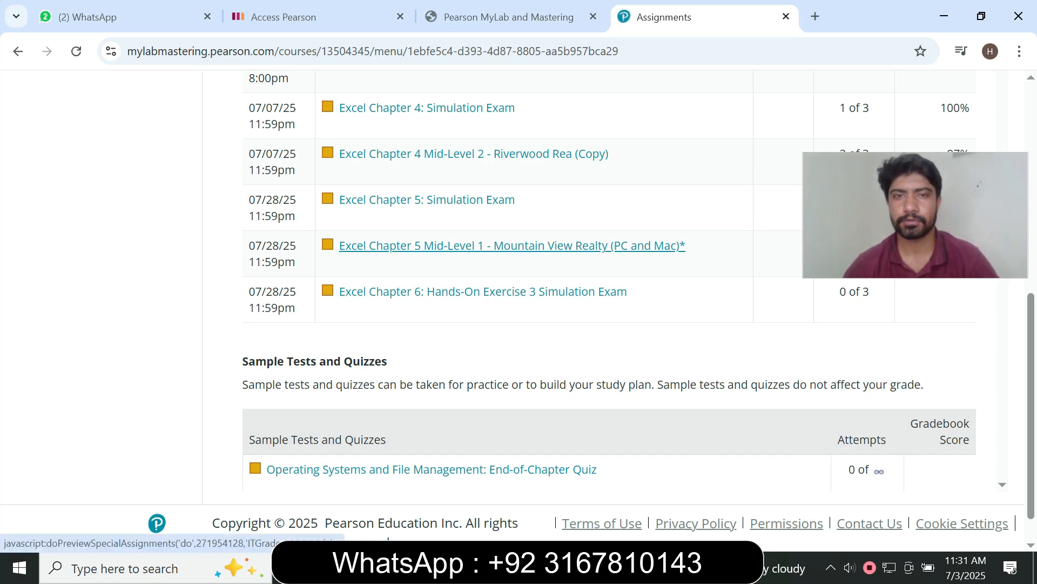
- Start the Excel Chapter 5 Mid-Level 1 - Mountain View Realty assignment and download all of its starting files
{"action": "left_click", "coordinate": [508, 246]}
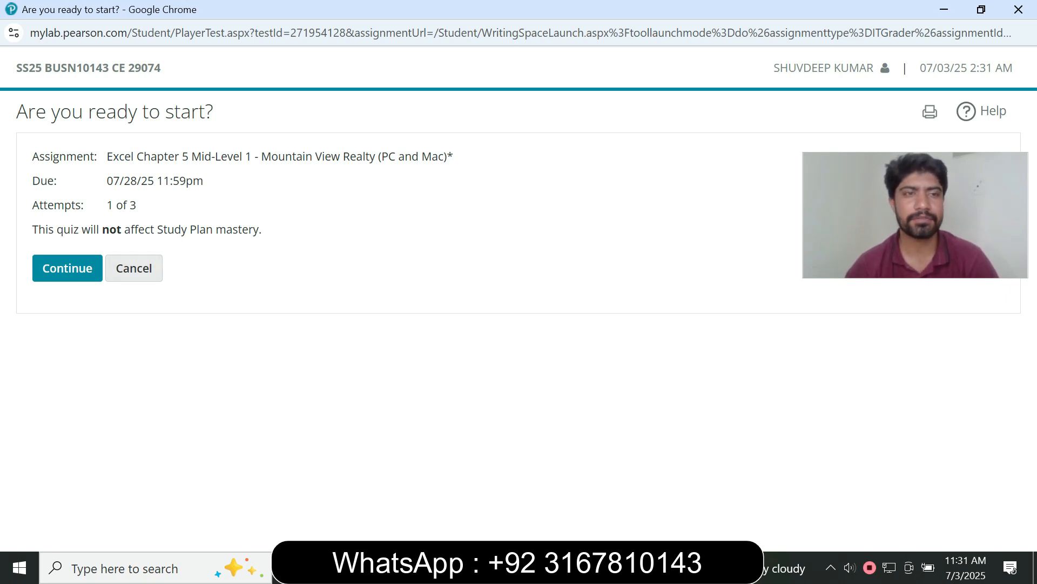
{"action": "left_click_drag", "start_coordinate": [107, 156], "coordinate": [454, 156]}
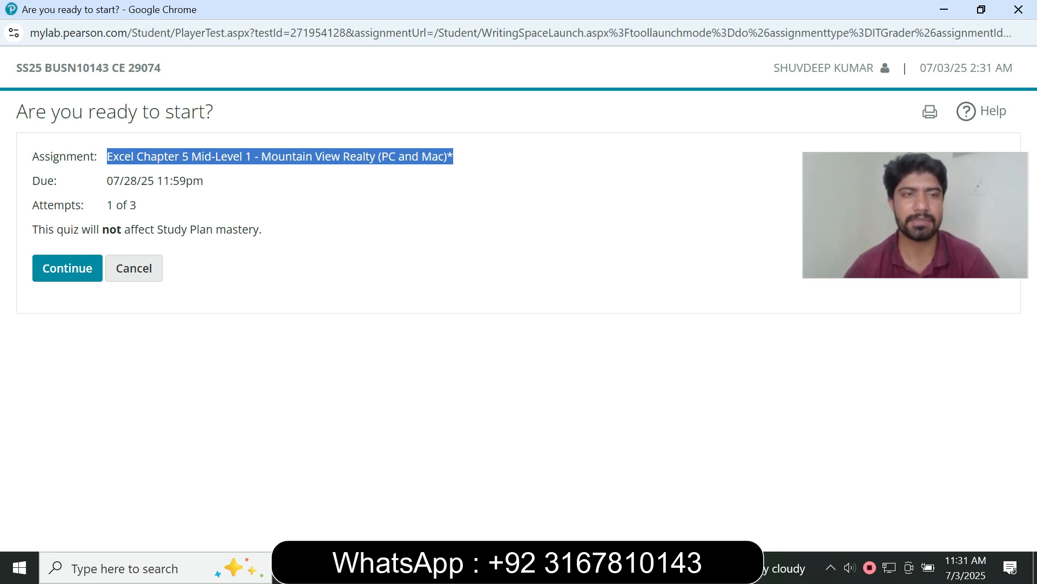
{"action": "left_click", "coordinate": [280, 157]}
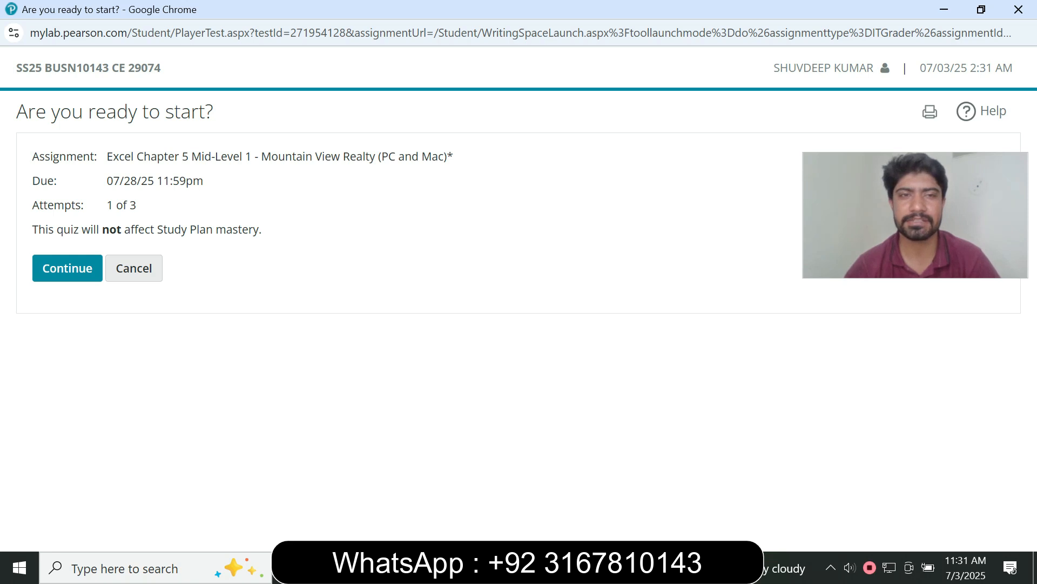
{"action": "left_click", "coordinate": [67, 268]}
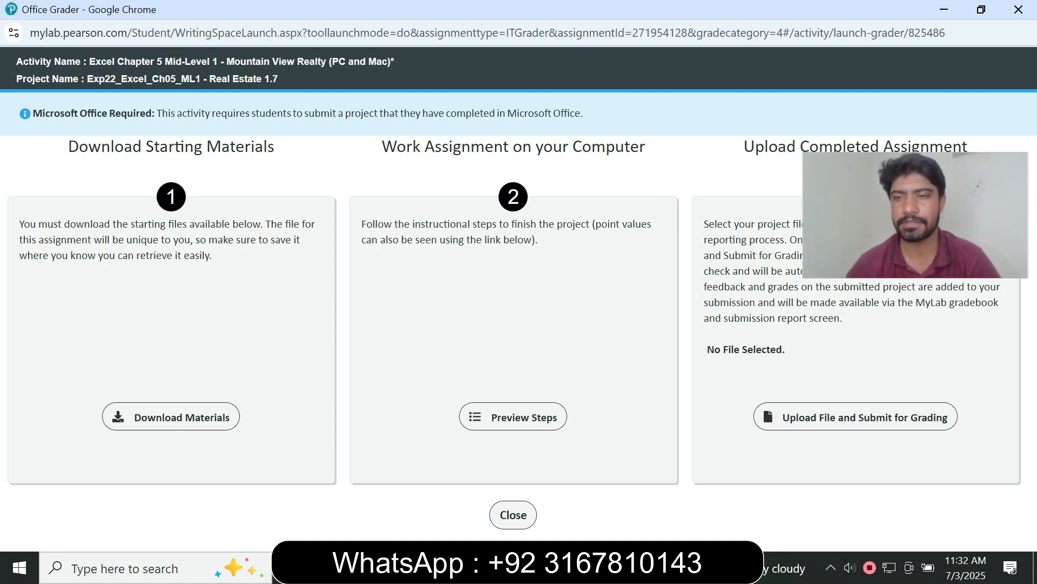
{"action": "left_click", "coordinate": [171, 416]}
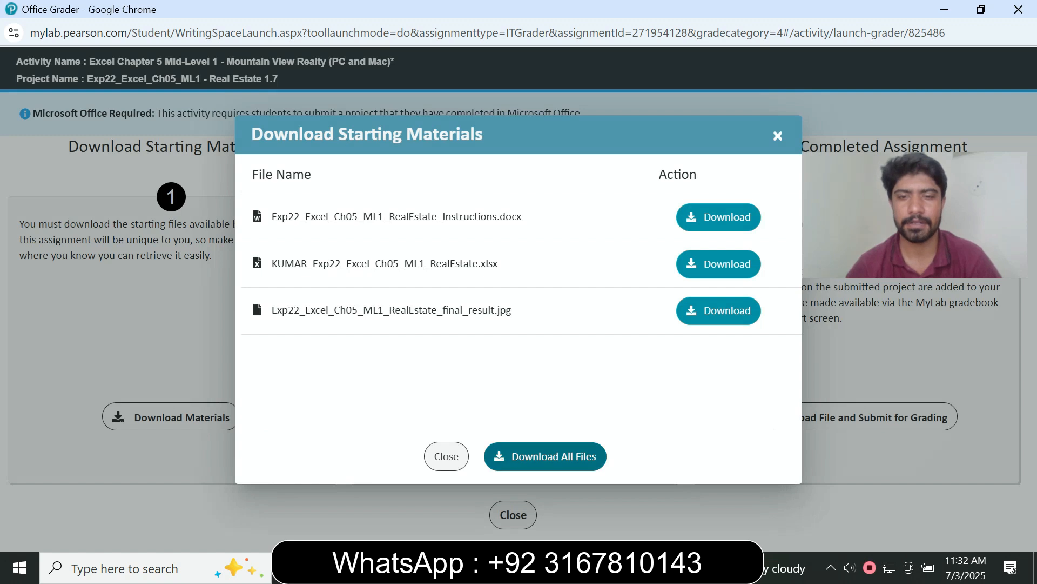
{"action": "left_click", "coordinate": [545, 456]}
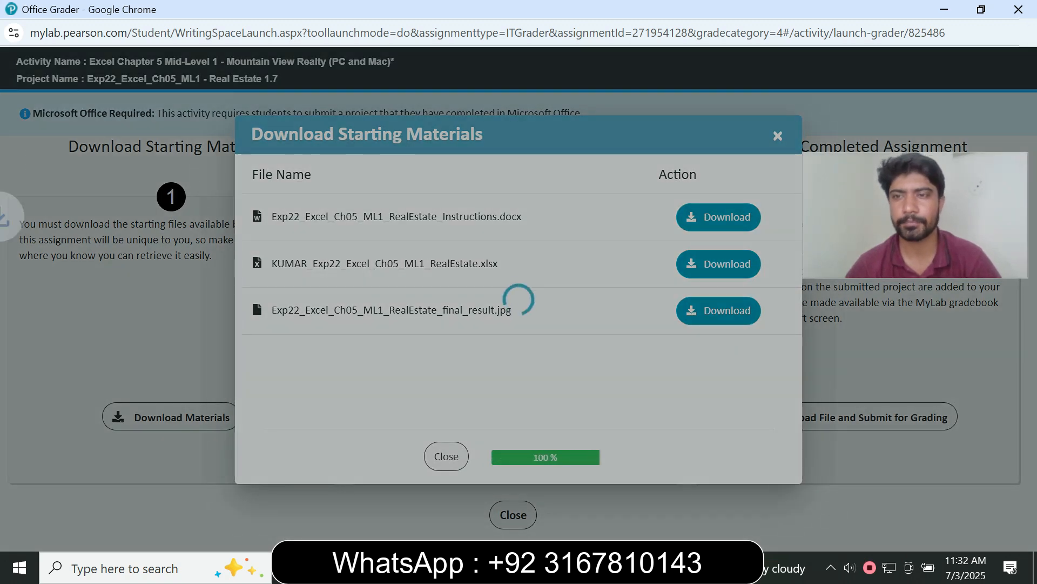
- Switch to File Explorer, open the downloaded Exp22_Excel_Ch05_ML1_RealEstate workbook from the Downloads folder, and enable editing
{"action": "key", "text": "super+e"}
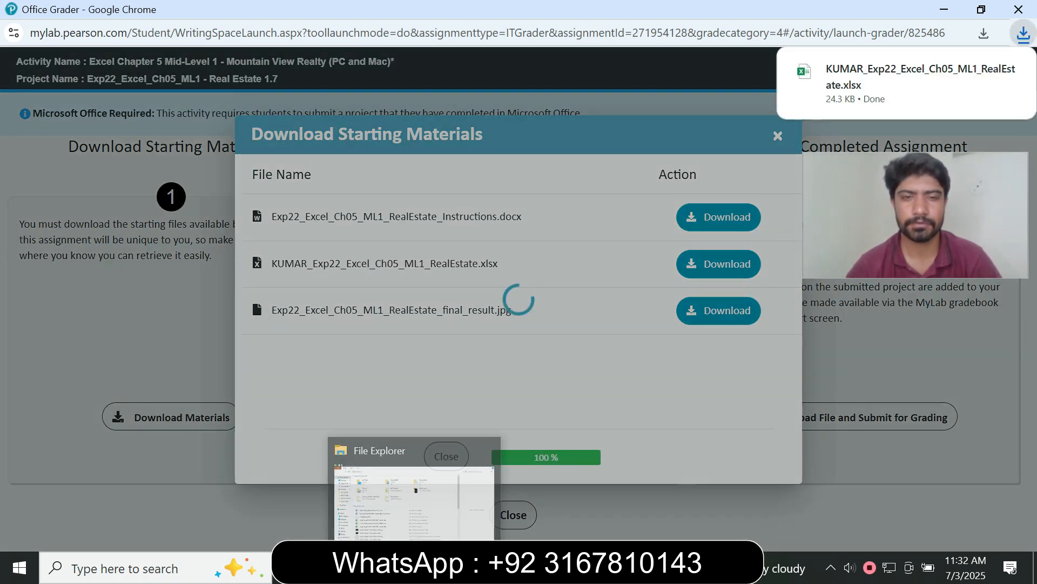
{"action": "left_click", "coordinate": [65, 127]}
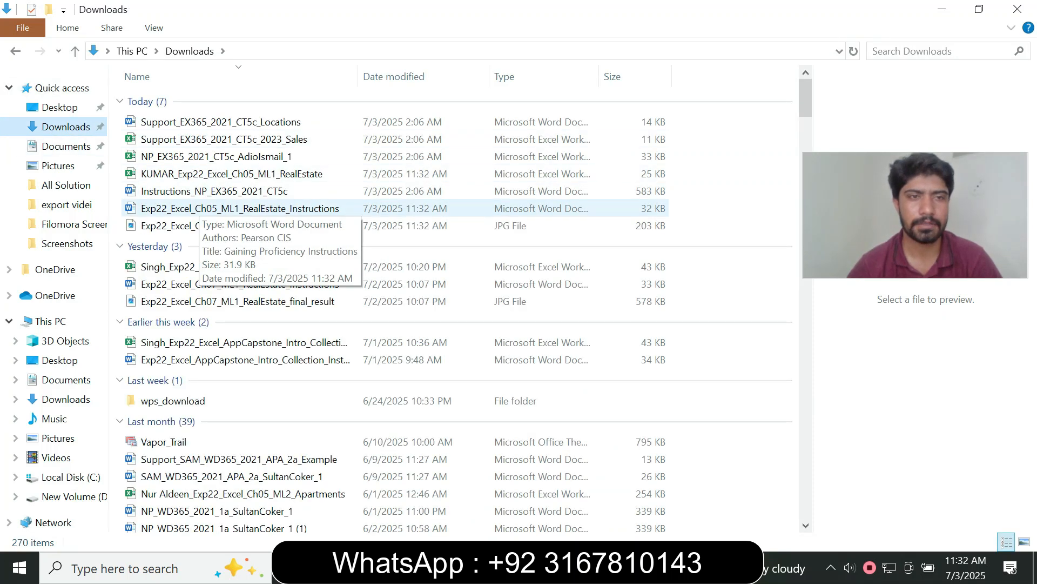
{"action": "left_click", "coordinate": [196, 209]}
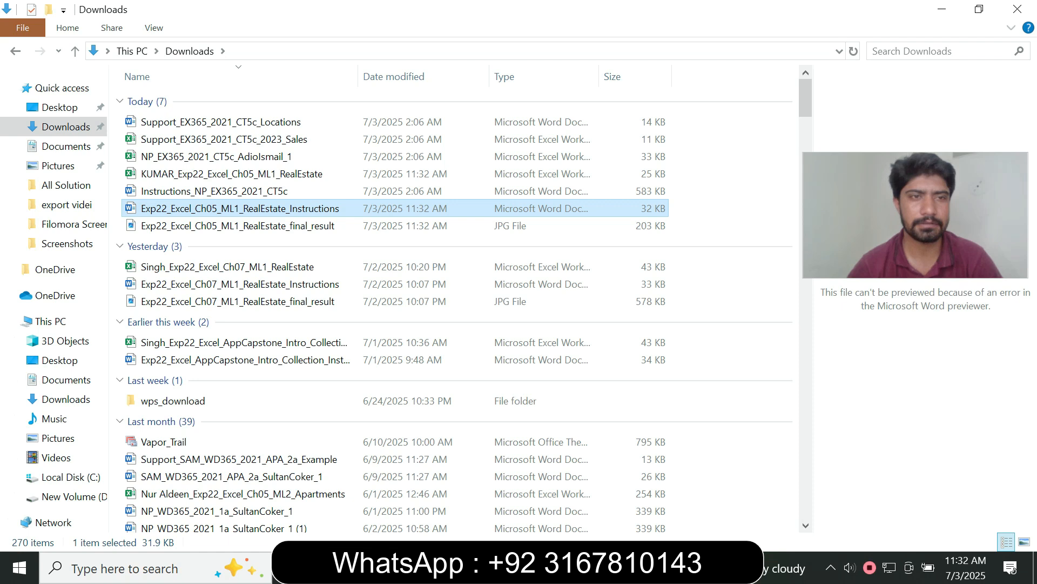
{"action": "double_click", "coordinate": [233, 174]}
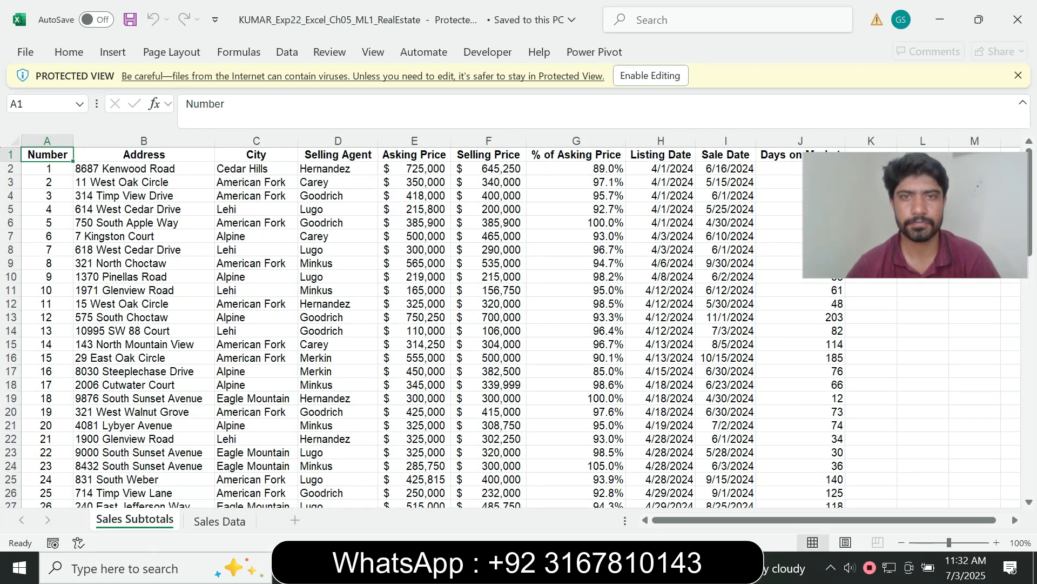
{"action": "left_click", "coordinate": [650, 76]}
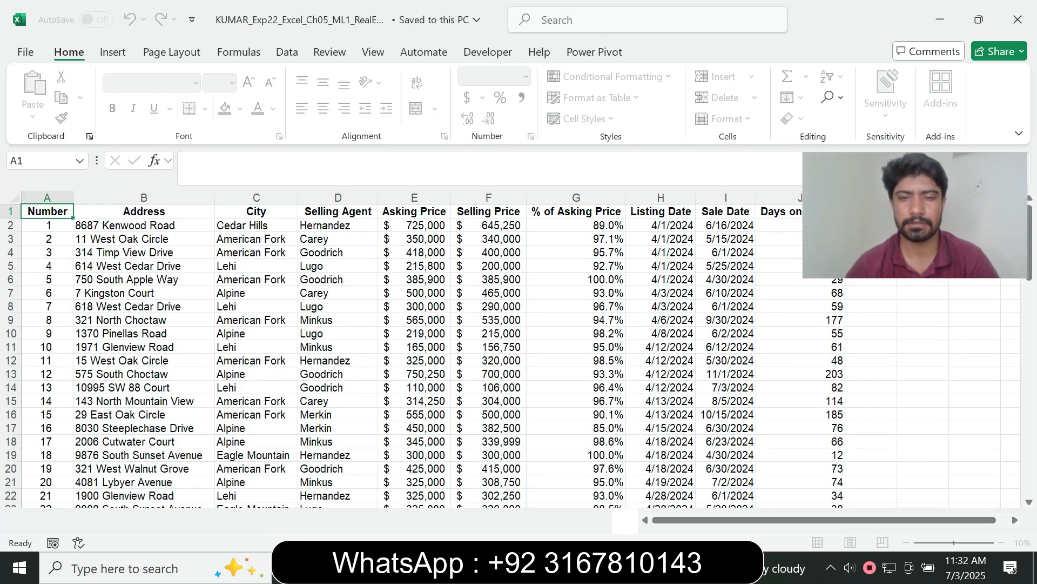
- Open the Exp22_Excel_Ch05_ML1_RealEstate_Instructions document from the Downloads folder and enable editing
{"action": "key", "text": "alt+Tab"}
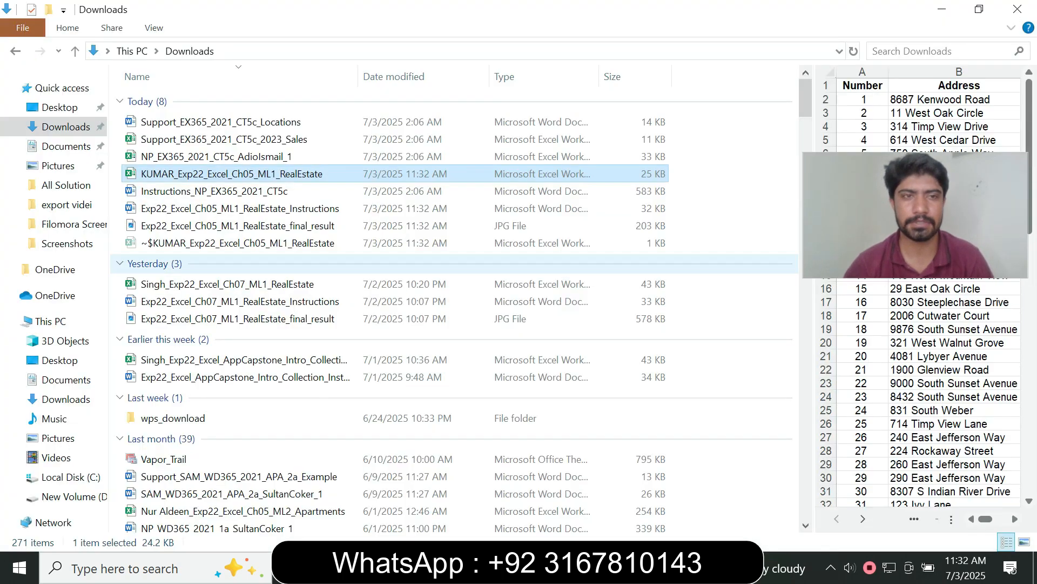
{"action": "left_click", "coordinate": [240, 208]}
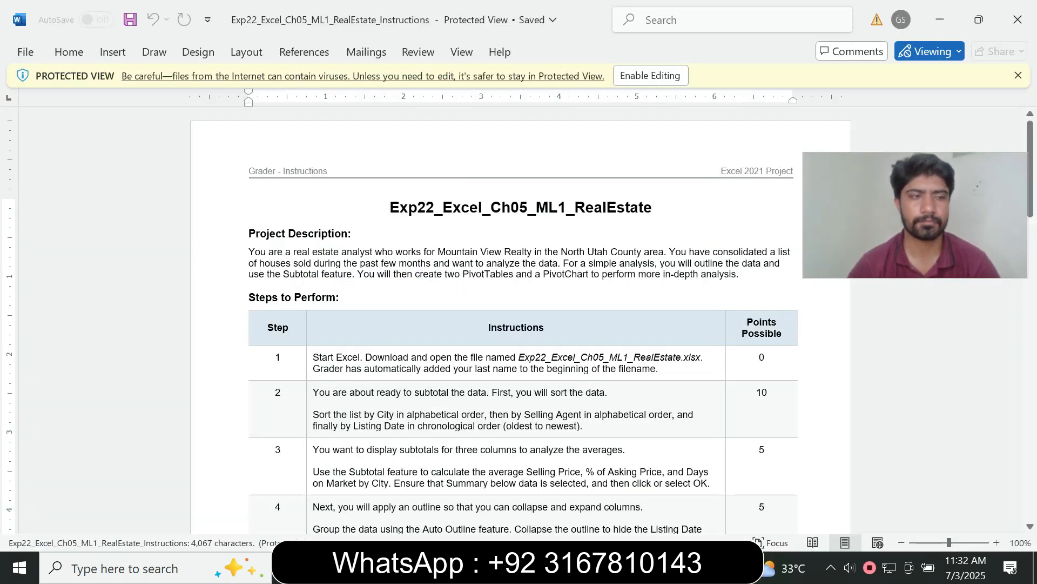
{"action": "left_click", "coordinate": [651, 75]}
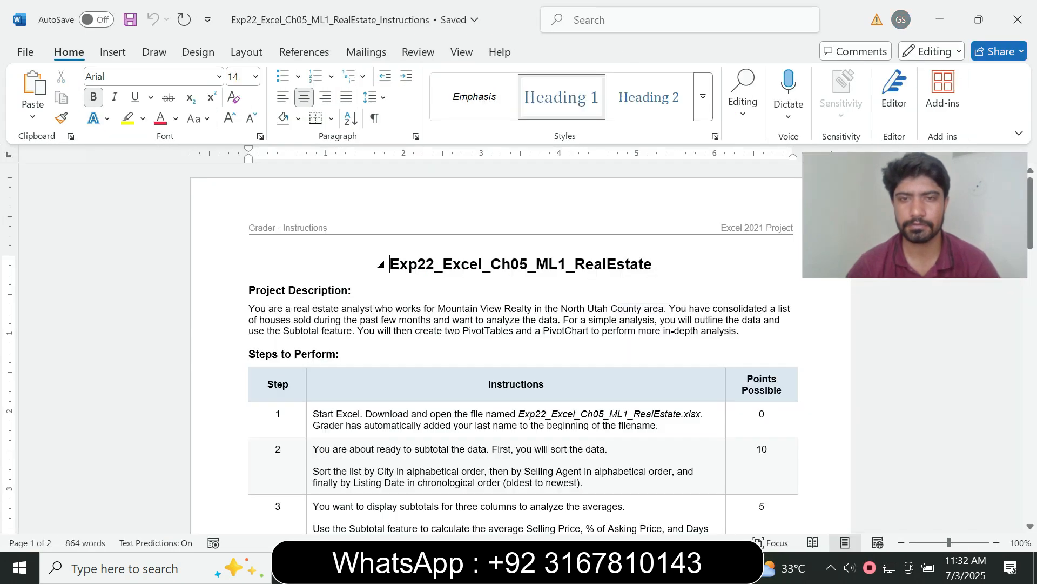
{"action": "left_click_drag", "start_coordinate": [389, 264], "coordinate": [565, 264]}
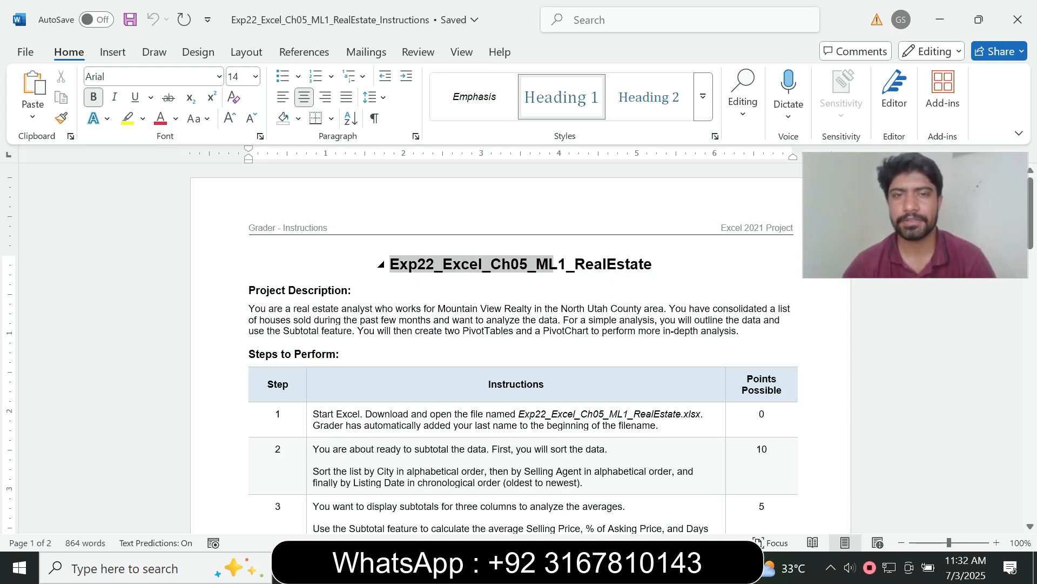
{"action": "left_click", "coordinate": [249, 278]}
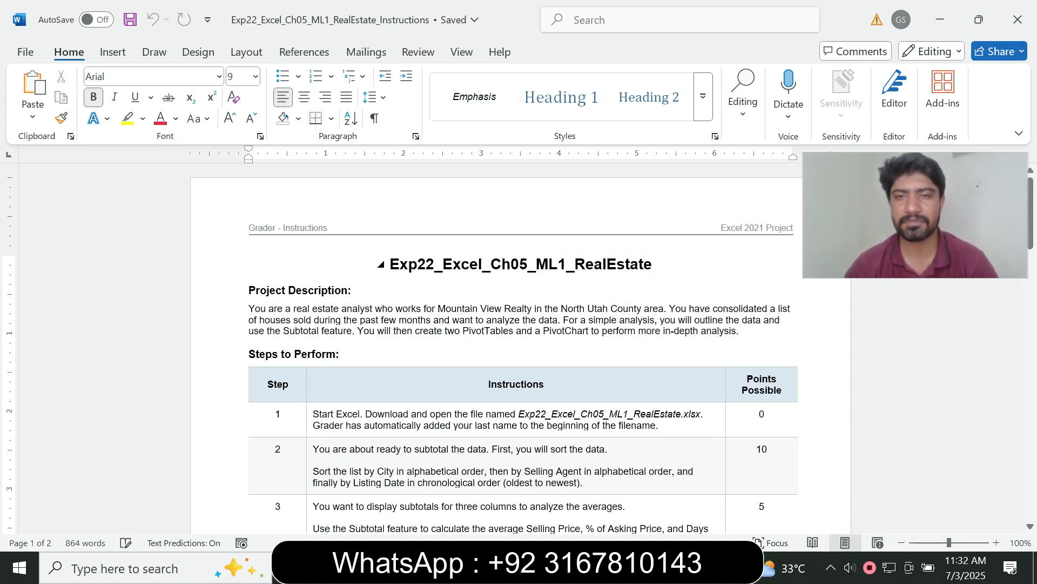
{"action": "mouse_move", "coordinate": [1031, 216]}
{"action": "left_mouse_down"}
{"action": "mouse_move", "coordinate": [1031, 484]}
{"action": "mouse_move", "coordinate": [1031, 228]}
{"action": "left_mouse_up"}
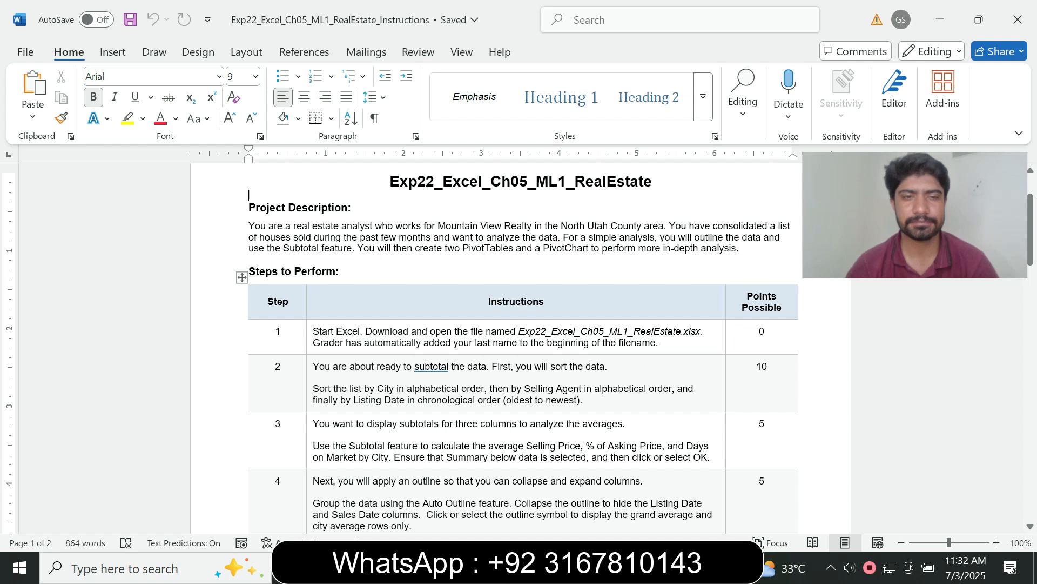
- Highlight the step 1 instruction text in yellow
{"action": "triple_click", "coordinate": [317, 343]}
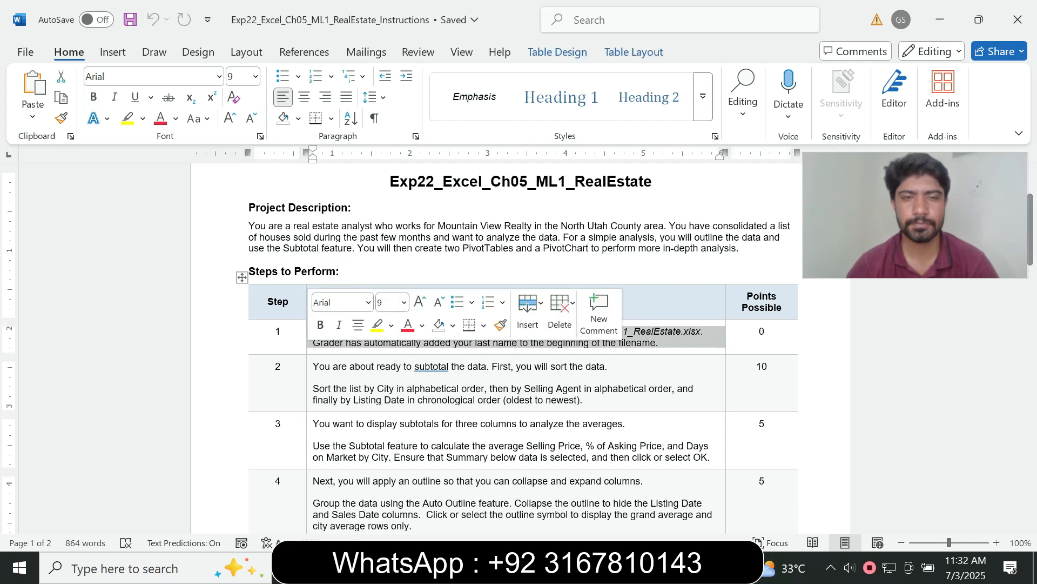
{"action": "left_click", "coordinate": [378, 325]}
{"action": "left_click_drag", "start_coordinate": [1030, 230], "coordinate": [1030, 253]}
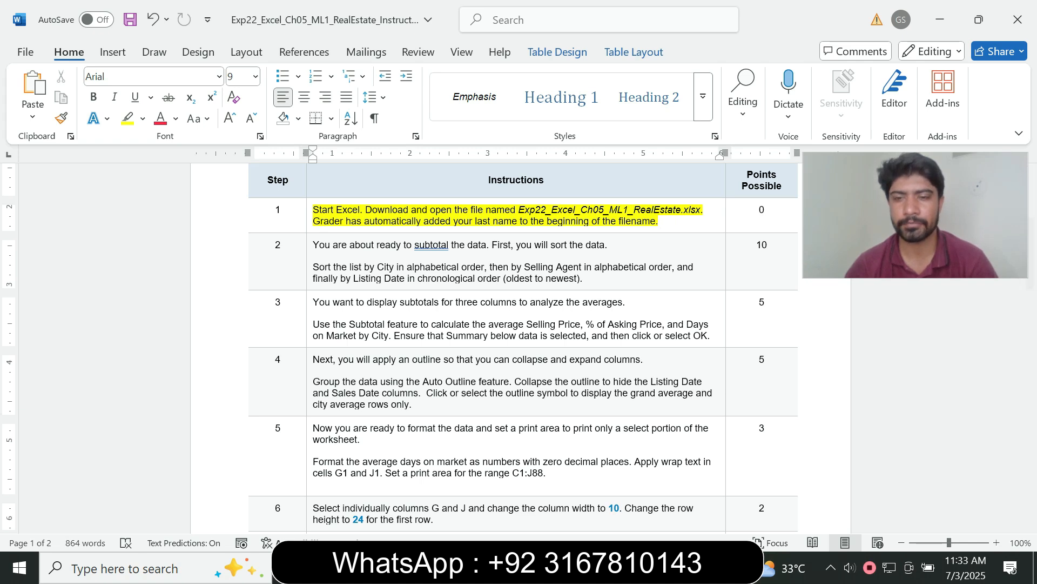
- Switch to Excel to look over the opened sales workbook and return to the instructions in Word
{"action": "mouse_move", "coordinate": [659, 567]}
{"action": "left_click", "coordinate": [655, 500]}
{"action": "left_click", "coordinate": [414, 388]}
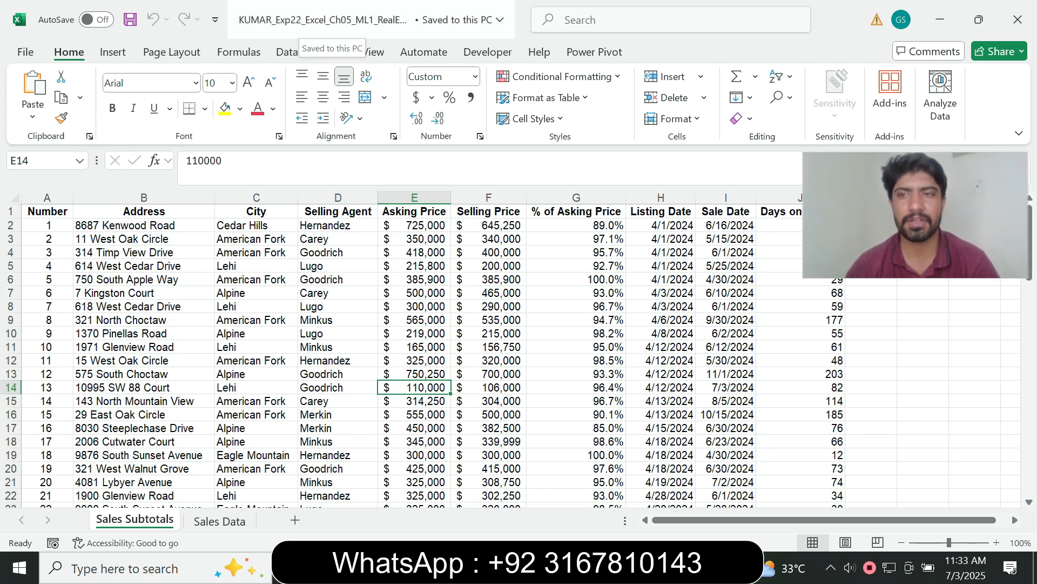
{"action": "left_click", "coordinate": [633, 567]}
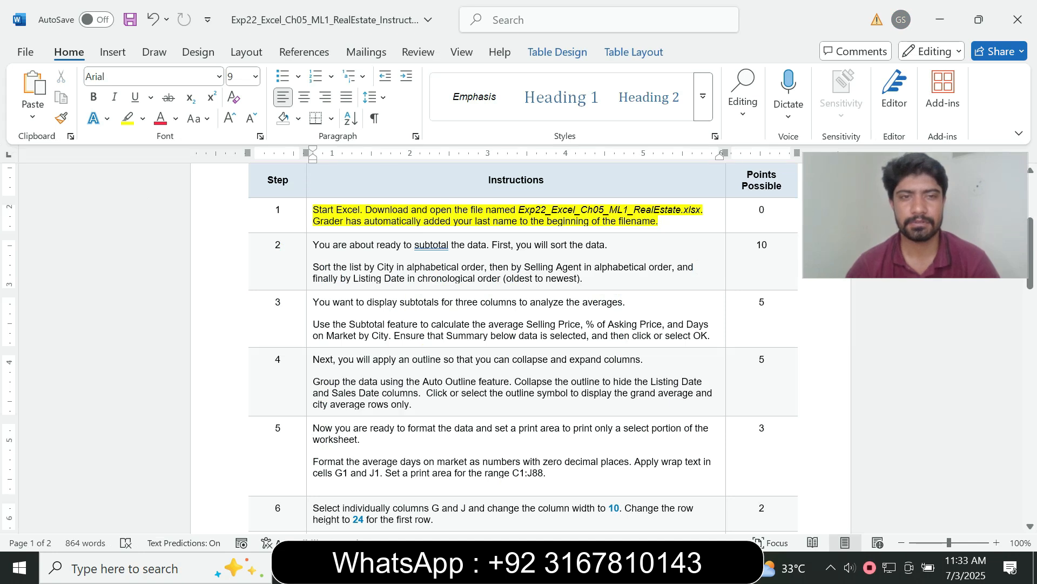
- Remove the highlight from the step 1 instruction text
{"action": "left_click", "coordinate": [310, 217]}
{"action": "left_click", "coordinate": [394, 201]}
{"action": "left_click", "coordinate": [419, 332]}
- Set the step 2 instruction text to size 14 and highlight it in turquoise
{"action": "left_click", "coordinate": [309, 259]}
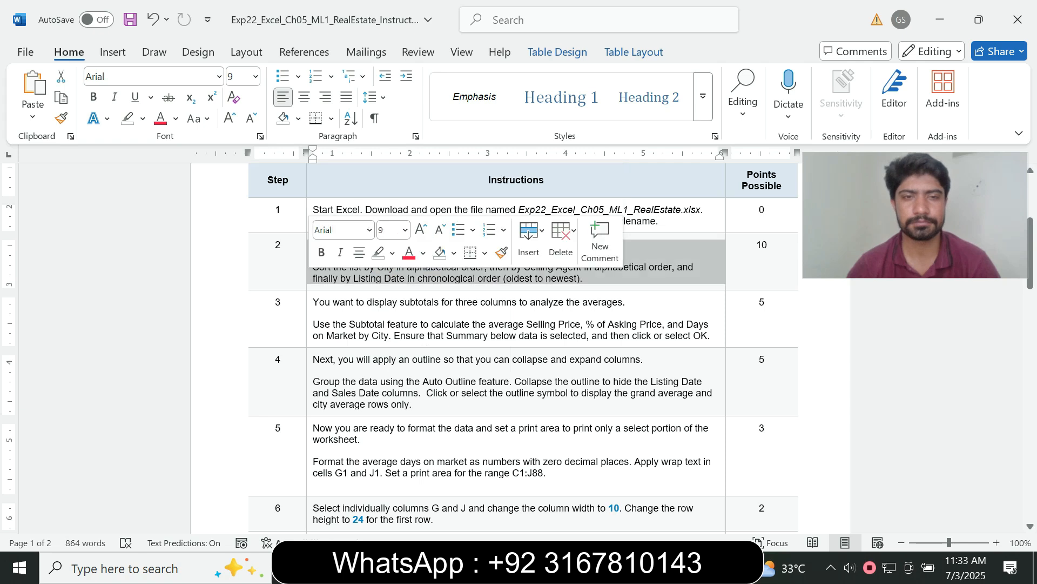
{"action": "left_click", "coordinate": [405, 230]}
{"action": "left_click", "coordinate": [392, 351]}
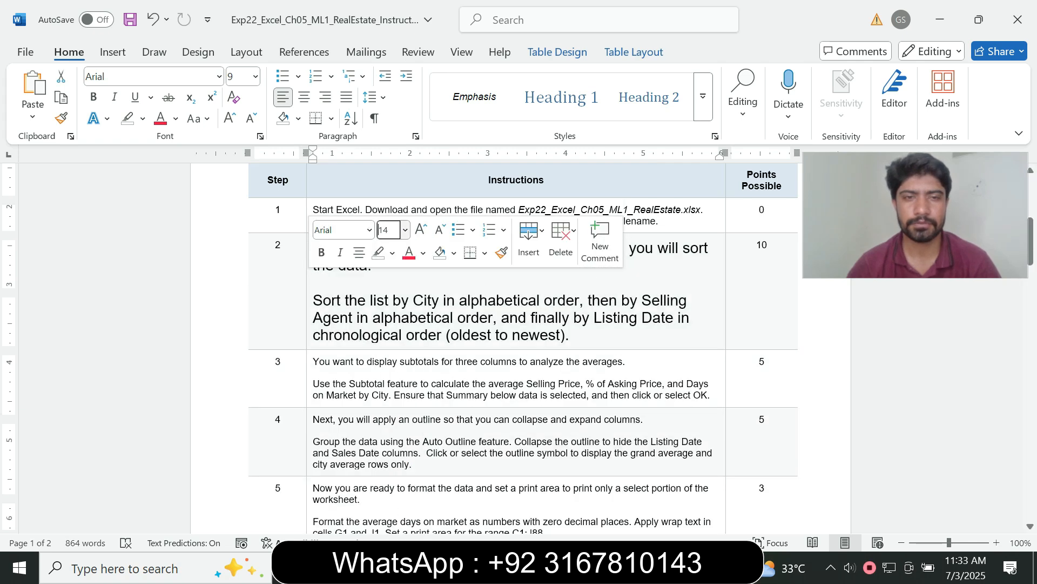
{"action": "left_click", "coordinate": [393, 252]}
{"action": "left_click", "coordinate": [431, 309]}
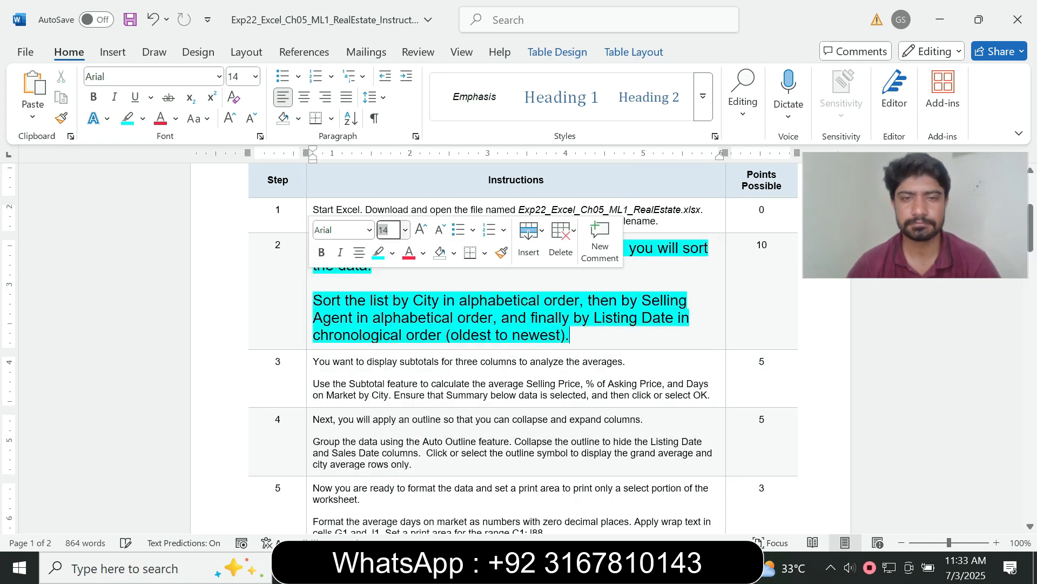
- Read step 2, switch to Excel, and start a custom sort of the Sales Subtotals list with City as the first level
{"action": "left_click", "coordinate": [324, 248]}
{"action": "left_click_drag", "start_coordinate": [323, 248], "coordinate": [319, 282]}
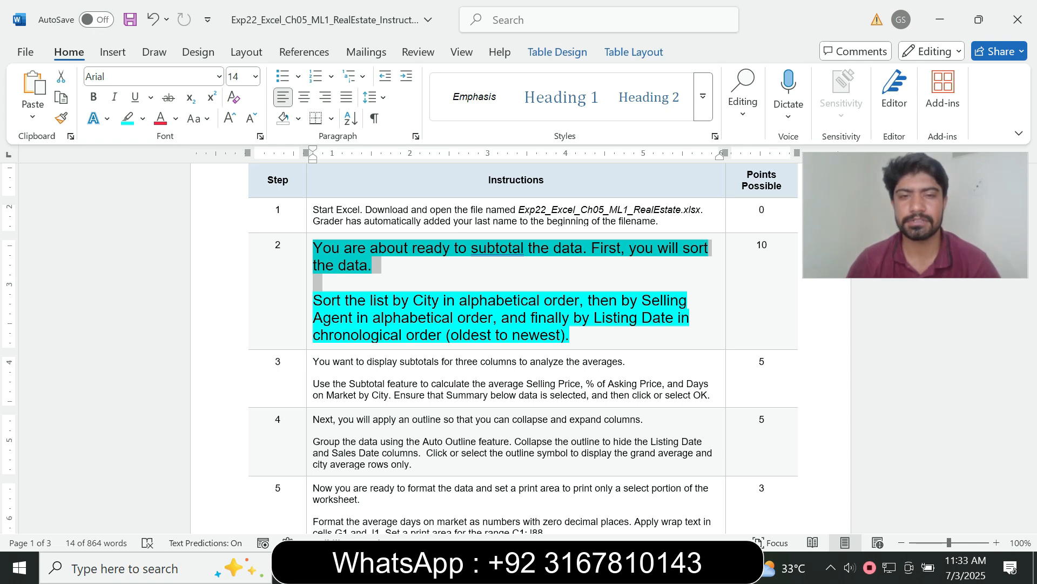
{"action": "left_click_drag", "start_coordinate": [345, 300], "coordinate": [442, 300]}
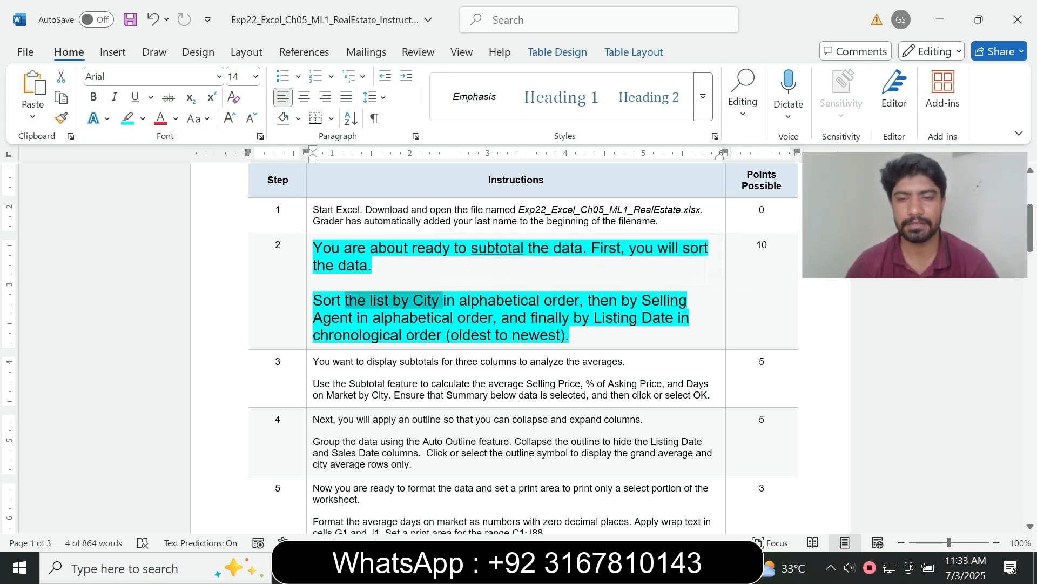
{"action": "left_click", "coordinate": [658, 567]}
{"action": "left_click", "coordinate": [338, 401]}
{"action": "left_click", "coordinate": [286, 52]}
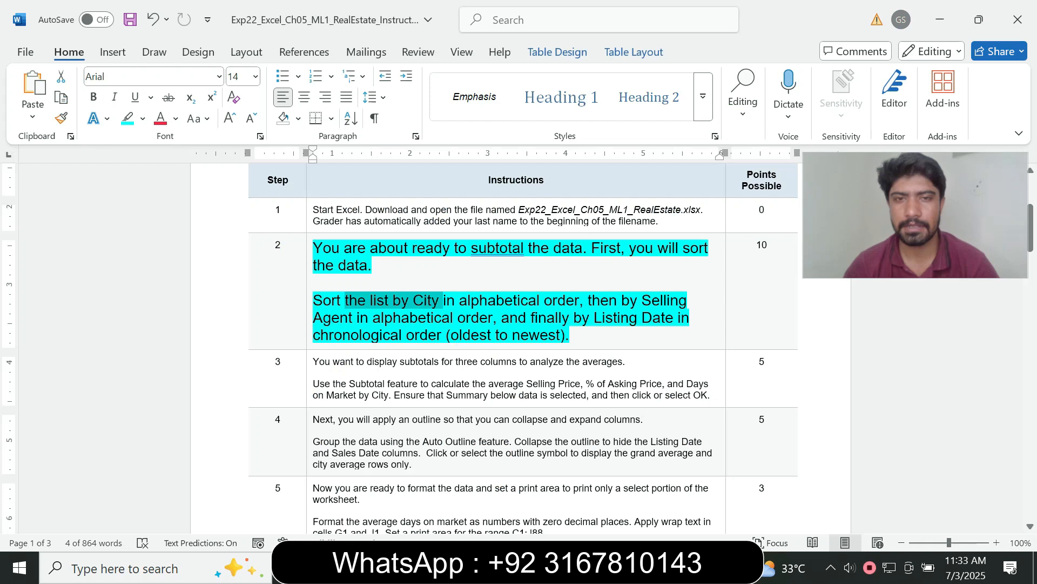
{"action": "key", "text": "alt+Tab"}
{"action": "left_click_drag", "start_coordinate": [346, 301], "coordinate": [413, 301]}
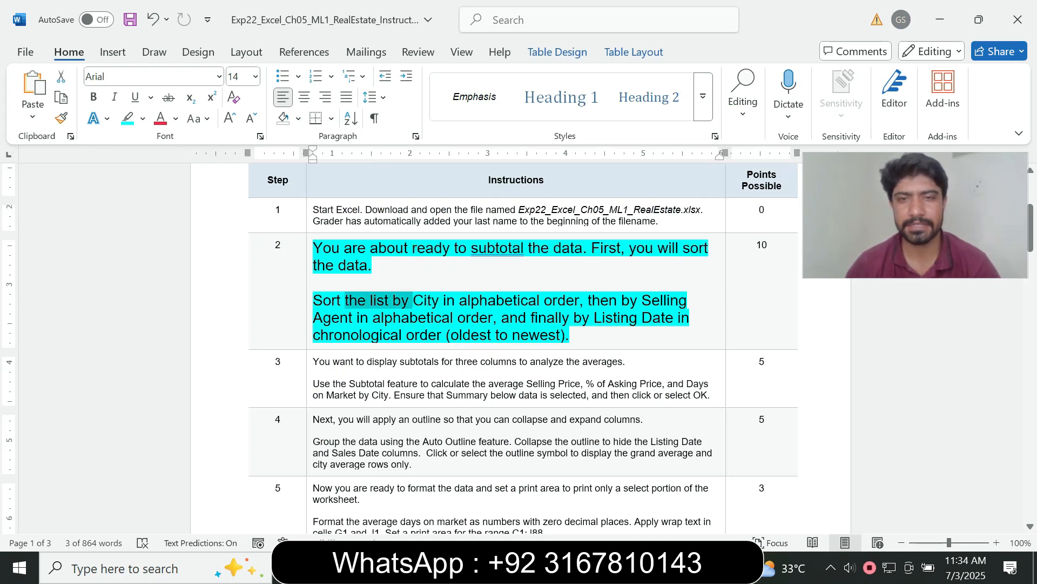
{"action": "key", "text": "alt+Tab"}
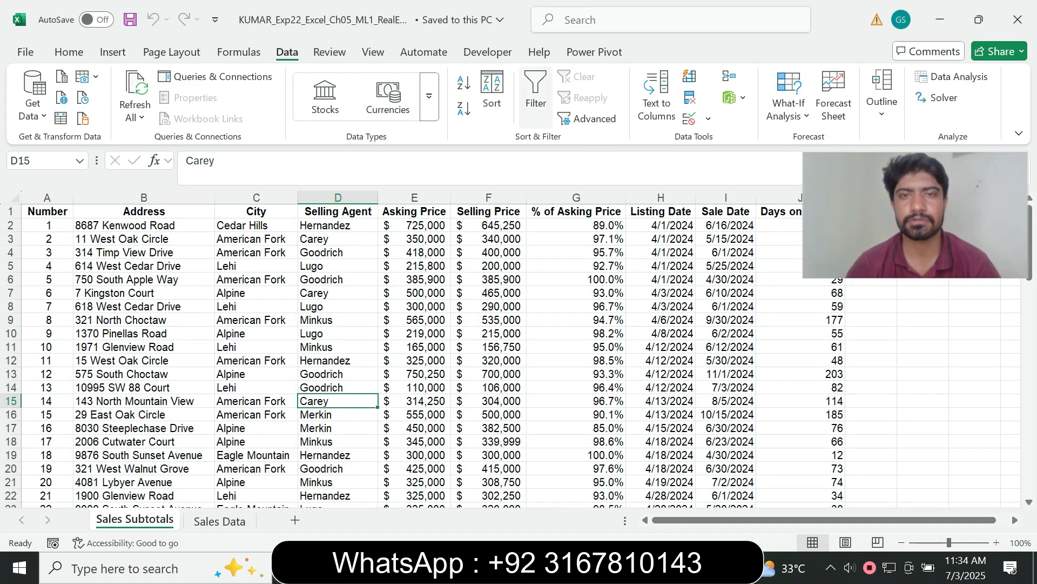
{"action": "left_click", "coordinate": [492, 94]}
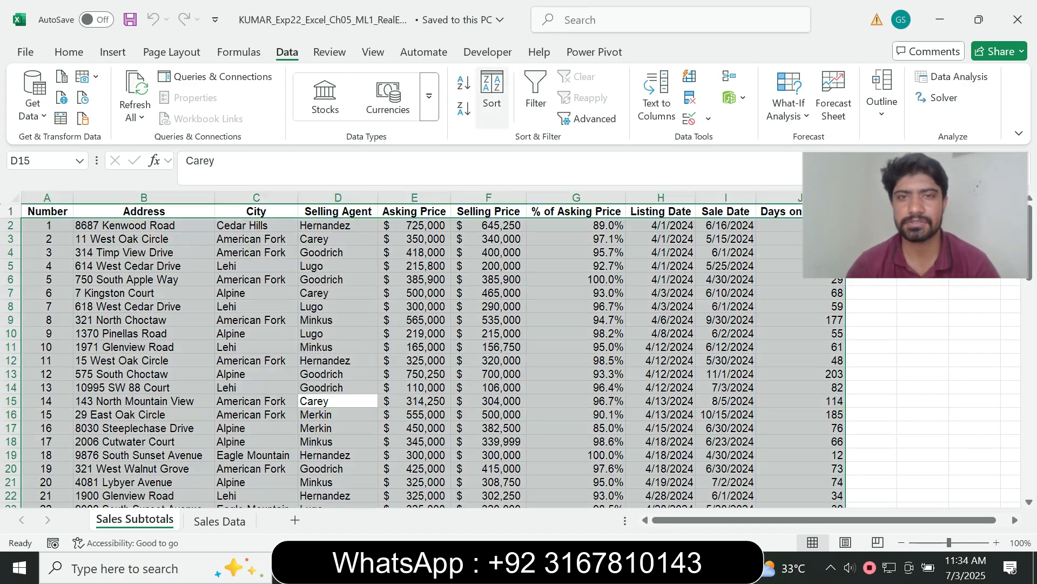
{"action": "left_click", "coordinate": [178, 208]}
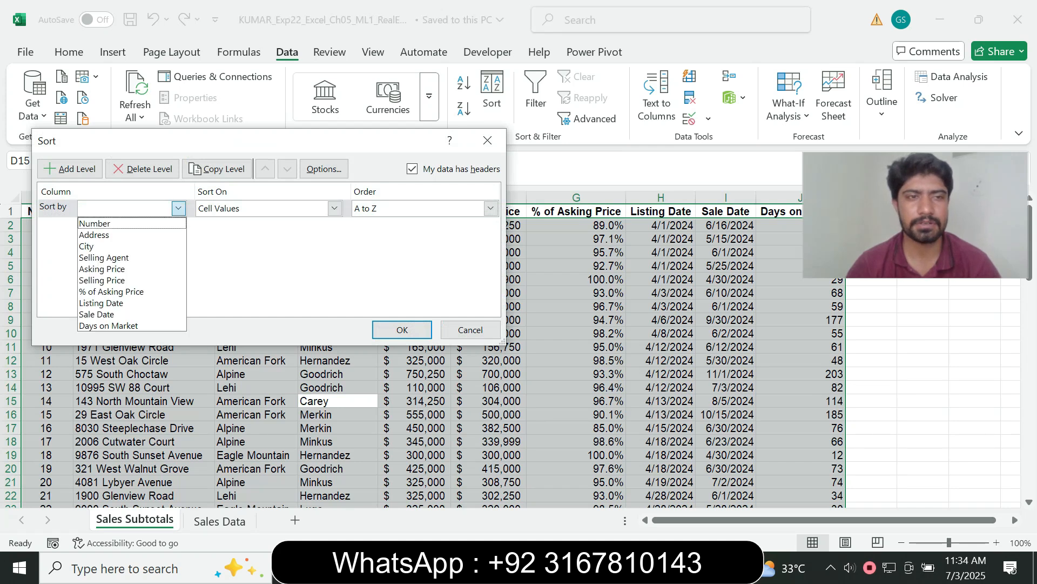
{"action": "left_click", "coordinate": [86, 246]}
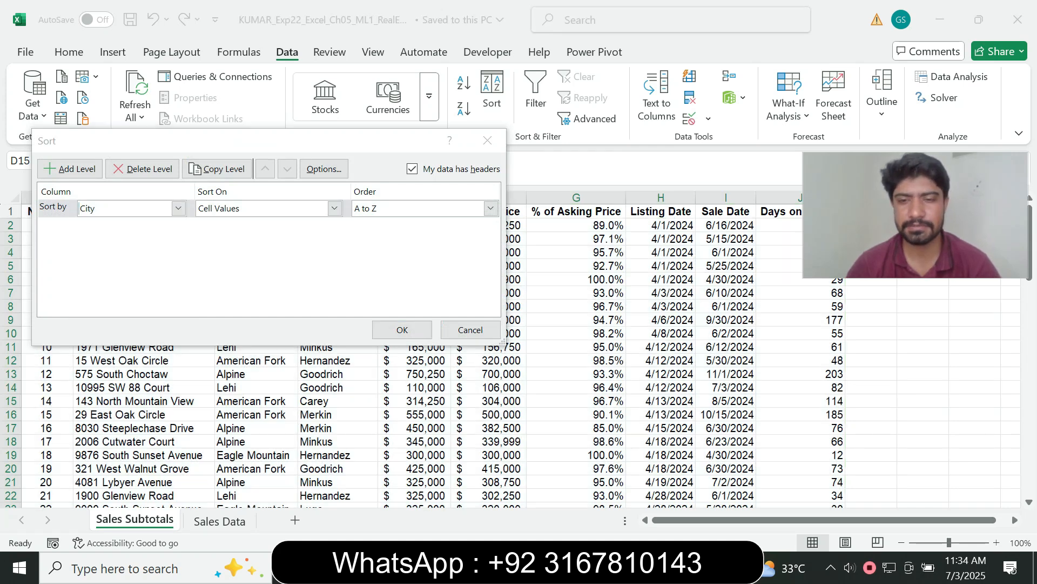
- Check the remaining sort levels in the step 2 instructions in Word and return to the Sort dialog in Excel
{"action": "key", "text": "alt+Tab"}
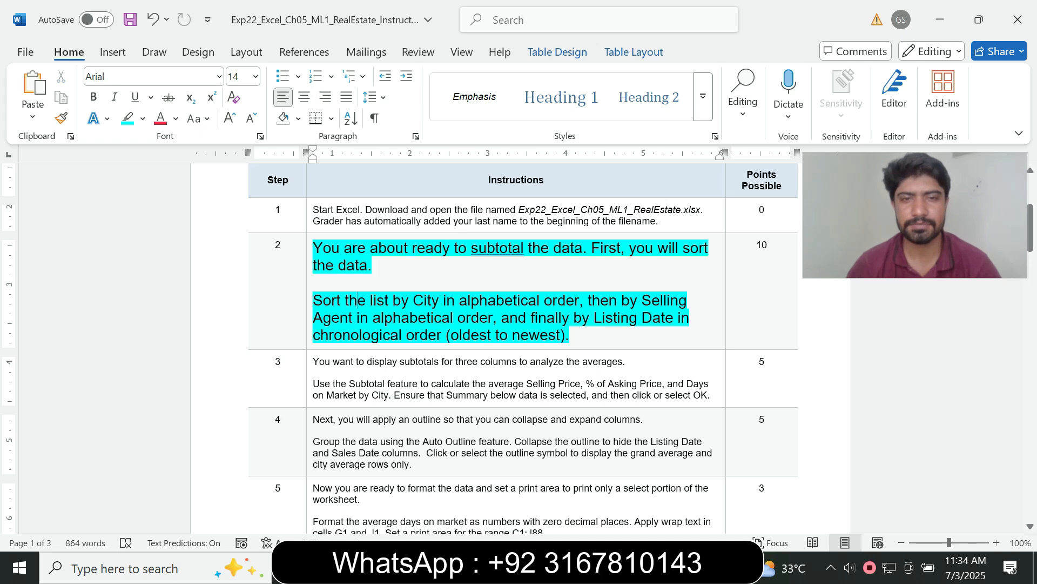
{"action": "left_click_drag", "start_coordinate": [593, 317], "coordinate": [630, 301]}
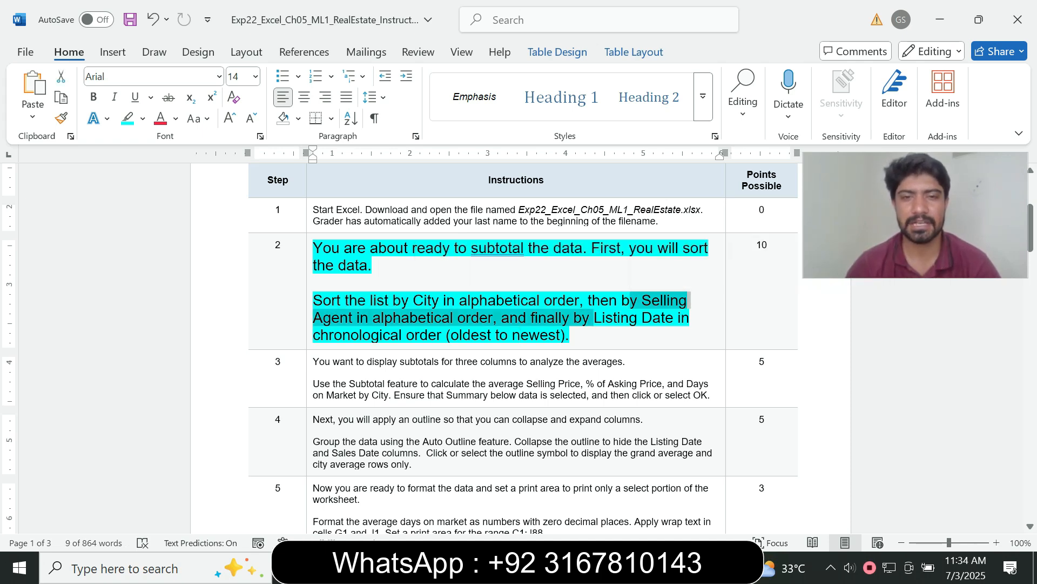
{"action": "key", "text": "alt+Tab"}
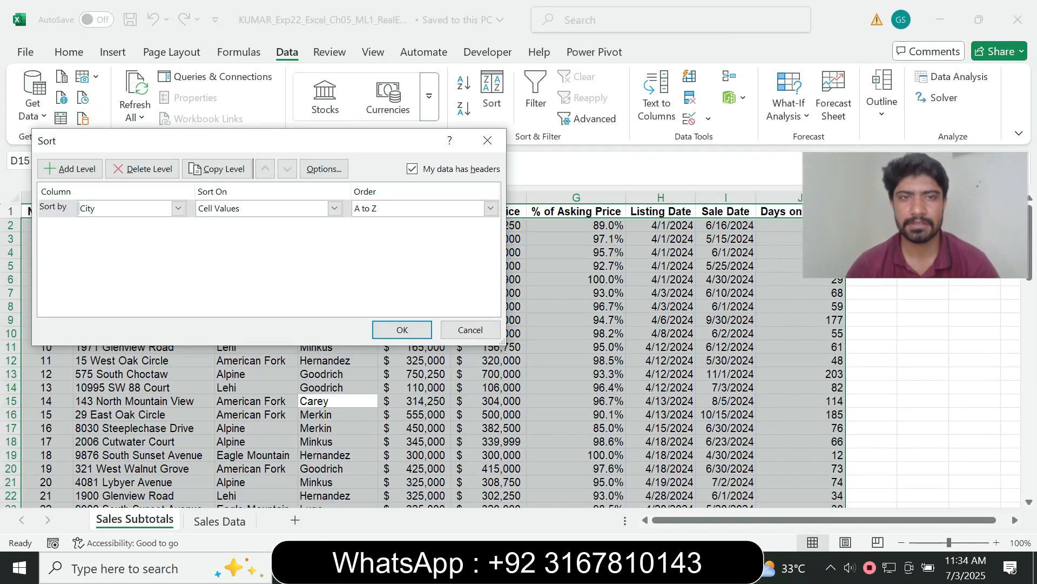
- Add Selling Agent, A to Z, as the second sort level
{"action": "left_click", "coordinate": [71, 168]}
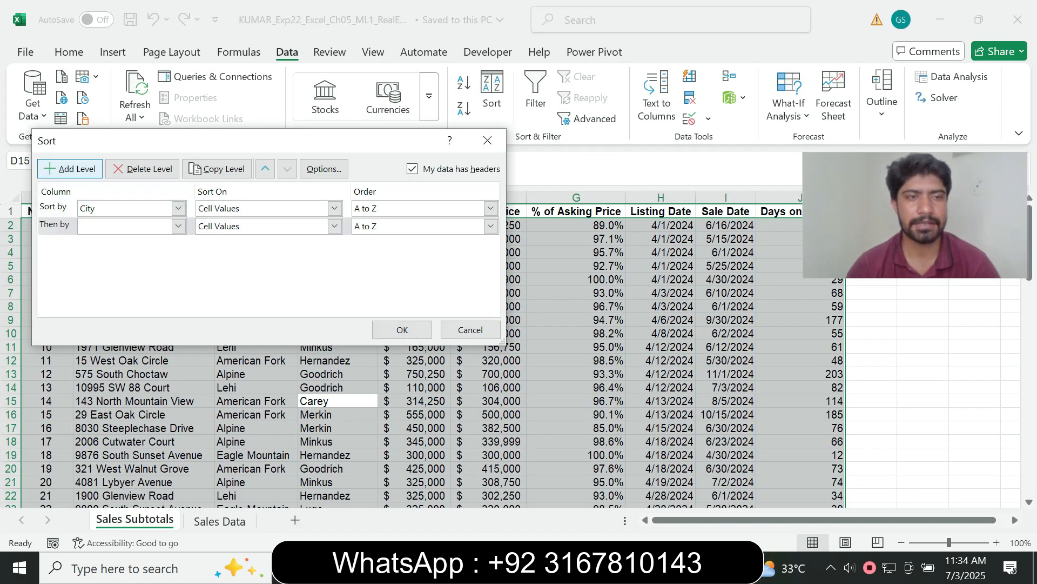
{"action": "left_click", "coordinate": [178, 226]}
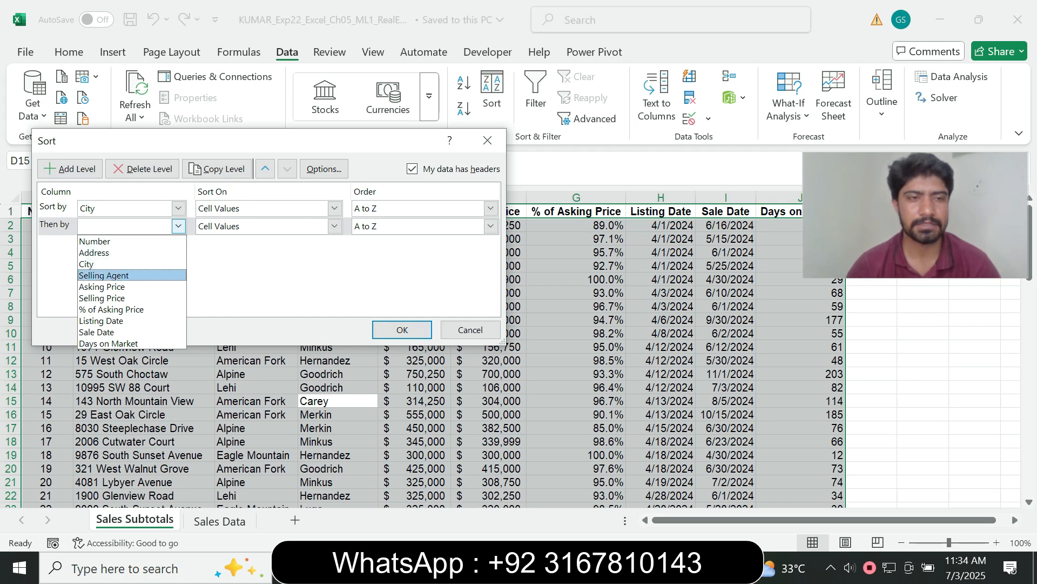
{"action": "key", "text": "Return"}
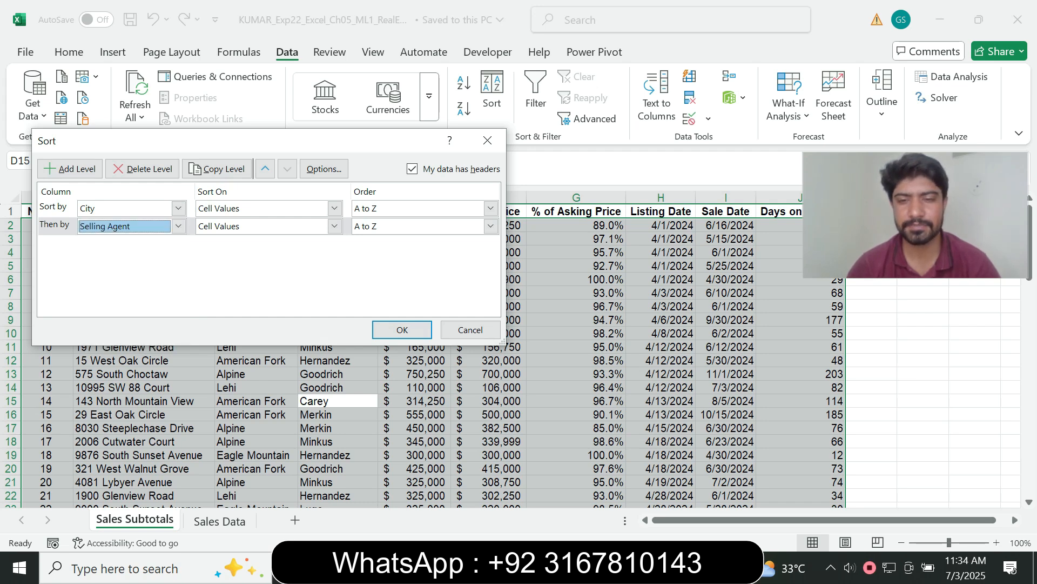
- Check the final sort level in the step 2 instructions in Word and add Listing Date, Oldest to Newest, as the third level in Excel
{"action": "key", "text": "alt+Tab"}
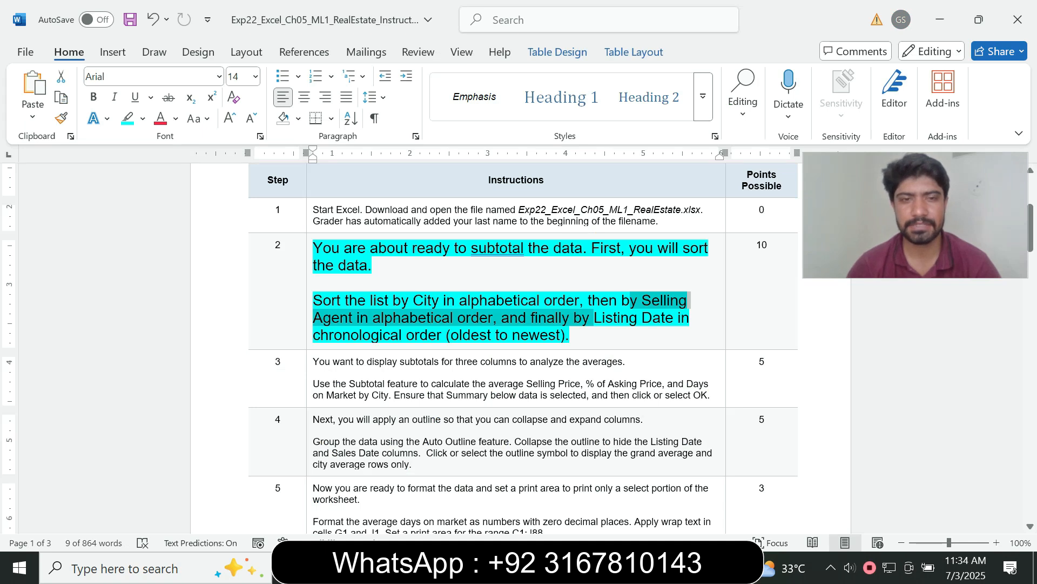
{"action": "left_click", "coordinate": [381, 317]}
{"action": "left_click_drag", "start_coordinate": [501, 317], "coordinate": [574, 317]}
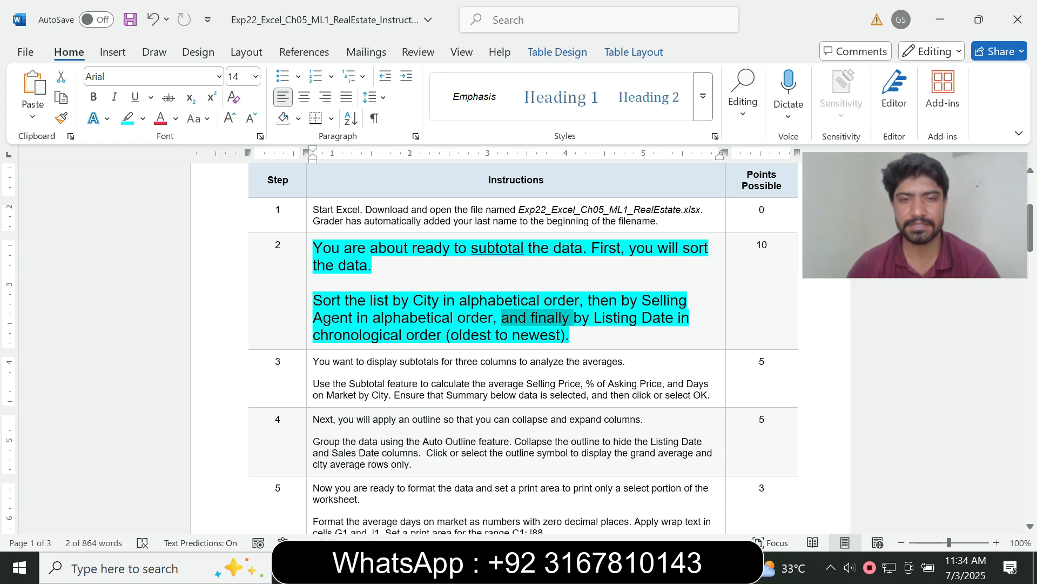
{"action": "left_click", "coordinate": [659, 486]}
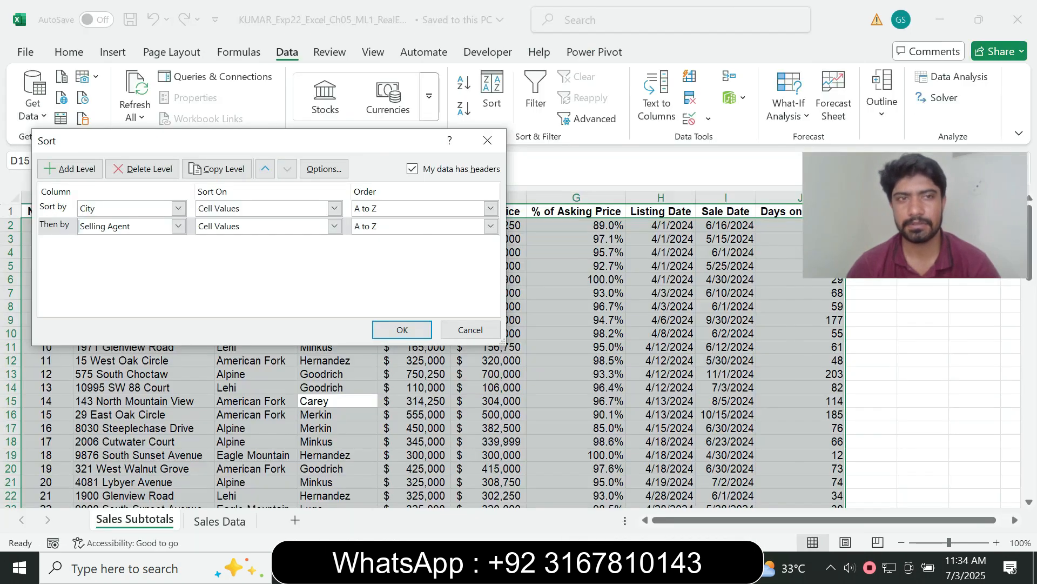
{"action": "left_click", "coordinate": [71, 168]}
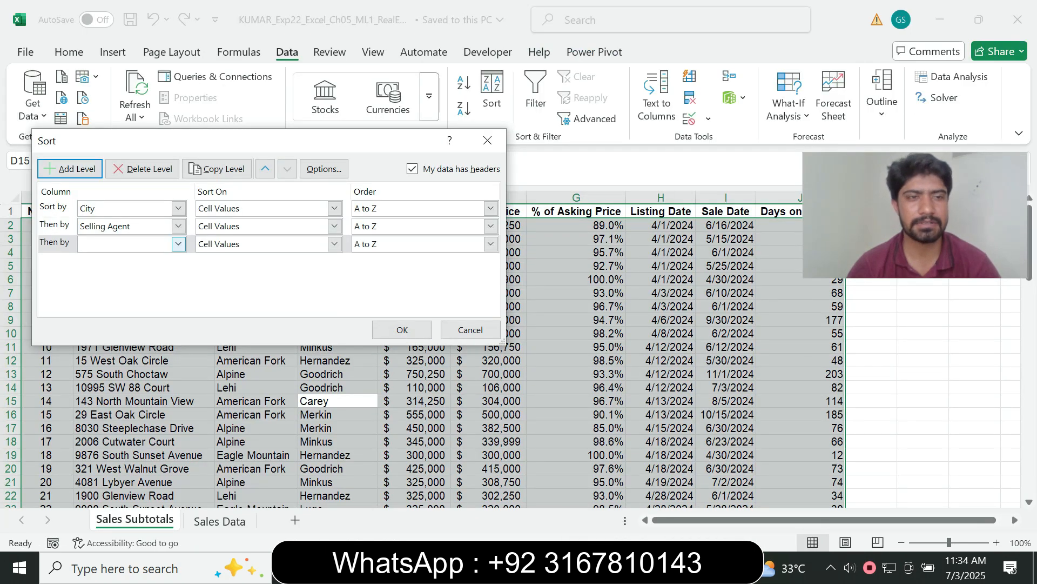
{"action": "left_click", "coordinate": [178, 244]}
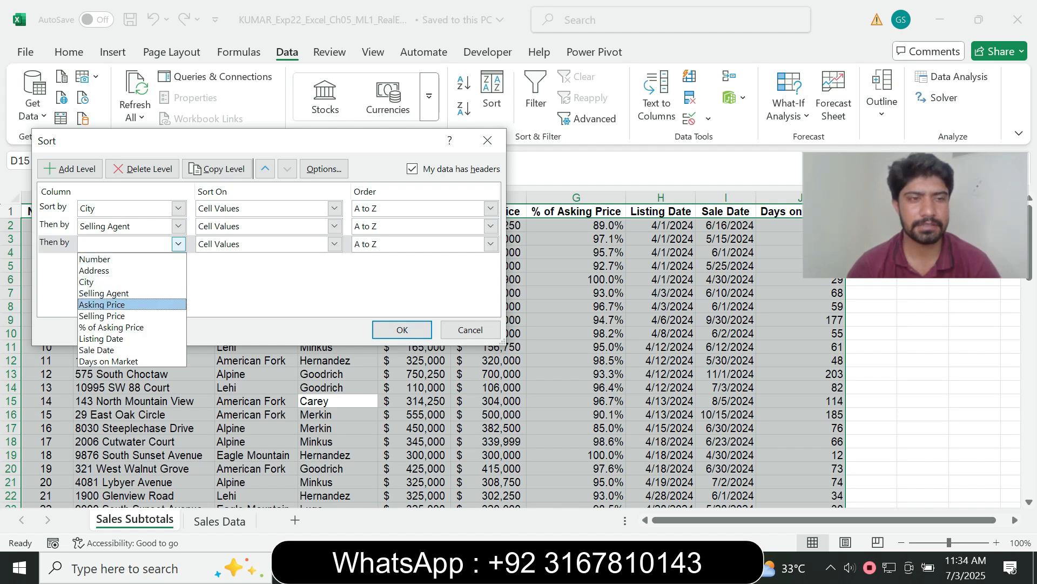
{"action": "left_click", "coordinate": [105, 338]}
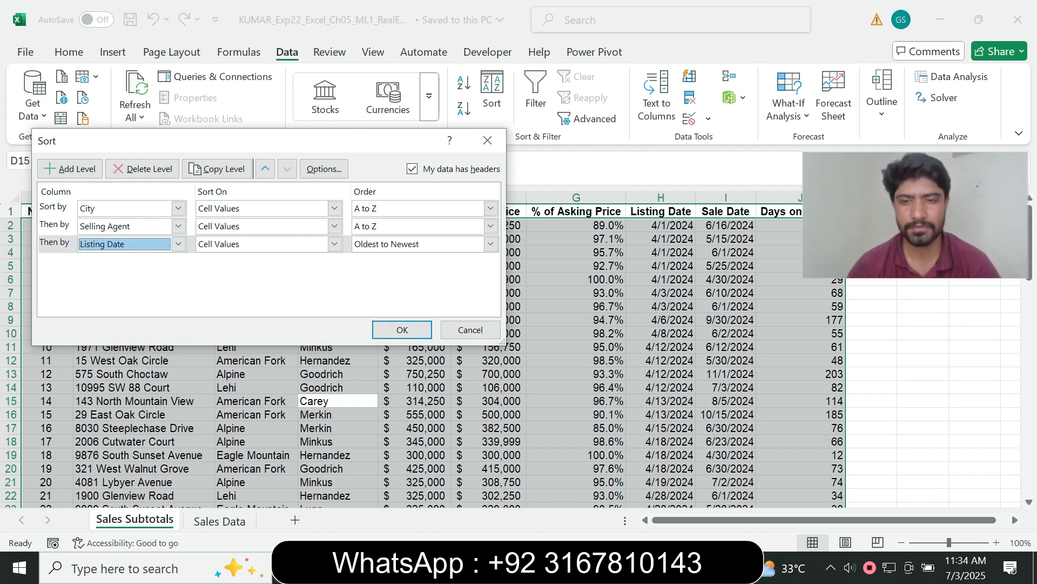
- Check the Listing Date order in the step 2 instructions in Word, return to Excel, and apply the three-level sort
{"action": "key", "text": "alt+Tab"}
{"action": "left_click_drag", "start_coordinate": [451, 335], "coordinate": [560, 335]}
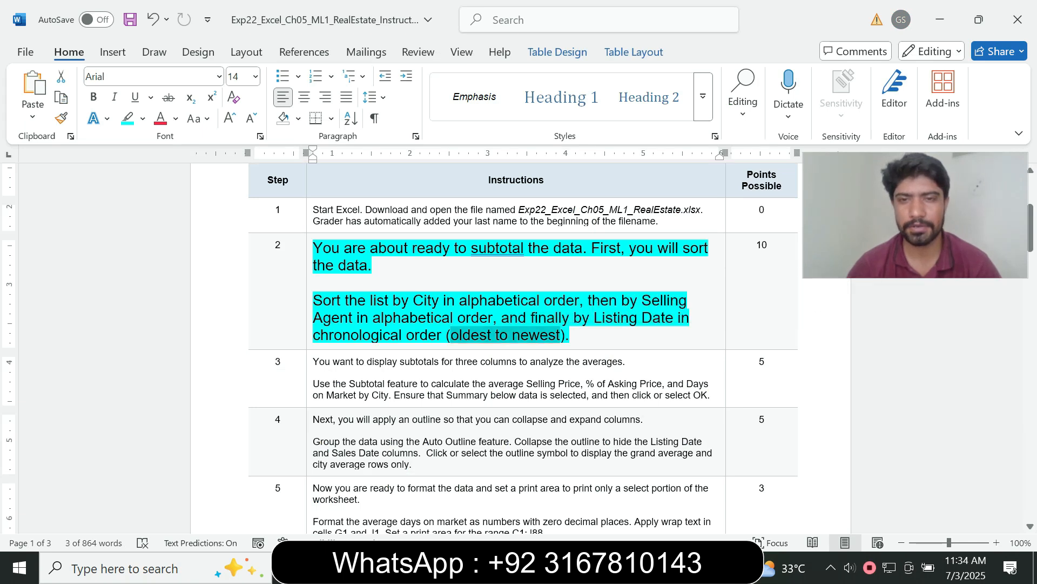
{"action": "key", "text": "alt+Tab"}
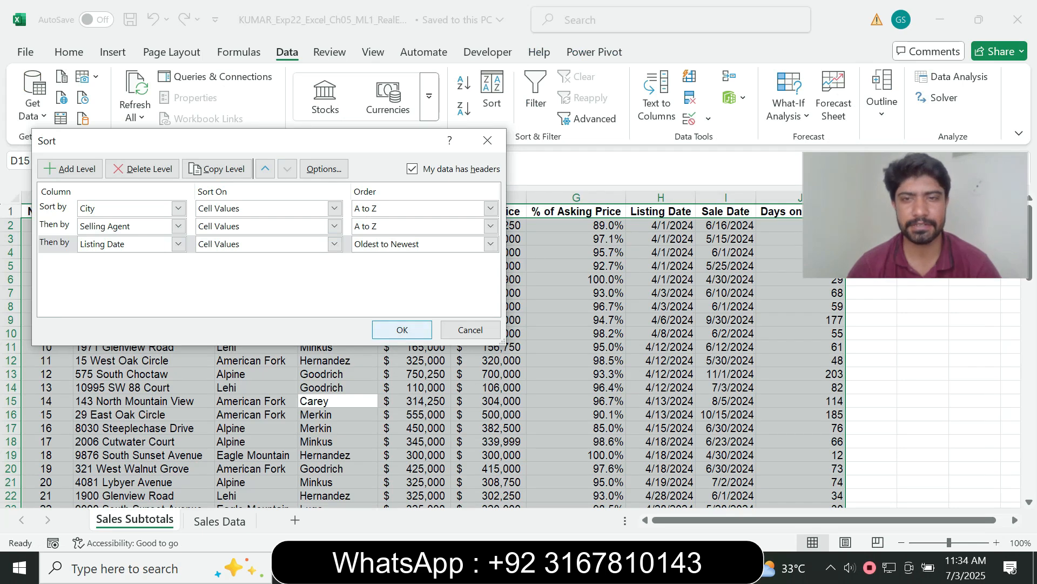
{"action": "left_click", "coordinate": [402, 330]}
- Switch to Word, set the step 2 instruction text back to size 9, and remove its highlight
{"action": "key", "text": "alt+Tab"}
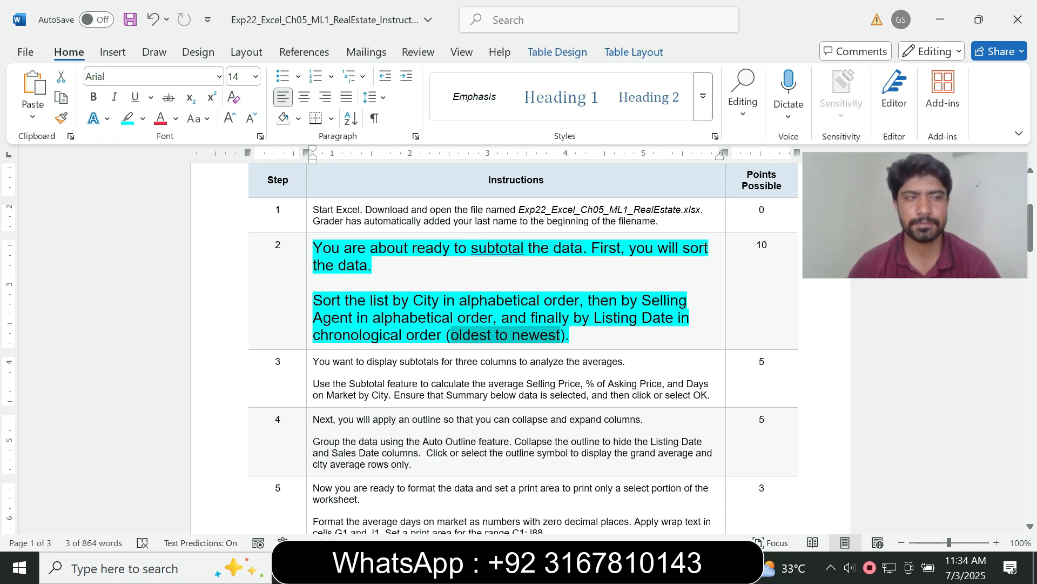
{"action": "left_click", "coordinate": [310, 292]}
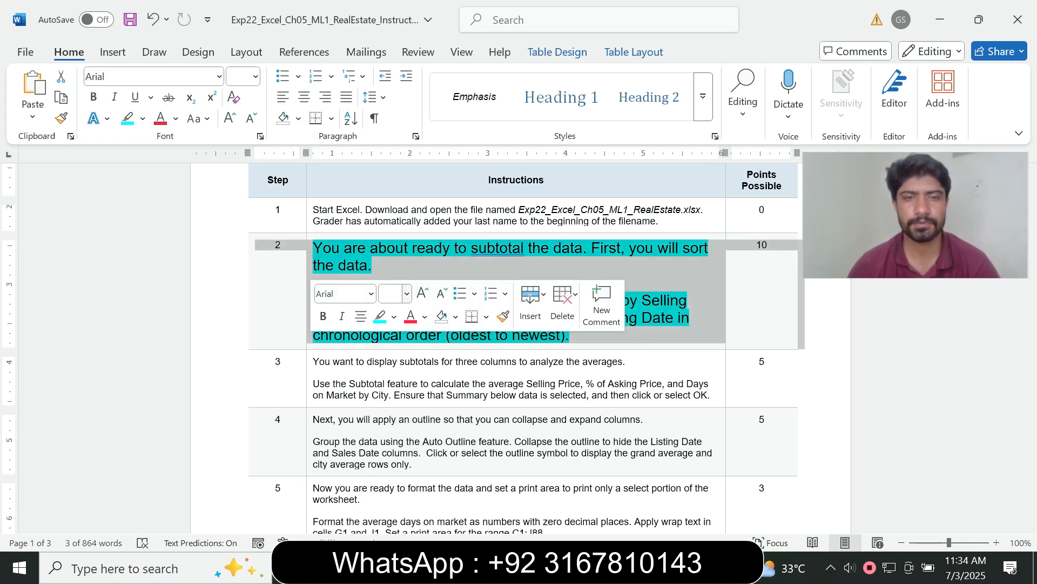
{"action": "left_click", "coordinate": [407, 294]}
{"action": "left_click", "coordinate": [395, 28]}
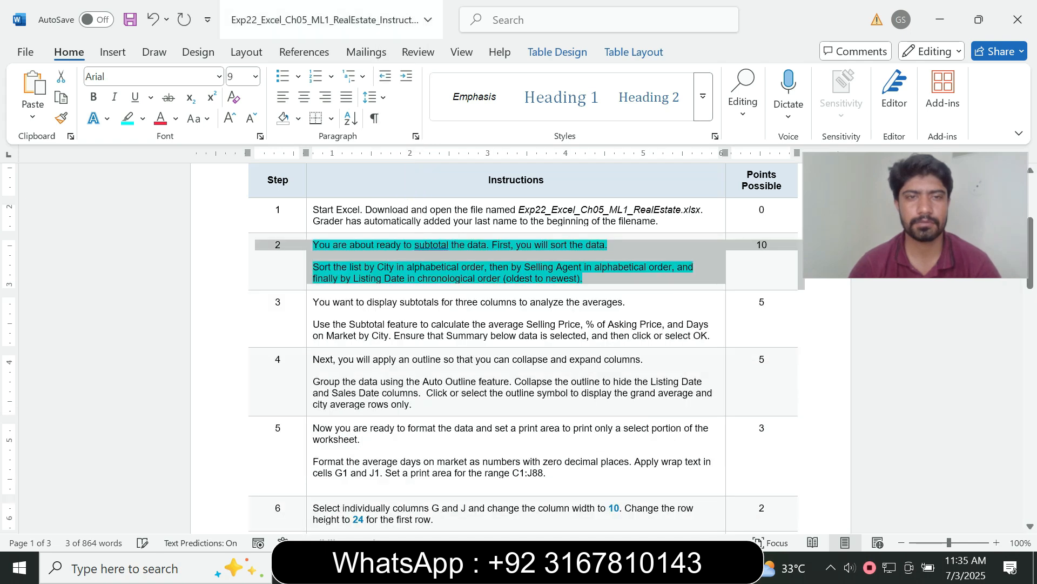
{"action": "left_click", "coordinate": [142, 119]}
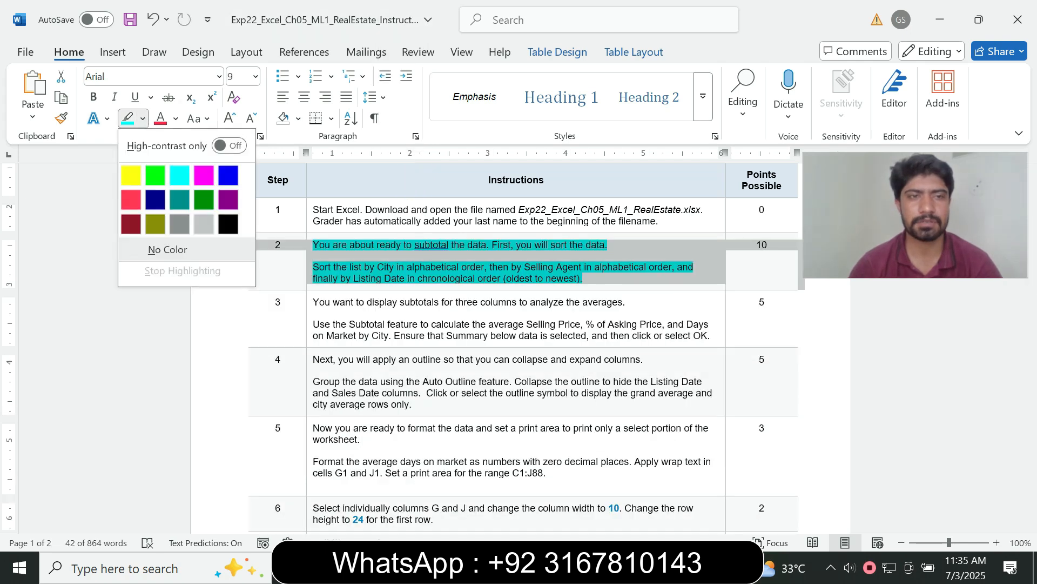
{"action": "left_click", "coordinate": [168, 249]}
{"action": "left_click", "coordinate": [768, 245]}
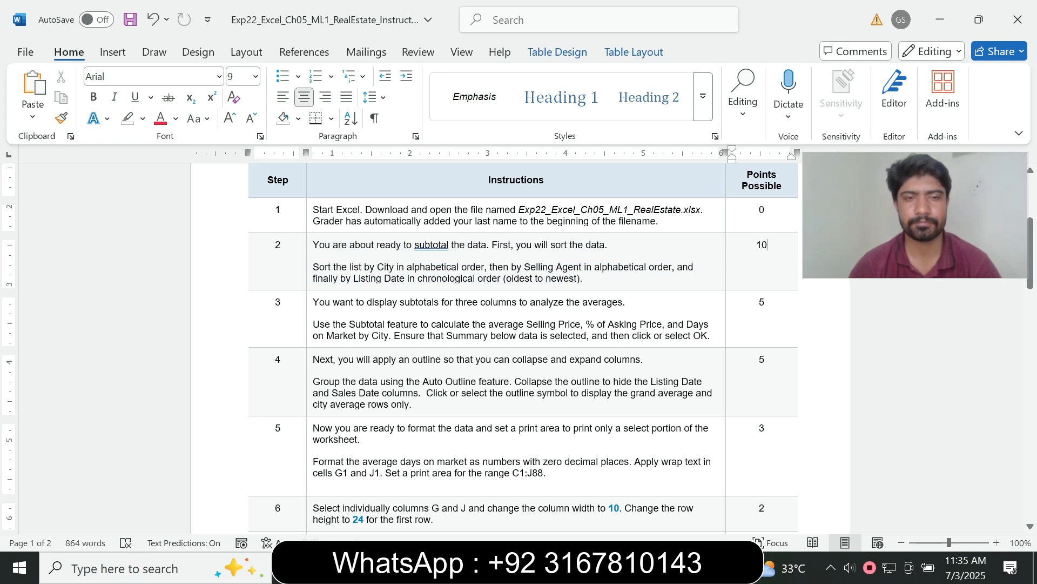
- Set the step 3 instruction text to size 14 and highlight it in turquoise
{"action": "left_click", "coordinate": [309, 324]}
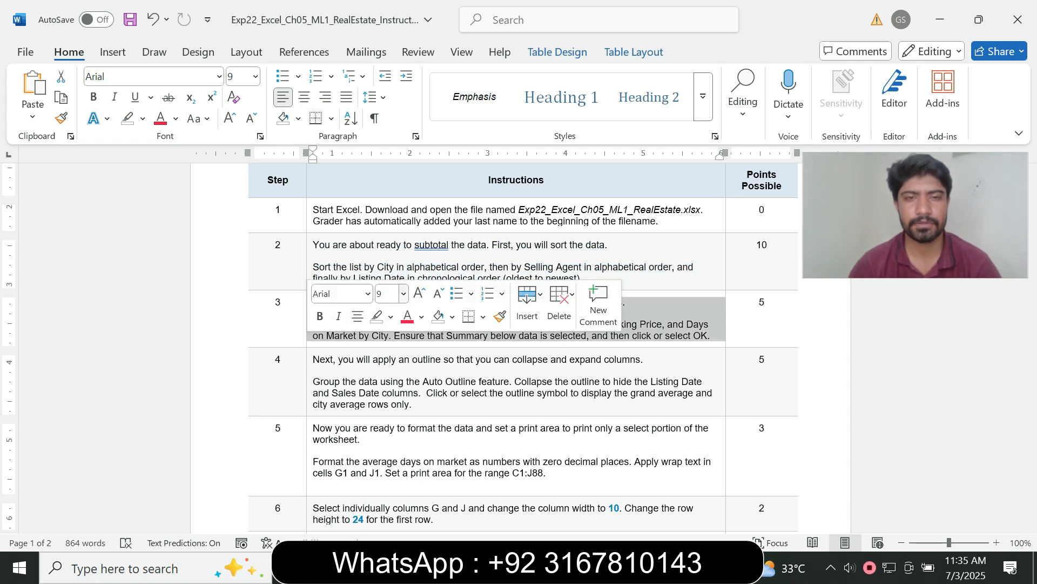
{"action": "left_click", "coordinate": [404, 293]}
{"action": "left_click", "coordinate": [390, 111]}
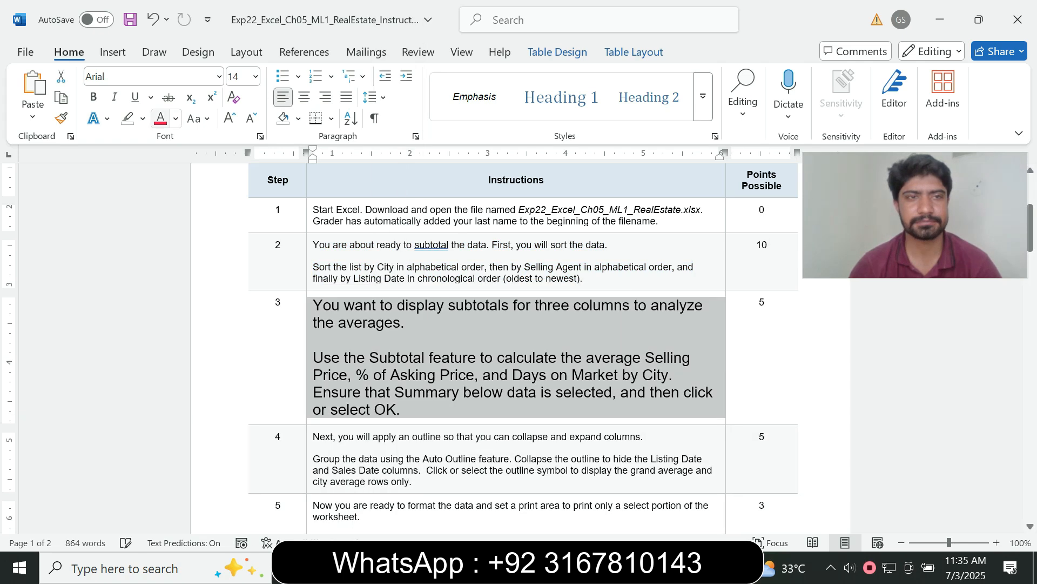
{"action": "left_click", "coordinate": [143, 118]}
{"action": "left_click", "coordinate": [179, 174]}
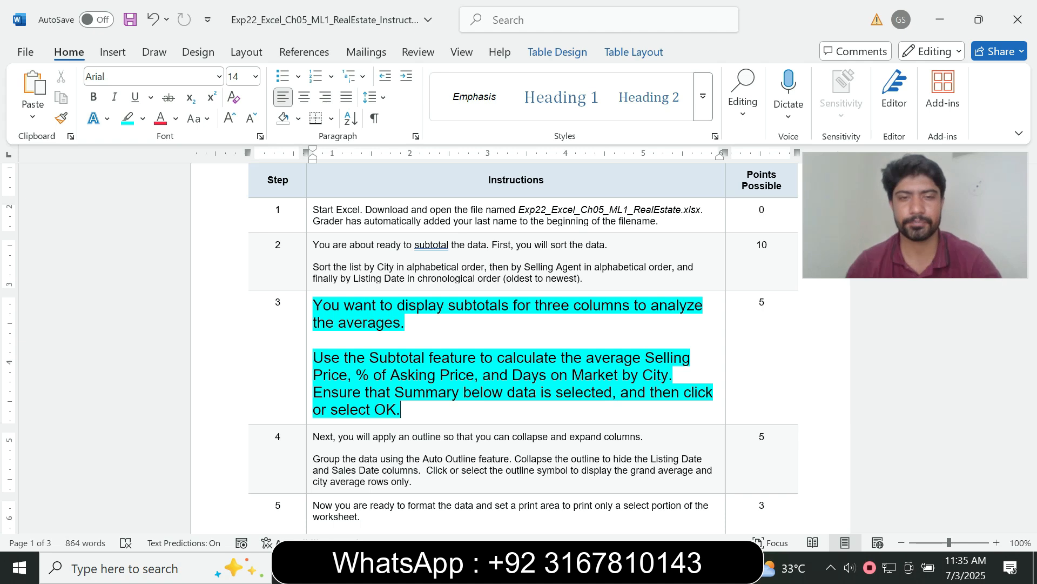
- Mark the Subtotal feature wording in step 3, switch to Excel, and start the Subtotal command on the sorted sales list
{"action": "left_click_drag", "start_coordinate": [369, 357], "coordinate": [480, 357]}
{"action": "key", "text": "alt+Tab"}
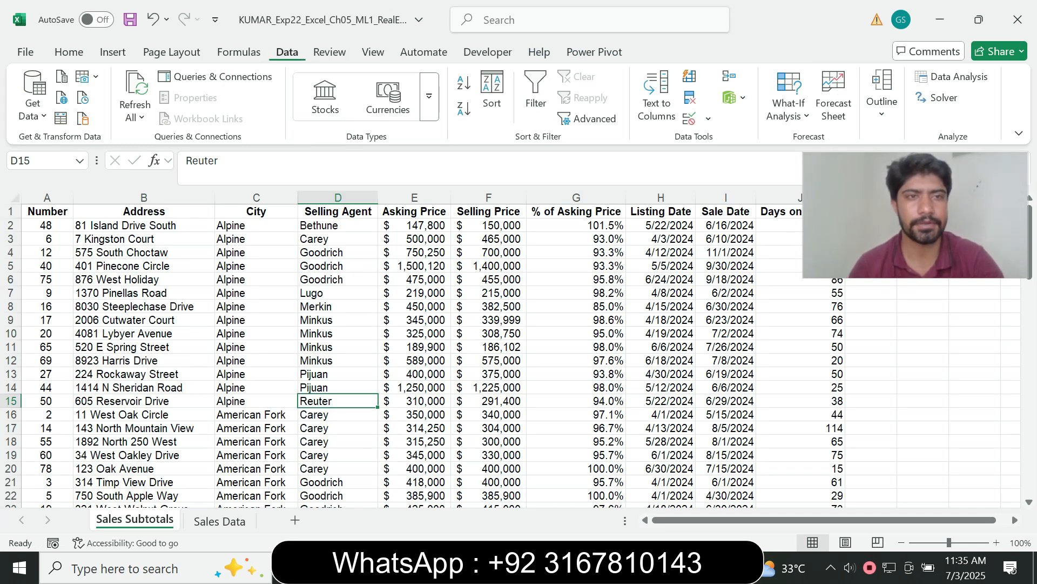
{"action": "left_click_drag", "start_coordinate": [916, 215], "coordinate": [872, 224]}
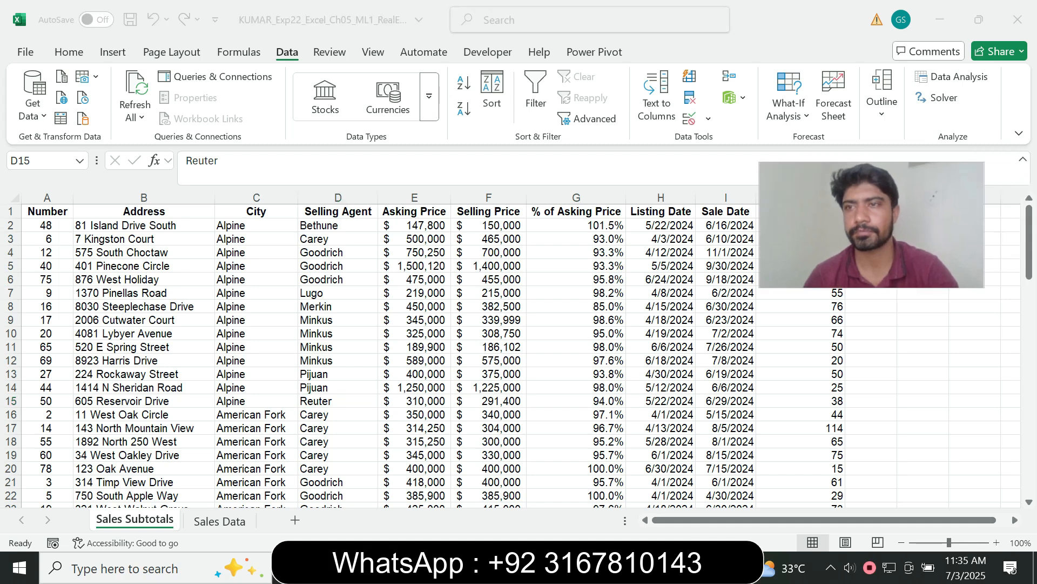
{"action": "left_click", "coordinate": [882, 94]}
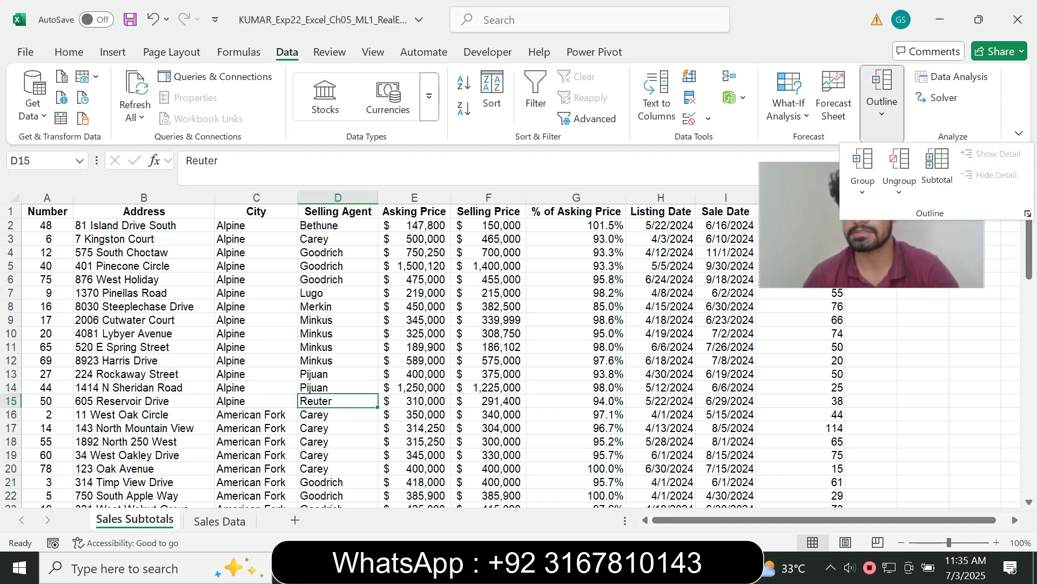
{"action": "left_click", "coordinate": [938, 164]}
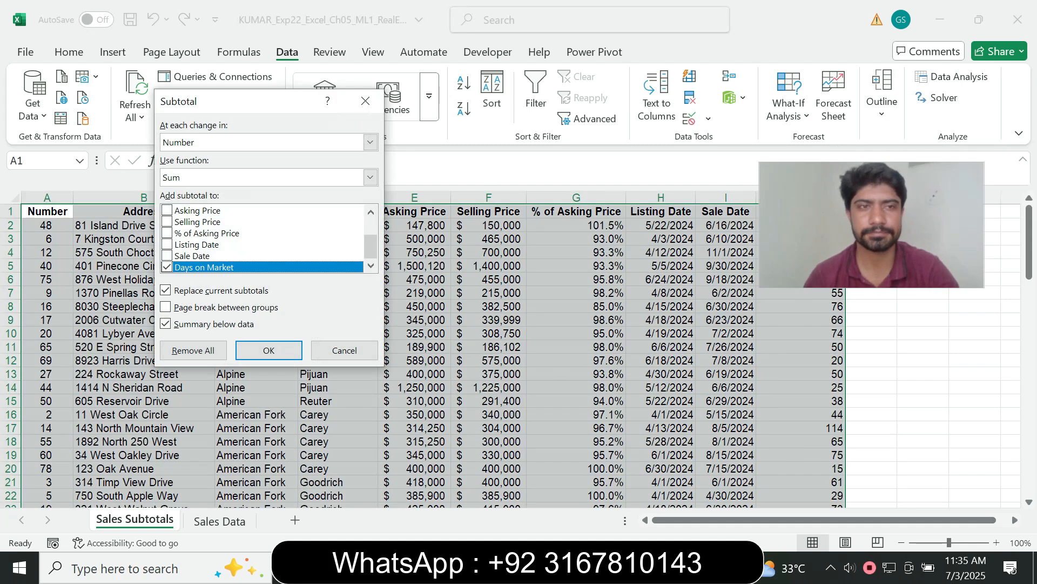
- Check the step 3 grouping in Word and set the subtotals in Excel to calculate at each change in City
{"action": "key", "text": "alt+Tab"}
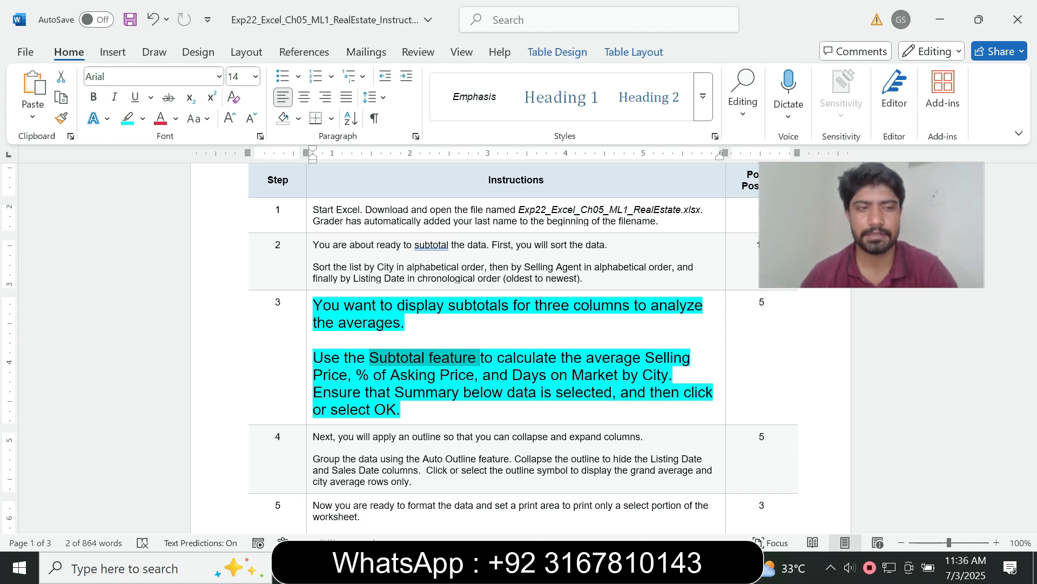
{"action": "key", "text": "alt"}
{"action": "key", "text": "alt"}
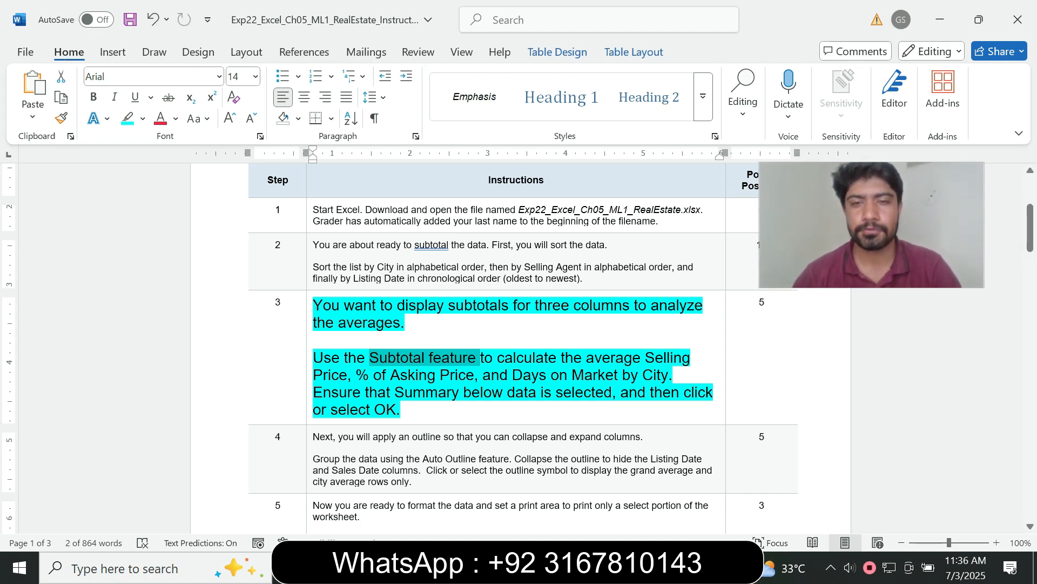
{"action": "left_click", "coordinate": [491, 375]}
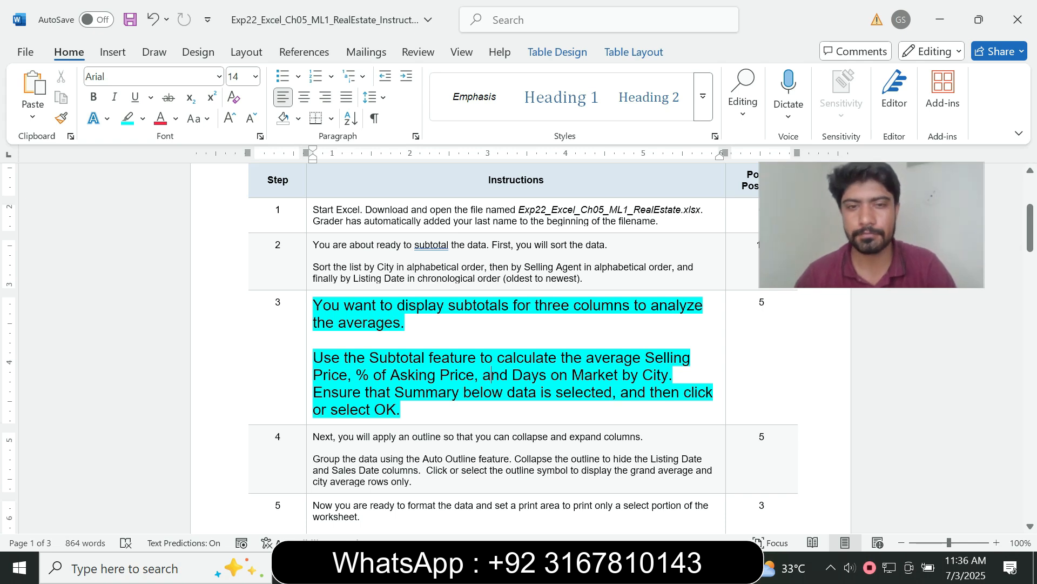
{"action": "key", "text": "alt+Tab"}
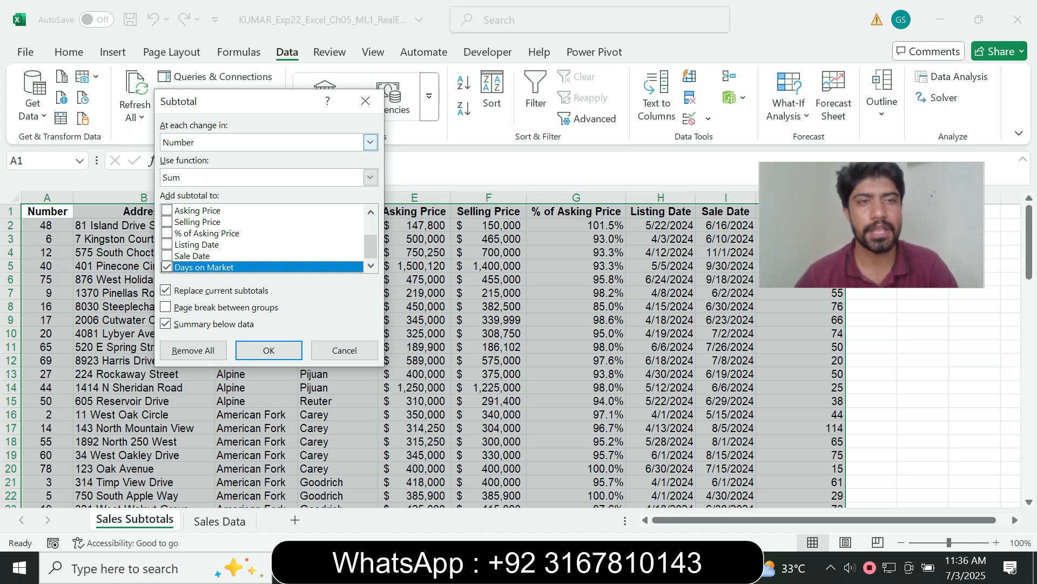
{"action": "left_click", "coordinate": [370, 142]}
{"action": "key", "text": "Down"}
{"action": "key", "text": "Down"}
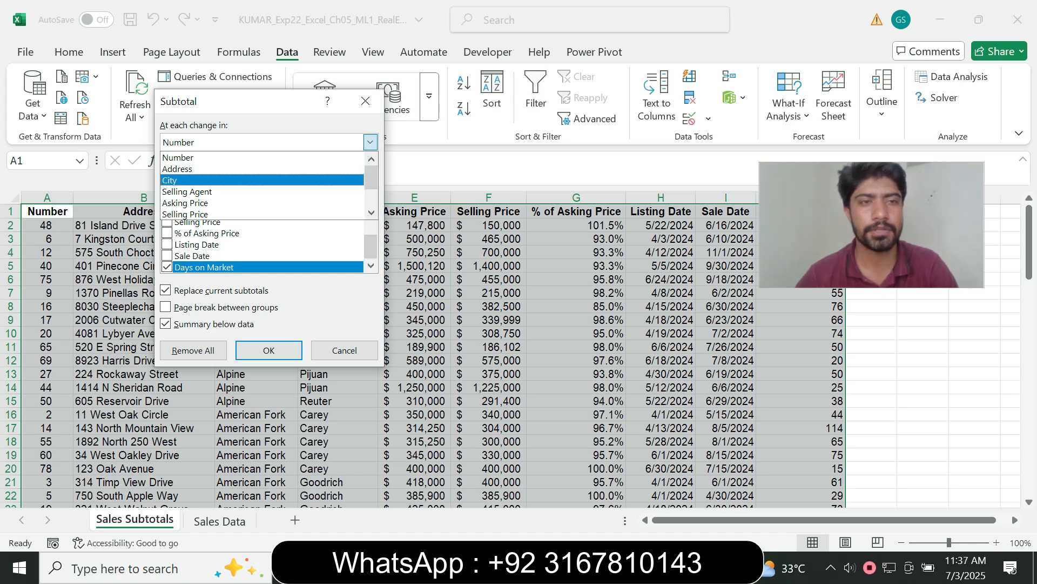
{"action": "key", "text": "Return"}
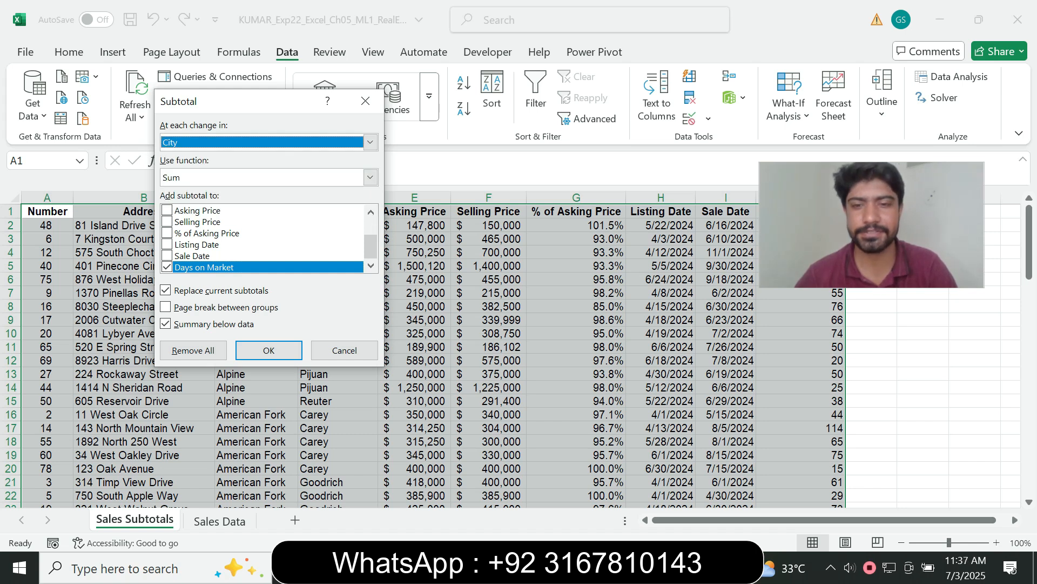
- Check the required calculation in step 3 in Word and add % of Asking Price to the subtotaled columns in Excel
{"action": "key", "text": "alt+Tab"}
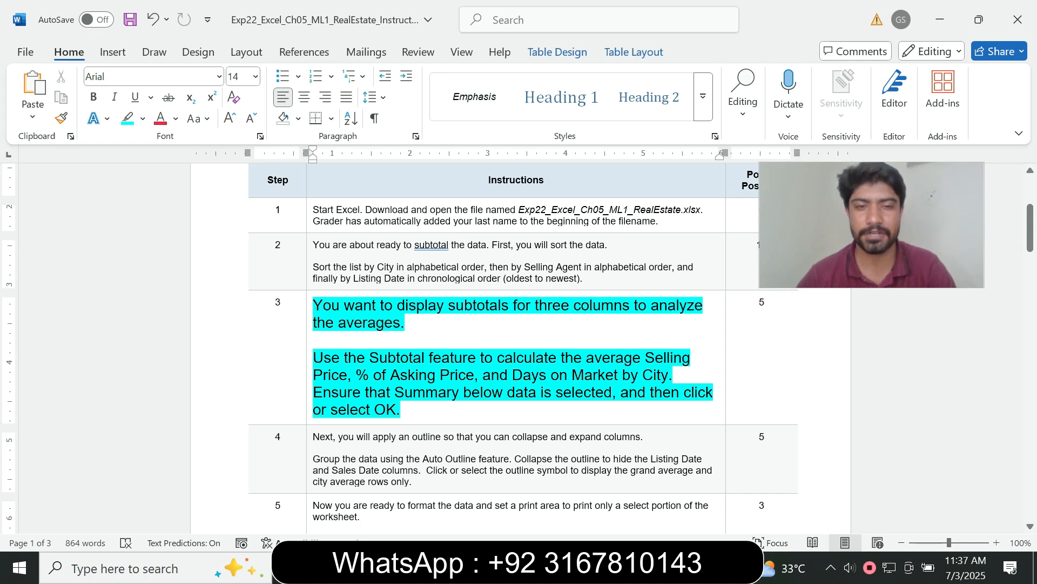
{"action": "left_click_drag", "start_coordinate": [594, 357], "coordinate": [637, 357]}
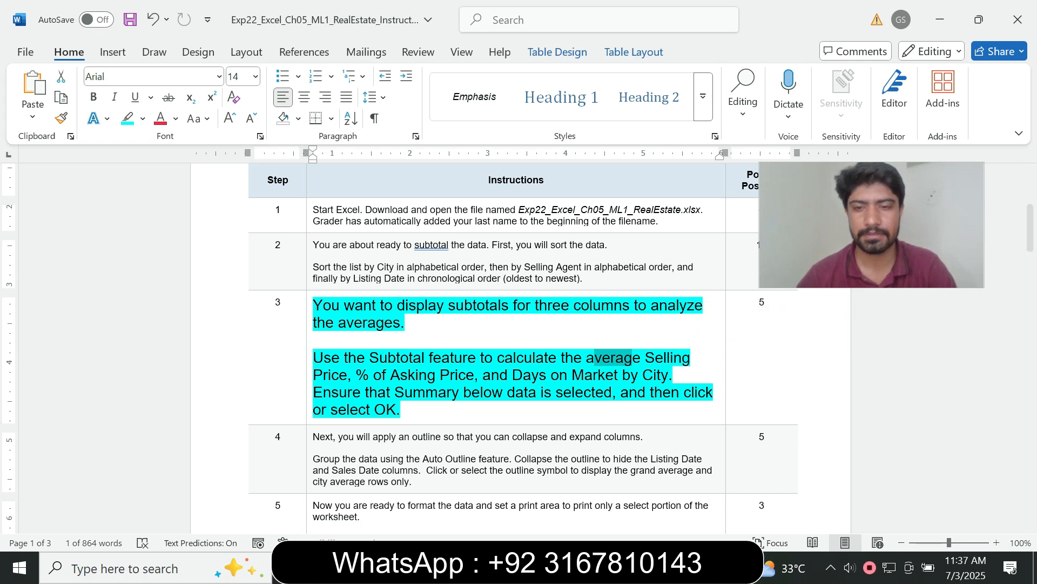
{"action": "key", "text": "alt+Tab"}
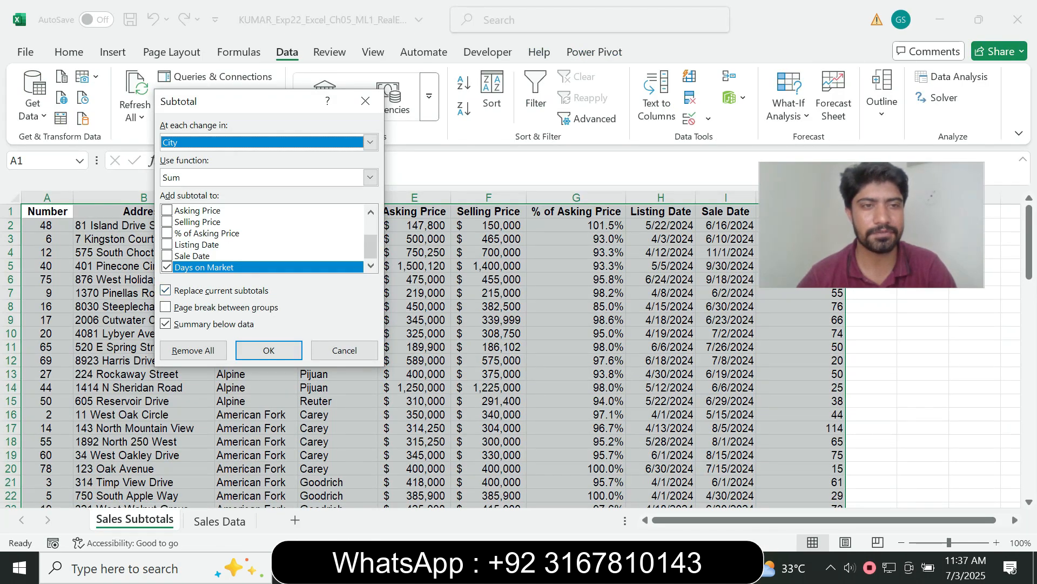
{"action": "left_click", "coordinate": [216, 234]}
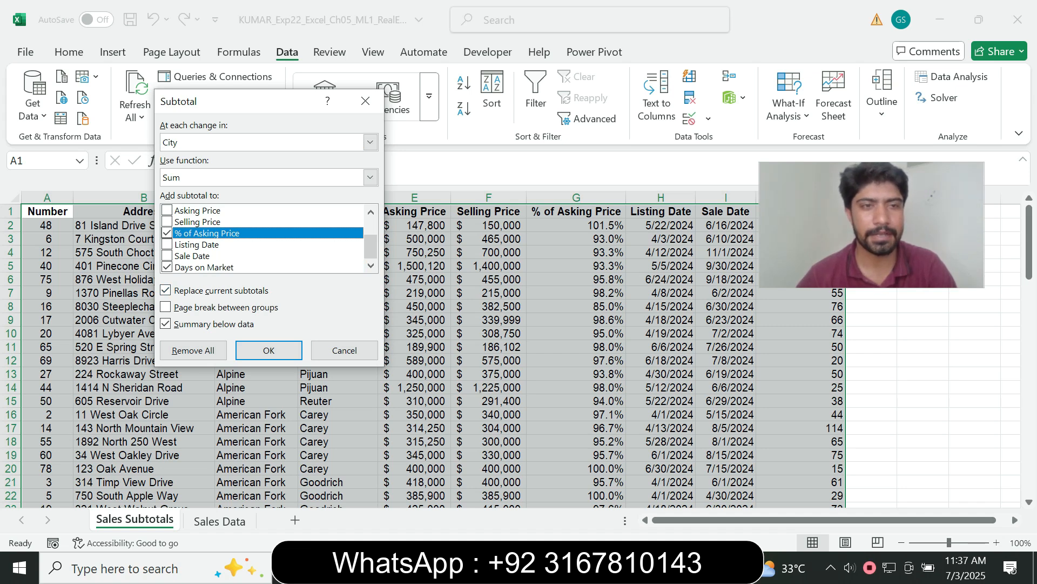
- Check in Word which columns step 3 asks to average and return to the Subtotal dialog in Excel
{"action": "key", "text": "alt+Tab"}
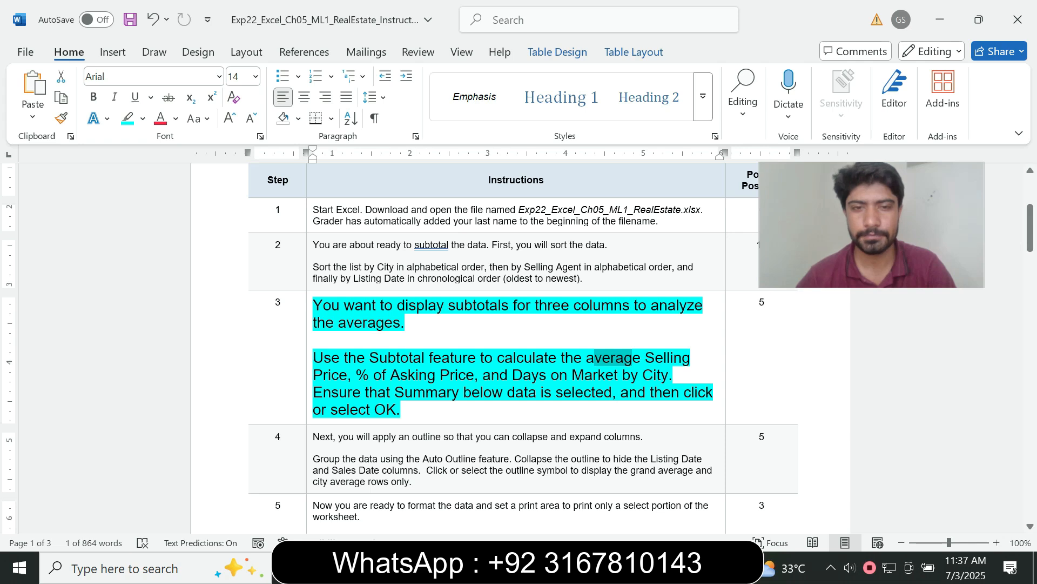
{"action": "left_click_drag", "start_coordinate": [374, 375], "coordinate": [424, 375]}
{"action": "left_click", "coordinate": [424, 375]}
{"action": "key", "text": "alt+Tab"}
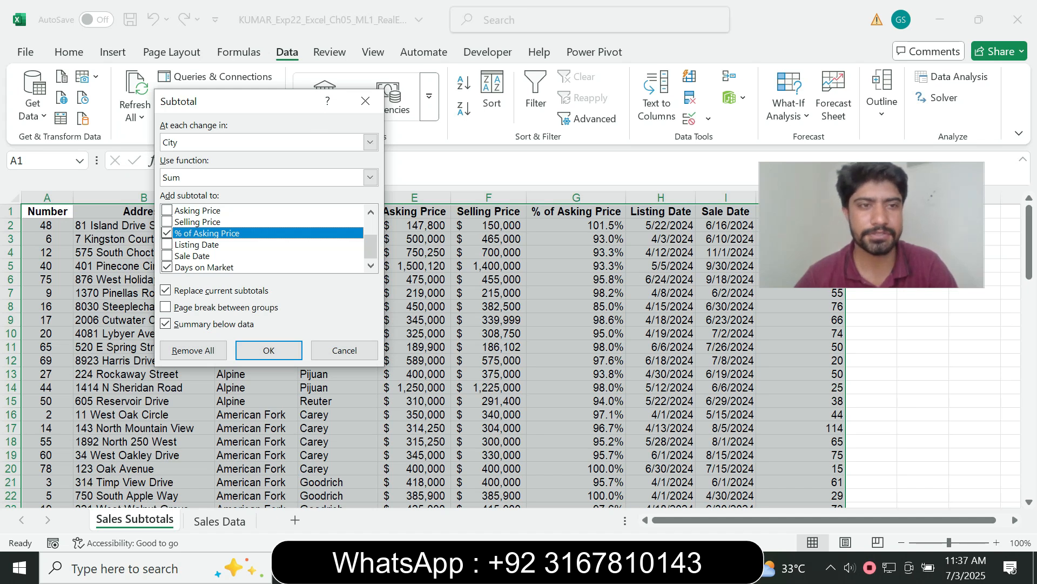
- Add Selling Price to the subtotaled columns and compare the column selection with step 3 in Word
{"action": "left_click", "coordinate": [197, 222]}
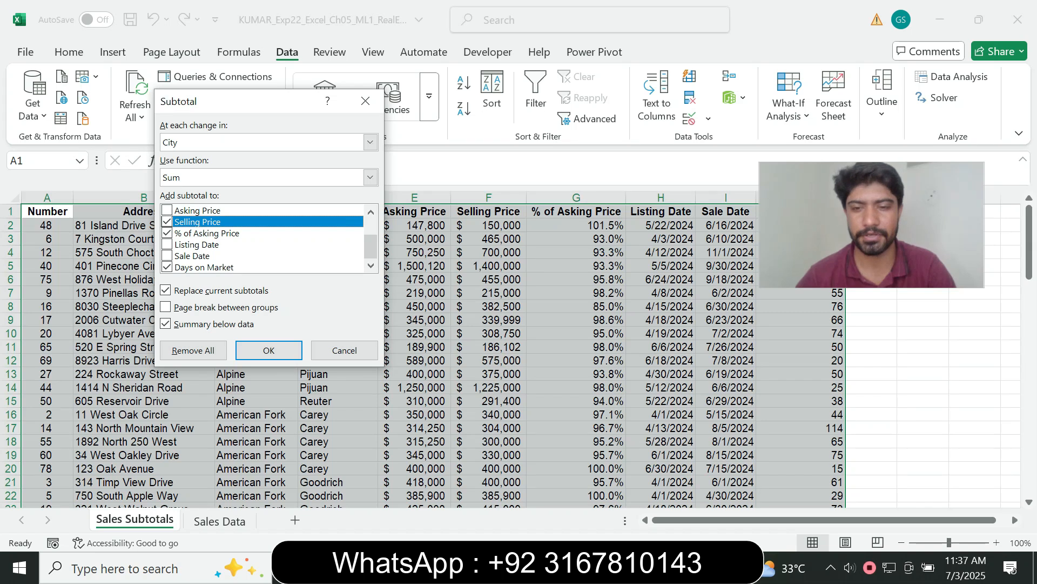
{"action": "key", "text": "alt+Tab"}
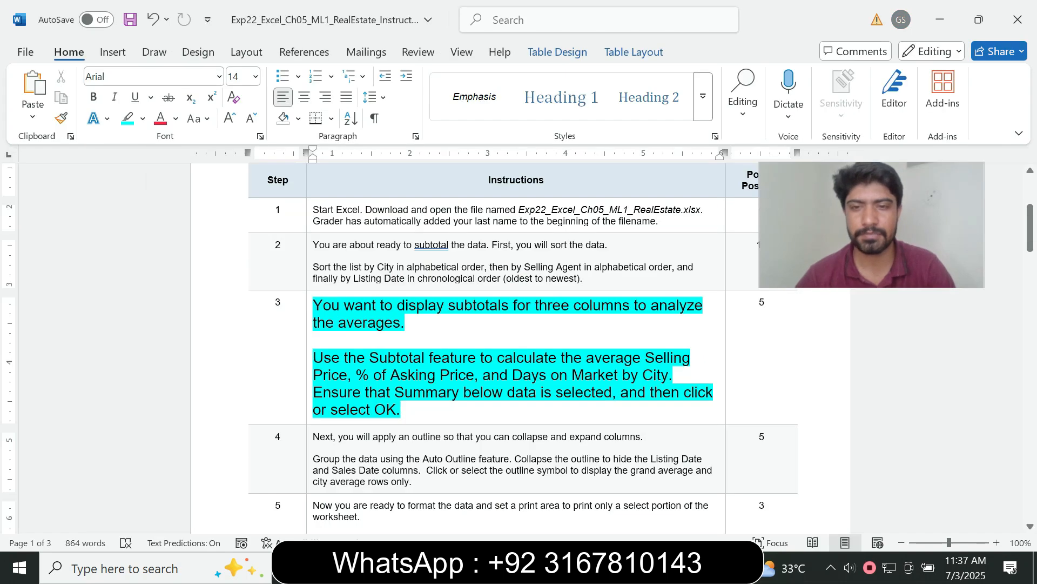
{"action": "key", "text": "alt+Tab"}
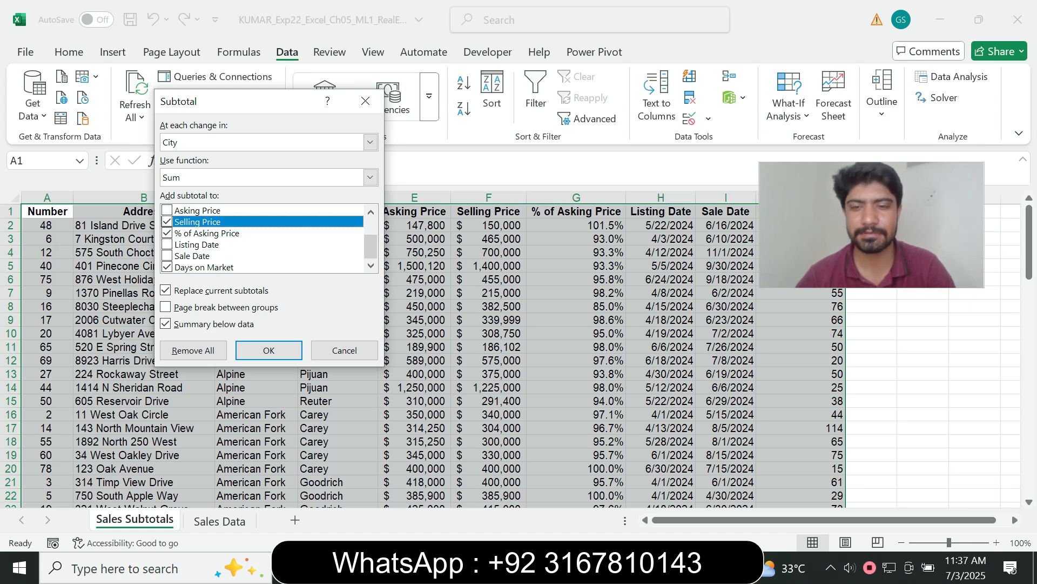
- Mark the average calculation wording of step 3 in Word and set the Excel subtotal function to Average
{"action": "key", "text": "alt+Tab"}
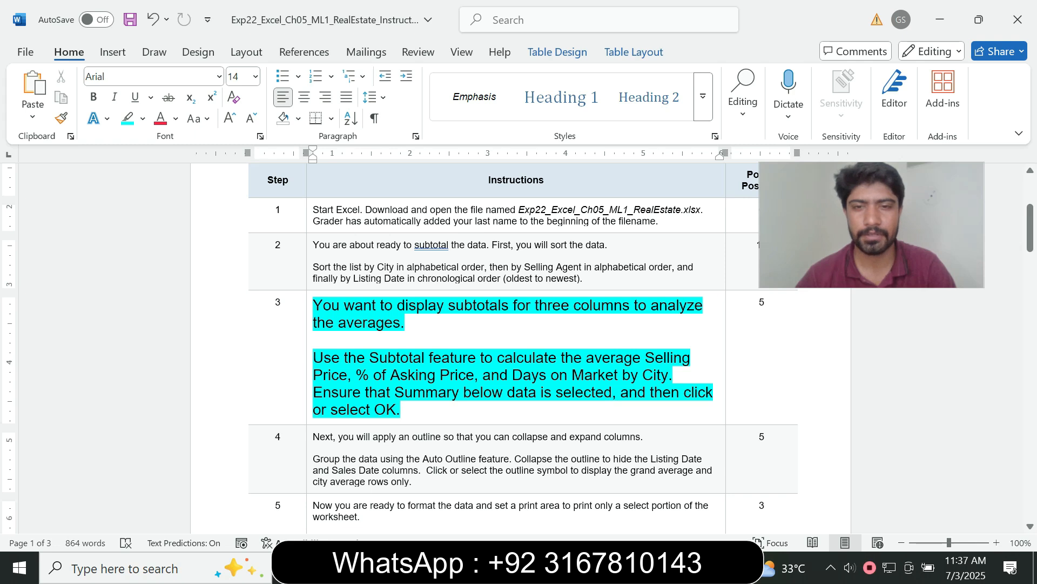
{"action": "left_click_drag", "start_coordinate": [430, 357], "coordinate": [643, 357]}
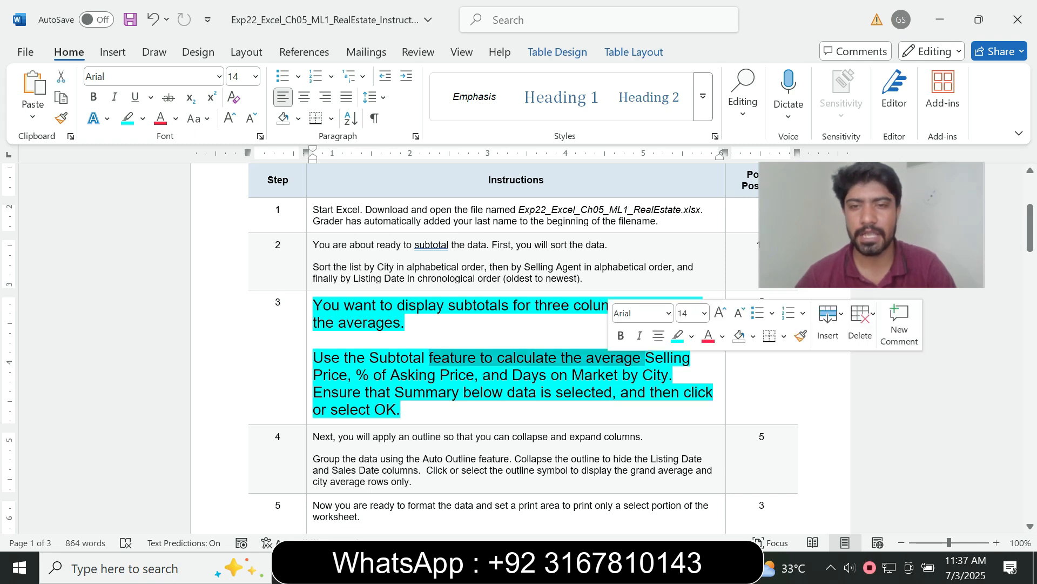
{"action": "key", "text": "alt+Tab"}
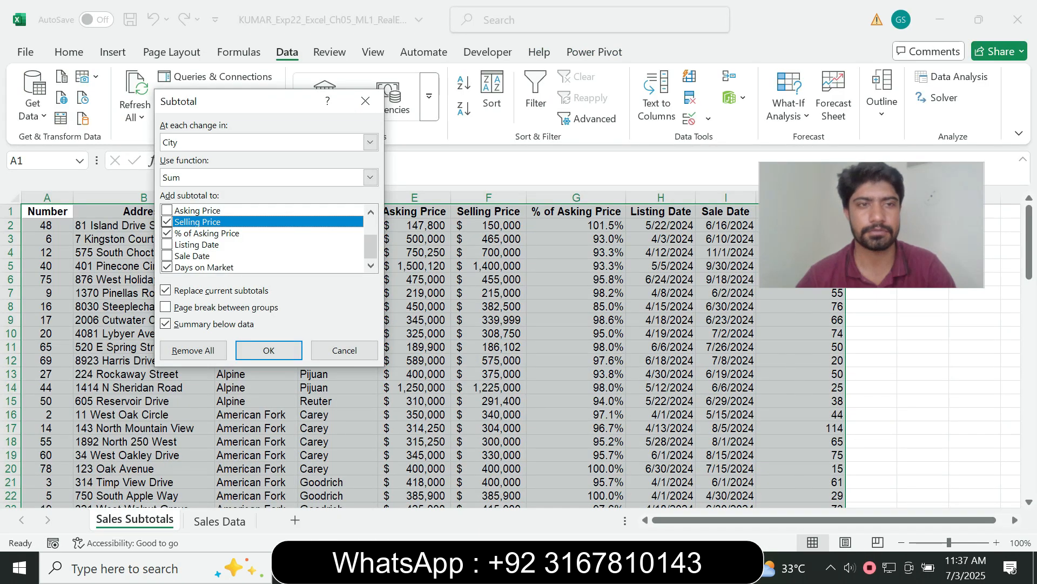
{"action": "left_click", "coordinate": [370, 177]}
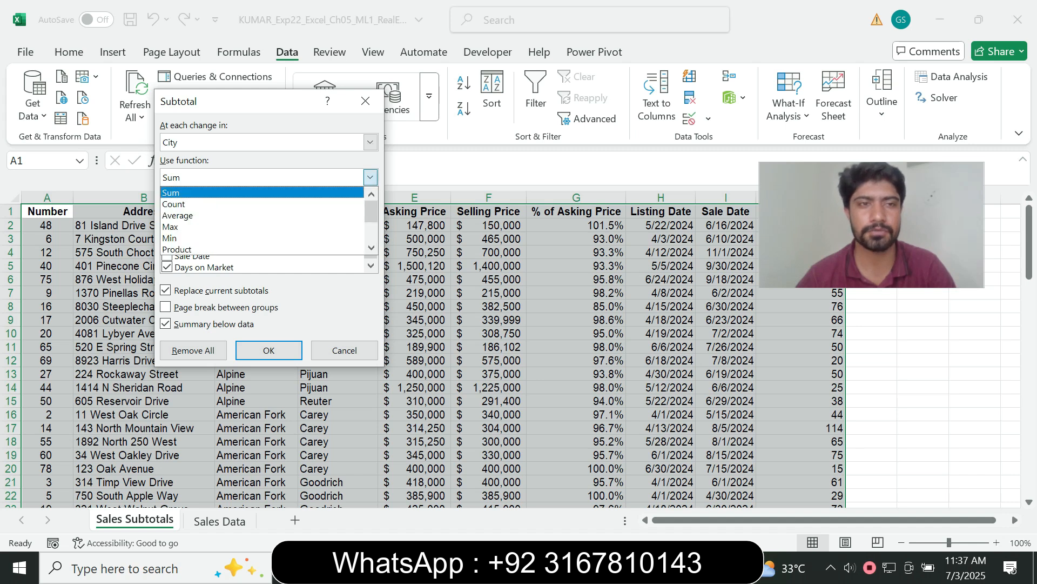
{"action": "key", "text": "Return"}
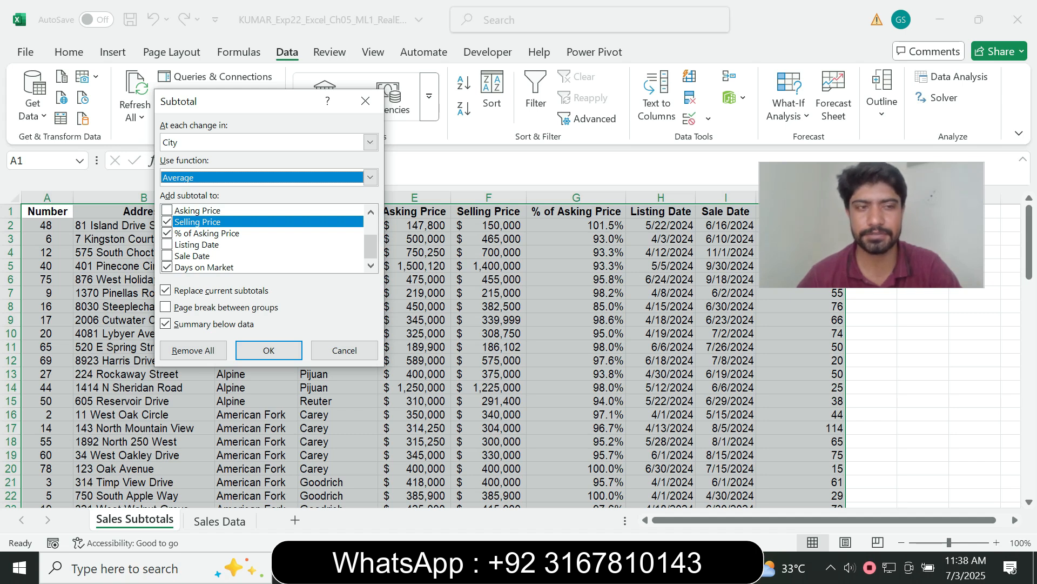
- Check the Summary below data requirement of step 3 in Word and apply the average subtotals by City in Excel
{"action": "left_click", "coordinate": [618, 567]}
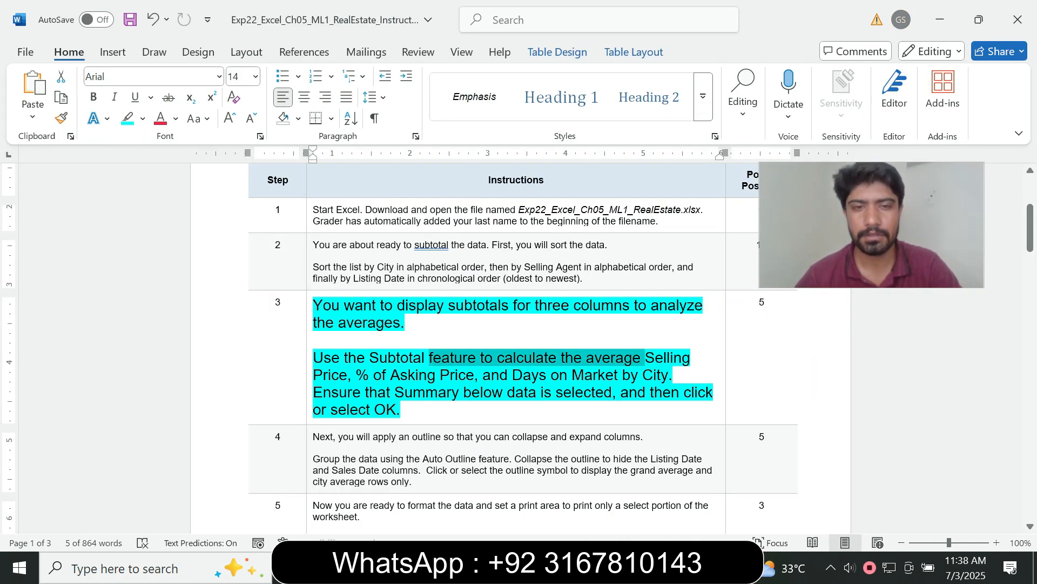
{"action": "left_click_drag", "start_coordinate": [366, 392], "coordinate": [463, 392]}
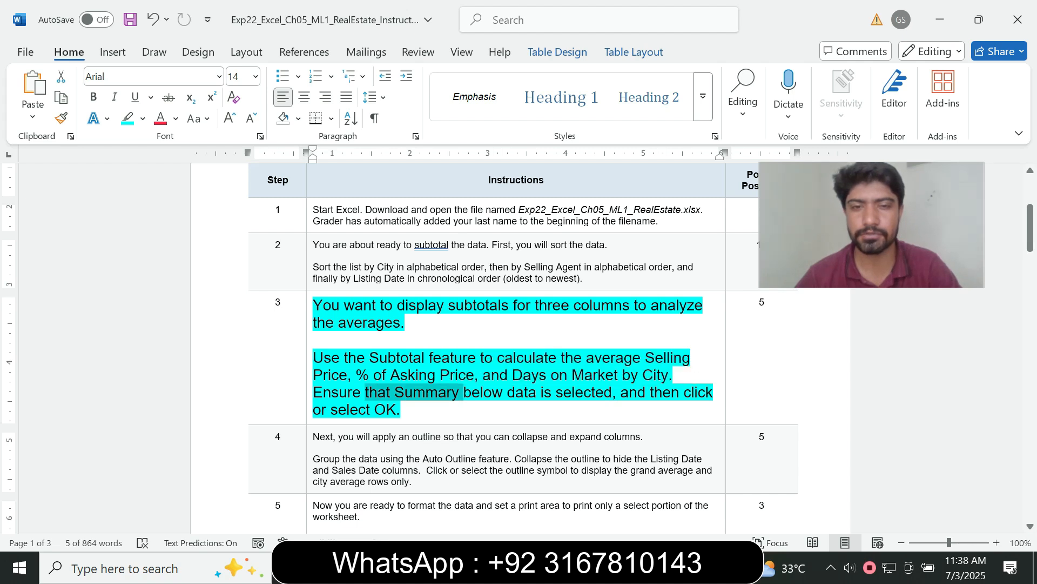
{"action": "left_click", "coordinate": [402, 410]}
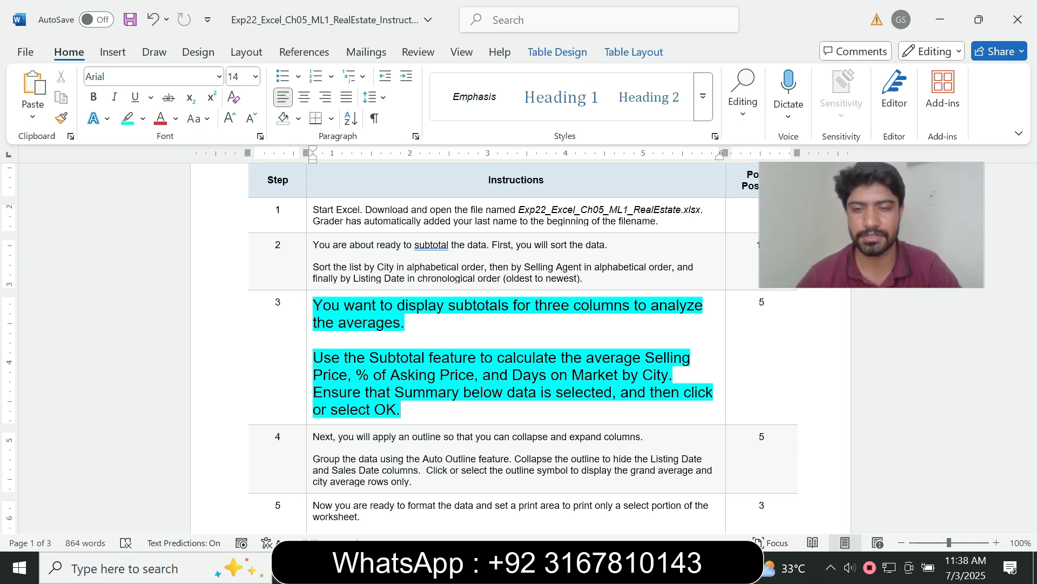
{"action": "key", "text": "alt+Tab"}
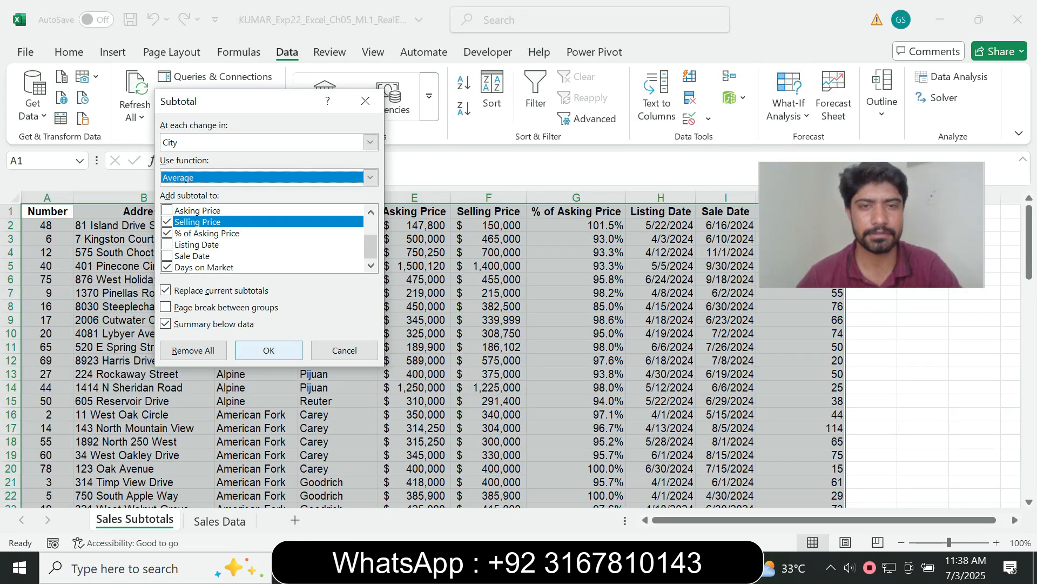
{"action": "left_click", "coordinate": [268, 350]}
- Switch to Word and reset the step 3 instruction text to 9 pt without highlighting
{"action": "key", "text": "alt+Tab"}
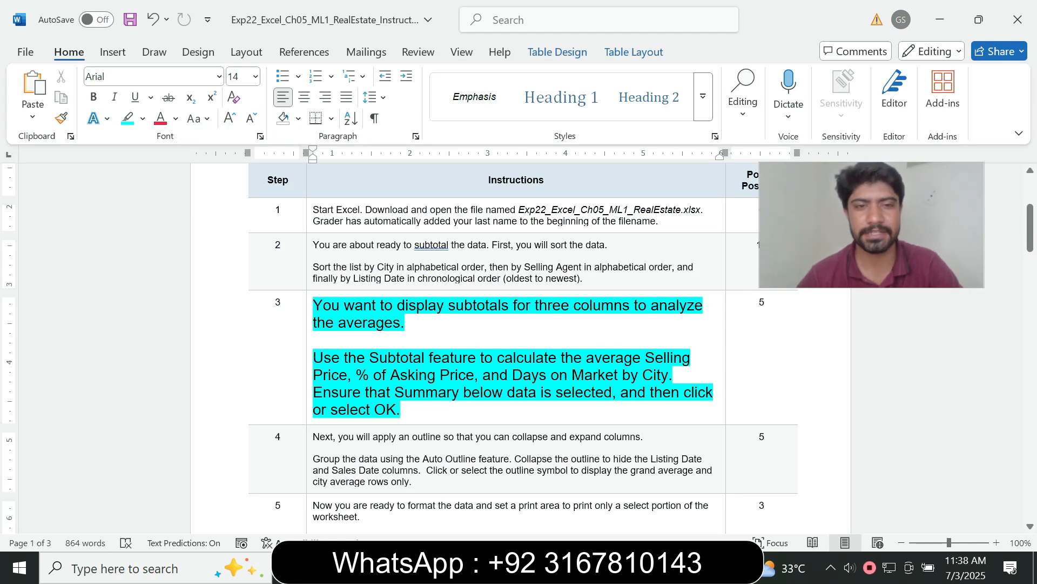
{"action": "left_click", "coordinate": [310, 416]}
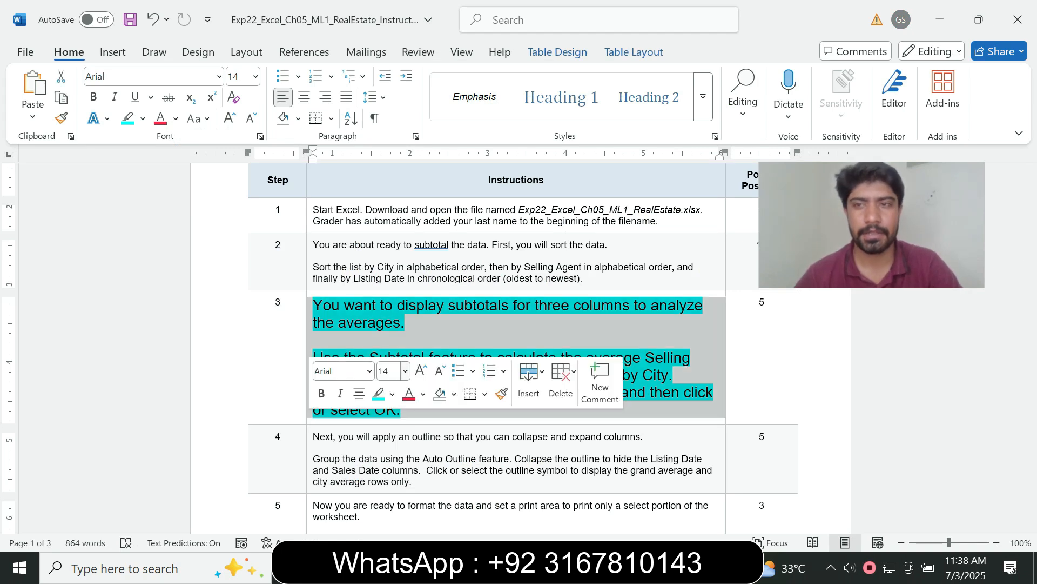
{"action": "left_click", "coordinate": [405, 370]}
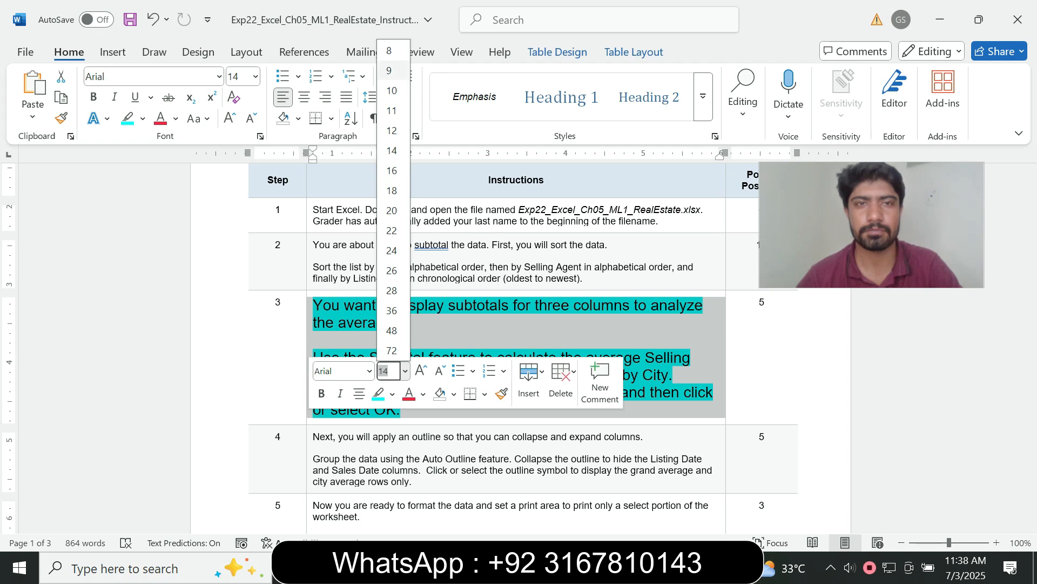
{"action": "left_click", "coordinate": [399, 70]}
{"action": "left_click", "coordinate": [143, 119]}
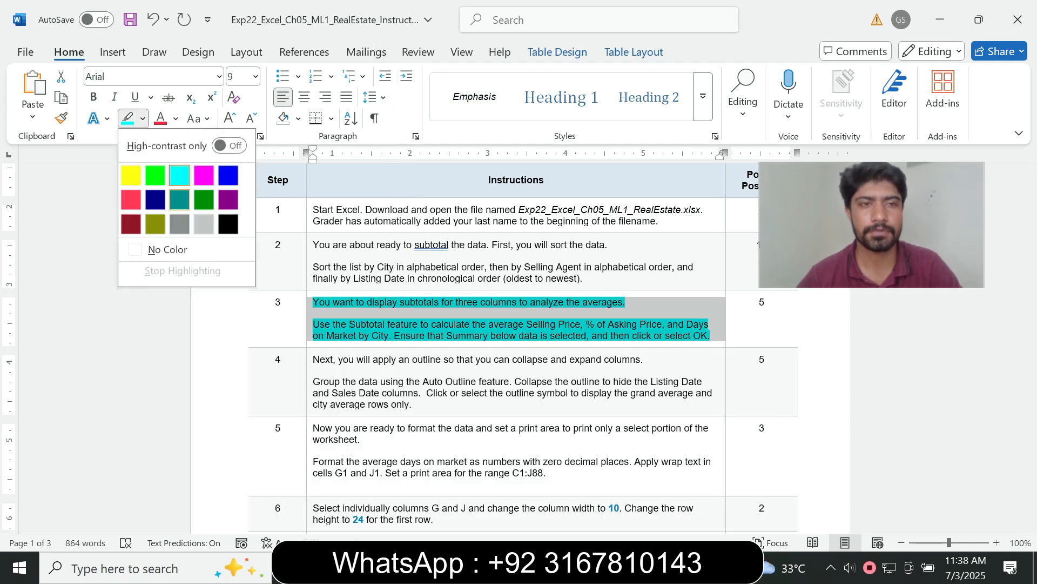
{"action": "left_click", "coordinate": [162, 250]}
- Enlarge the step 4 instruction text to 14 pt and highlight it in turquoise
{"action": "left_click_drag", "start_coordinate": [1031, 253], "coordinate": [1031, 261]}
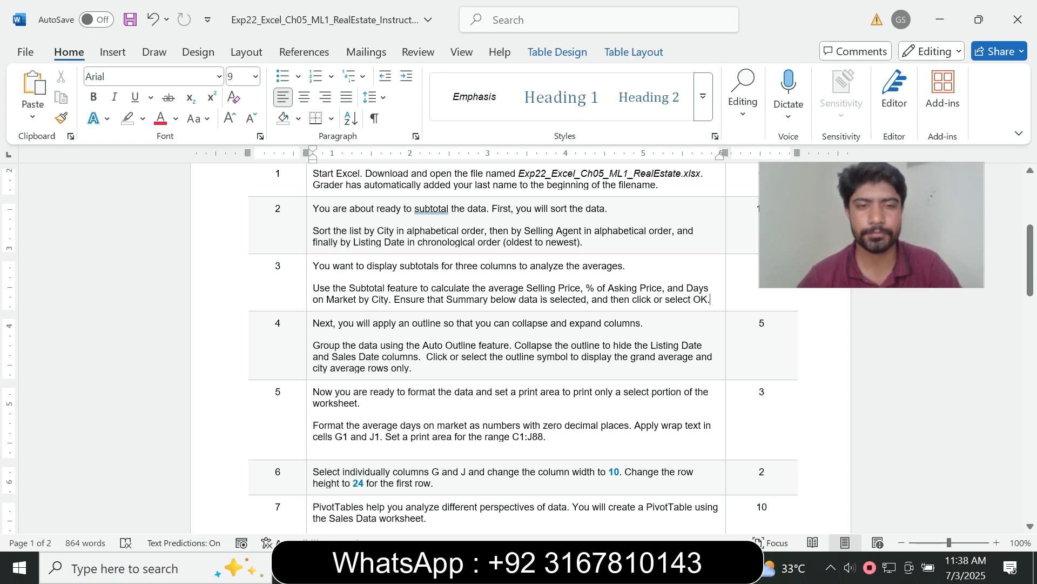
{"action": "left_click", "coordinate": [309, 369]}
{"action": "left_click", "coordinate": [404, 326]}
{"action": "left_click", "coordinate": [393, 111]}
{"action": "type", "text": "14"}
{"action": "key", "text": "Return"}
{"action": "left_click", "coordinate": [142, 118]}
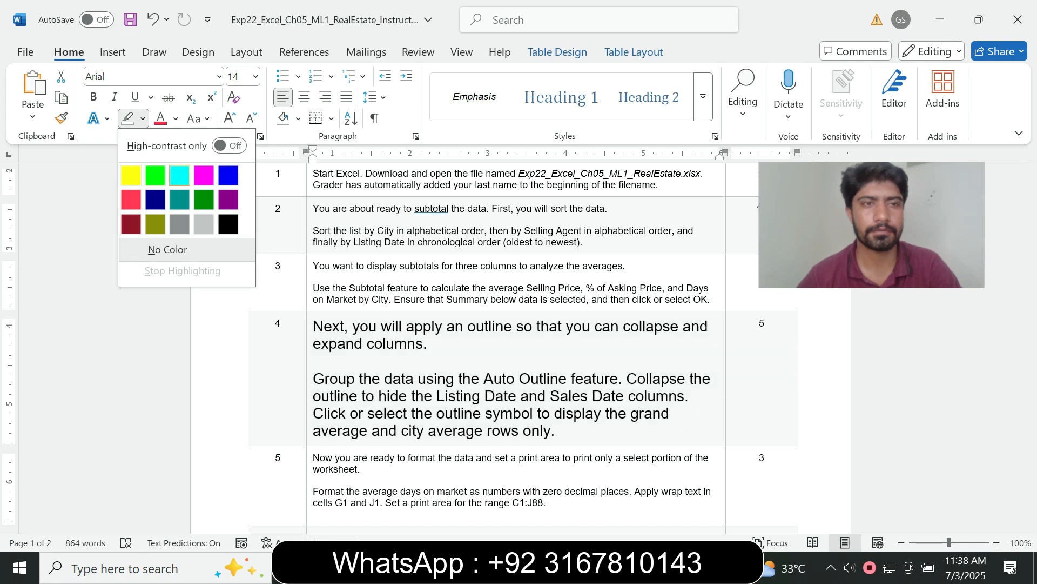
{"action": "left_click", "coordinate": [180, 175]}
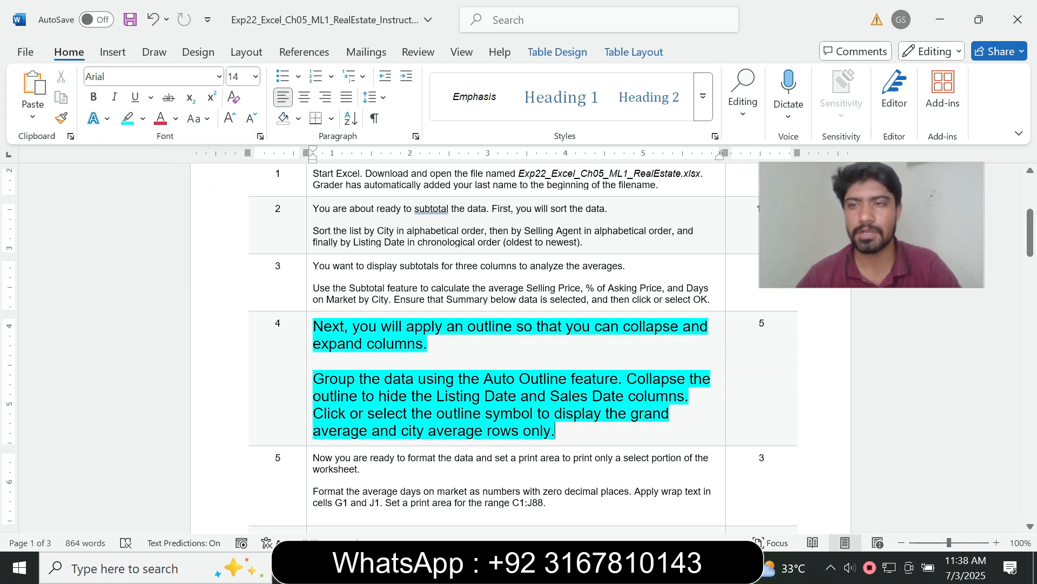
- Mark the outline wording of step 4 in Word and apply Auto Outline to the subtotaled data in Excel, modifying the existing outline
{"action": "left_click_drag", "start_coordinate": [1030, 232], "coordinate": [1030, 239]}
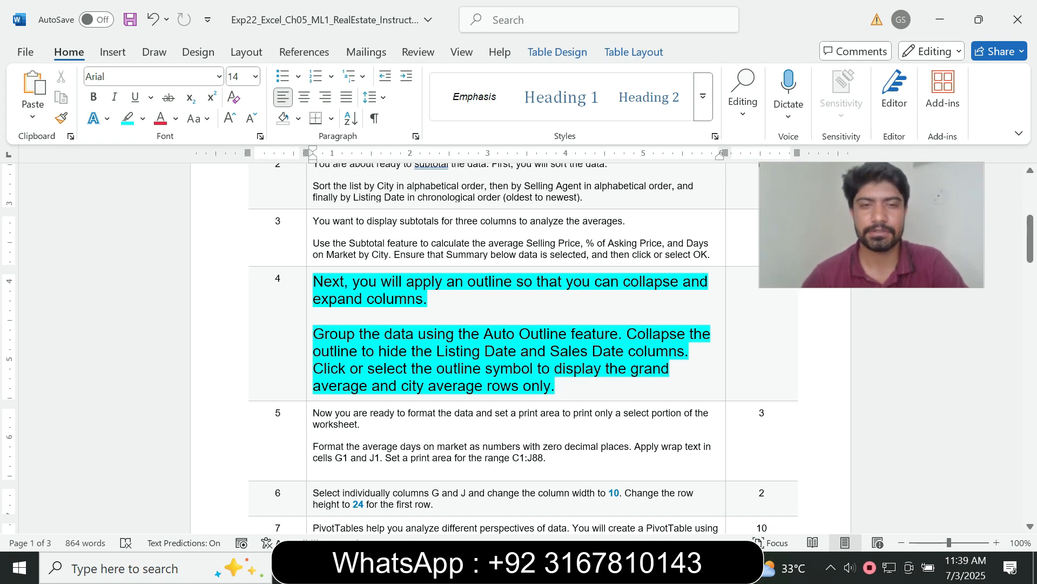
{"action": "left_click_drag", "start_coordinate": [352, 282], "coordinate": [427, 298]}
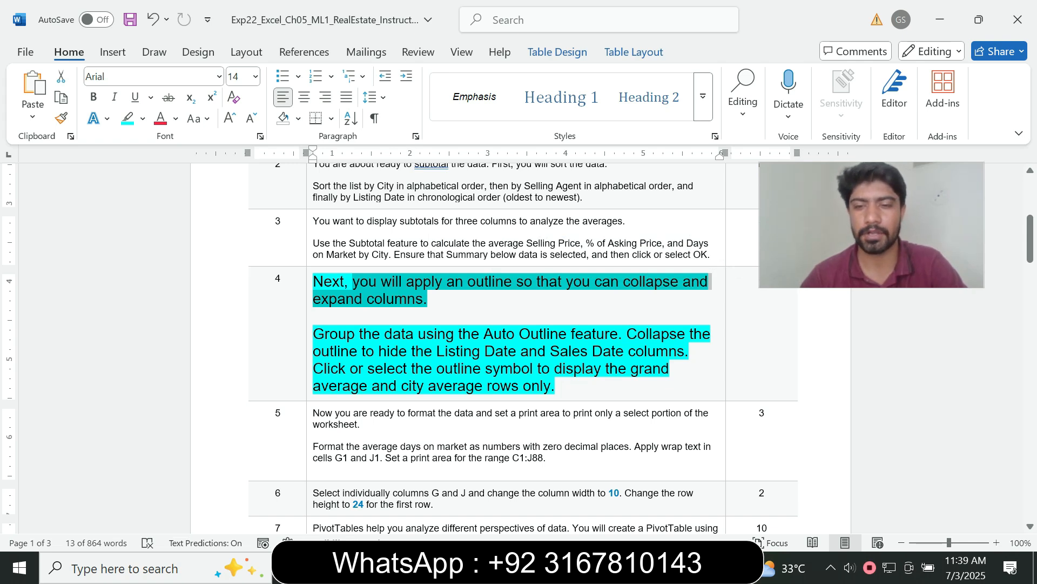
{"action": "mouse_move", "coordinate": [656, 567]}
{"action": "left_click", "coordinate": [657, 489]}
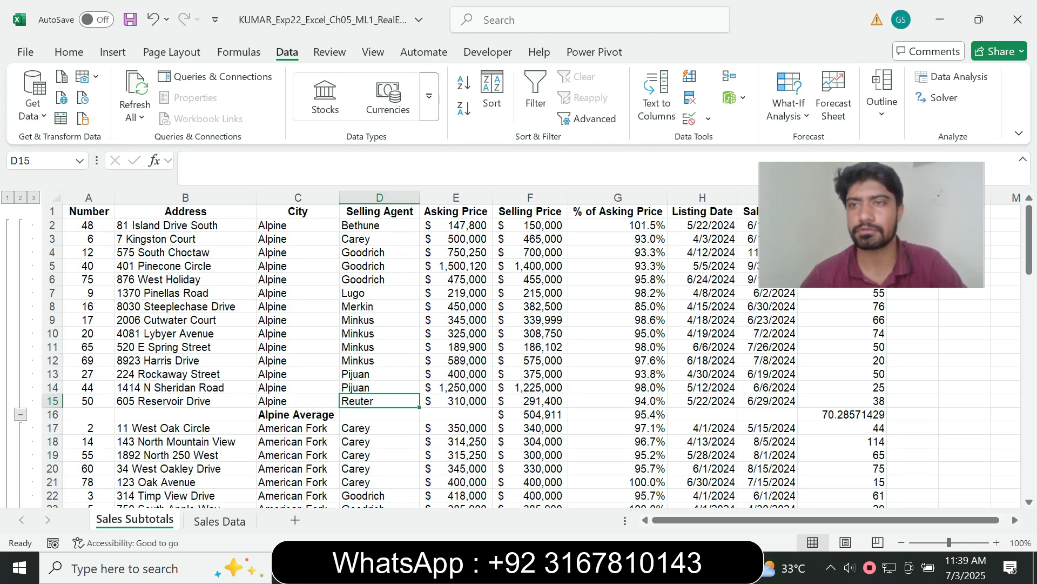
{"action": "left_click", "coordinate": [881, 98]}
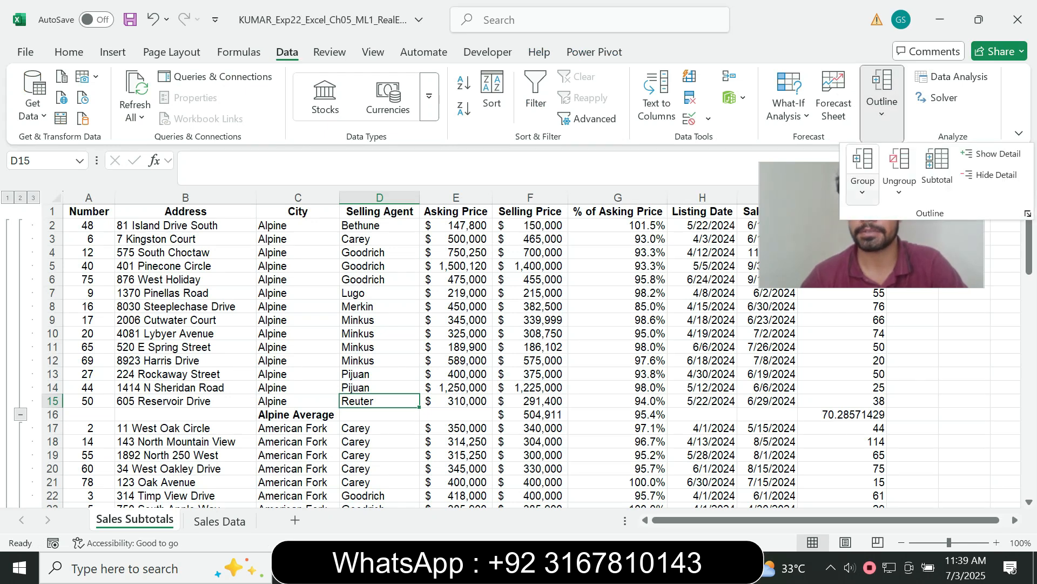
{"action": "left_click", "coordinate": [863, 173]}
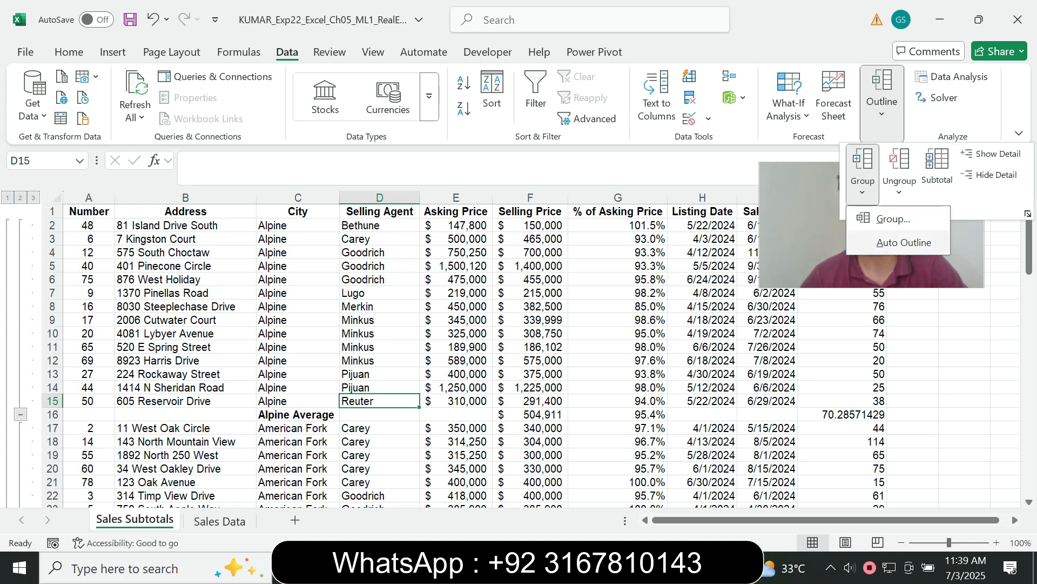
{"action": "left_click", "coordinate": [903, 242]}
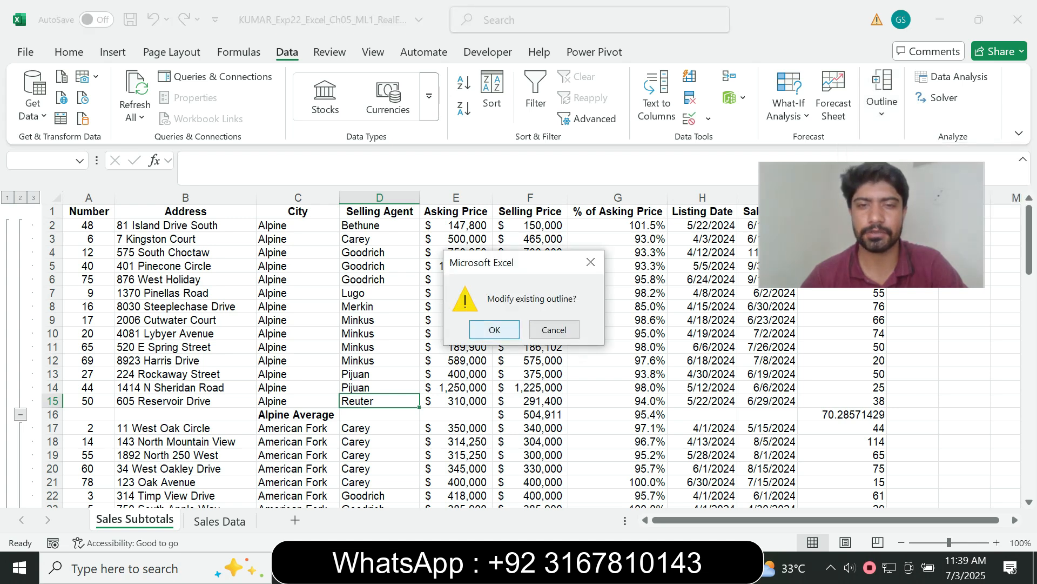
{"action": "left_click", "coordinate": [494, 329]}
- Check step 4 in Word and collapse the column outline in Excel to hide only the Listing Date and Sale Date columns
{"action": "key", "text": "alt+Tab"}
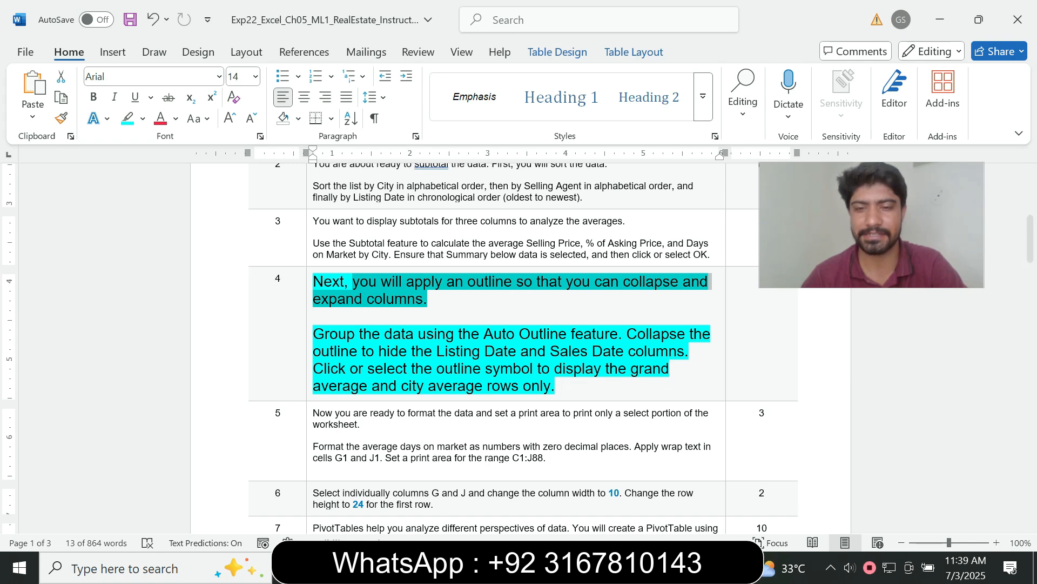
{"action": "key", "text": "alt+Tab"}
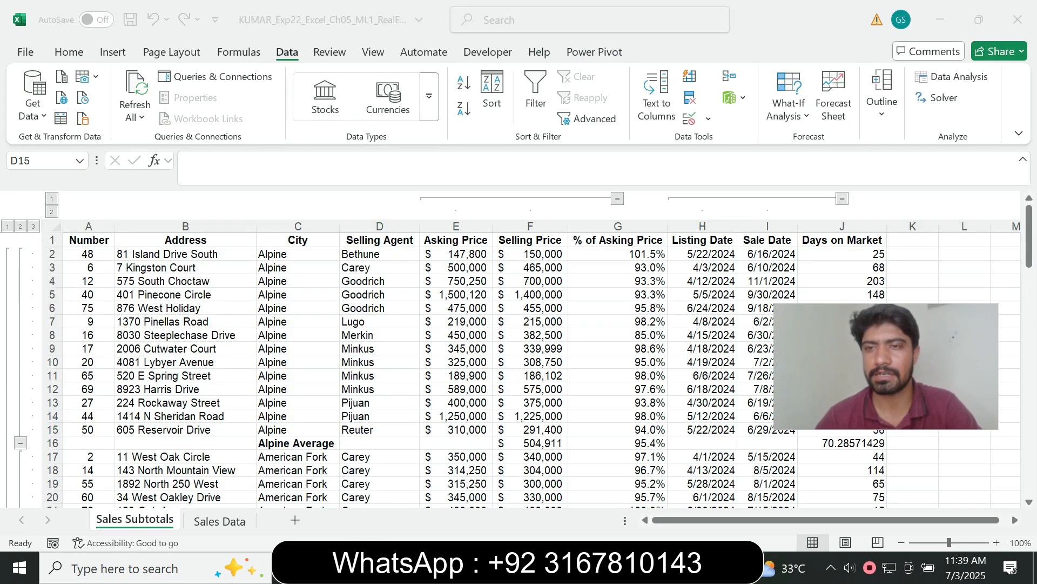
{"action": "left_click", "coordinate": [842, 198]}
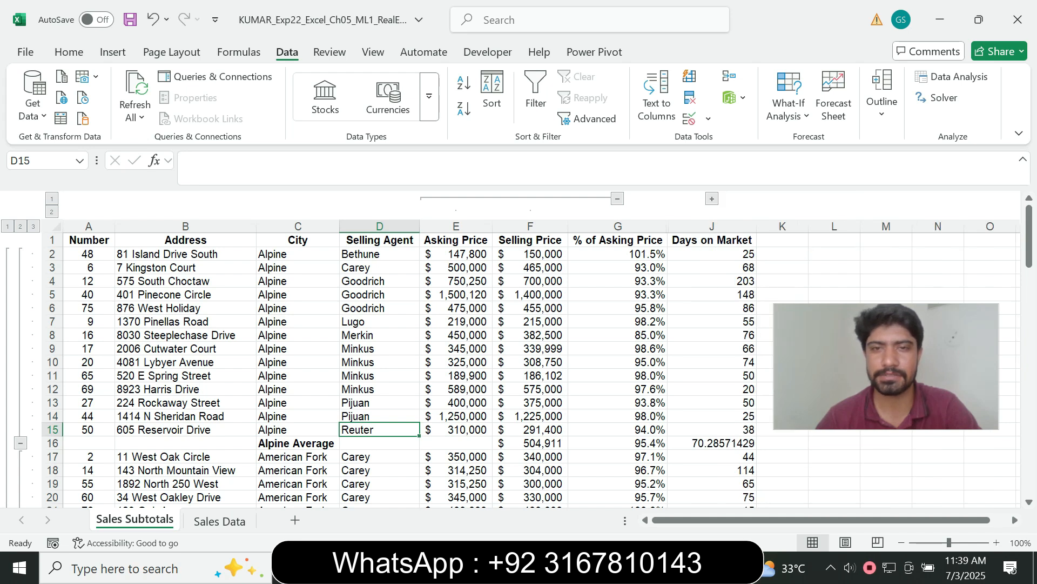
{"action": "left_click", "coordinate": [618, 198]}
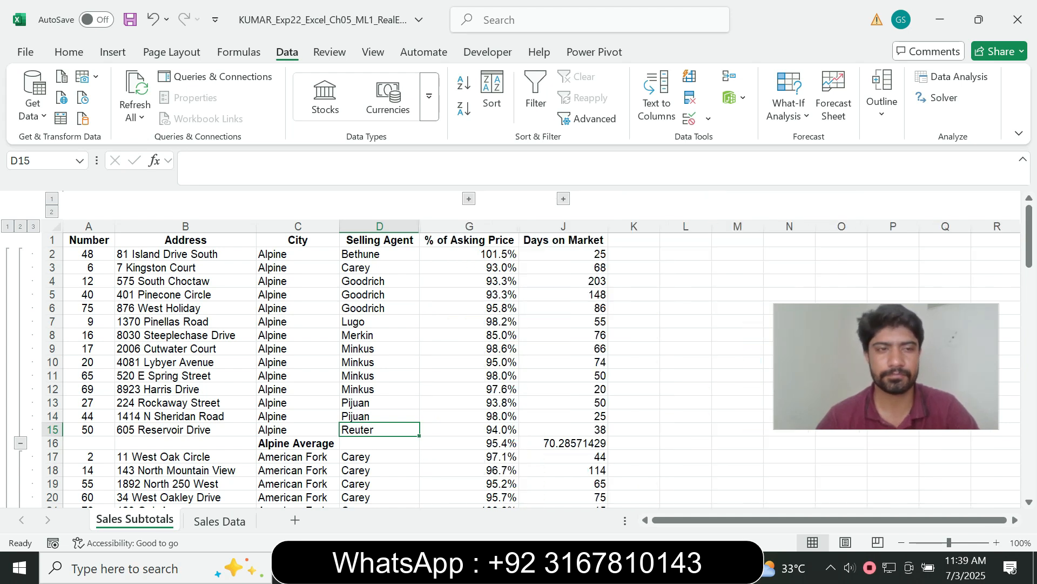
{"action": "left_click", "coordinate": [469, 199]}
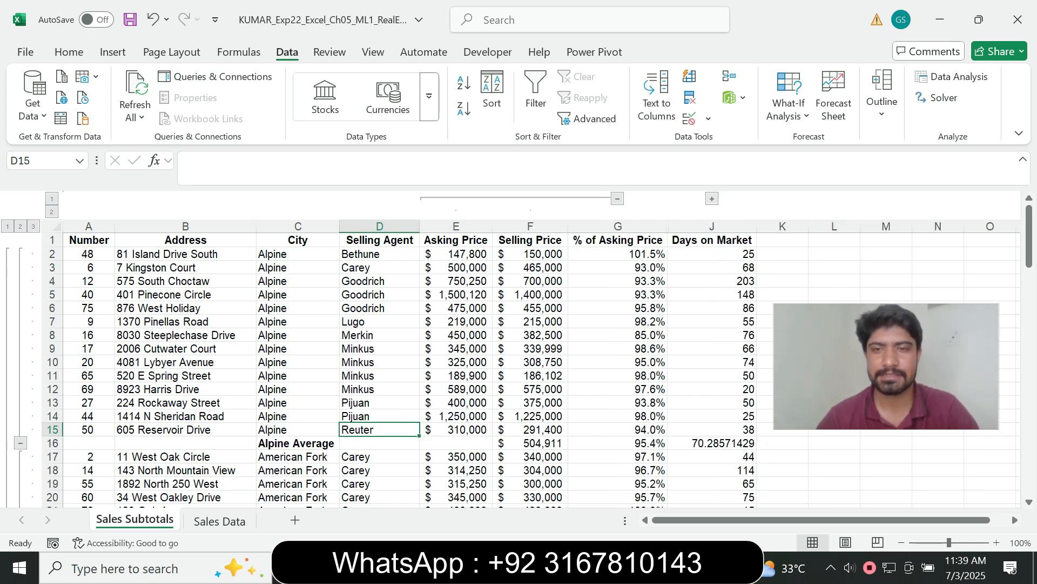
- Check the remaining outline requirement of step 4 in Word and display only the grand average and city average rows in Excel
{"action": "key", "text": "alt+Tab"}
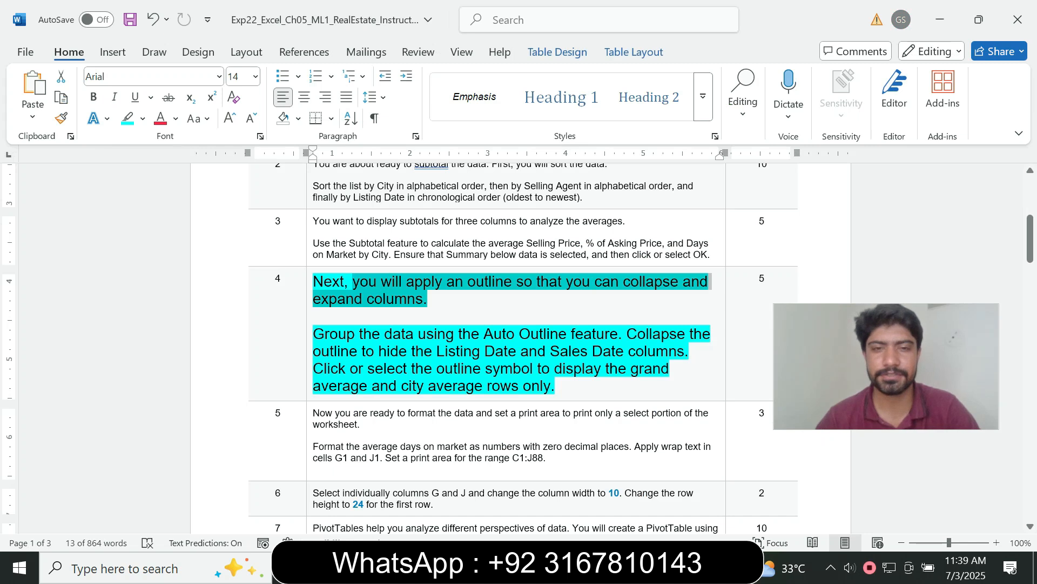
{"action": "left_click", "coordinate": [445, 351]}
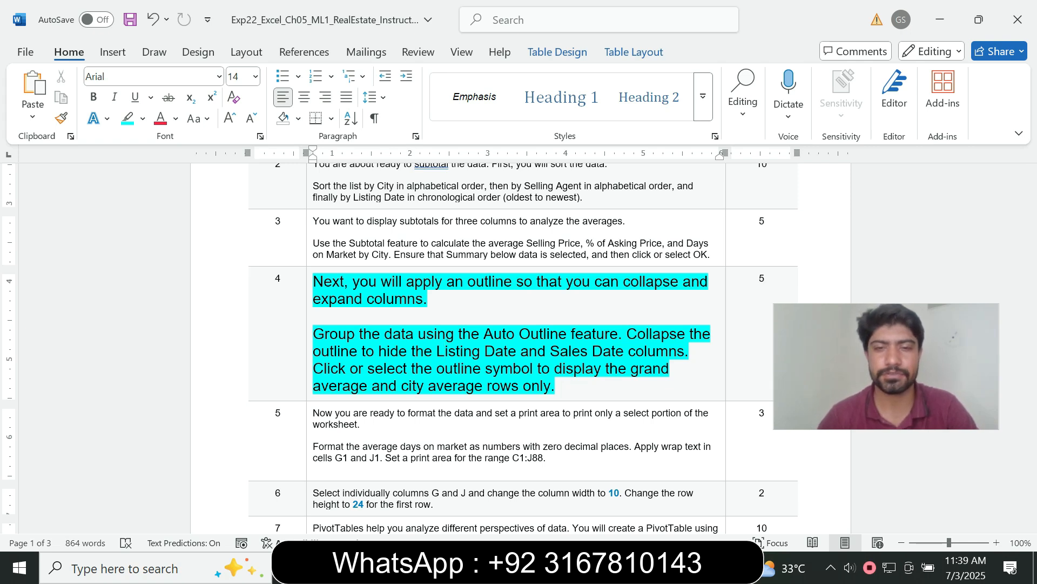
{"action": "key", "text": "alt+Tab"}
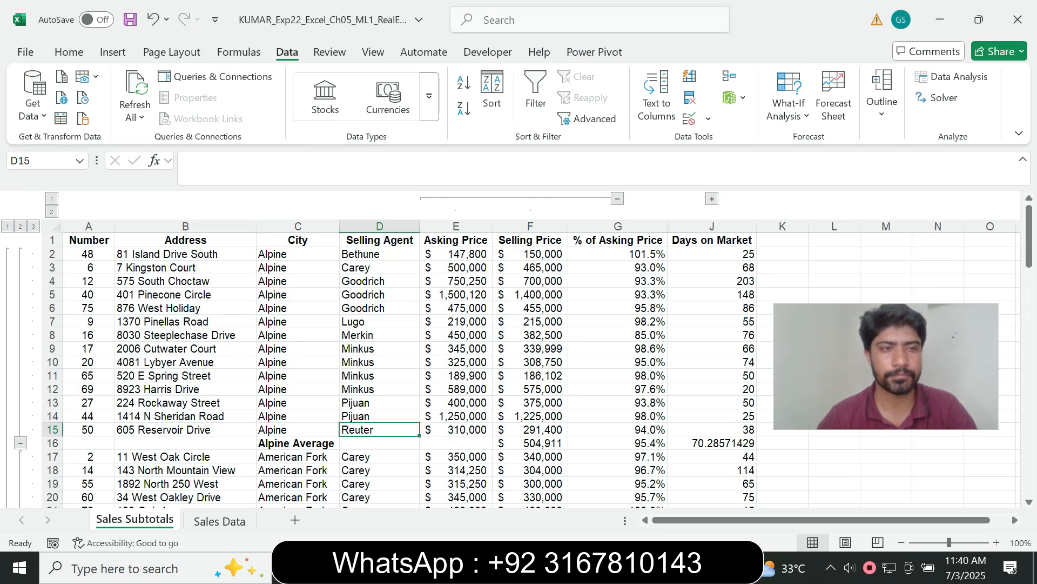
{"action": "left_click", "coordinate": [20, 227]}
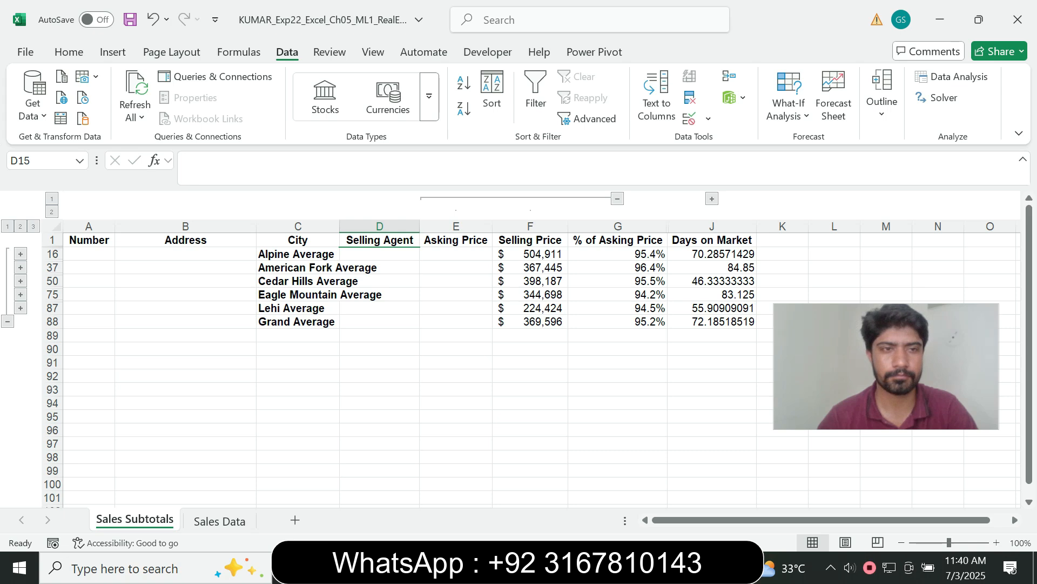
{"action": "left_click", "coordinate": [33, 226]}
{"action": "left_click", "coordinate": [20, 226]}
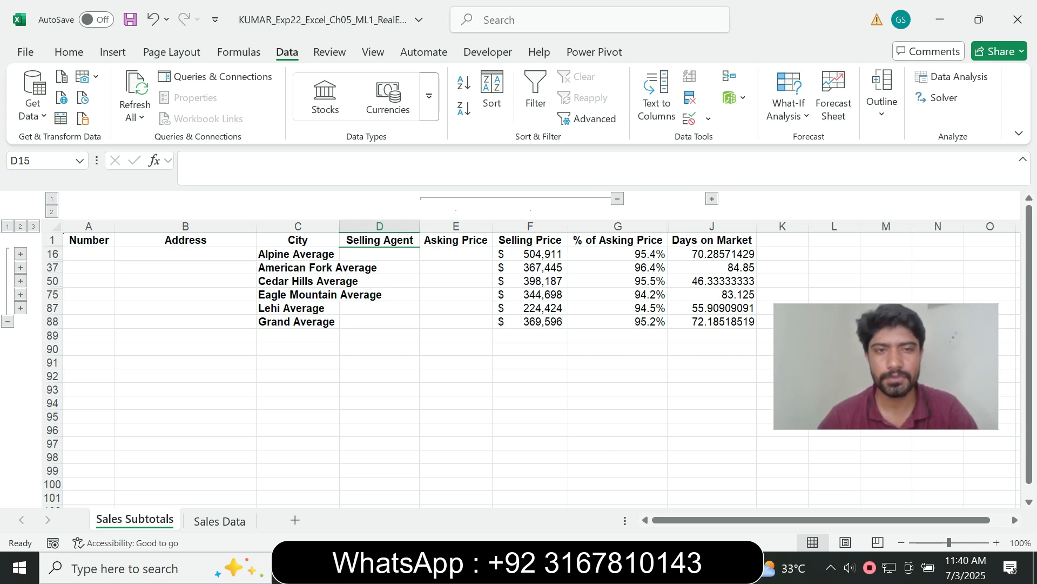
- Switch to Word and return the step 4 instruction text to 9 pt with its highlighting removed
{"action": "key", "text": "alt+Tab"}
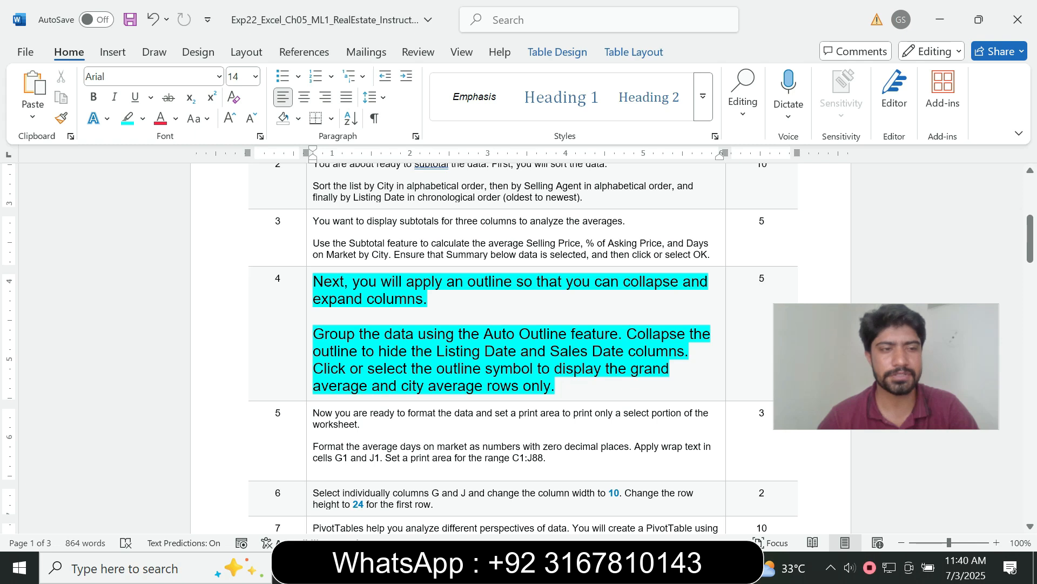
{"action": "left_click", "coordinate": [309, 384]}
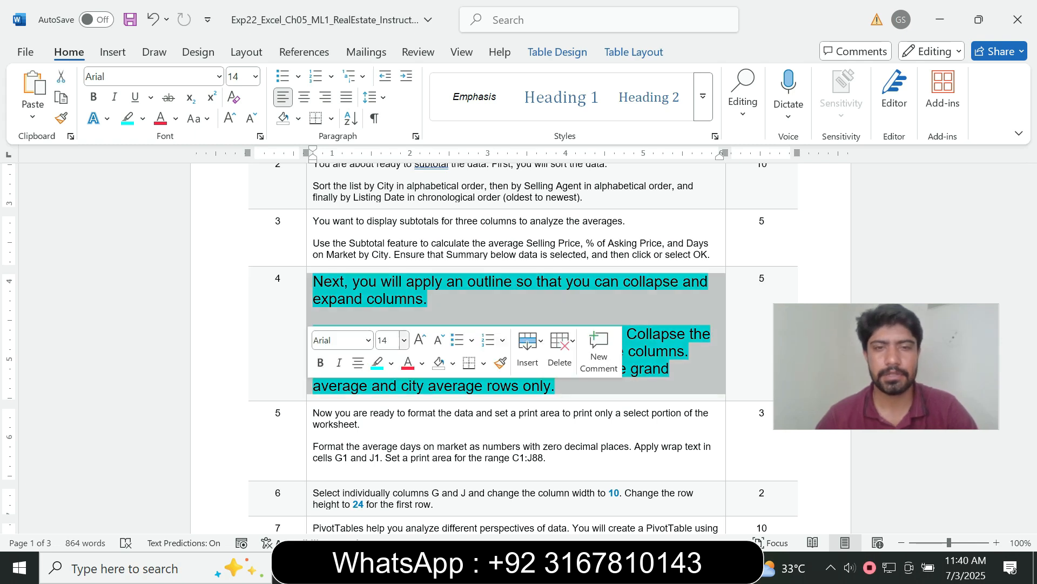
{"action": "left_click", "coordinate": [404, 339]}
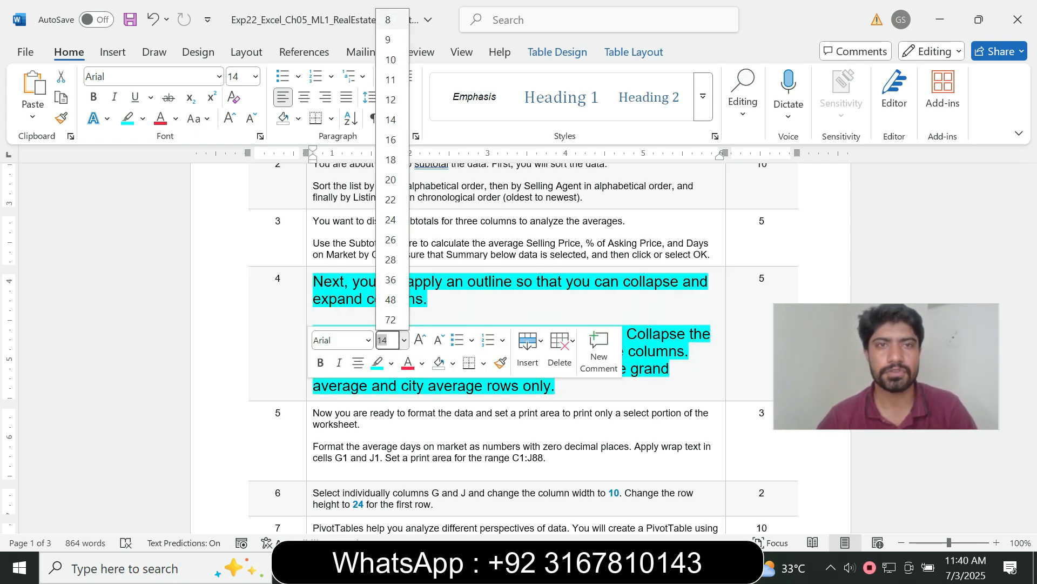
{"action": "left_click", "coordinate": [394, 39]}
{"action": "left_click", "coordinate": [142, 118]}
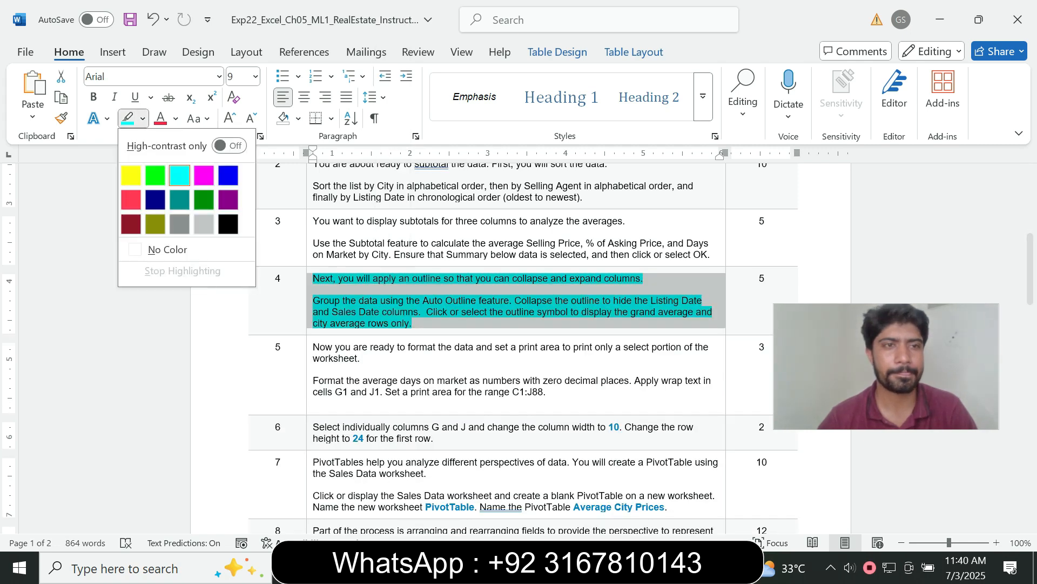
{"action": "left_click", "coordinate": [165, 248]}
- Enlarge the step 5 instruction text to 14 pt and highlight it in turquoise
{"action": "left_click_drag", "start_coordinate": [1030, 266], "coordinate": [1030, 273]}
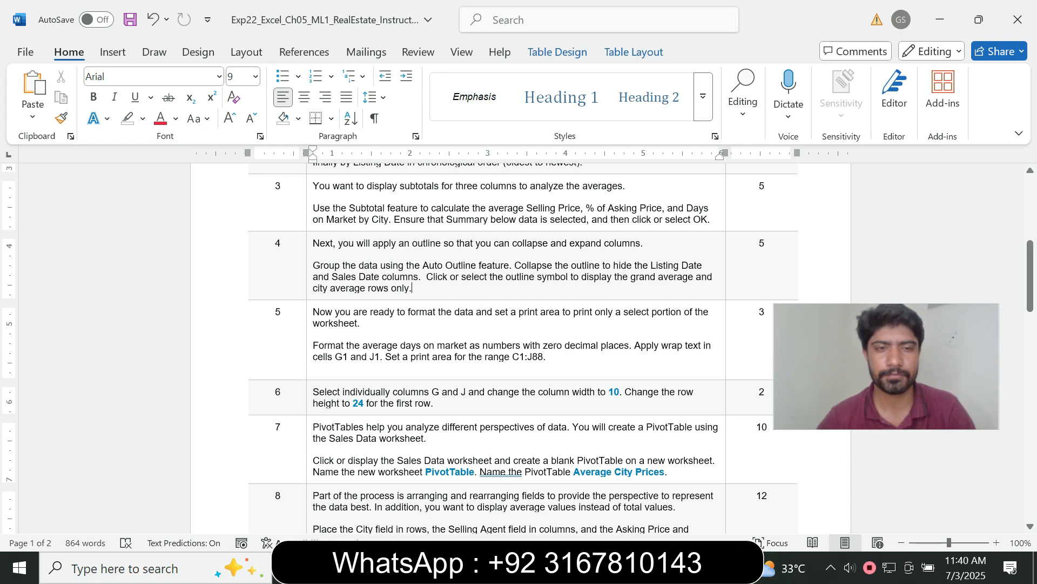
{"action": "left_click", "coordinate": [309, 339]}
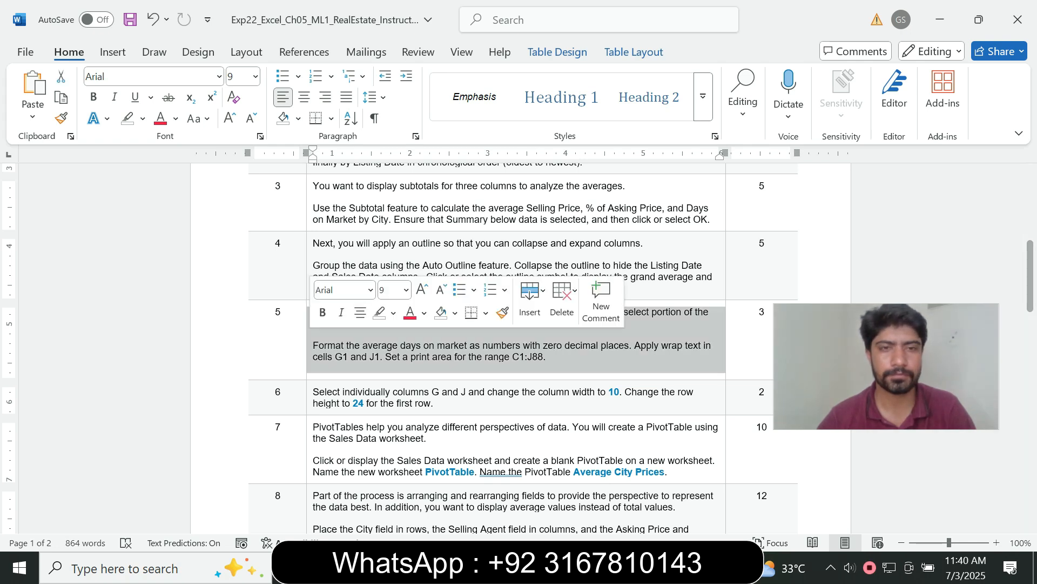
{"action": "left_click", "coordinate": [405, 290]}
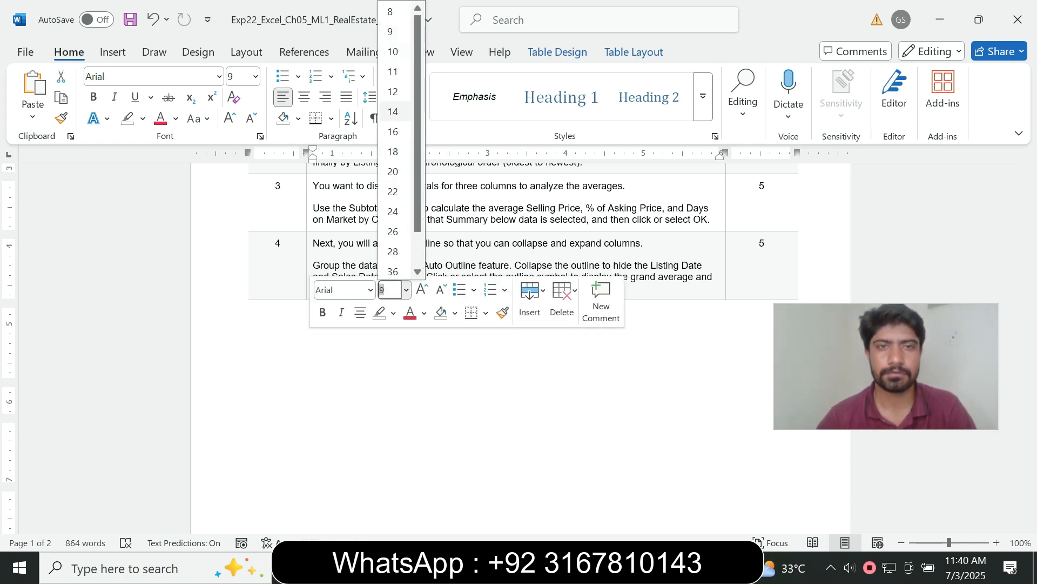
{"action": "left_click", "coordinate": [394, 111]}
{"action": "left_click", "coordinate": [143, 119]}
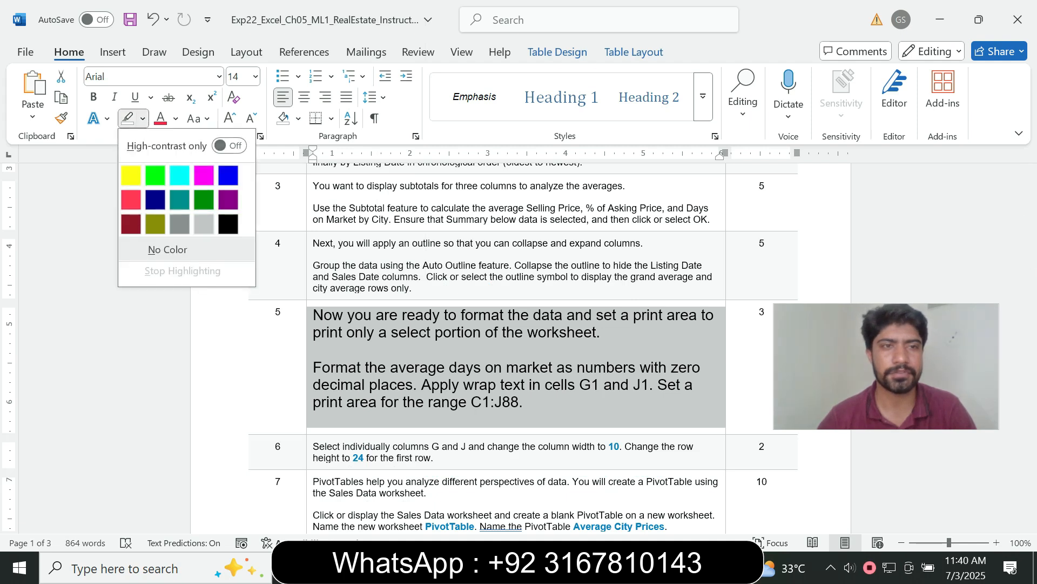
{"action": "left_click", "coordinate": [181, 174]}
{"action": "left_click_drag", "start_coordinate": [1031, 243], "coordinate": [1030, 251]}
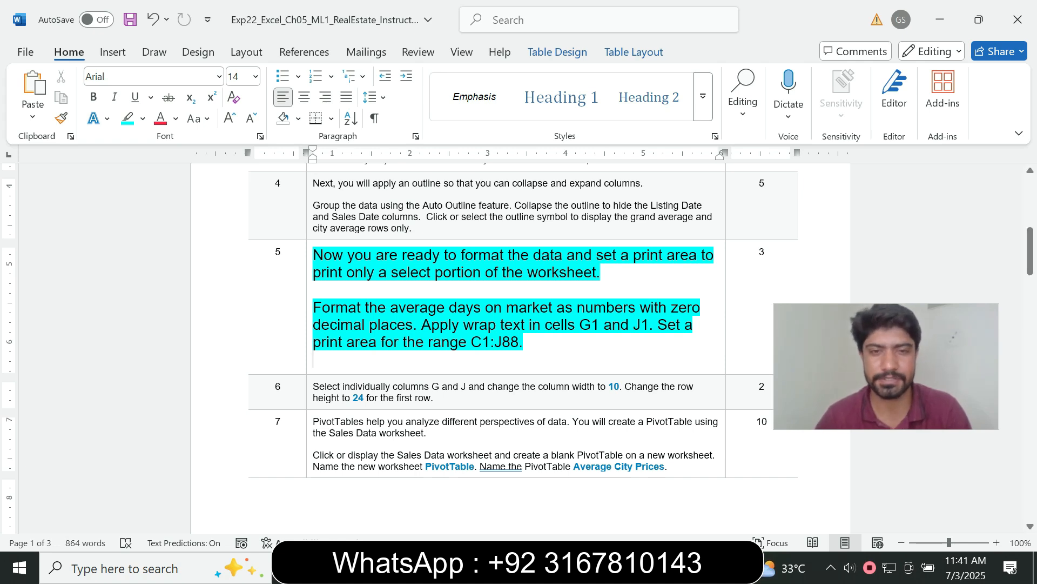
- Review the average days on market wording of step 5 in Word and select the Days on Market averages J16:J88 in Excel
{"action": "left_click_drag", "start_coordinate": [365, 325], "coordinate": [429, 310]}
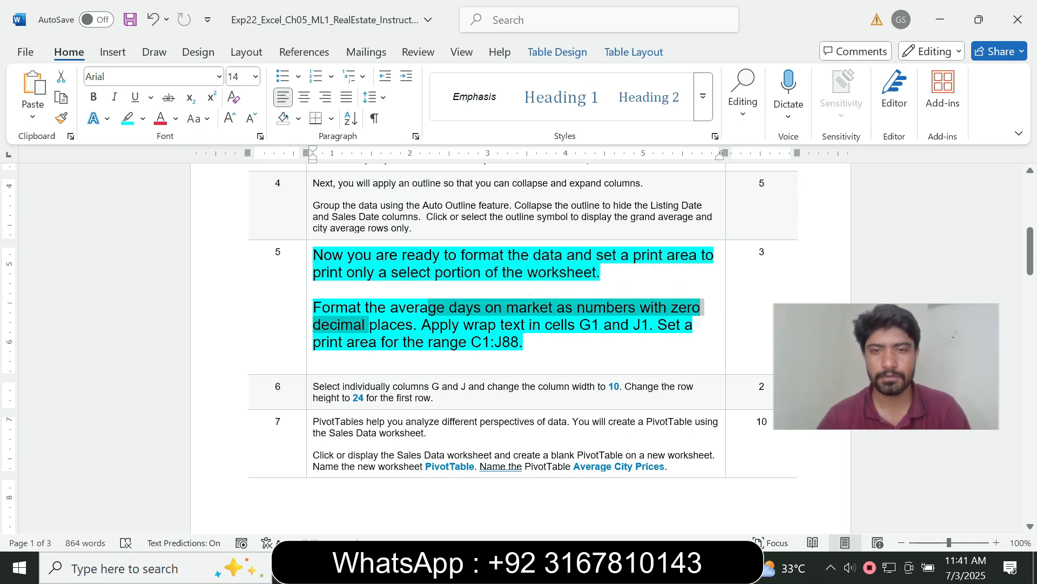
{"action": "left_click", "coordinate": [313, 359]}
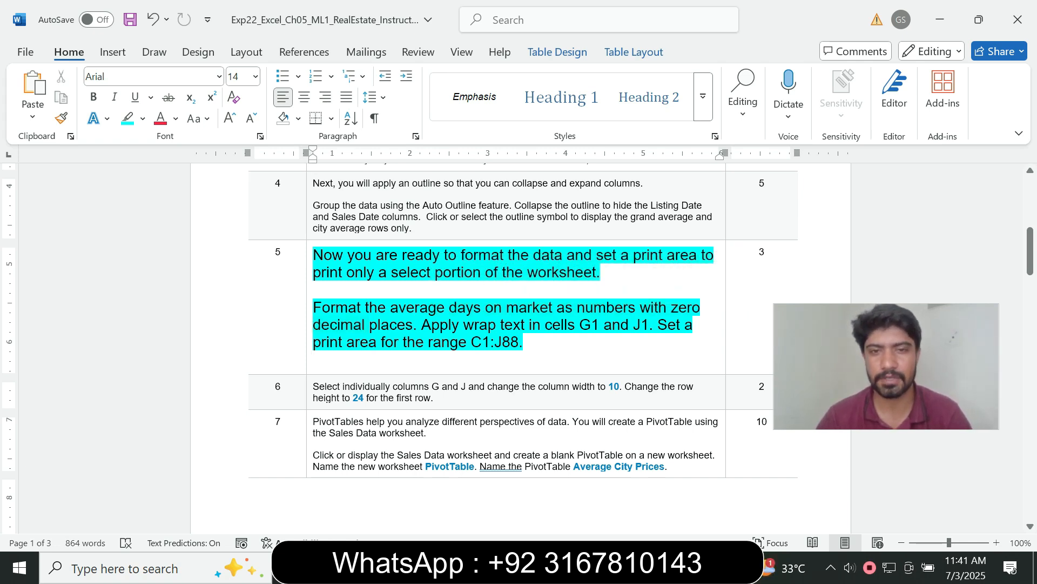
{"action": "key", "text": "alt+Tab"}
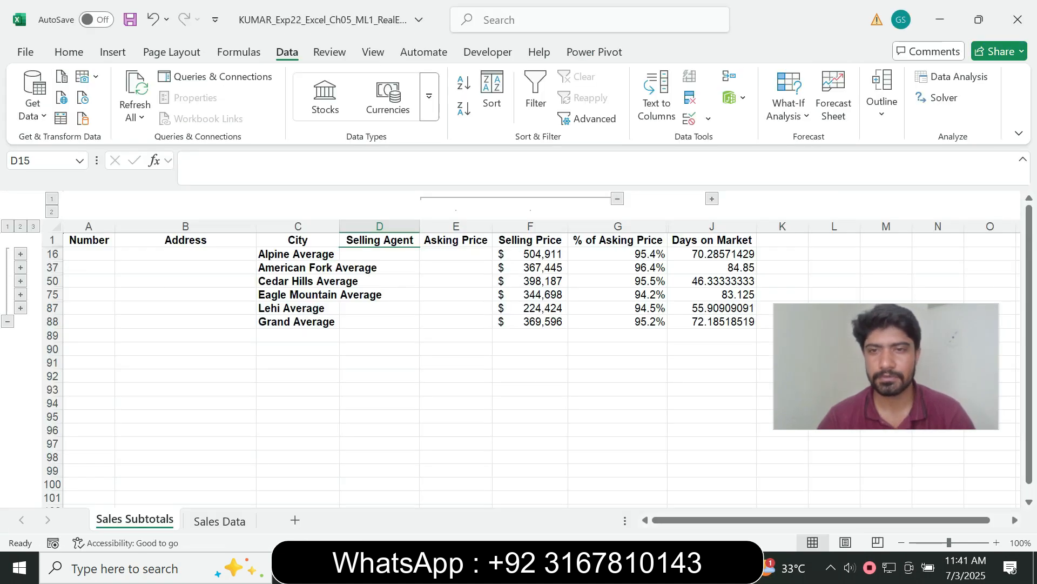
{"action": "left_click_drag", "start_coordinate": [712, 253], "coordinate": [712, 321]}
{"action": "key", "text": "alt+Tab"}
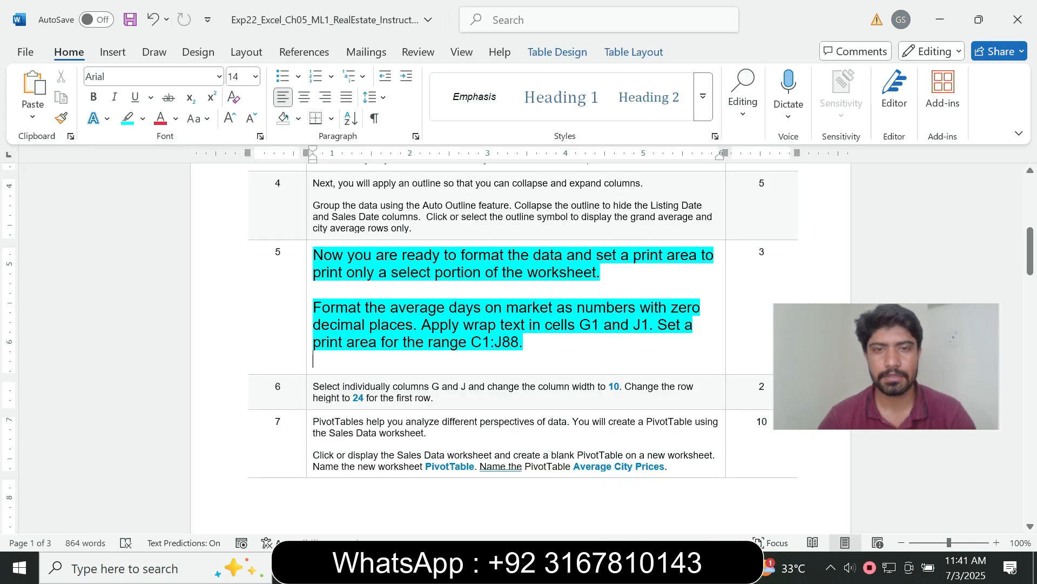
{"action": "left_click_drag", "start_coordinate": [437, 307], "coordinate": [506, 308]}
{"action": "key", "text": "alt+Tab"}
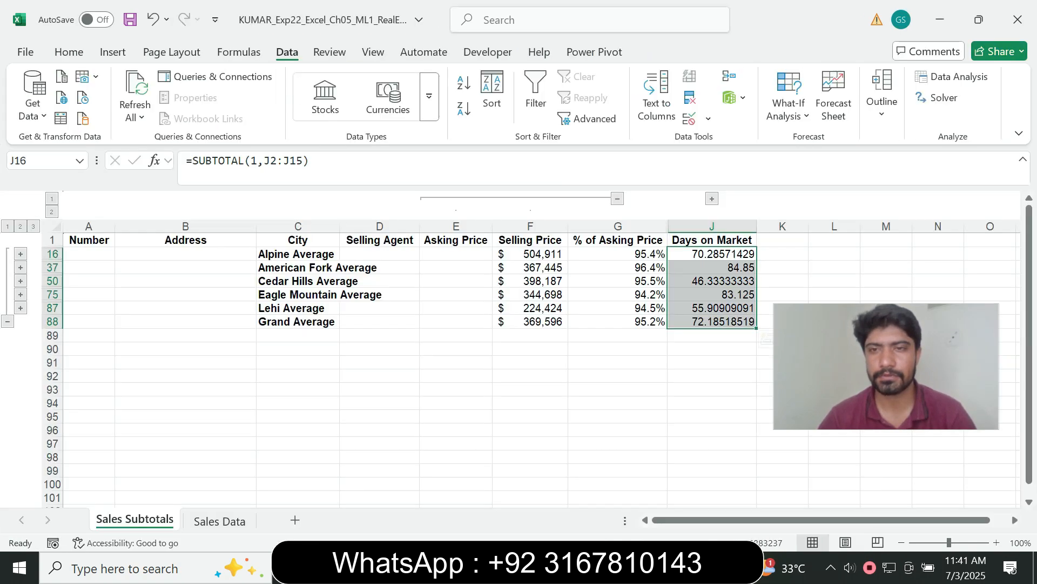
{"action": "key", "text": "alt+Tab"}
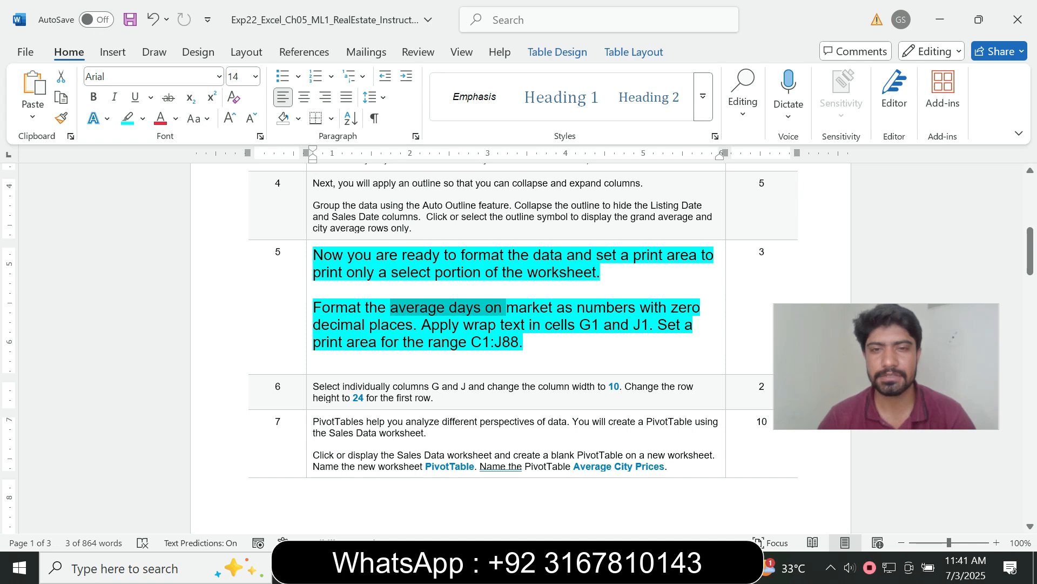
{"action": "key", "text": "alt+Tab"}
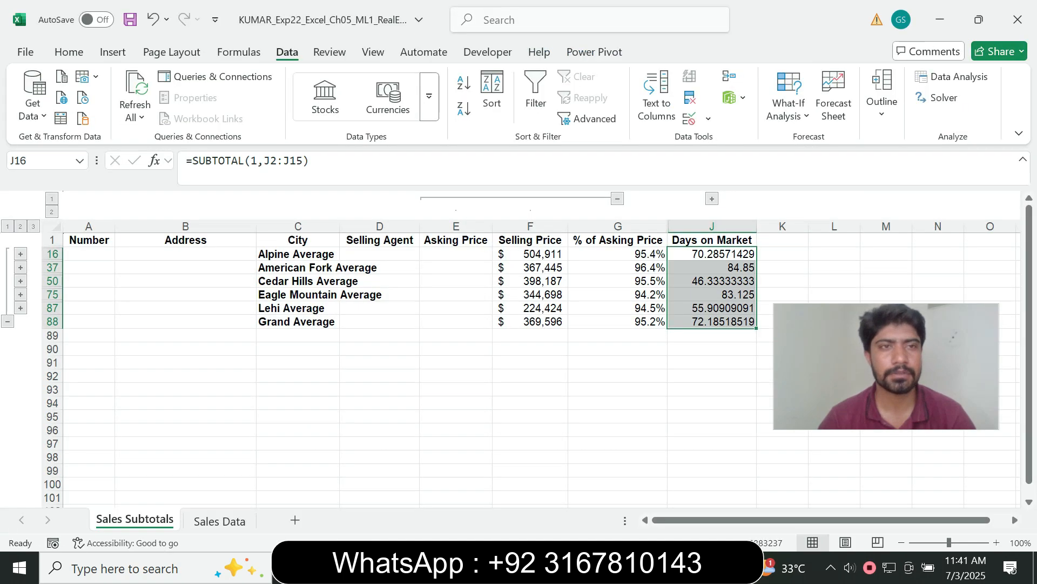
- Format the selected Days on Market averages as Number with 0 decimal places, rechecking step 5 in Word
{"action": "left_click", "coordinate": [69, 52]}
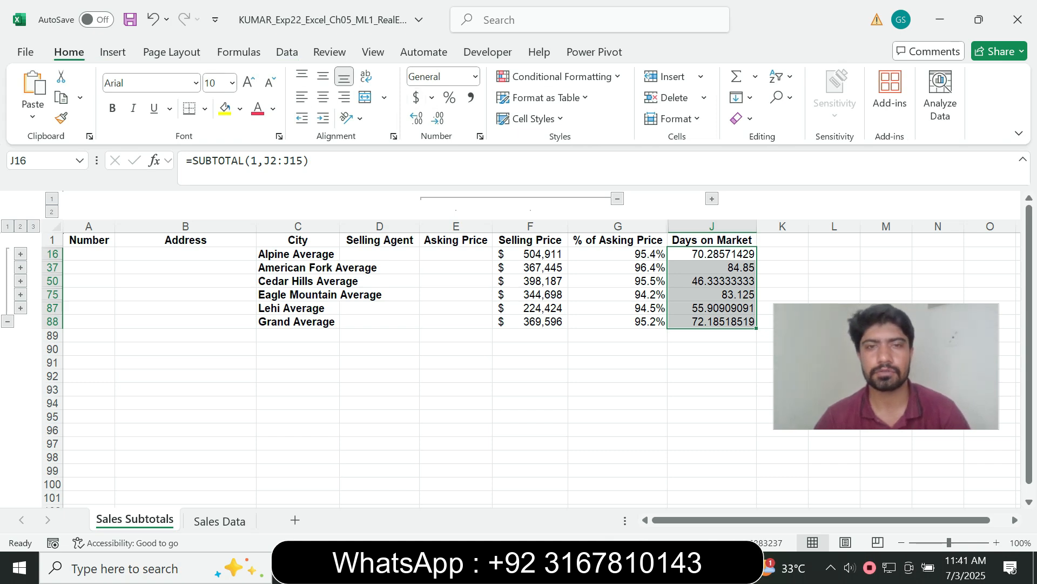
{"action": "left_click", "coordinate": [479, 137]}
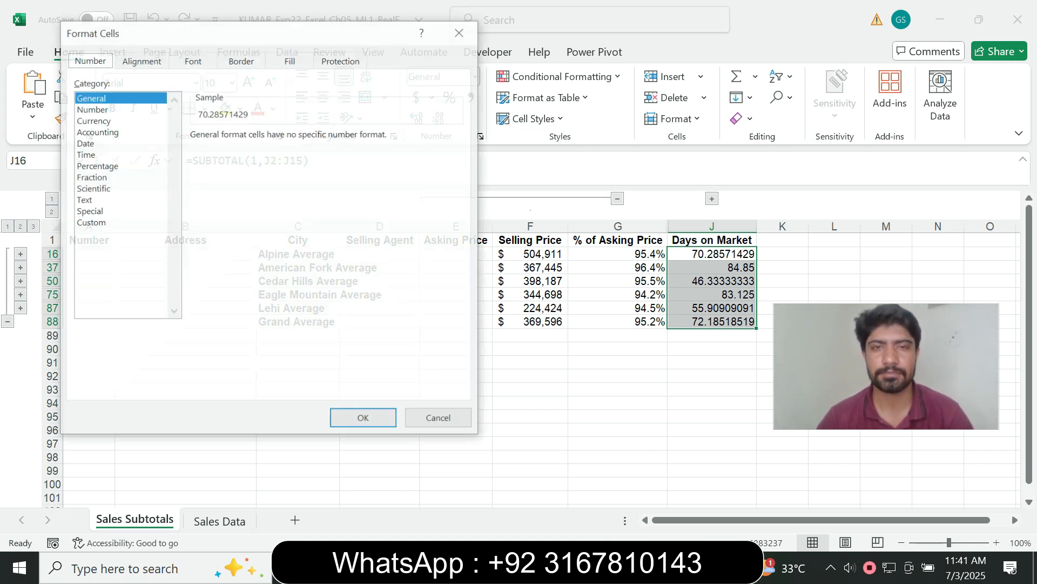
{"action": "left_click", "coordinate": [92, 109]}
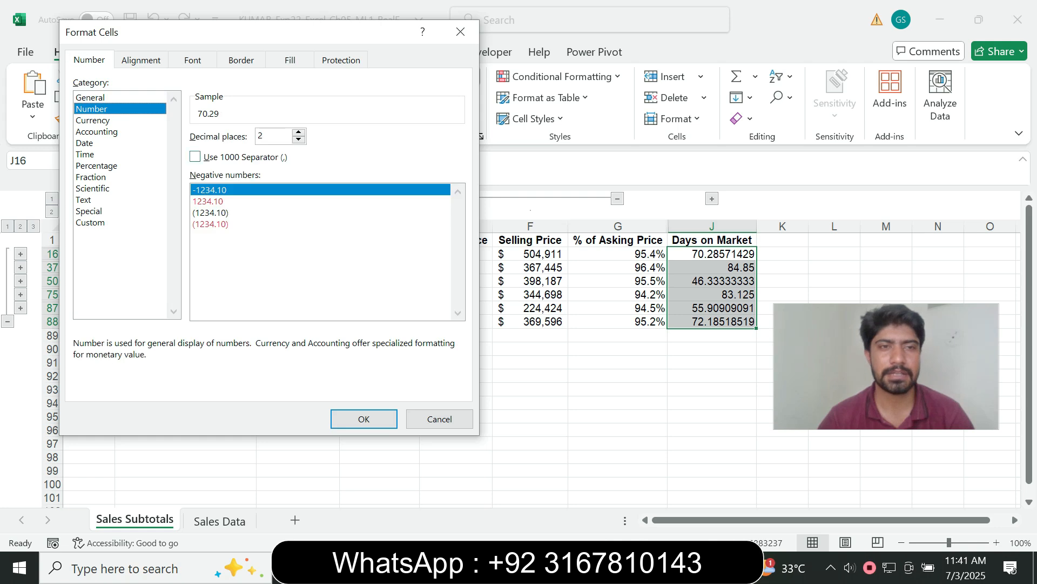
{"action": "key", "text": "alt+Tab"}
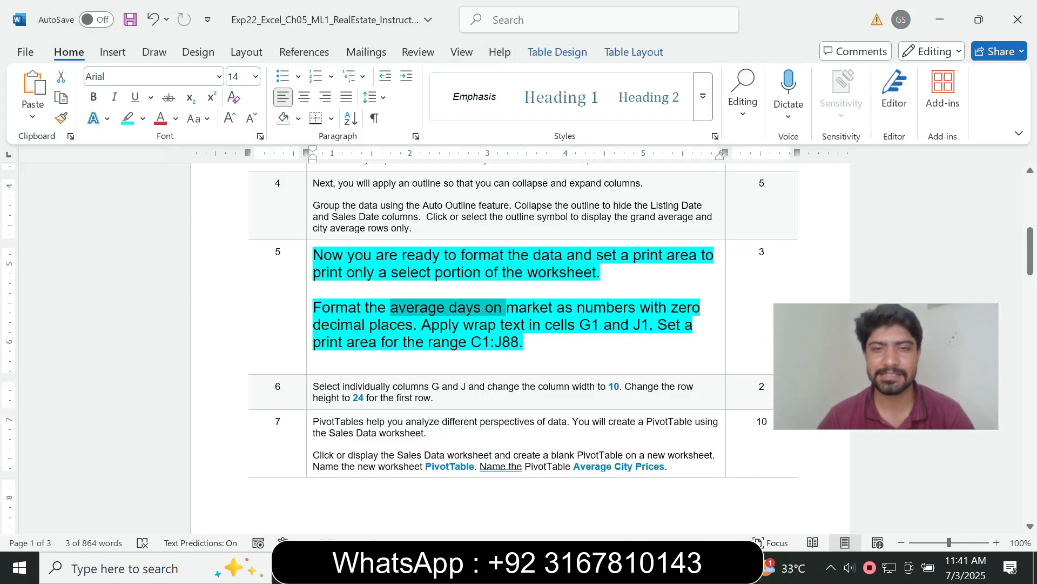
{"action": "left_click", "coordinate": [520, 325]}
{"action": "left_click_drag", "start_coordinate": [521, 325], "coordinate": [564, 325]}
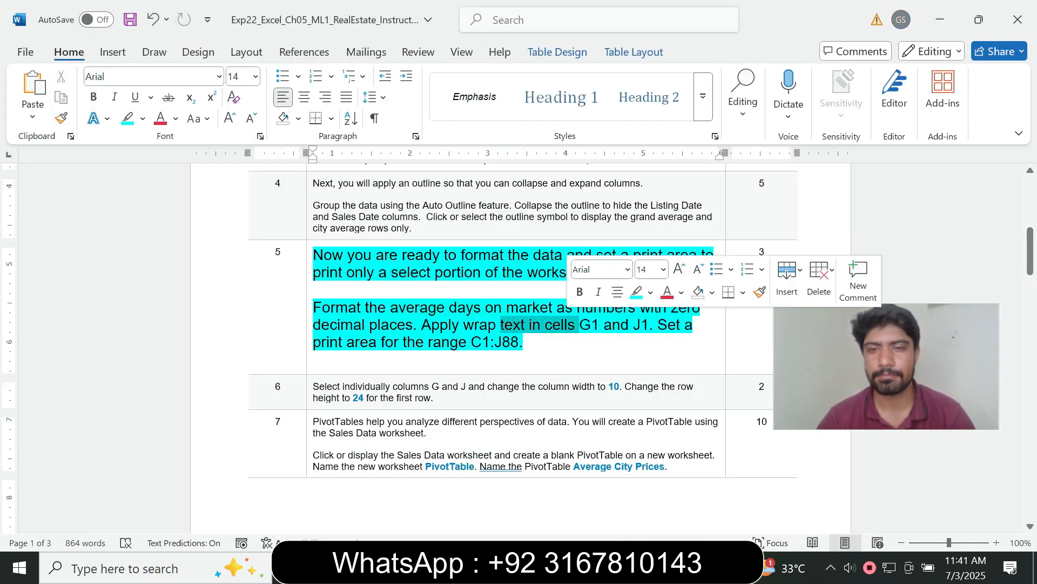
{"action": "key", "text": "alt+Tab"}
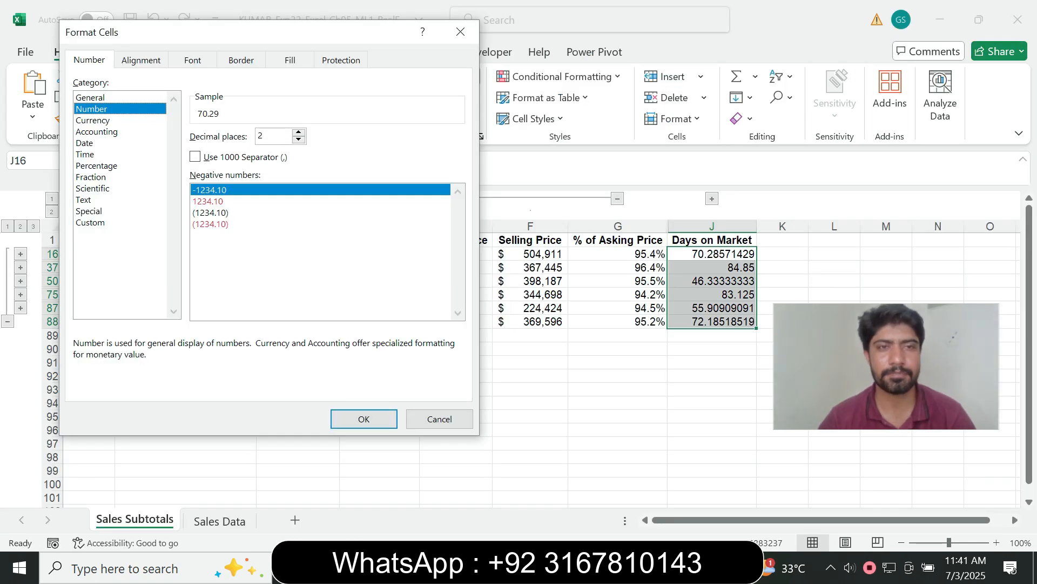
{"action": "key", "text": "Down"}
{"action": "key", "text": "Down"}
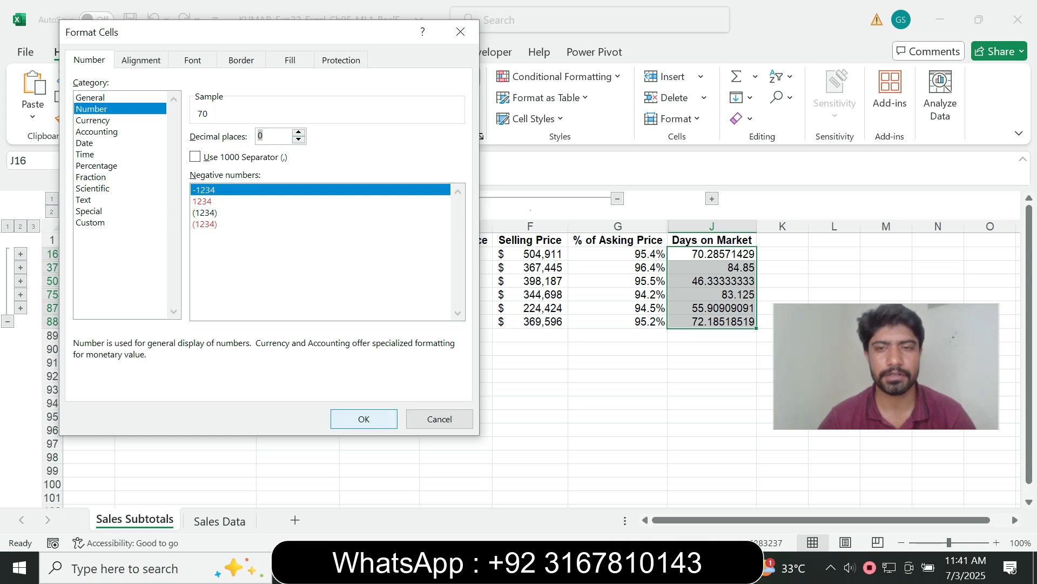
{"action": "key", "text": "Return"}
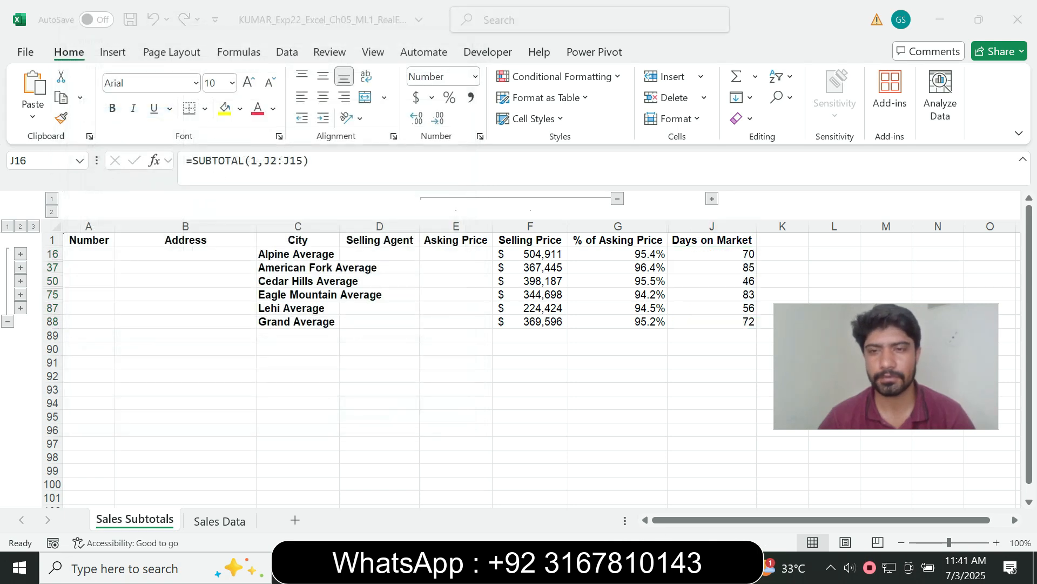
- Switch to Word and mark the words "Apply wrap text in cells" in step 5
{"action": "key", "text": "alt+Tab"}
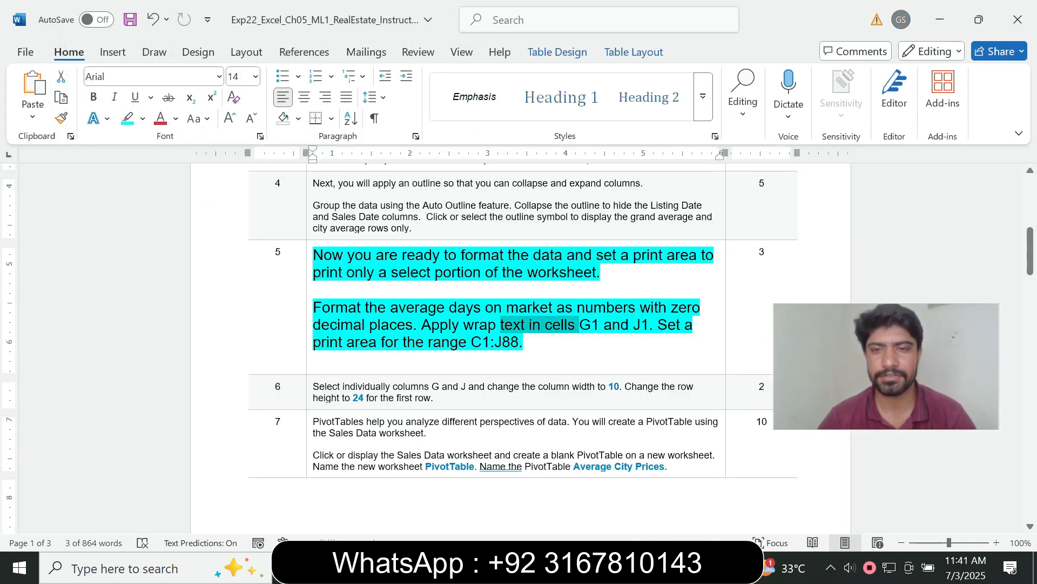
{"action": "left_click", "coordinate": [573, 326]}
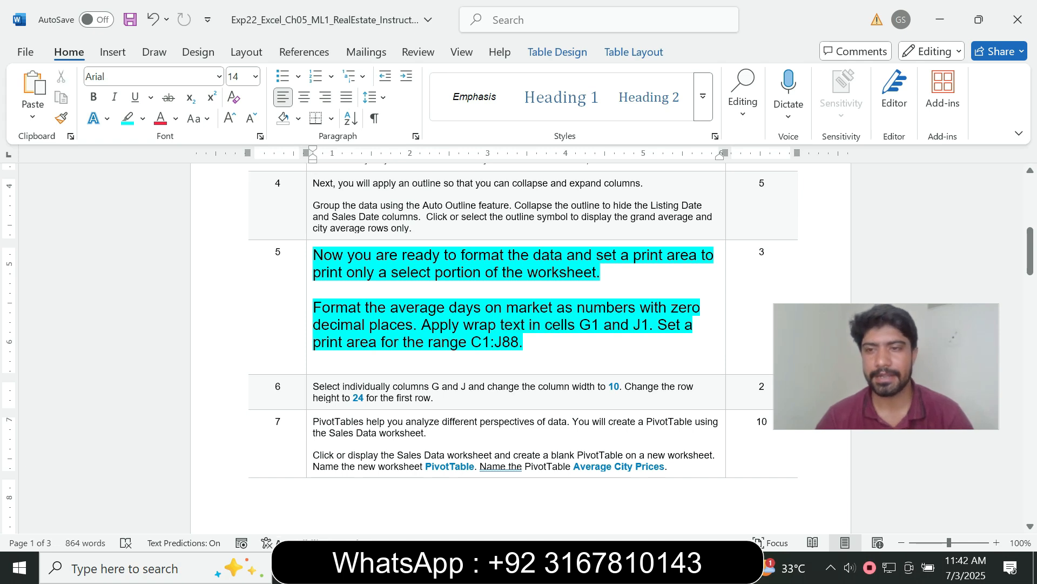
{"action": "double_click", "coordinate": [440, 325]}
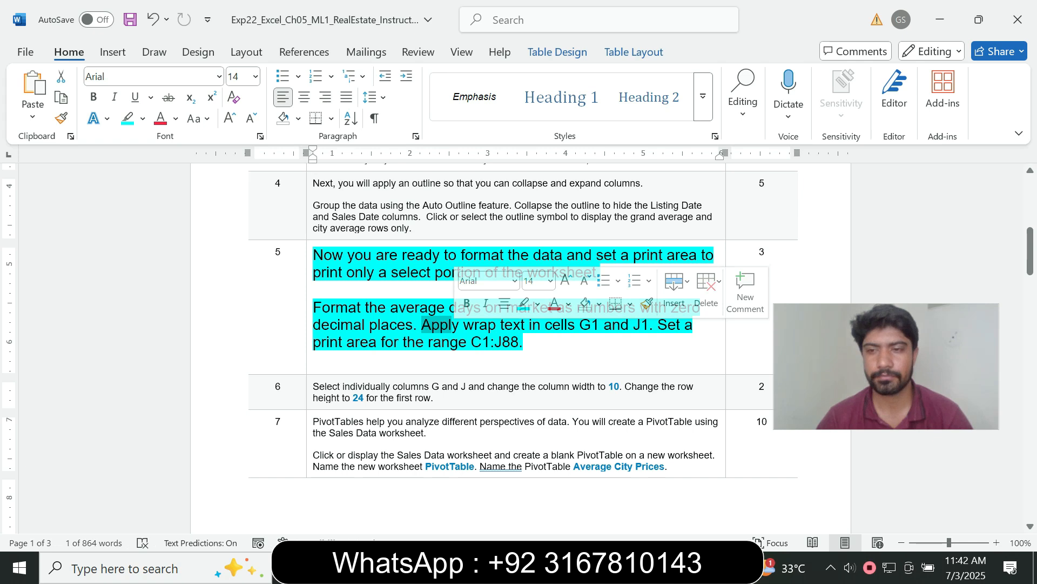
{"action": "left_click", "coordinate": [453, 326]}
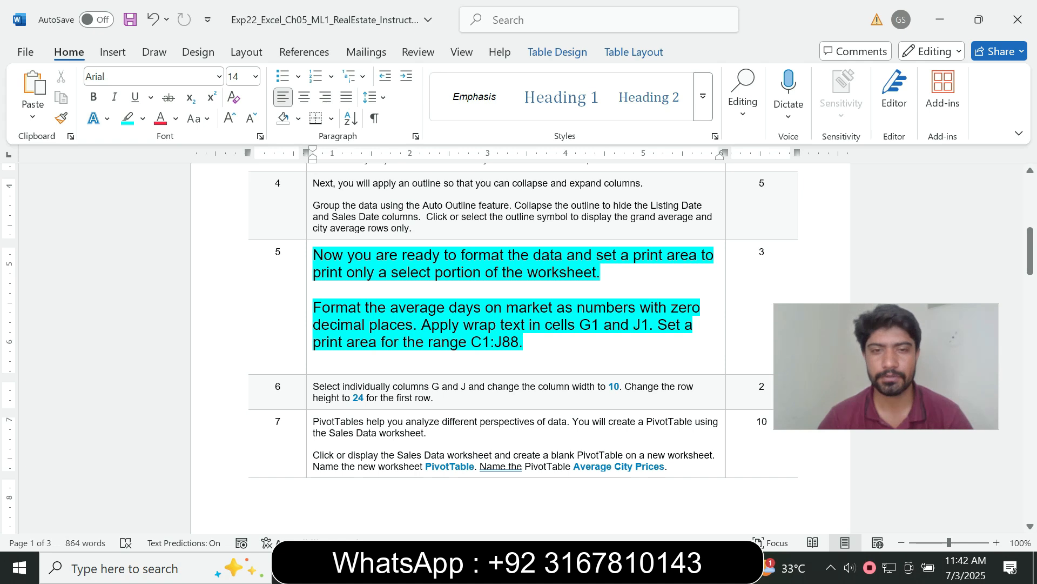
{"action": "left_click_drag", "start_coordinate": [422, 324], "coordinate": [579, 324]}
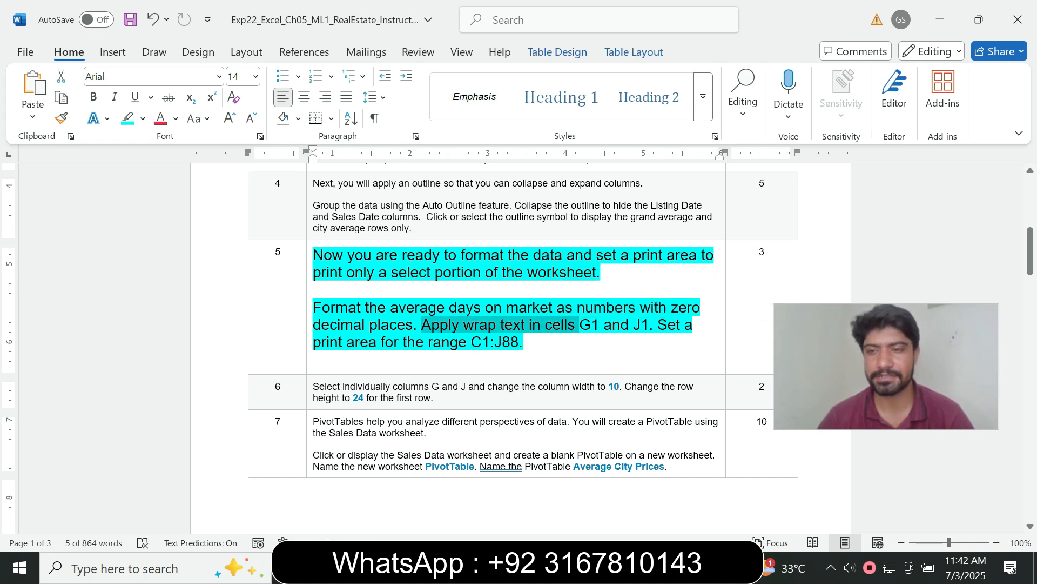
- Switch to Excel and apply Wrap Text to the % of Asking Price heading in cell G1
{"action": "key", "text": "alt+Tab"}
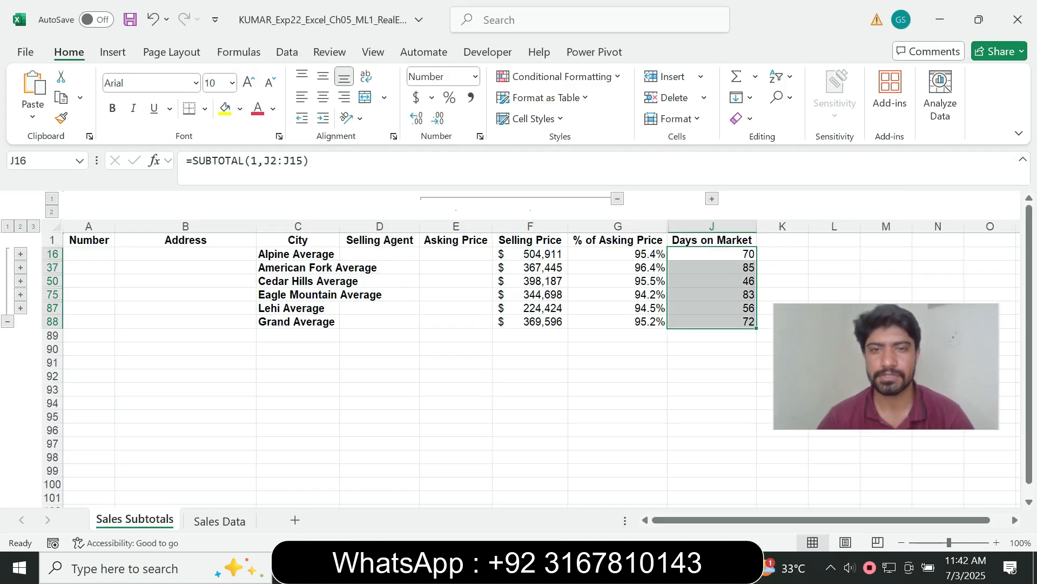
{"action": "left_click", "coordinate": [618, 240]}
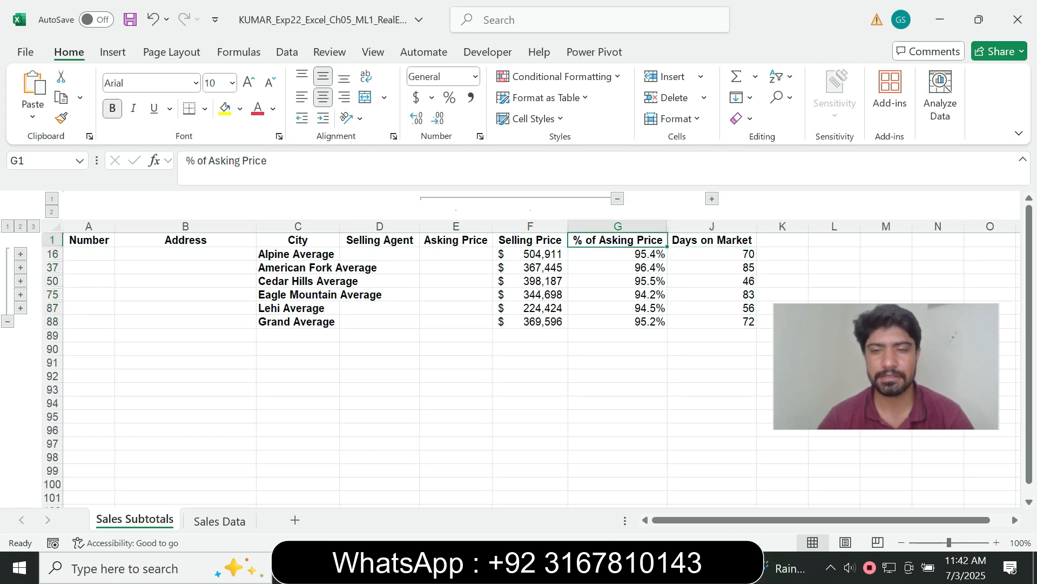
{"action": "key", "text": "alt+Tab"}
{"action": "key", "text": "alt+Tab"}
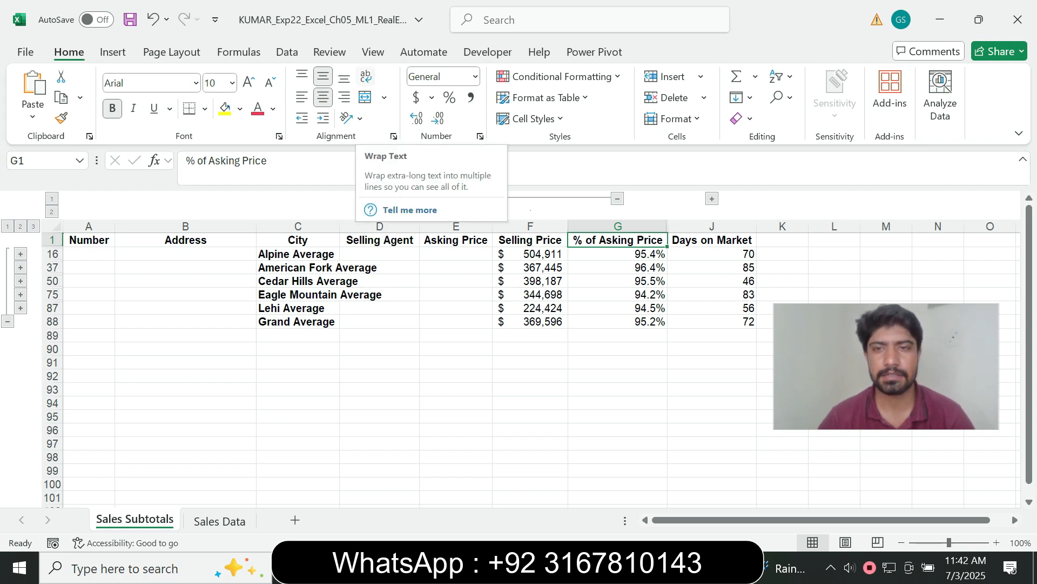
{"action": "left_click", "coordinate": [366, 76]}
- Recheck the wrap text cells of step 5 in Word and apply Wrap Text to the Days on Market heading in Excel cell J1
{"action": "key", "text": "alt+Tab"}
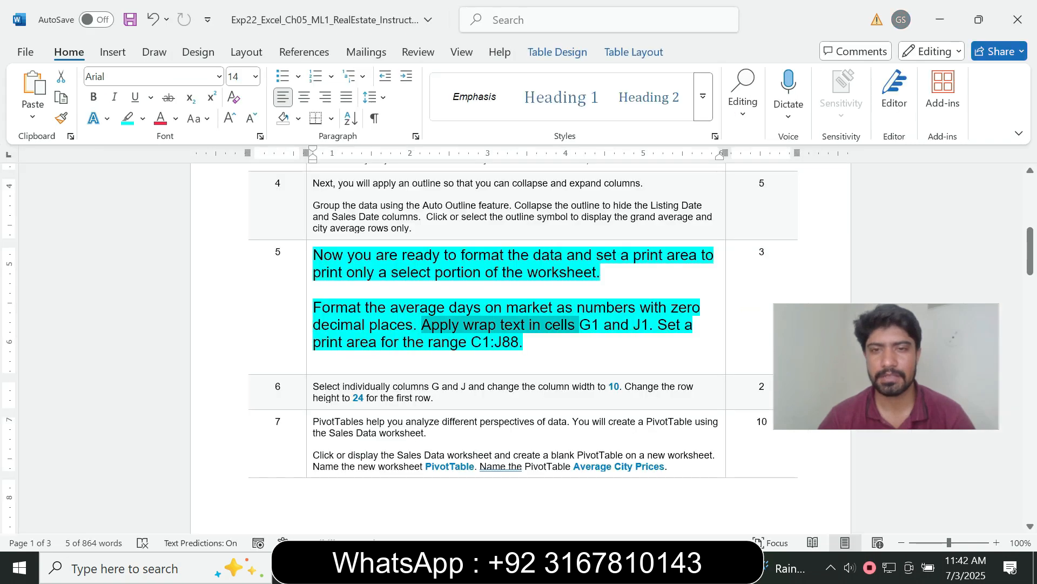
{"action": "key", "text": "alt+Tab"}
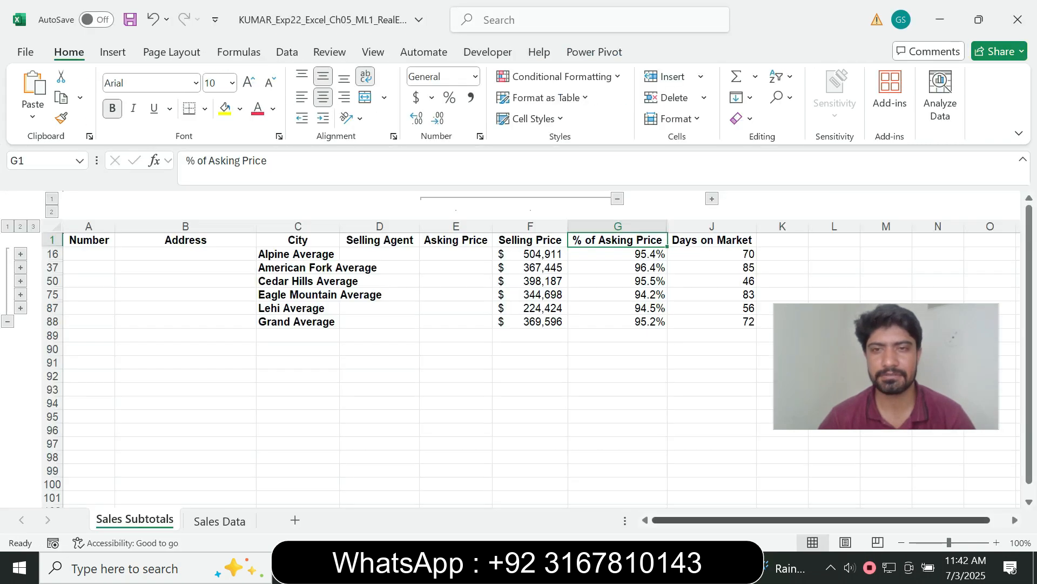
{"action": "left_click", "coordinate": [712, 239]}
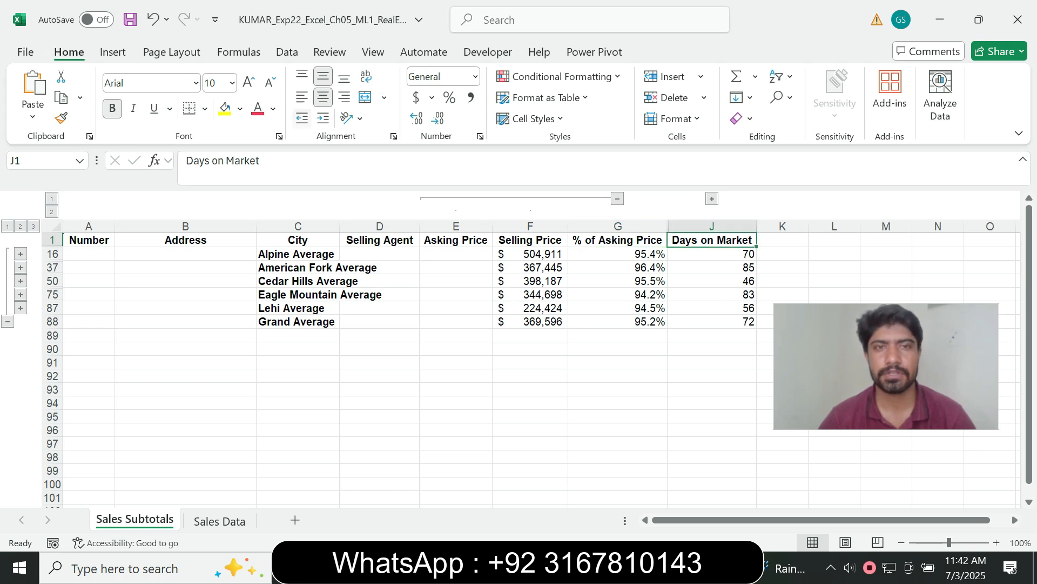
{"action": "left_click", "coordinate": [366, 76]}
- Switch to Word, copy the range reference C1:J88 from step 5, and use it to select that range in Excel
{"action": "key", "text": "alt+Tab"}
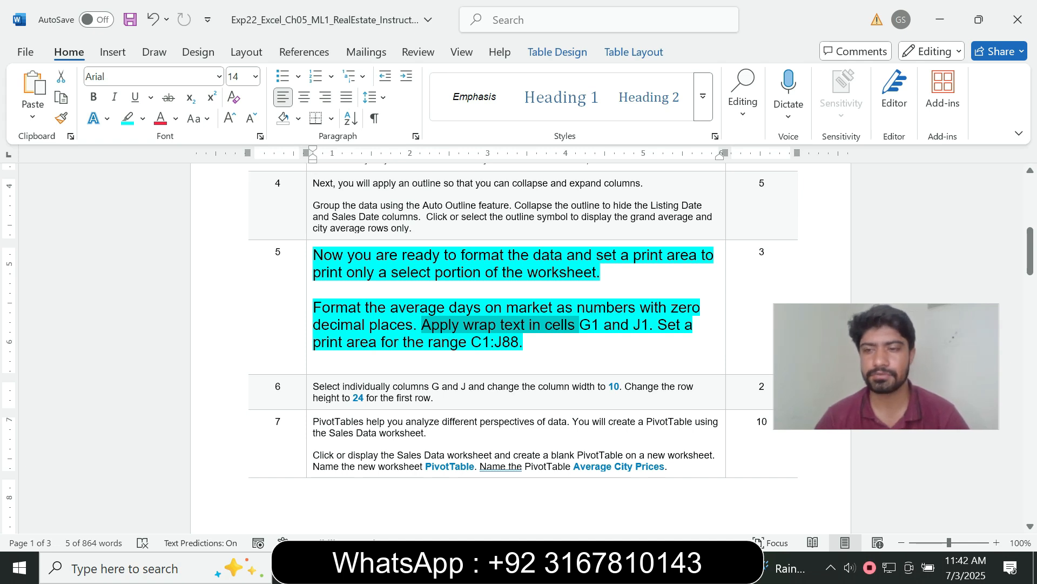
{"action": "left_click_drag", "start_coordinate": [471, 341], "coordinate": [519, 341]}
{"action": "key", "text": "ctrl+c"}
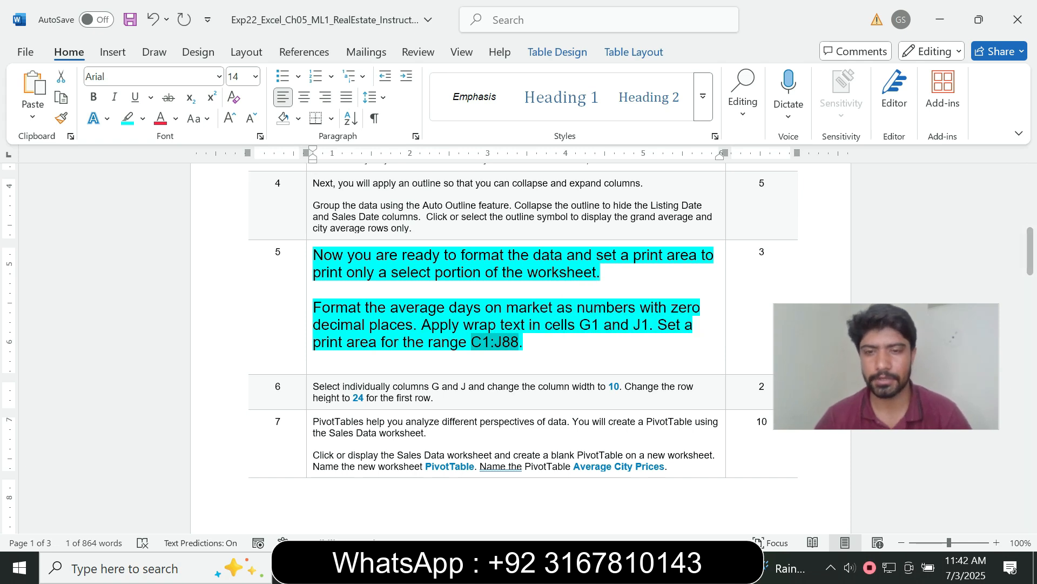
{"action": "key", "text": "alt+Tab"}
{"action": "left_click", "coordinate": [43, 161]}
{"action": "key", "text": "ctrl+v"}
{"action": "key", "text": "Return"}
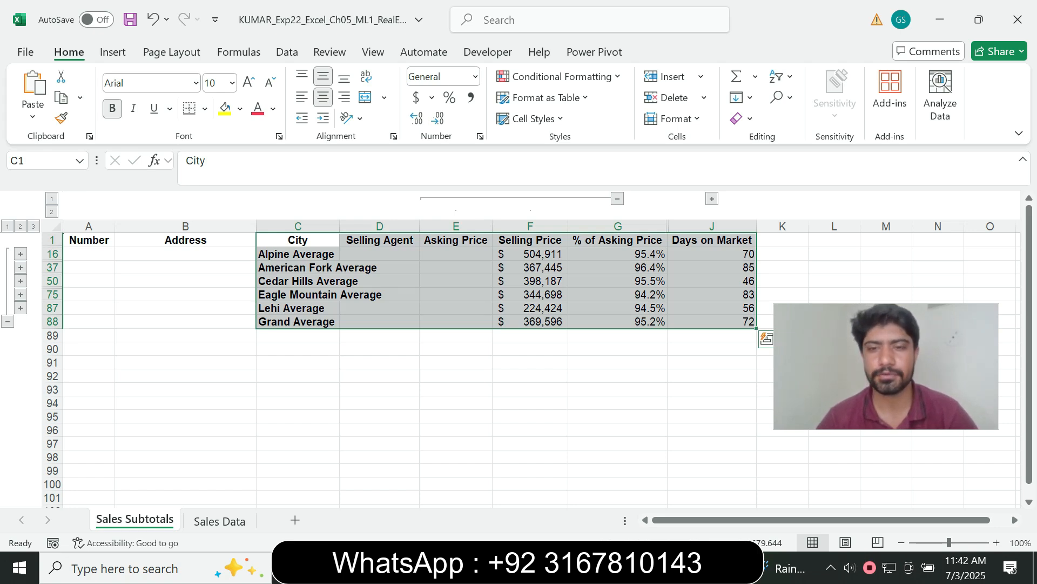
- Set the selected range C1:J88 as the print area, rechecking step 5 in Word, and deselect the range in Excel
{"action": "key", "text": "alt+Tab"}
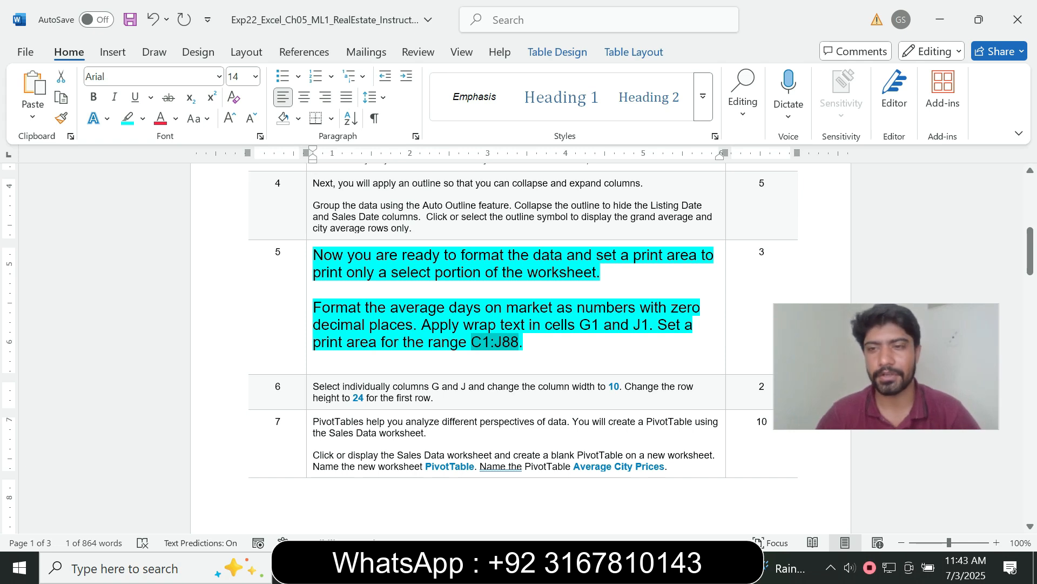
{"action": "key", "text": "alt+Tab"}
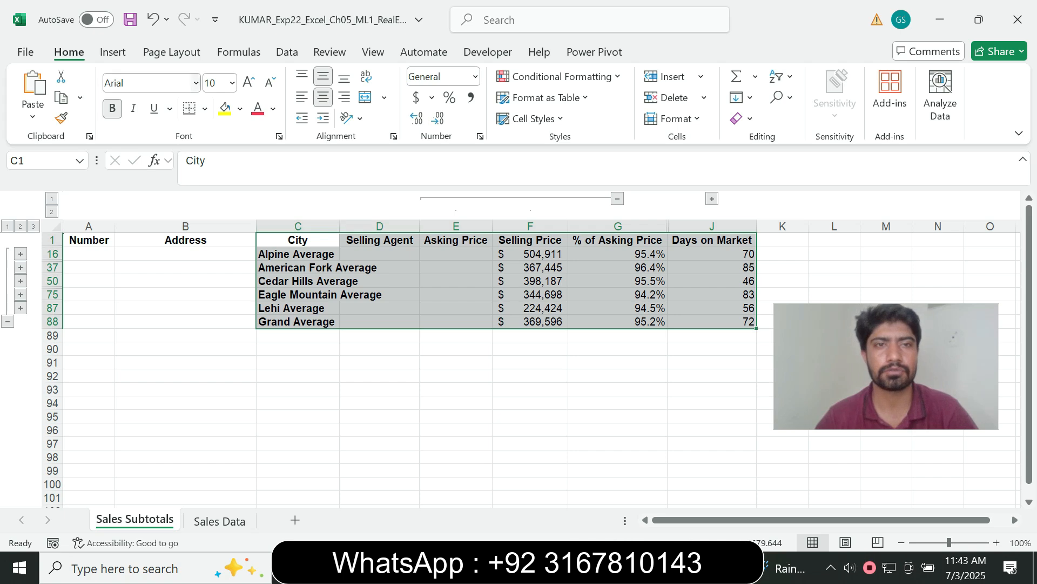
{"action": "left_click", "coordinate": [172, 53]}
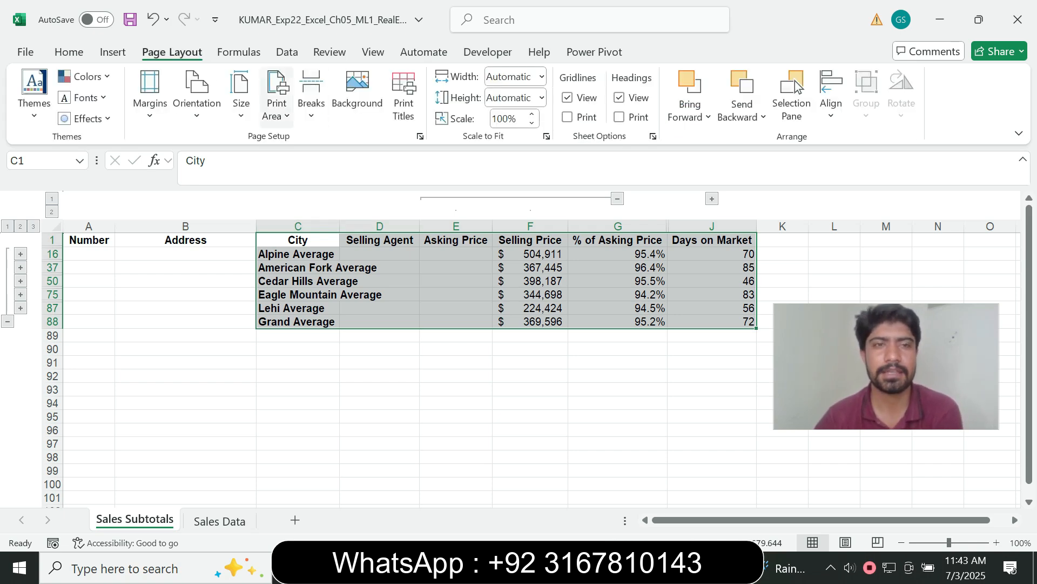
{"action": "left_click", "coordinate": [277, 98]}
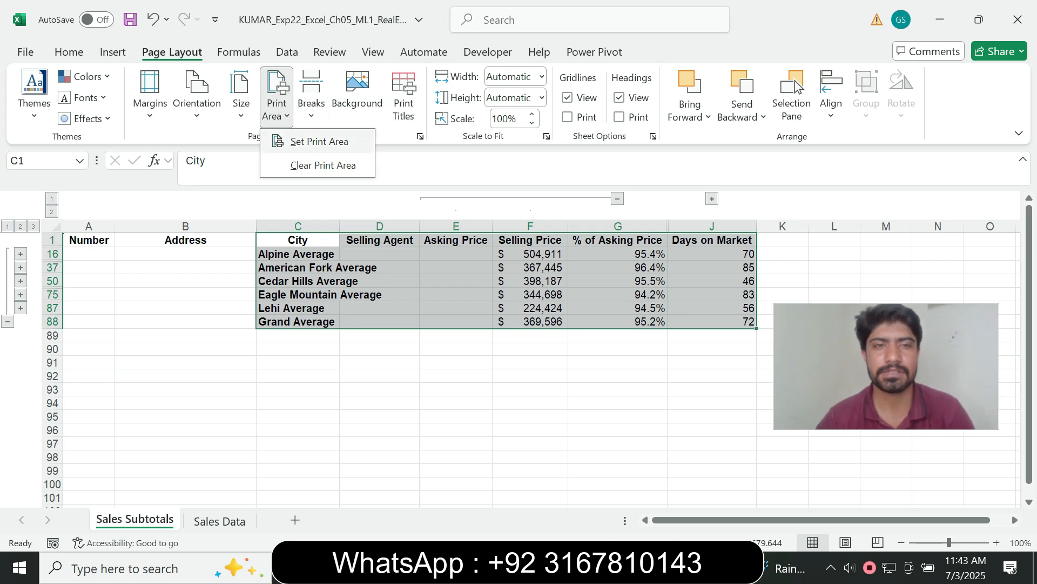
{"action": "left_click", "coordinate": [318, 141]}
{"action": "key", "text": "alt+Tab"}
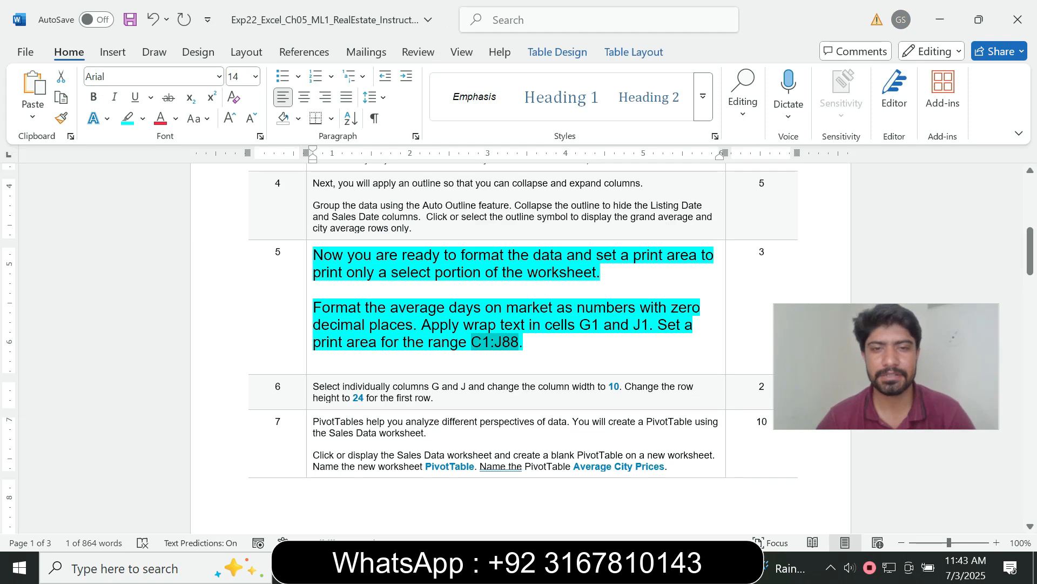
{"action": "key", "text": "alt+Tab"}
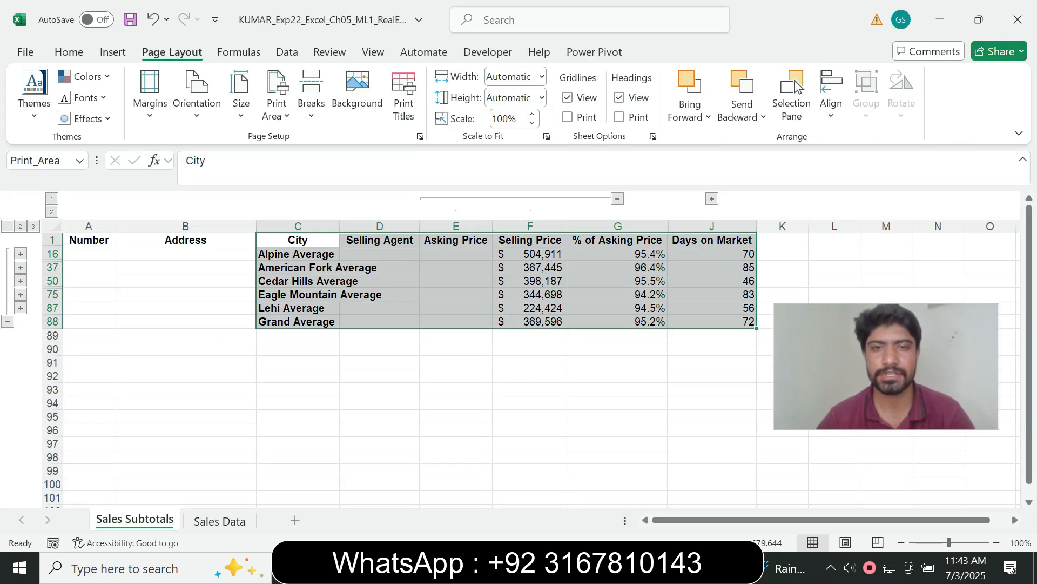
{"action": "left_click", "coordinate": [530, 403]}
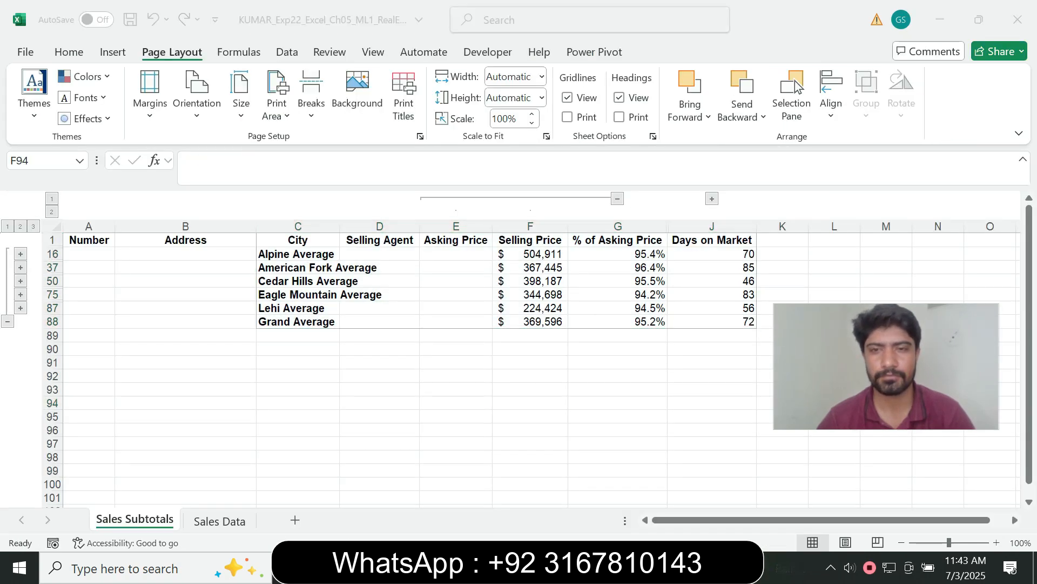
- Switch to Word, reset the step 5 instruction text to font size 9 and remove its highlighting
{"action": "key", "text": "alt+Tab"}
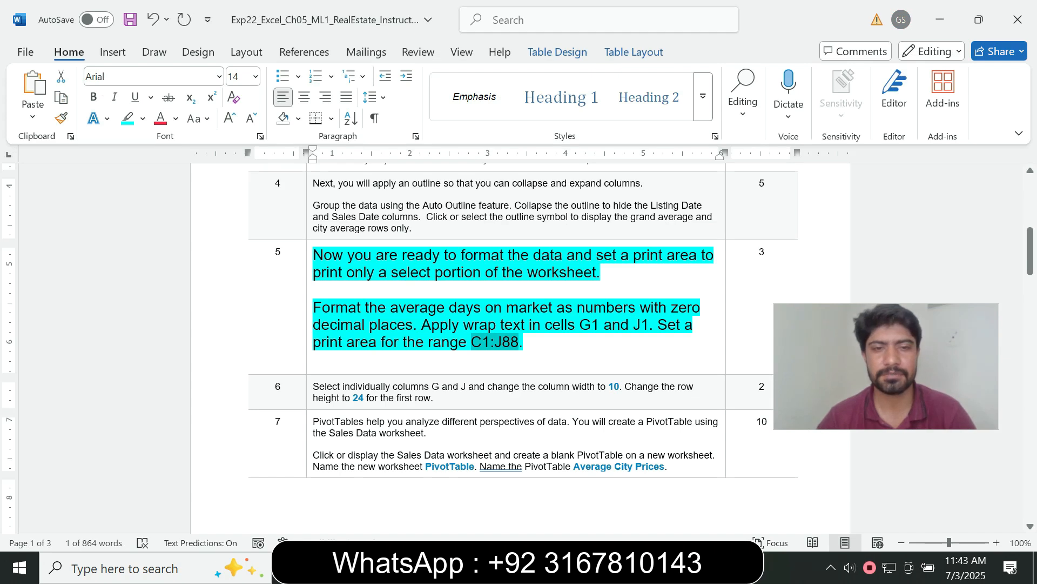
{"action": "left_click", "coordinate": [309, 351]}
{"action": "left_click", "coordinate": [407, 304]}
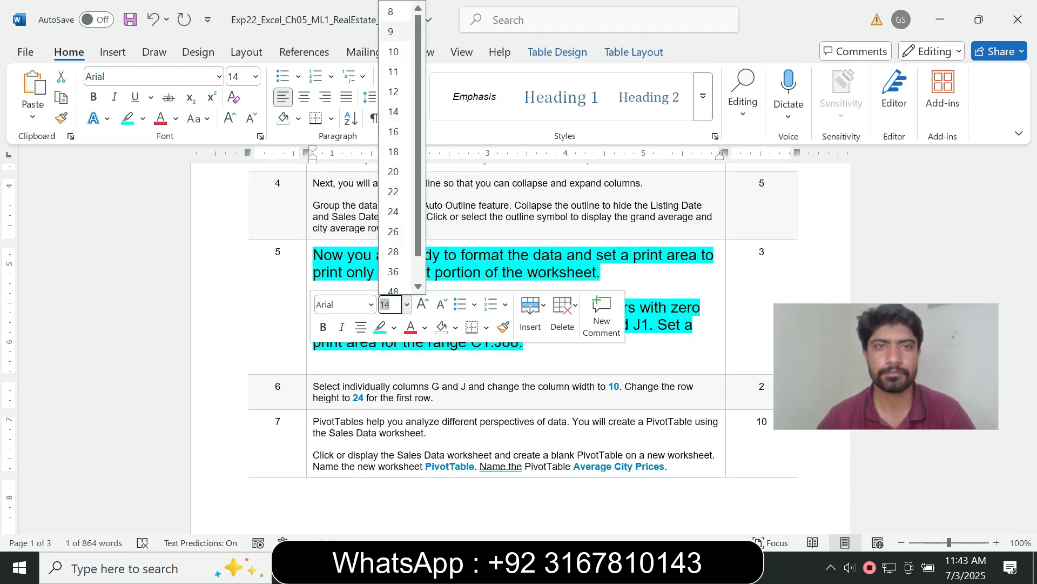
{"action": "left_click", "coordinate": [391, 31]}
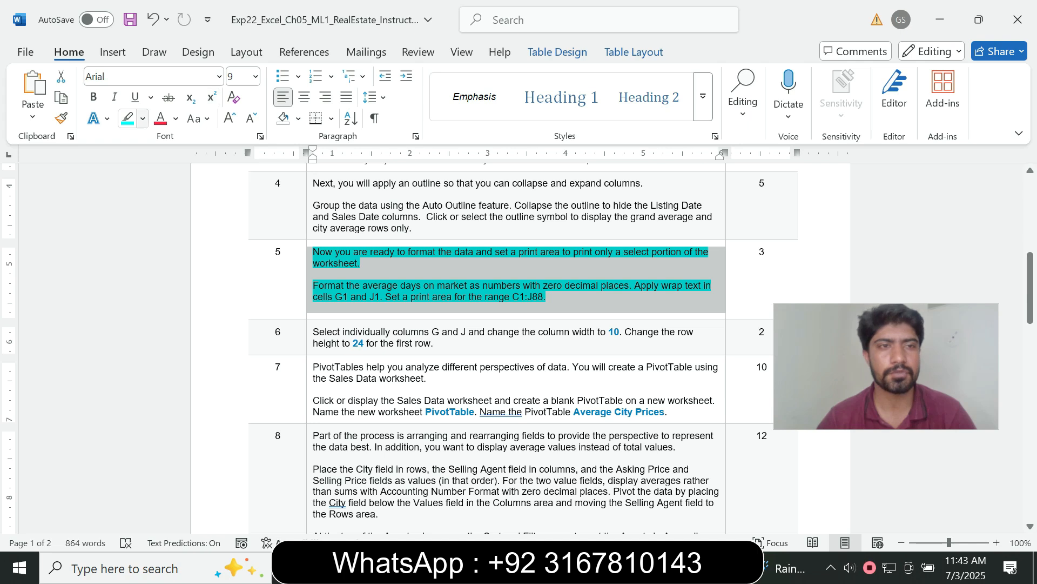
{"action": "left_click", "coordinate": [142, 119]}
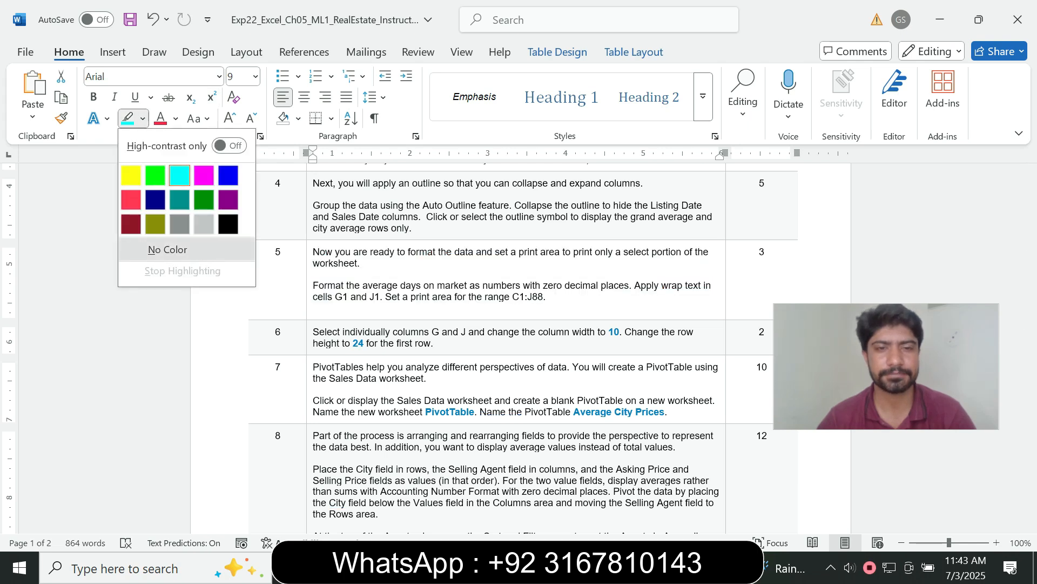
{"action": "left_click", "coordinate": [168, 249]}
- Enlarge the step 6 instruction text to font size 14 and highlight it in turquoise
{"action": "left_click", "coordinate": [310, 336]}
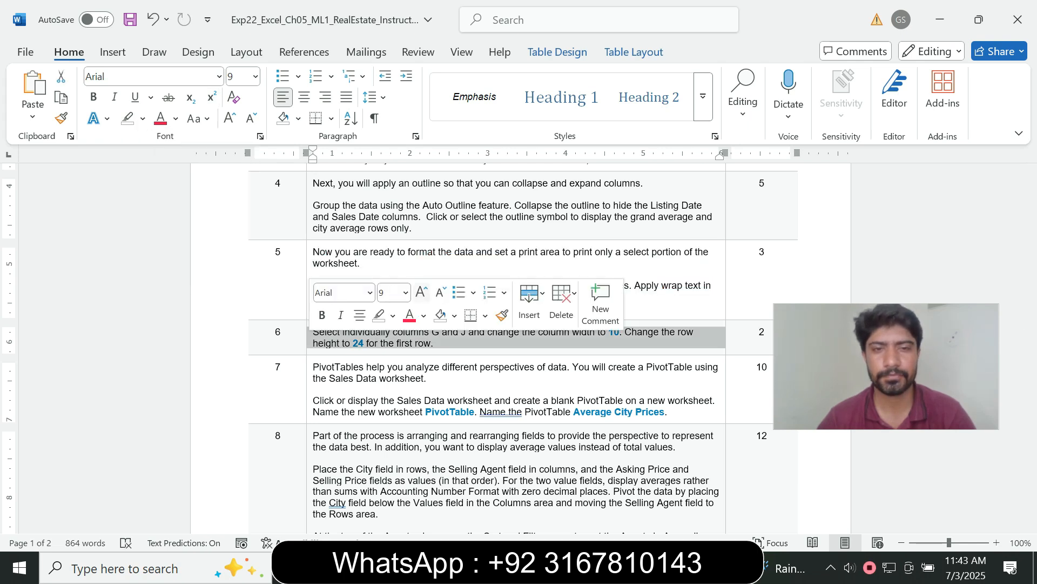
{"action": "left_click", "coordinate": [405, 292]}
{"action": "left_click", "coordinate": [392, 111]}
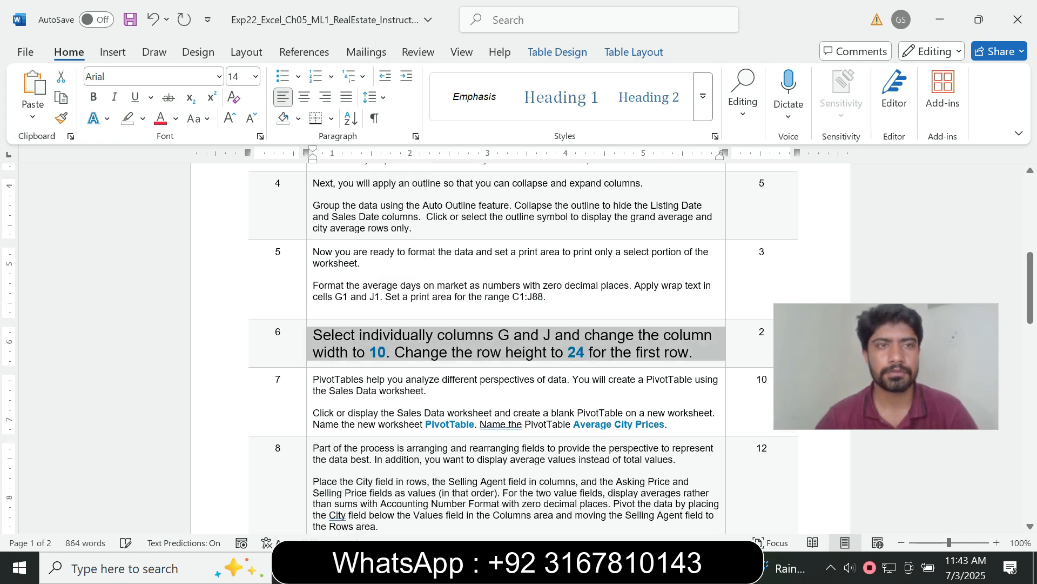
{"action": "left_click", "coordinate": [143, 118]}
{"action": "left_click", "coordinate": [179, 175]}
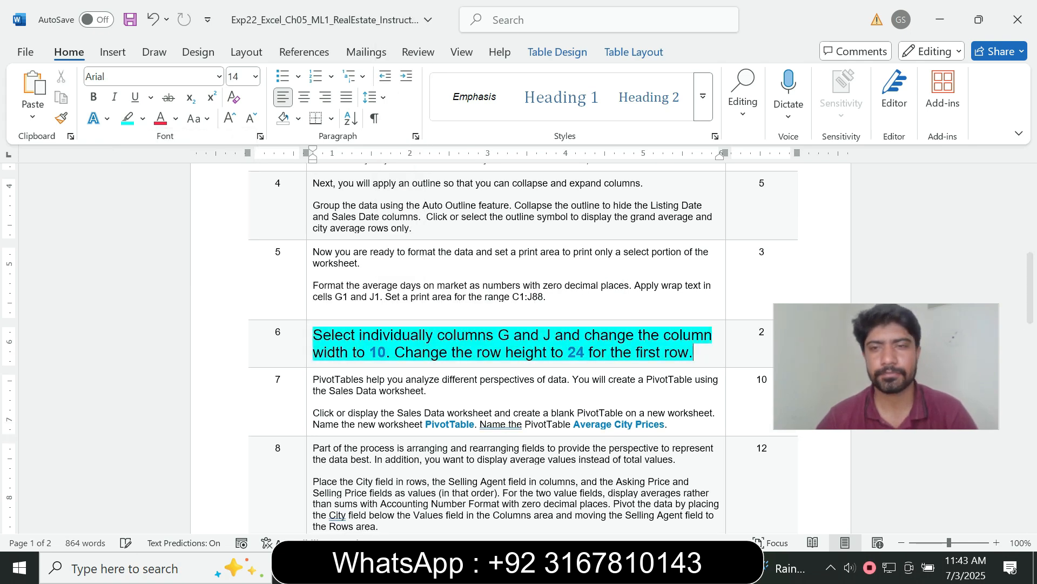
- Mark the words "individually columns" in step 6, switch to Excel and set the width of column G to 10
{"action": "left_click_drag", "start_coordinate": [1030, 288], "coordinate": [1031, 307]}
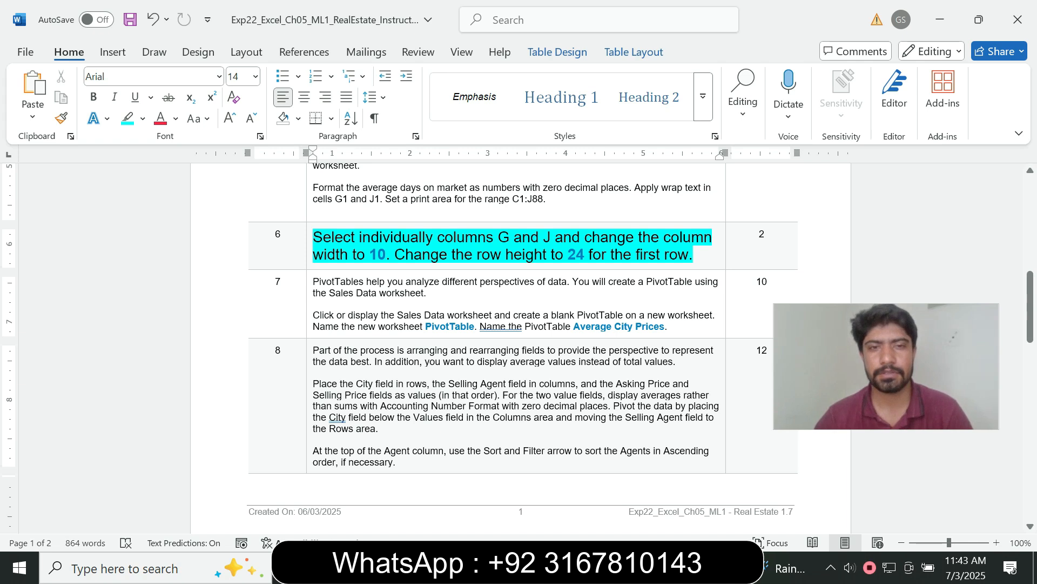
{"action": "left_click_drag", "start_coordinate": [360, 238], "coordinate": [496, 238]}
{"action": "key", "text": "alt+Tab"}
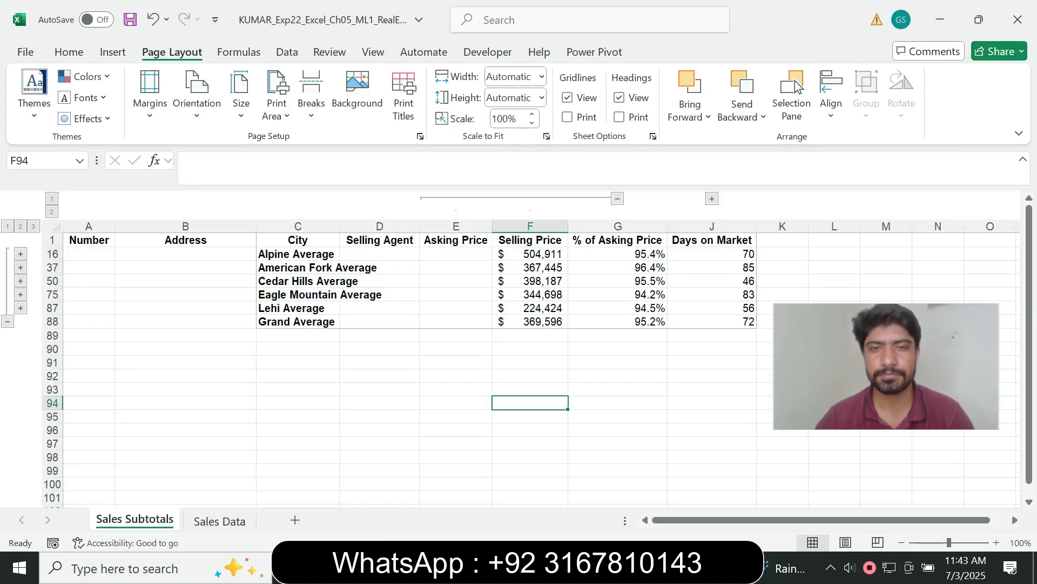
{"action": "left_click", "coordinate": [617, 226]}
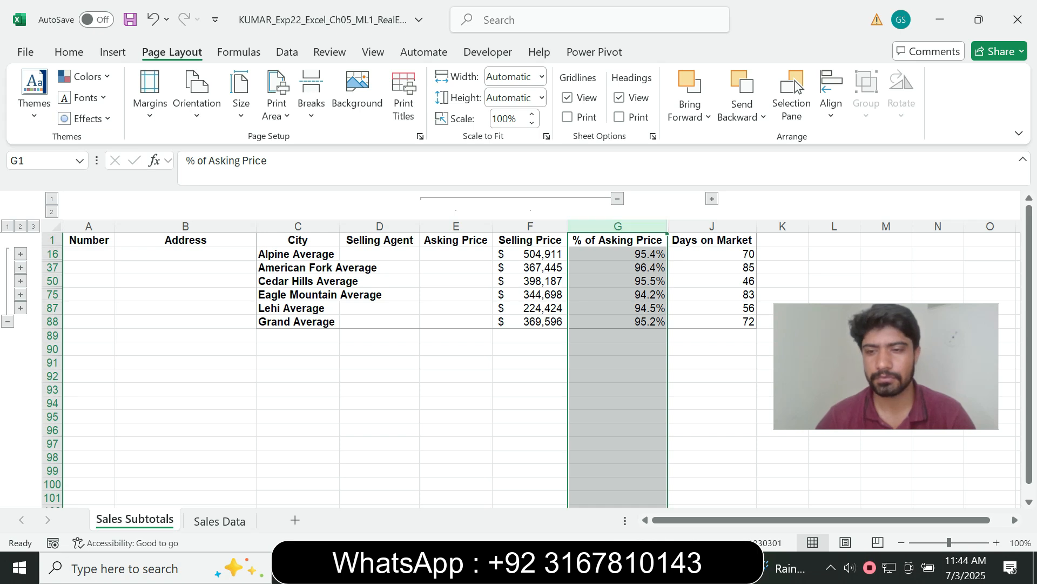
{"action": "key", "text": "alt+Tab"}
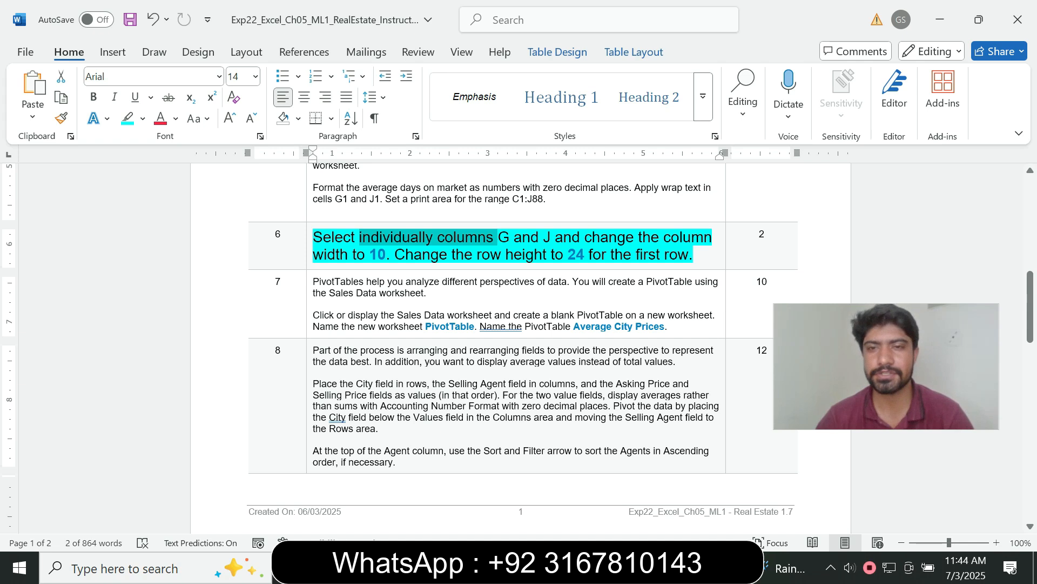
{"action": "key", "text": "alt+Tab"}
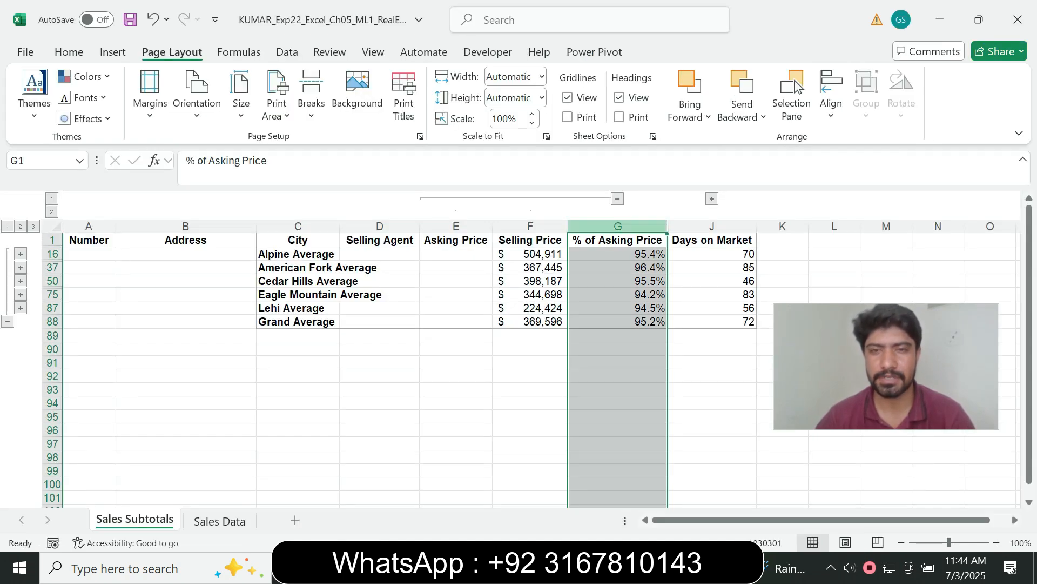
{"action": "right_click", "coordinate": [620, 226]}
{"action": "left_click", "coordinate": [706, 479]}
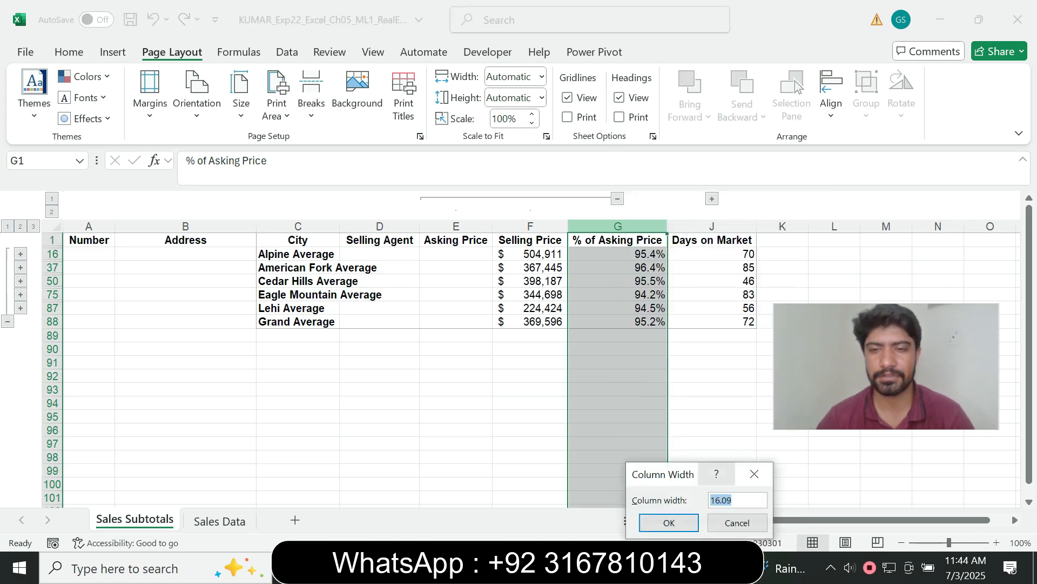
{"action": "type", "text": "10"}
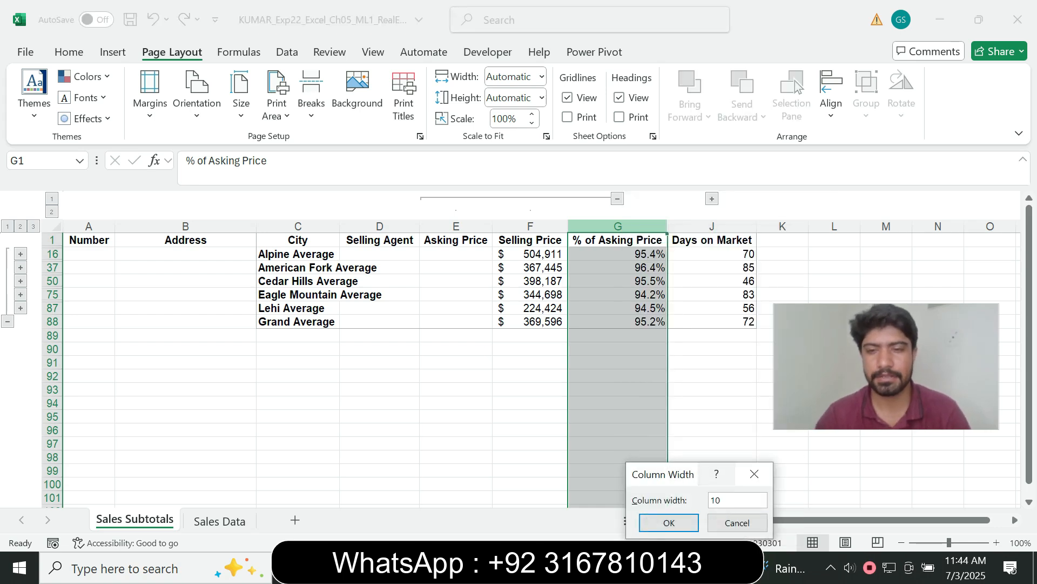
{"action": "key", "text": "Return"}
- Mark the column letter J in step 6 in Word, switch to Excel and set the width of column J to 10
{"action": "key", "text": "alt+Tab"}
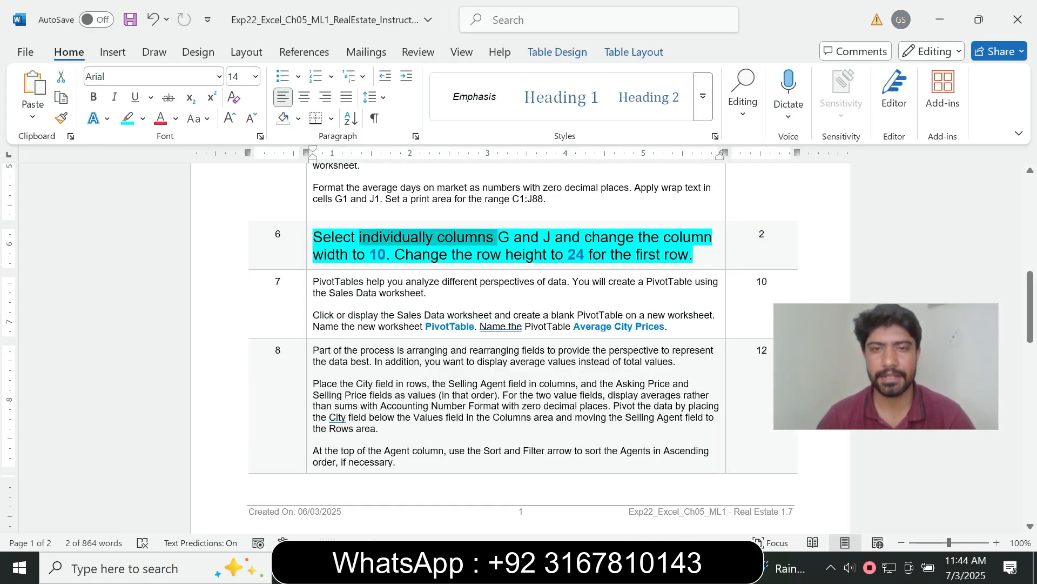
{"action": "left_click_drag", "start_coordinate": [543, 237], "coordinate": [563, 238]}
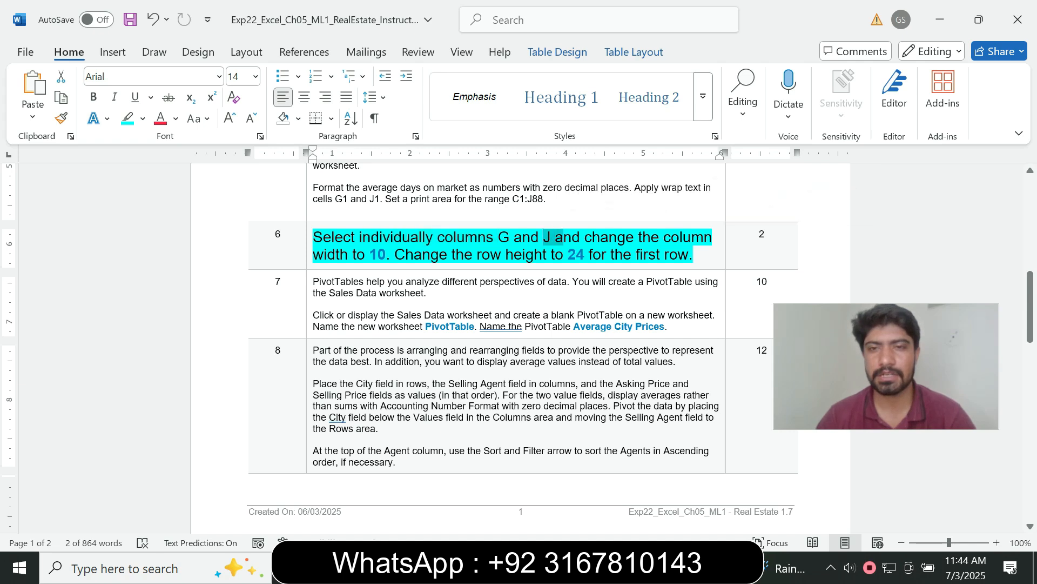
{"action": "key", "text": "alt+Tab"}
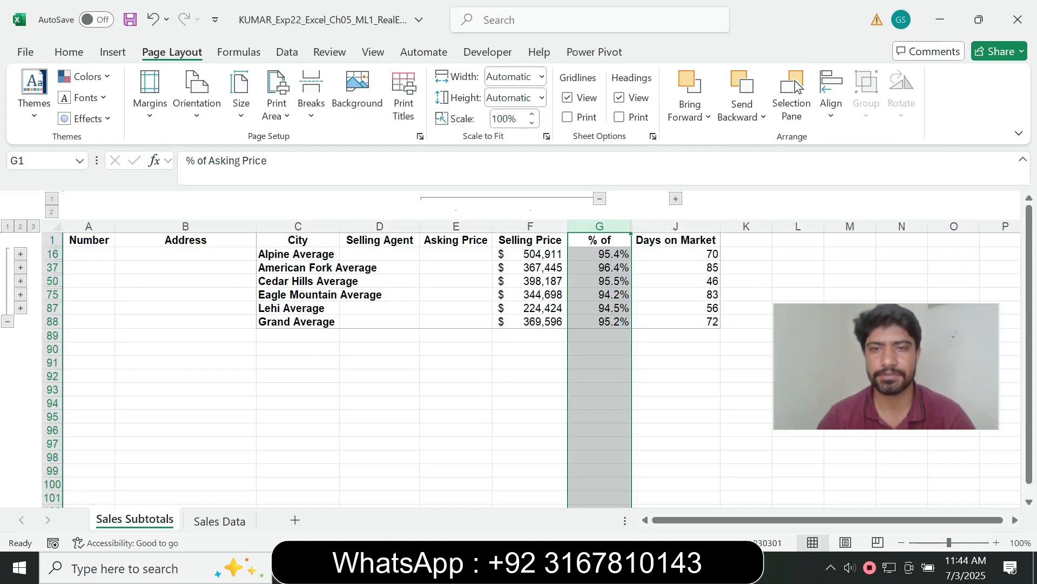
{"action": "left_click", "coordinate": [652, 226]}
{"action": "right_click", "coordinate": [652, 225]}
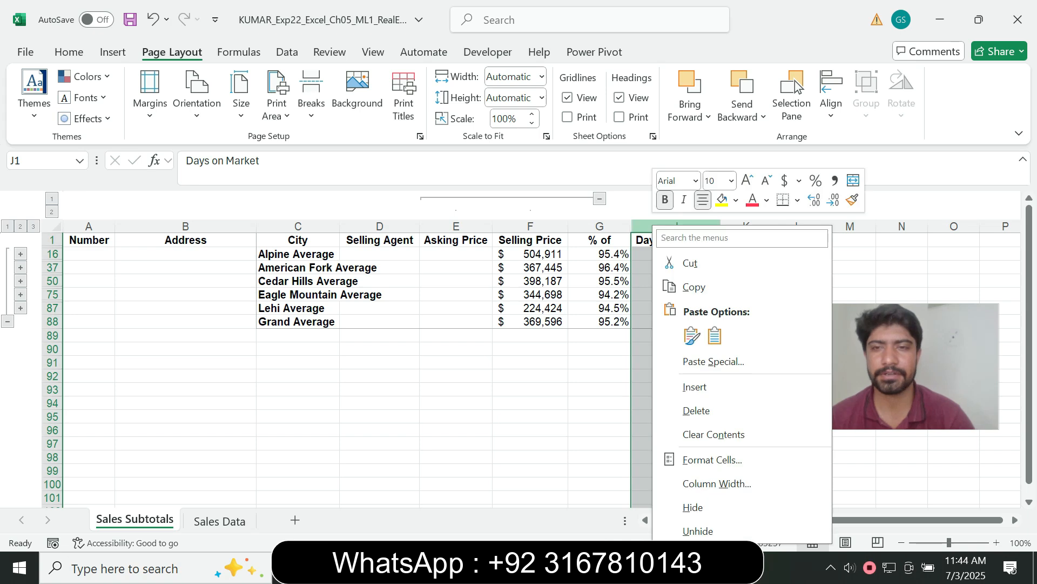
{"action": "left_click", "coordinate": [716, 483]}
{"action": "type", "text": "10"}
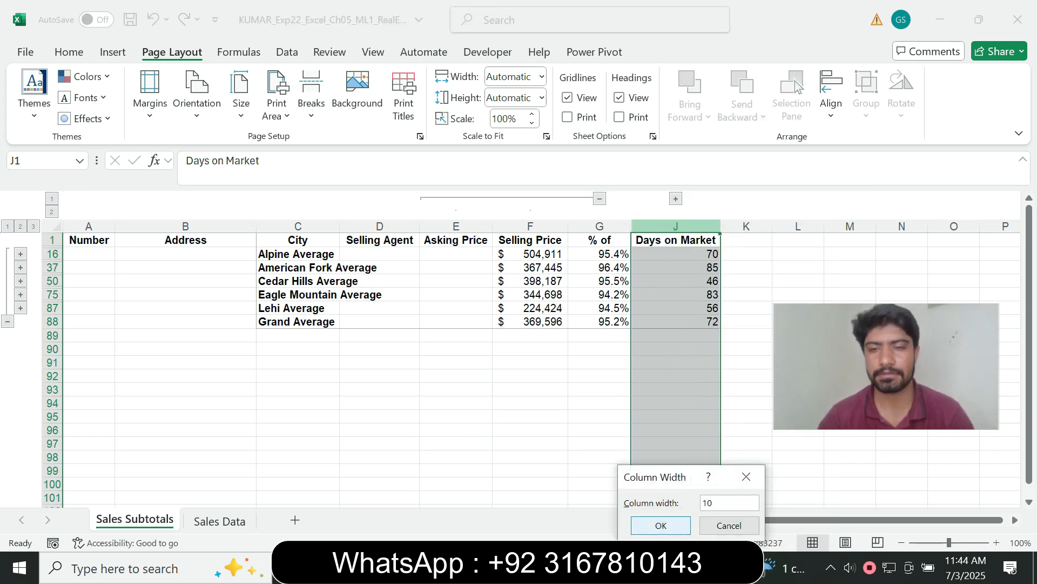
{"action": "left_click", "coordinate": [661, 525]}
- Turn Wrap Text off and on again for the % of Asking Price heading in cell G1
{"action": "left_click", "coordinate": [600, 240]}
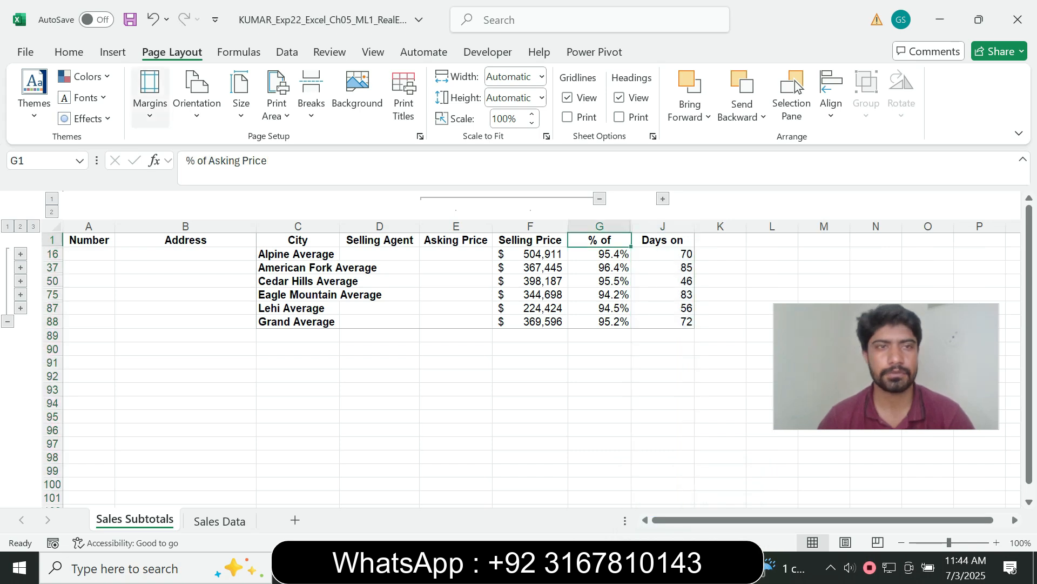
{"action": "left_click", "coordinate": [68, 53]}
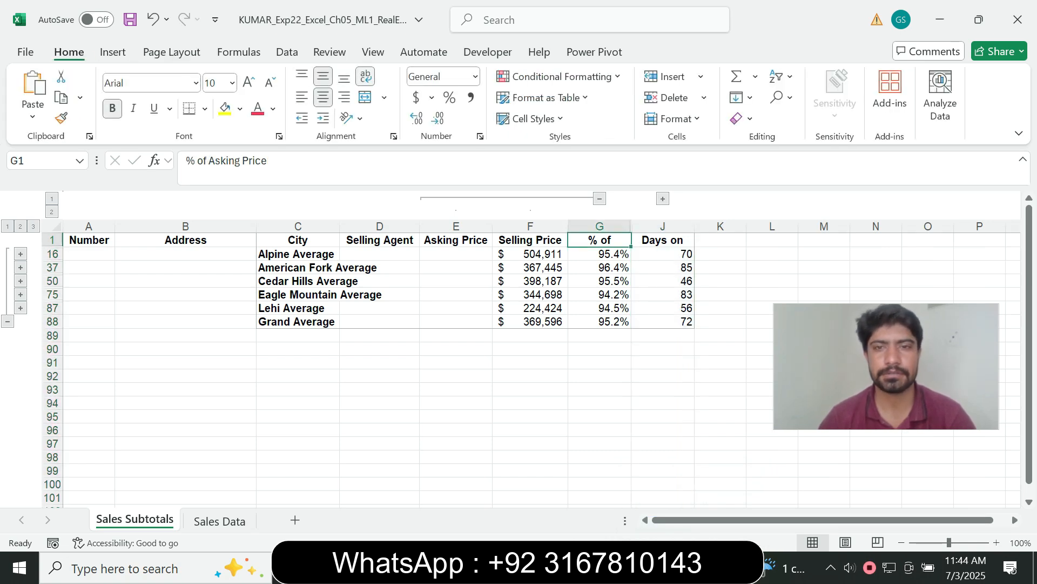
{"action": "left_click", "coordinate": [365, 77]}
{"action": "left_click", "coordinate": [365, 77]}
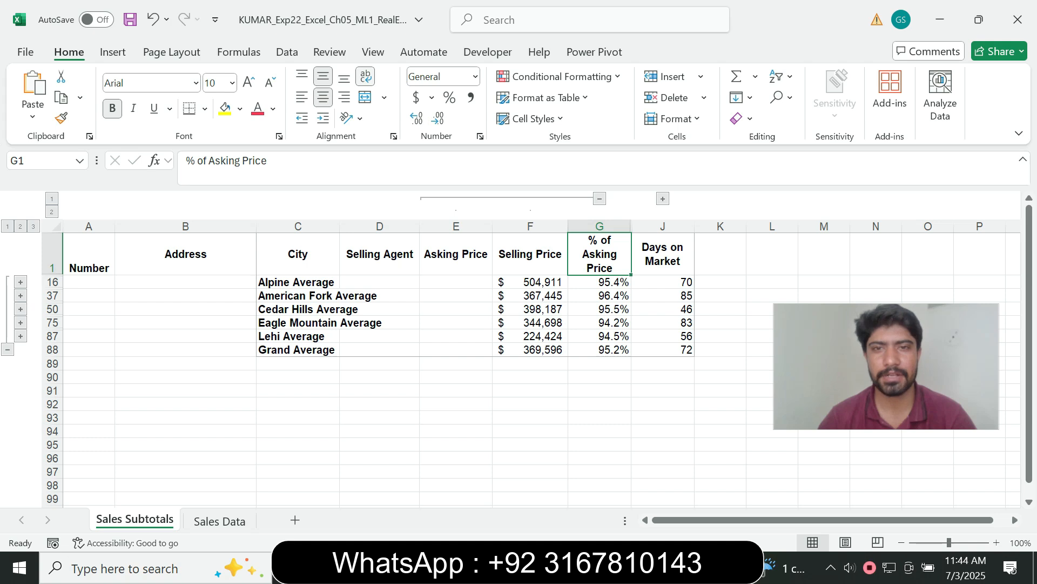
- Turn Wrap Text off and on again for the Days on Market heading in cell J1
{"action": "left_click", "coordinate": [662, 254]}
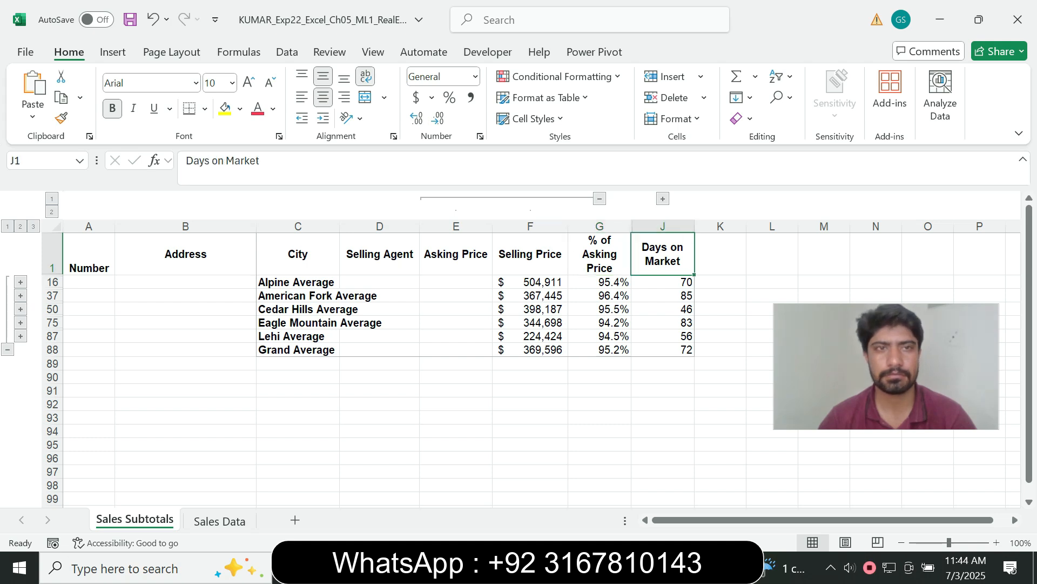
{"action": "left_click", "coordinate": [366, 76]}
{"action": "left_click", "coordinate": [366, 76]}
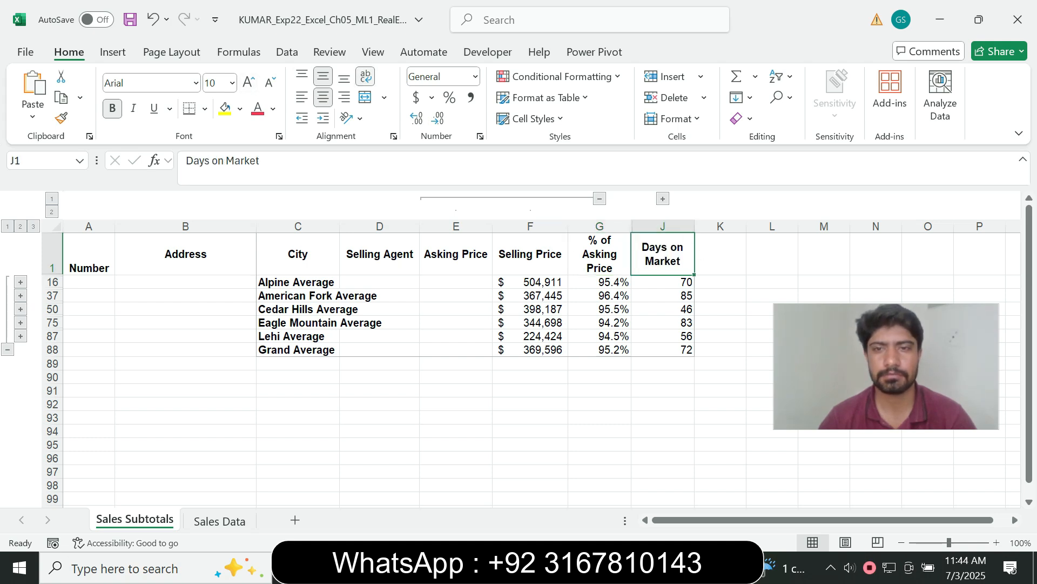
{"action": "left_click", "coordinate": [600, 322]}
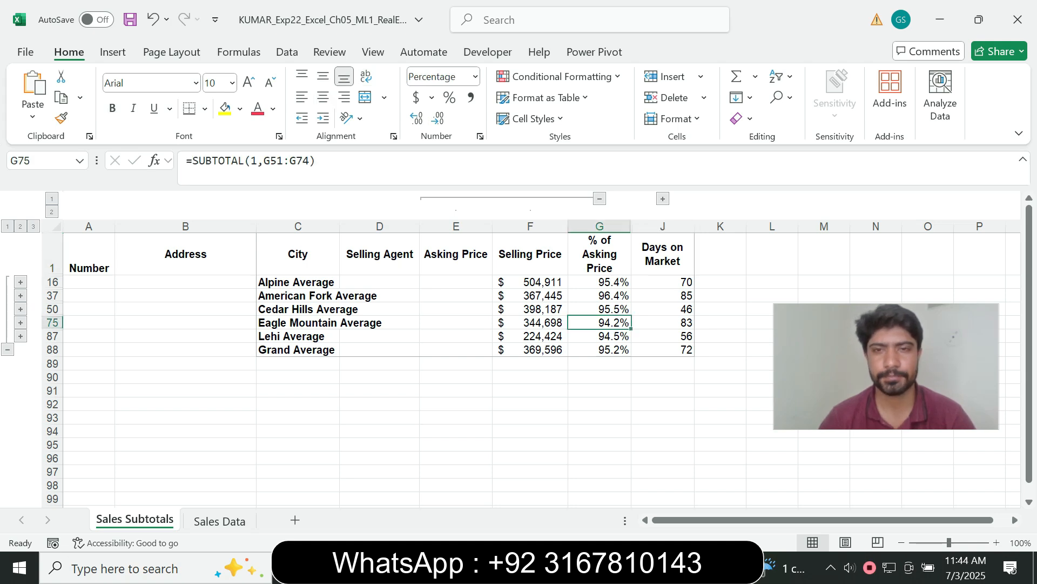
- Switch to Word and mark the words "the row height to" in the step 6 instruction
{"action": "key", "text": "alt+Tab"}
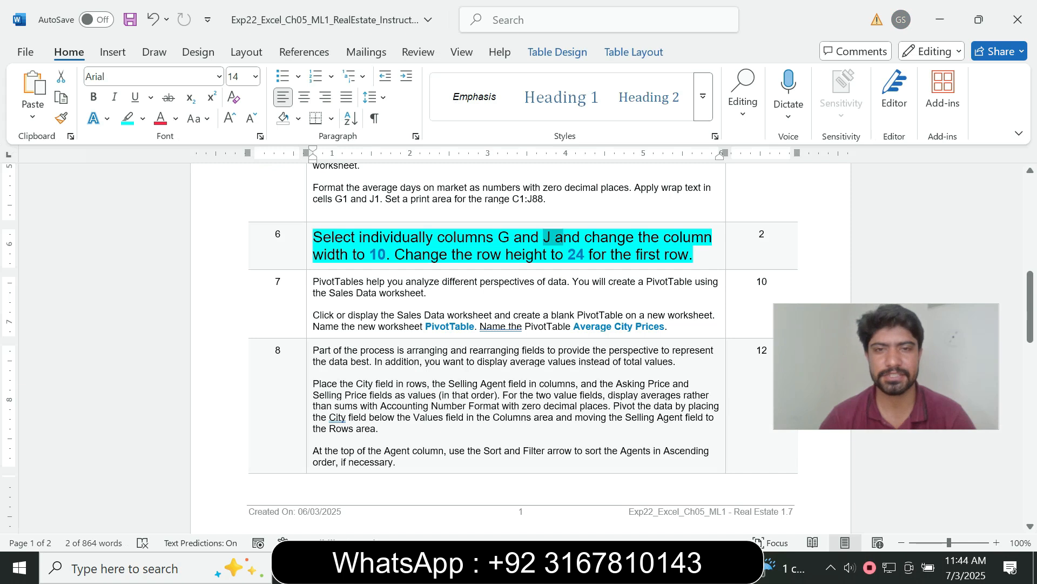
{"action": "left_click_drag", "start_coordinate": [452, 254], "coordinate": [567, 254]}
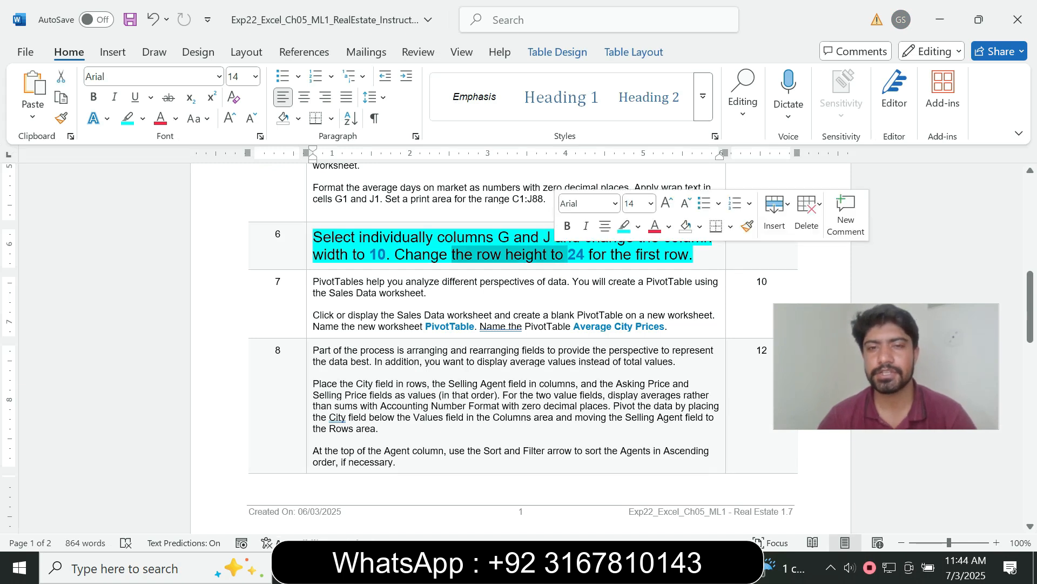
{"action": "left_click", "coordinate": [427, 293]}
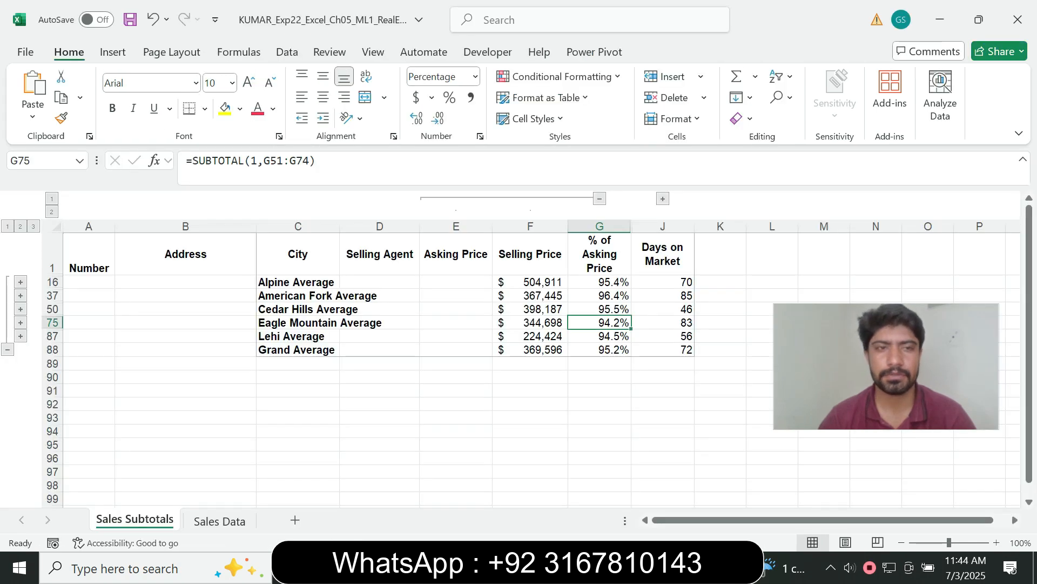
- Switch to Excel and set the height of row 1 on the Sales Subtotals sheet to 24
{"action": "key", "text": "alt+Tab"}
{"action": "left_click", "coordinate": [54, 238]}
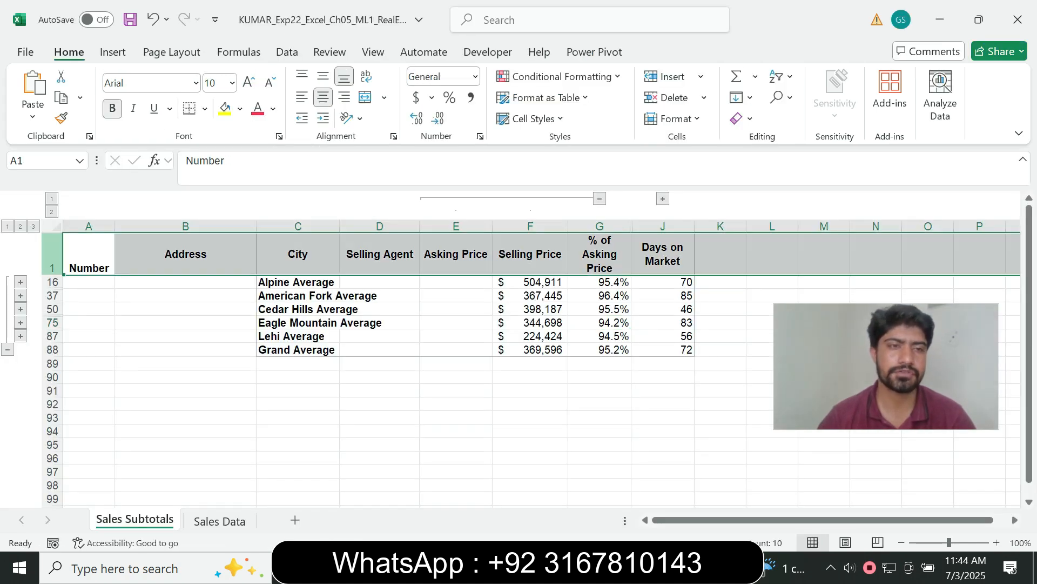
{"action": "right_click", "coordinate": [54, 237]}
{"action": "left_click", "coordinate": [118, 489]}
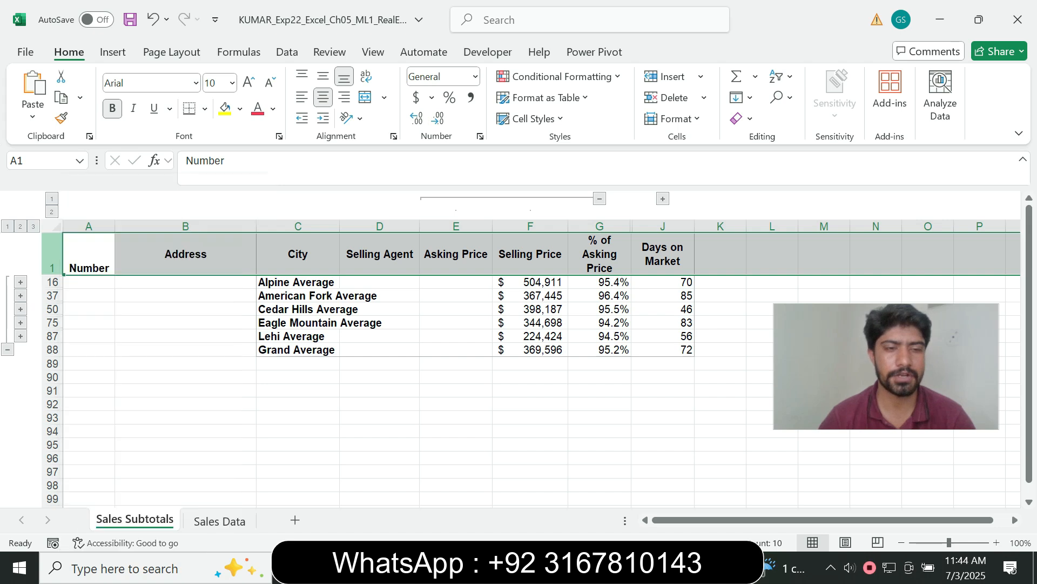
{"action": "key", "text": "alt+Tab"}
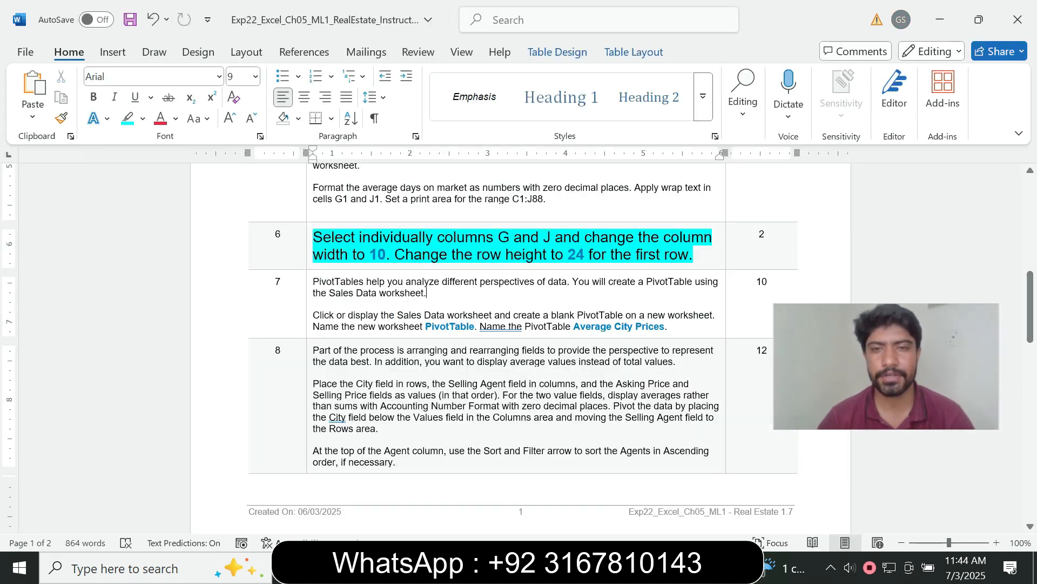
{"action": "key", "text": "alt+Tab"}
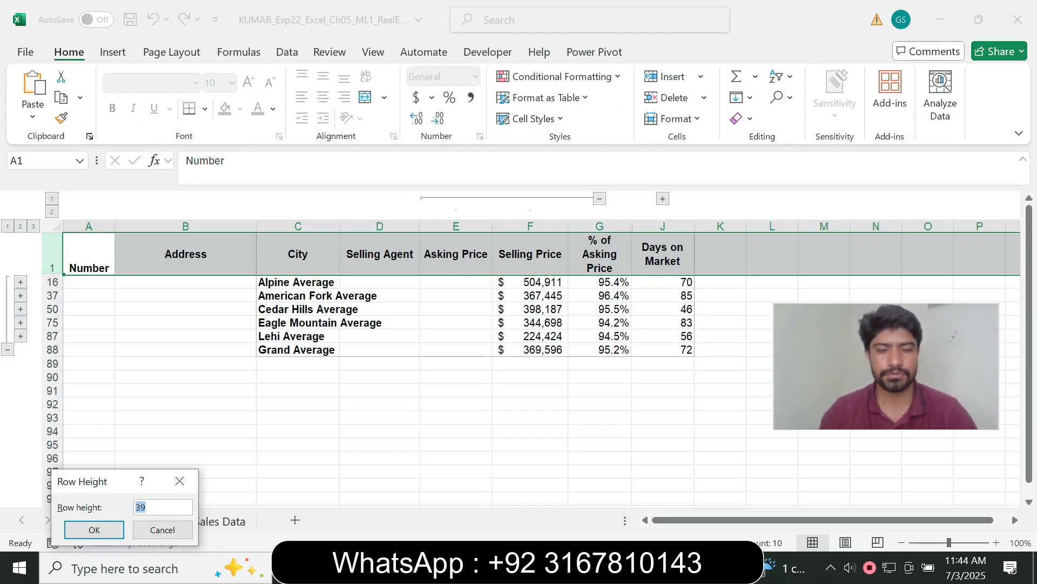
{"action": "type", "text": "24"}
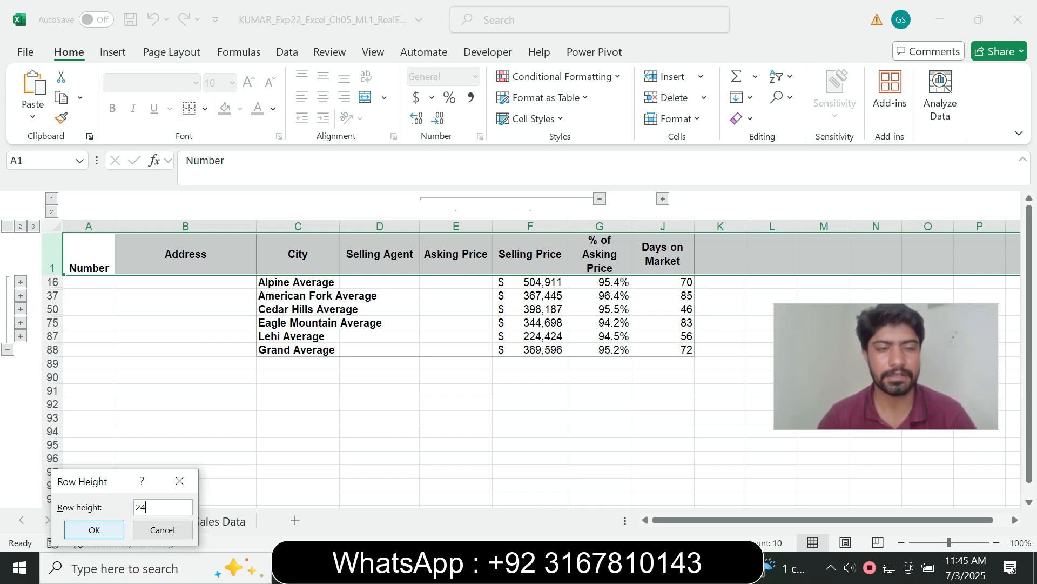
{"action": "left_click", "coordinate": [94, 529]}
{"action": "left_click", "coordinate": [379, 388]}
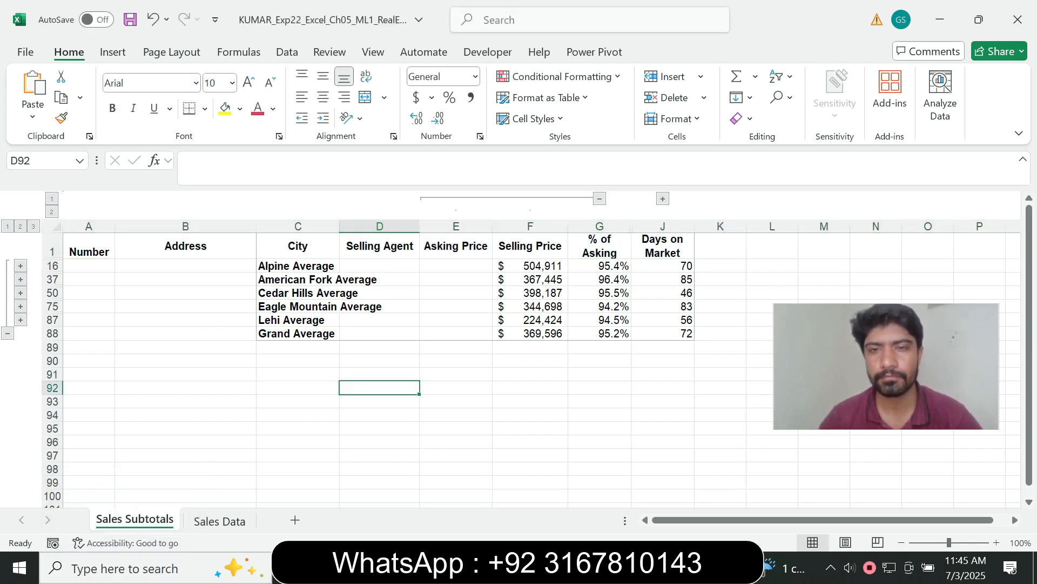
- Turn Wrap Text off and on again for the % of Asking Price heading in cell G1
{"action": "left_click", "coordinate": [600, 245]}
{"action": "left_click", "coordinate": [365, 76]}
{"action": "left_click", "coordinate": [365, 76]}
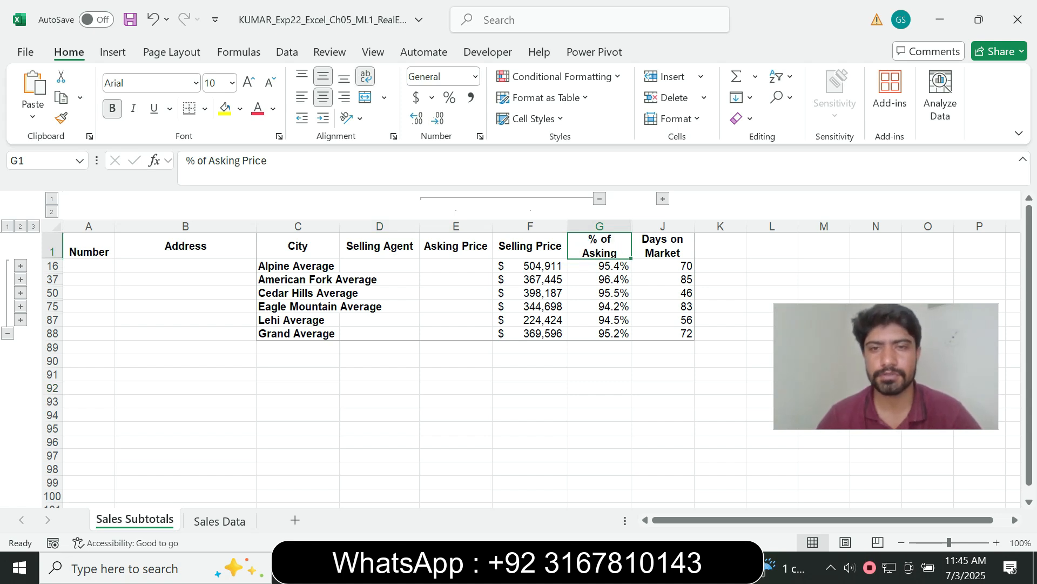
- Switch to Word, reduce the step 6 instruction text to font size 9 and remove its highlight
{"action": "key", "text": "alt+Tab"}
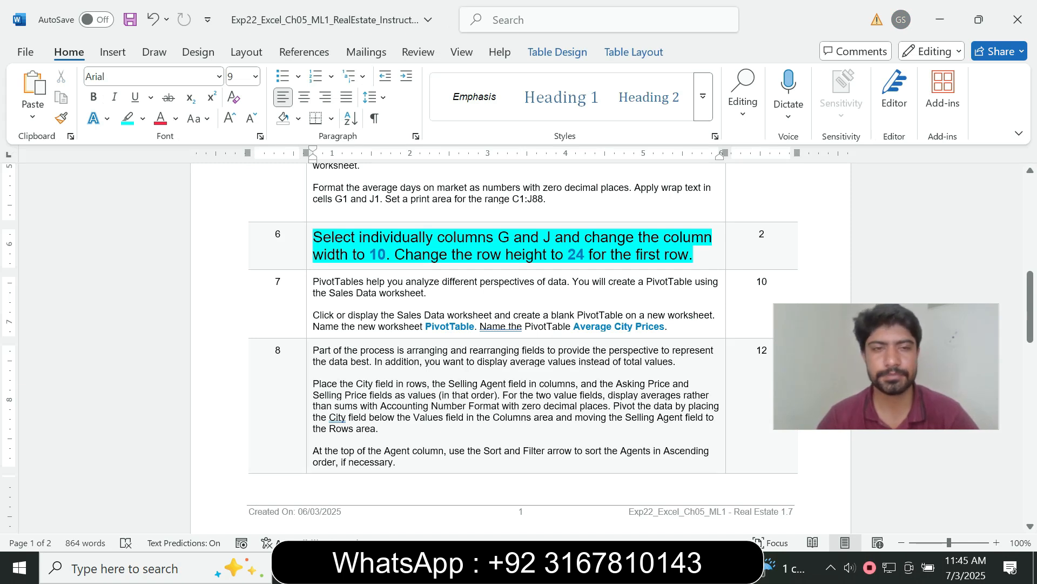
{"action": "left_click", "coordinate": [310, 250]}
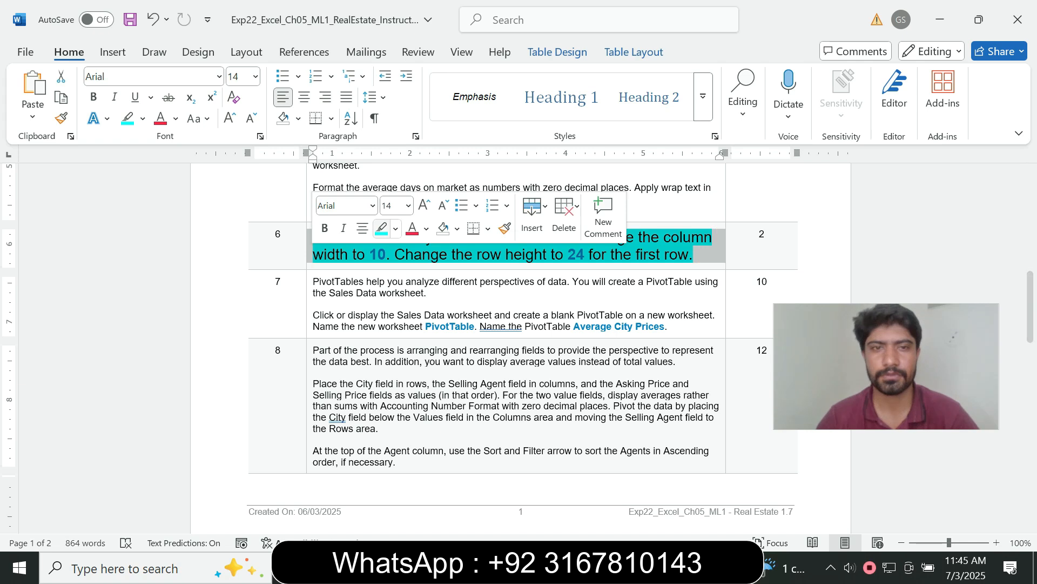
{"action": "left_click", "coordinate": [409, 205]}
{"action": "left_click", "coordinate": [393, 246]}
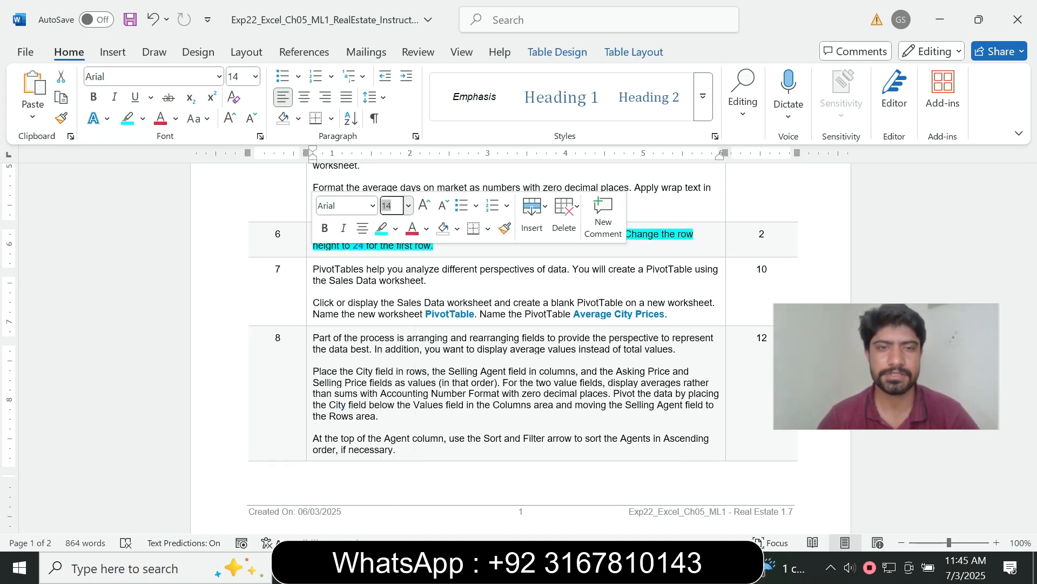
{"action": "left_click", "coordinate": [396, 228]}
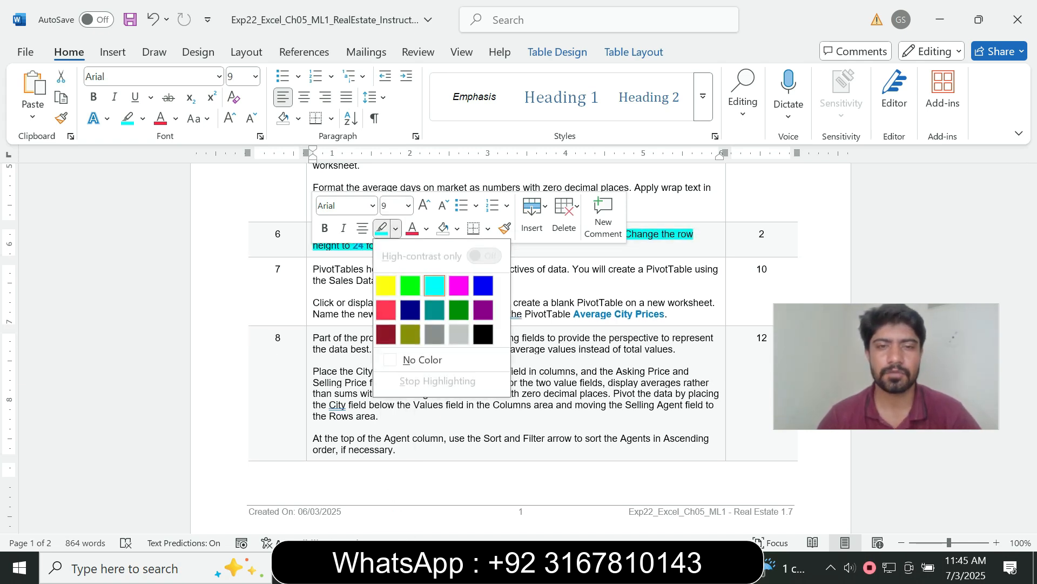
{"action": "left_click", "coordinate": [424, 358]}
{"action": "left_click", "coordinate": [478, 304]}
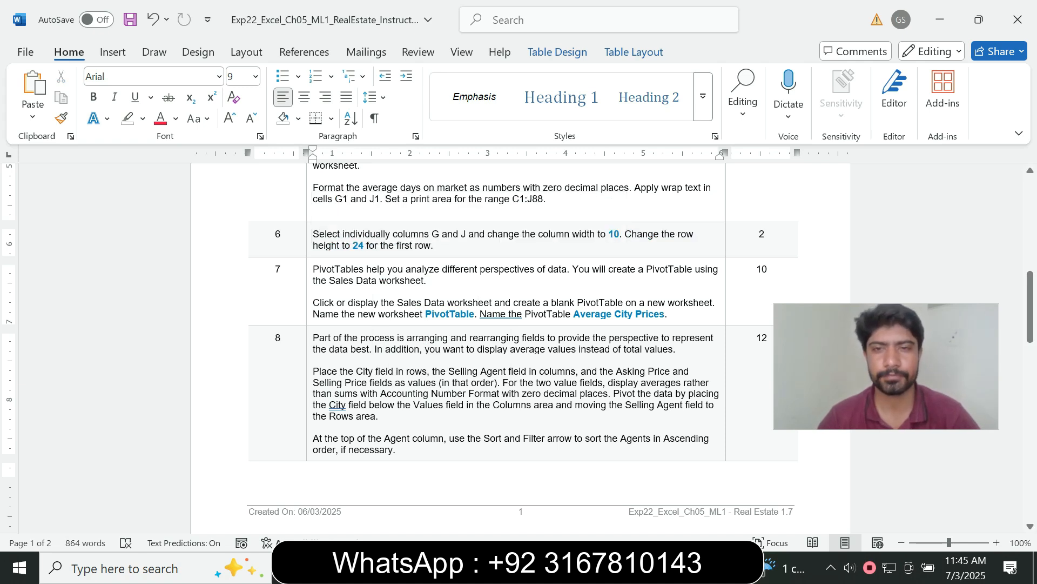
- Enlarge the step 7 instruction text to font size 14 and highlight it in turquoise
{"action": "left_click", "coordinate": [309, 306]}
{"action": "left_click", "coordinate": [407, 261]}
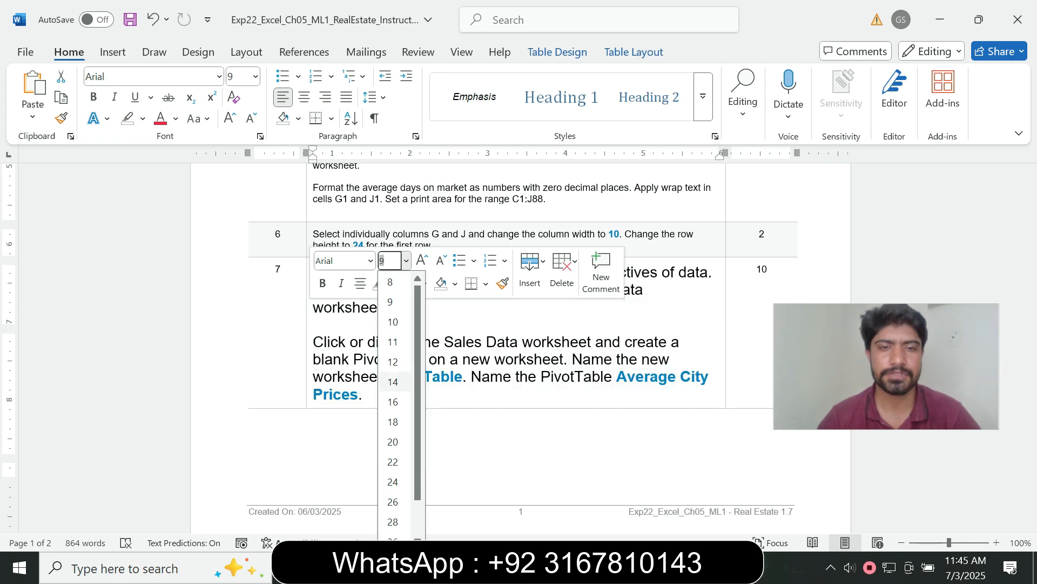
{"action": "left_click", "coordinate": [393, 382]}
{"action": "left_click", "coordinate": [393, 283]}
{"action": "left_click", "coordinate": [432, 341]}
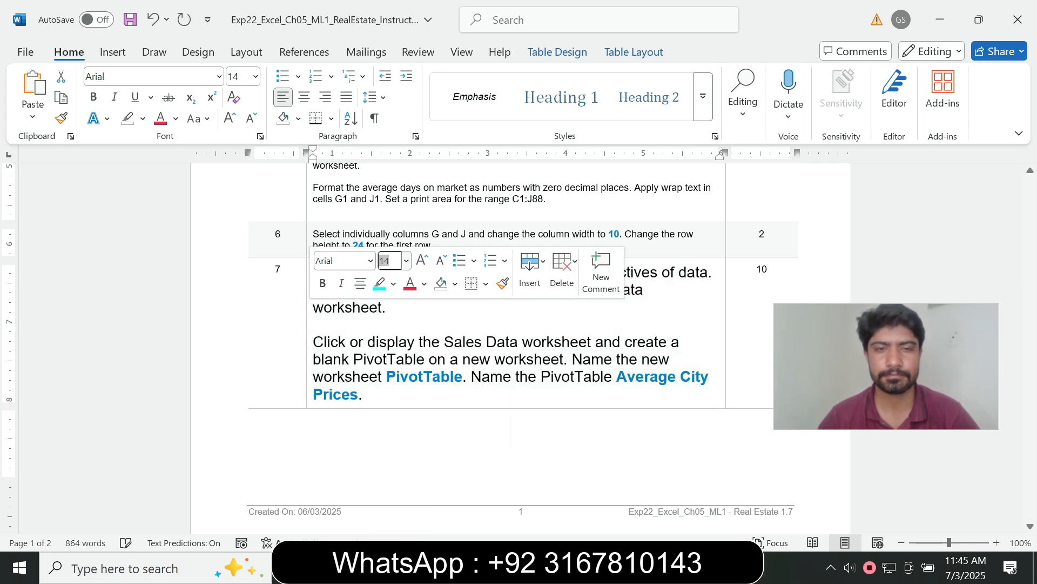
{"action": "scroll", "coordinate": [519, 346], "scroll_direction": "down", "scroll_amount": 3}
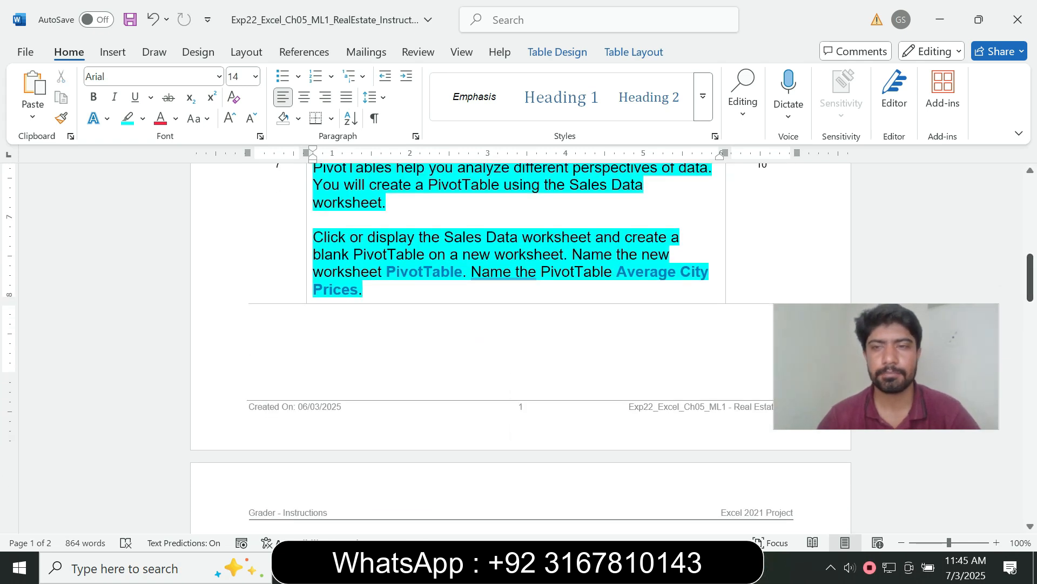
{"action": "scroll", "coordinate": [519, 345], "scroll_direction": "up", "scroll_amount": 1}
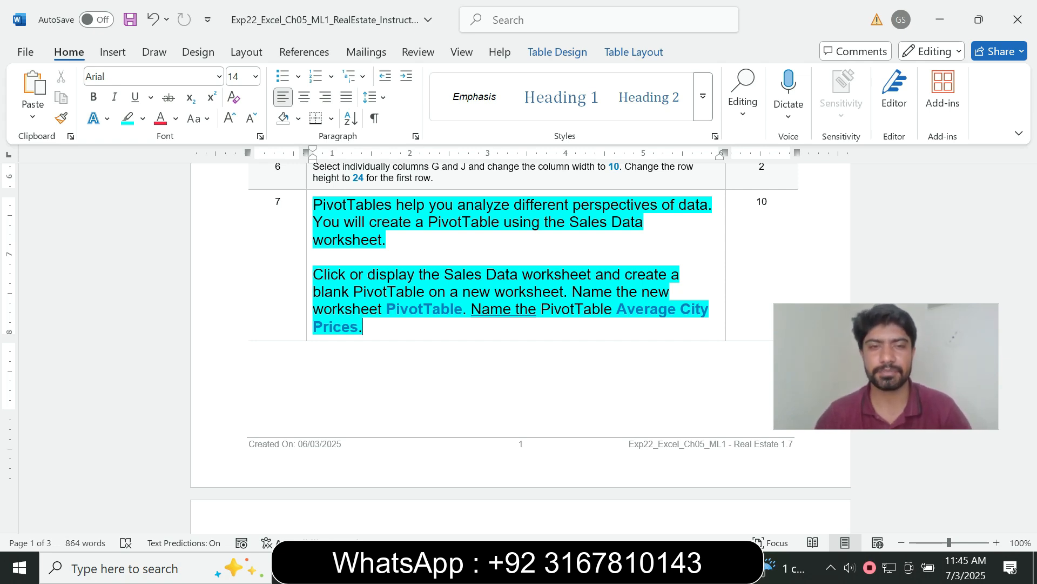
- Mark the words "Sales Data" in step 7, switch to Excel and display the Sales Data worksheet
{"action": "left_click_drag", "start_coordinate": [350, 274], "coordinate": [521, 274]}
{"action": "left_click", "coordinate": [527, 309]}
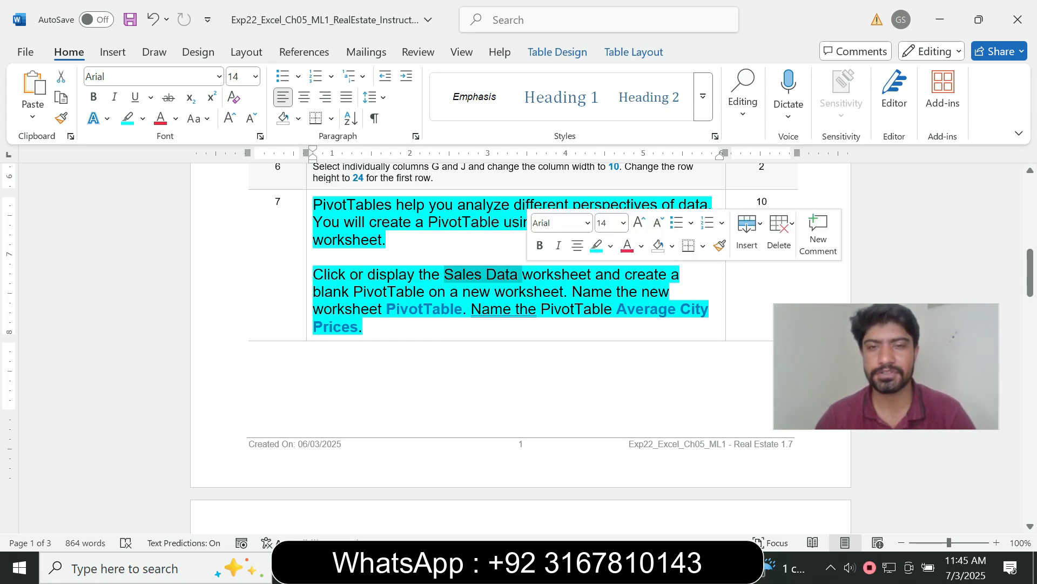
{"action": "left_click", "coordinate": [659, 567]}
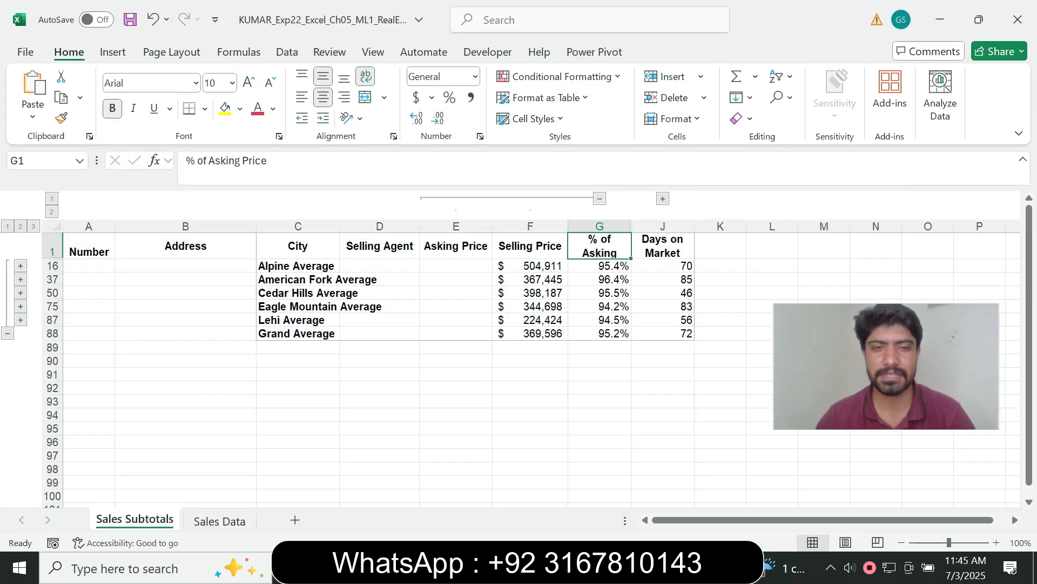
{"action": "left_click", "coordinate": [219, 521]}
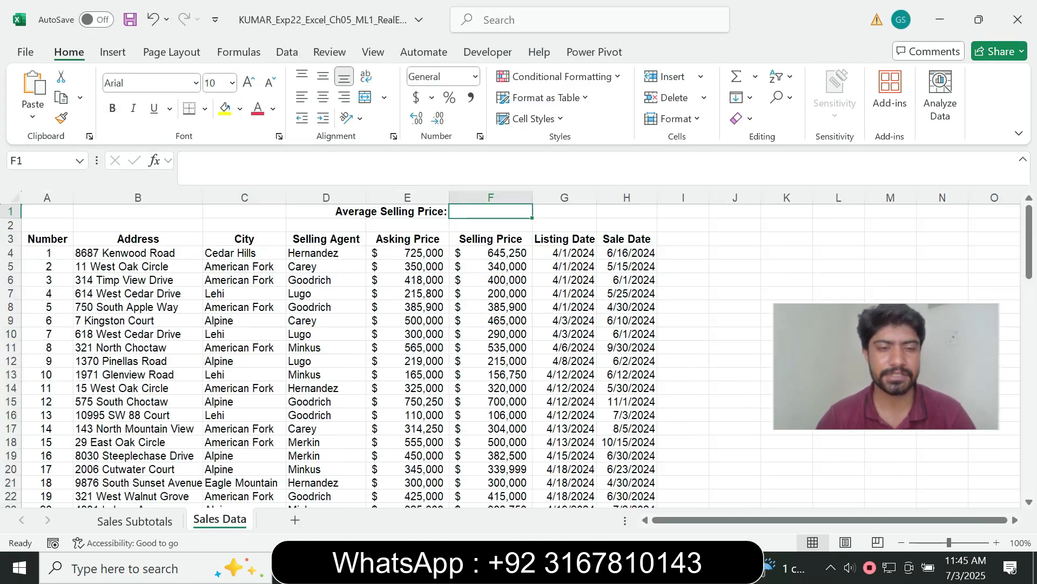
- Switch to Word and mark the words "a new worksheet" and "Sales Data worksheet" in step 7
{"action": "key", "text": "alt+Tab"}
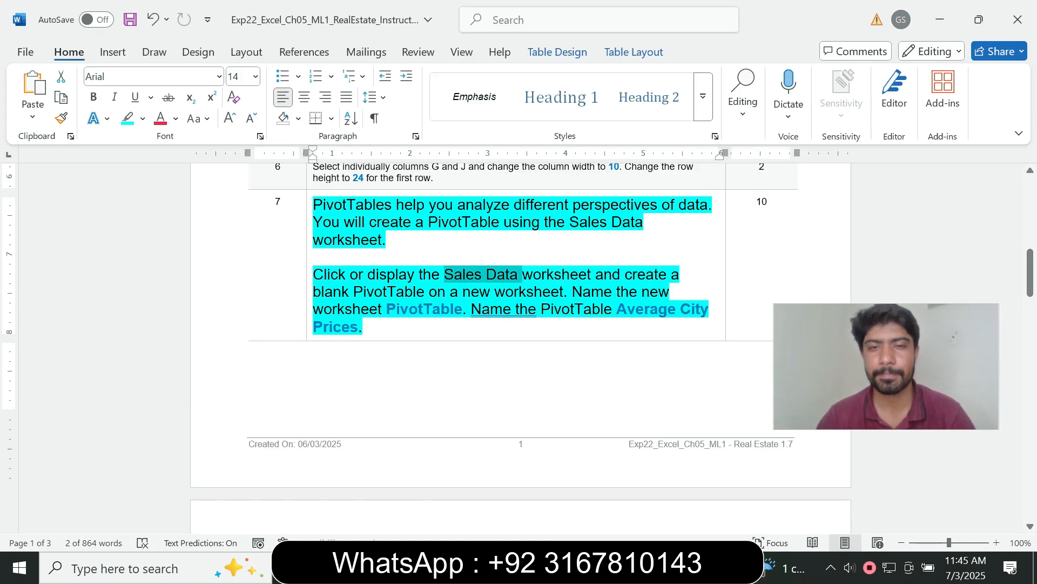
{"action": "left_click", "coordinate": [466, 274]}
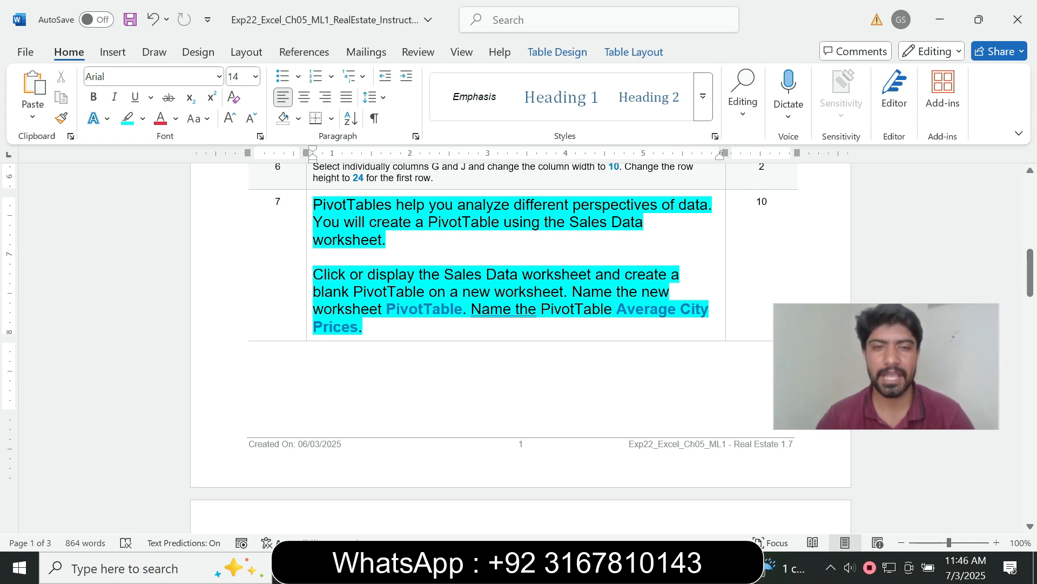
{"action": "left_click_drag", "start_coordinate": [450, 292], "coordinate": [564, 292]}
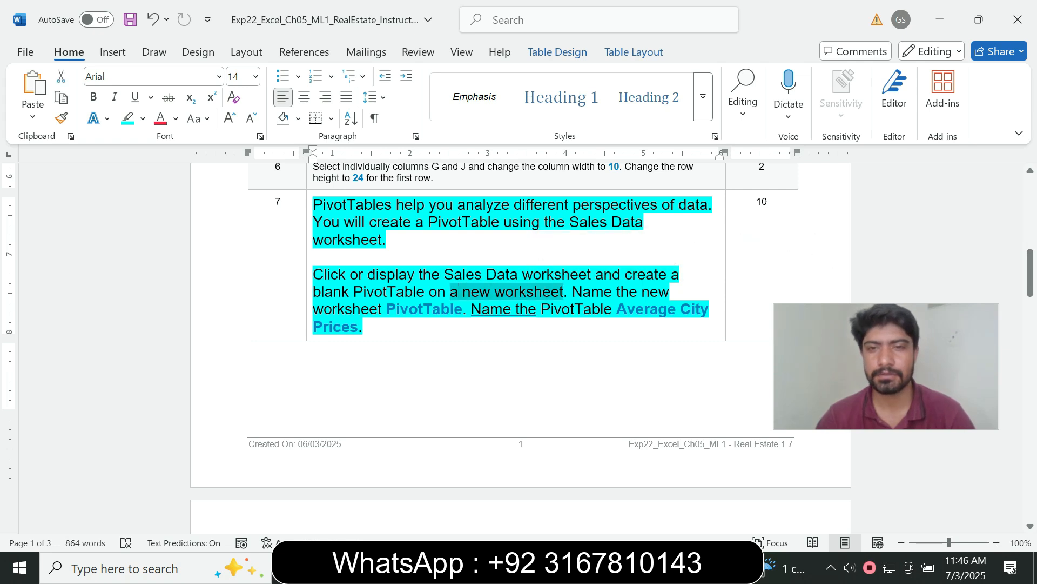
{"action": "left_click", "coordinate": [364, 326]}
{"action": "left_click_drag", "start_coordinate": [481, 275], "coordinate": [558, 275]}
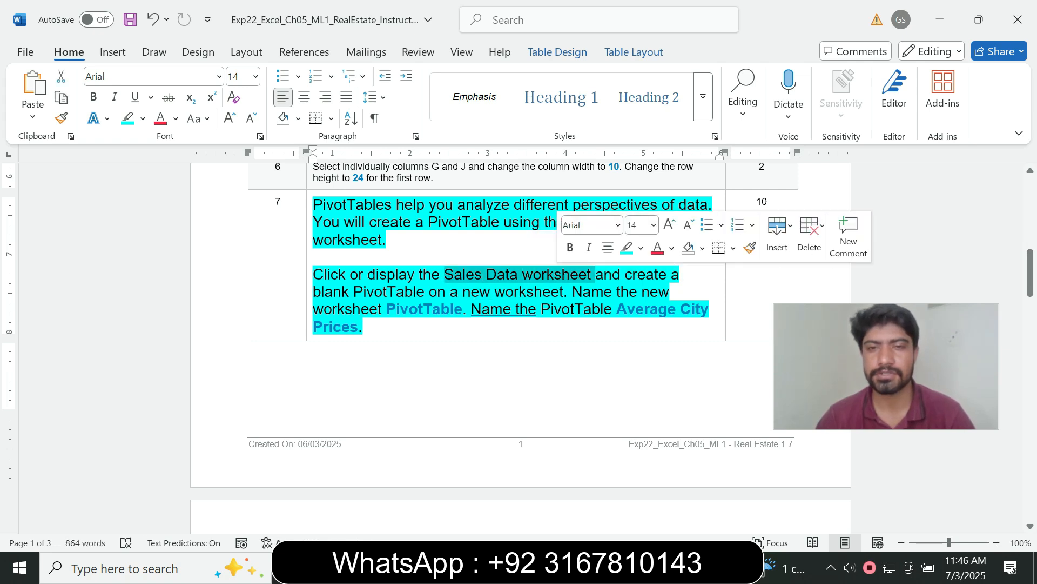
- Switch to Excel and create a blank PivotTable from the Sales Data list on a new worksheet, using Recommended PivotTables
{"action": "key", "text": "alt+Tab"}
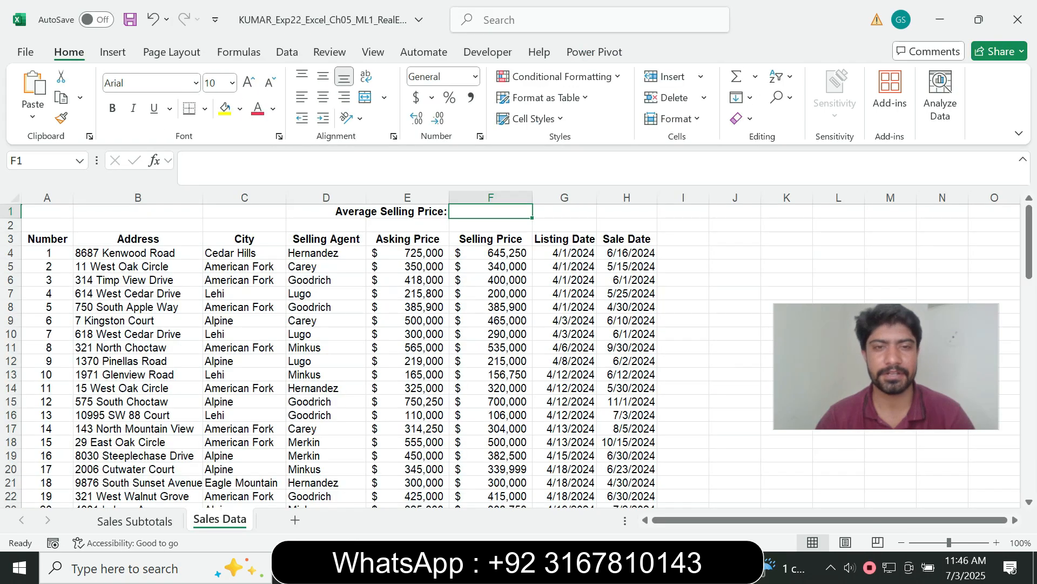
{"action": "left_click", "coordinate": [327, 428]}
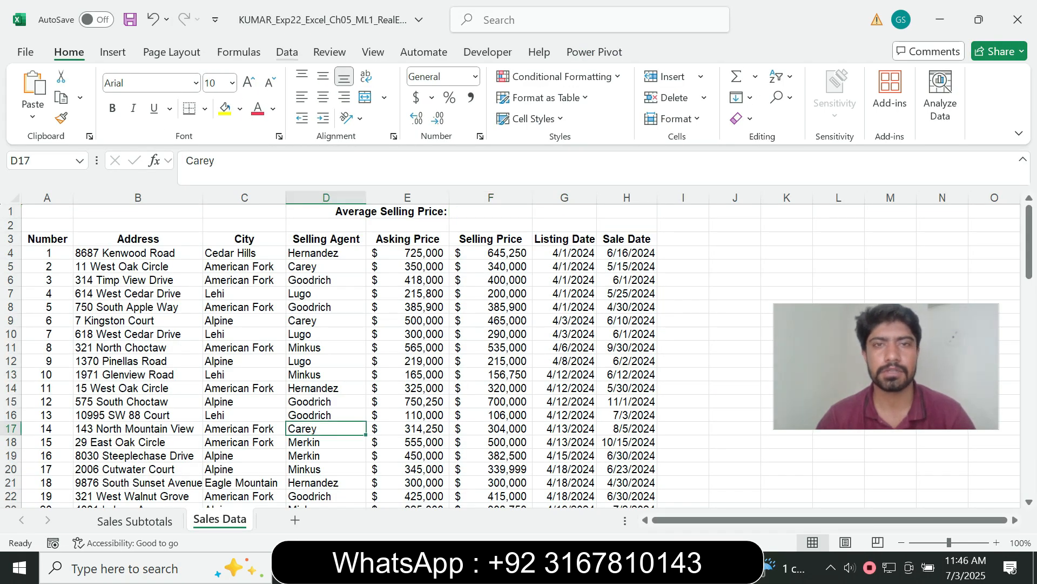
{"action": "left_click", "coordinate": [287, 52]}
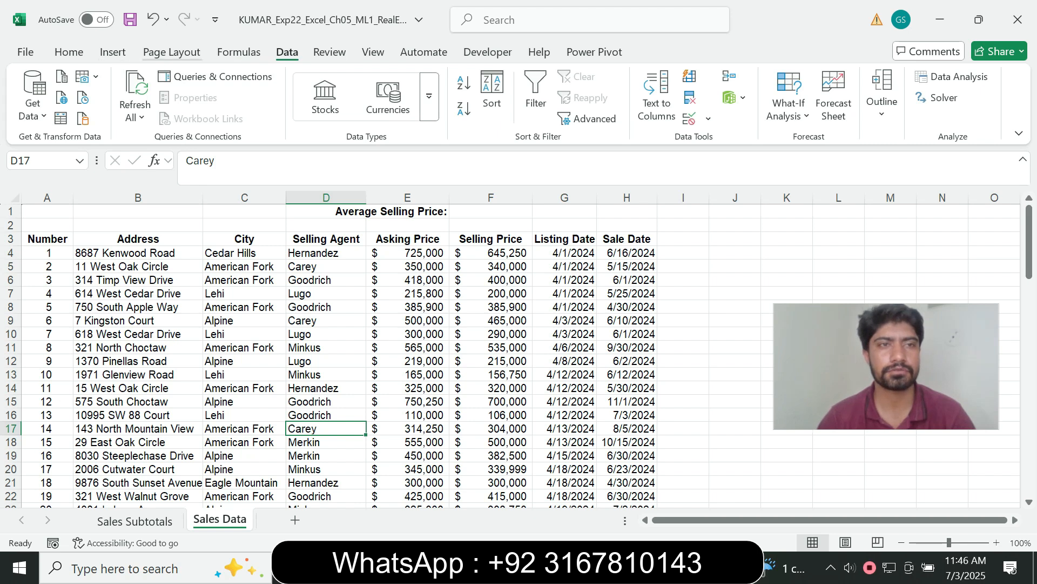
{"action": "left_click", "coordinate": [171, 52]}
{"action": "left_click", "coordinate": [113, 52]}
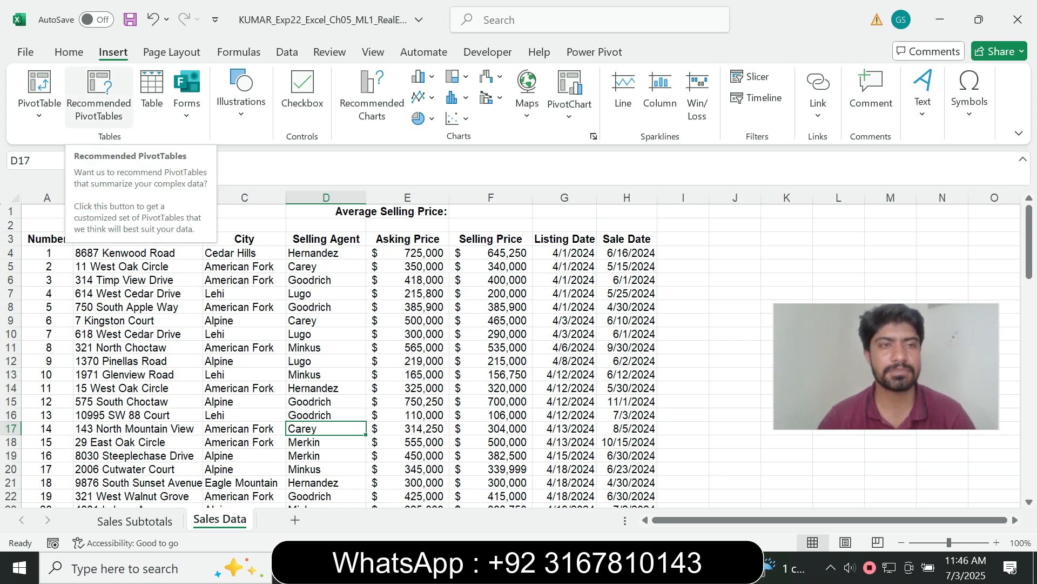
{"action": "left_click", "coordinate": [99, 94]}
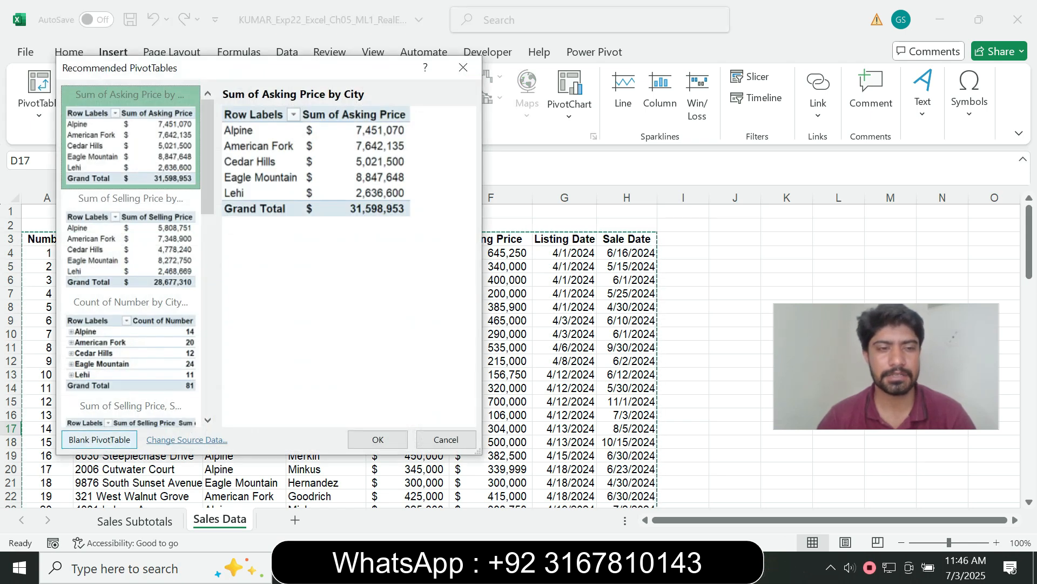
{"action": "left_click", "coordinate": [100, 439]}
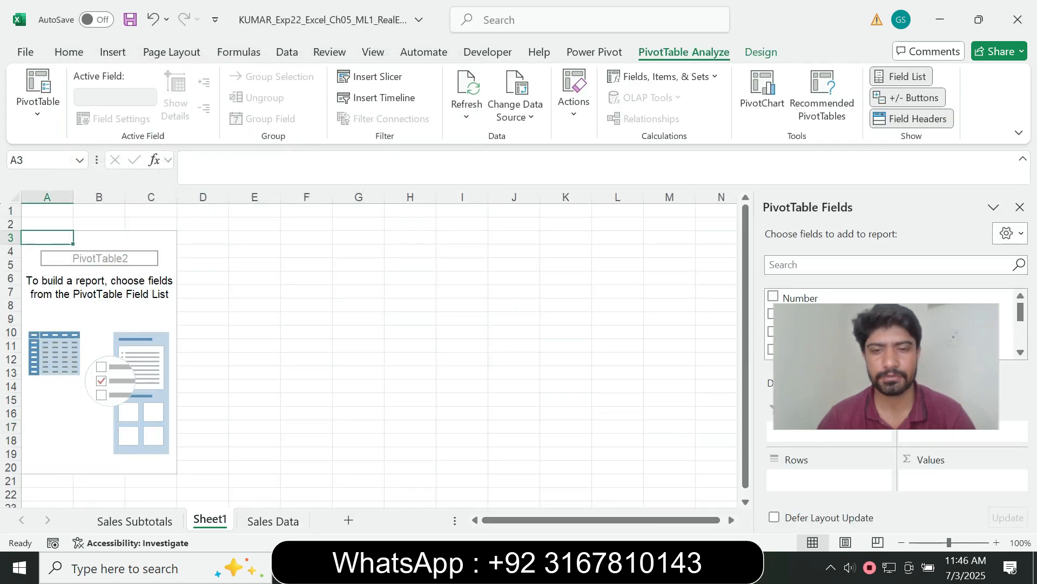
- Switch to Word and mark the new worksheet name "PivotTable" in the step 7 instructions
{"action": "key", "text": "alt+Tab"}
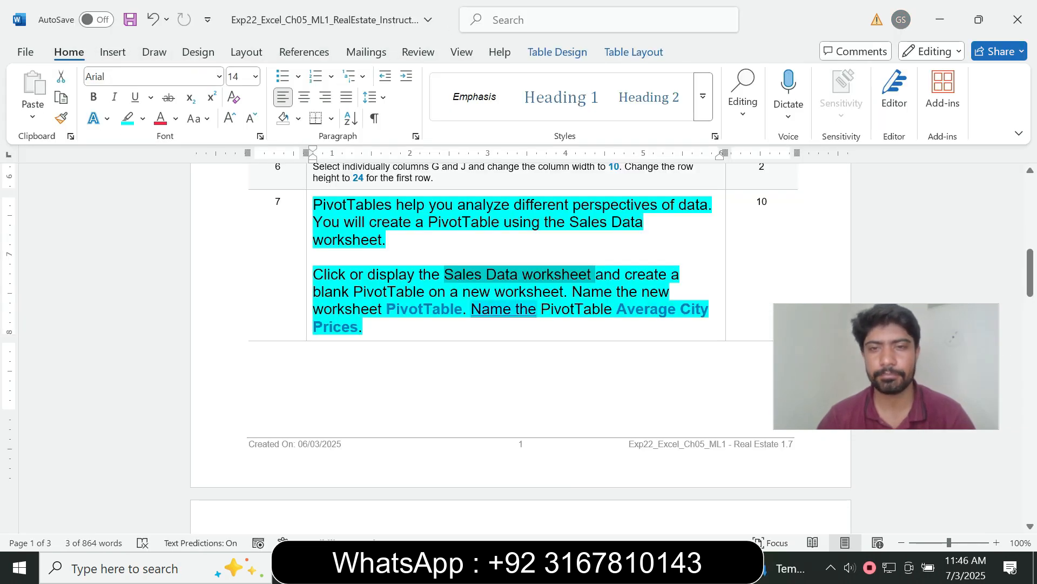
{"action": "left_click", "coordinate": [472, 292]}
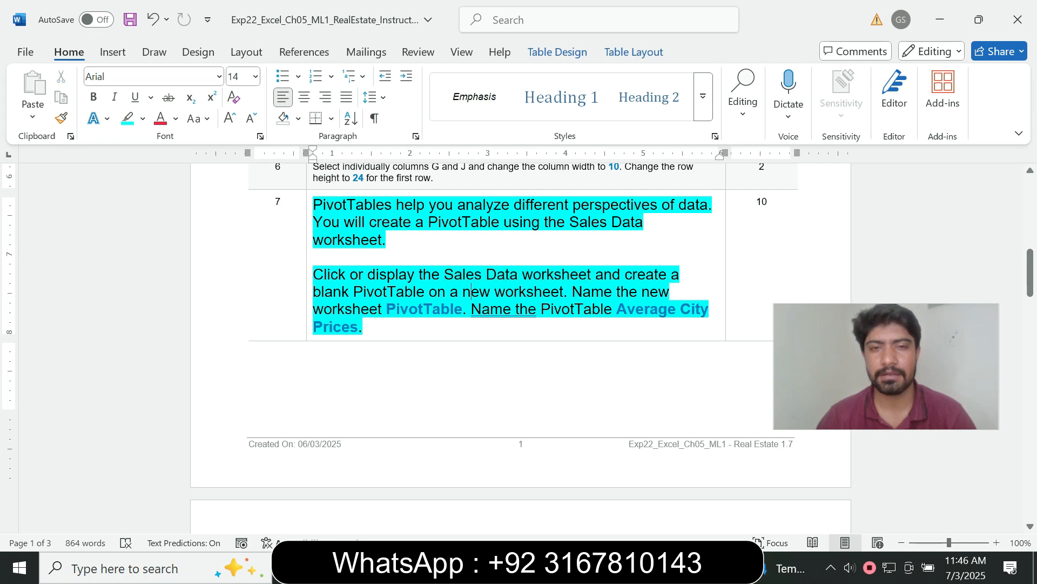
{"action": "left_click_drag", "start_coordinate": [430, 292], "coordinate": [563, 292]}
{"action": "left_click", "coordinate": [363, 327]}
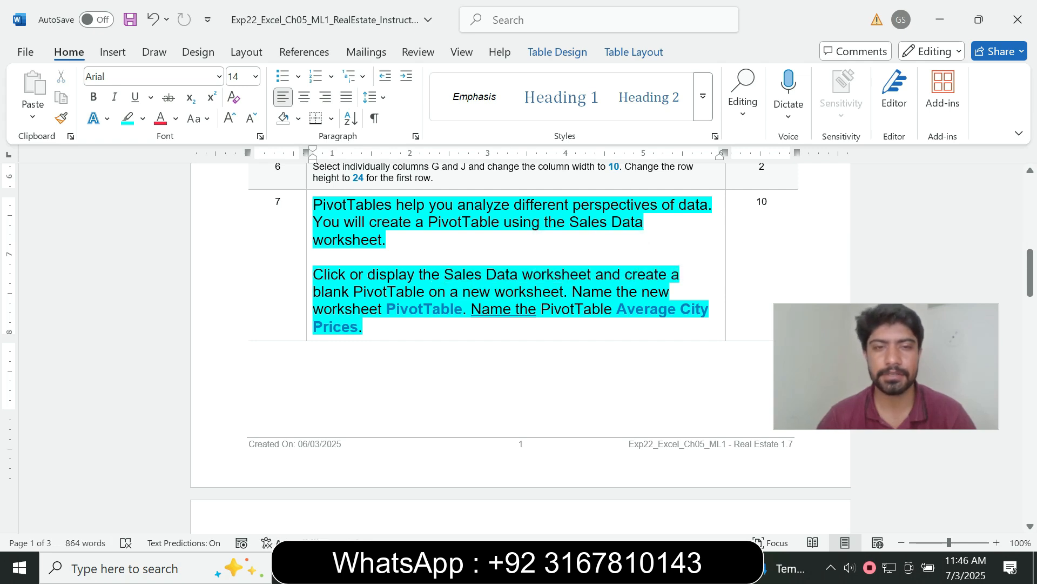
{"action": "left_click_drag", "start_coordinate": [386, 309], "coordinate": [464, 309]}
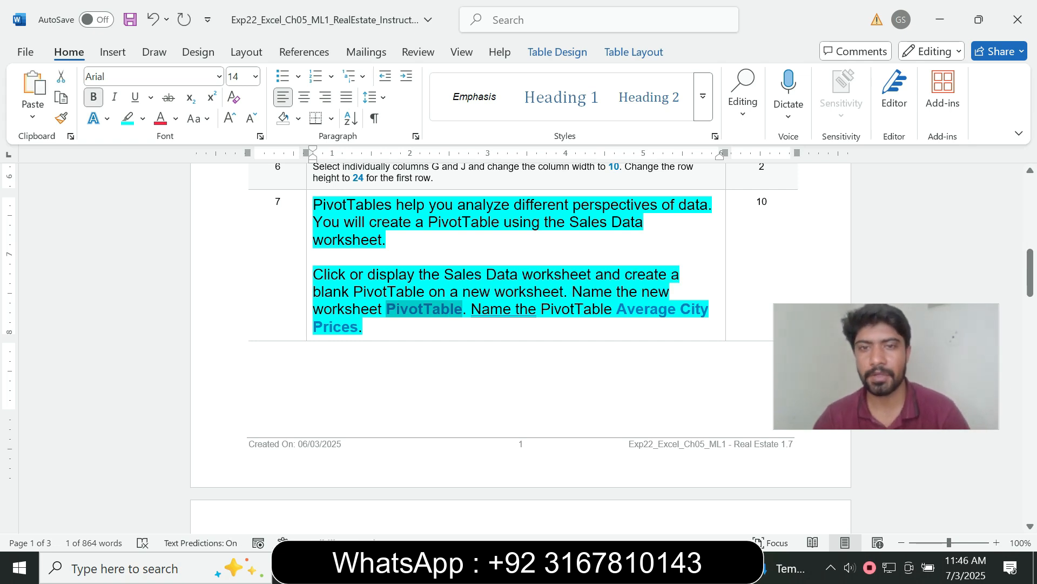
- Switch to Excel and rename the blank PivotTable on Sheet1 as PivotTable
{"action": "key", "text": "alt+Tab"}
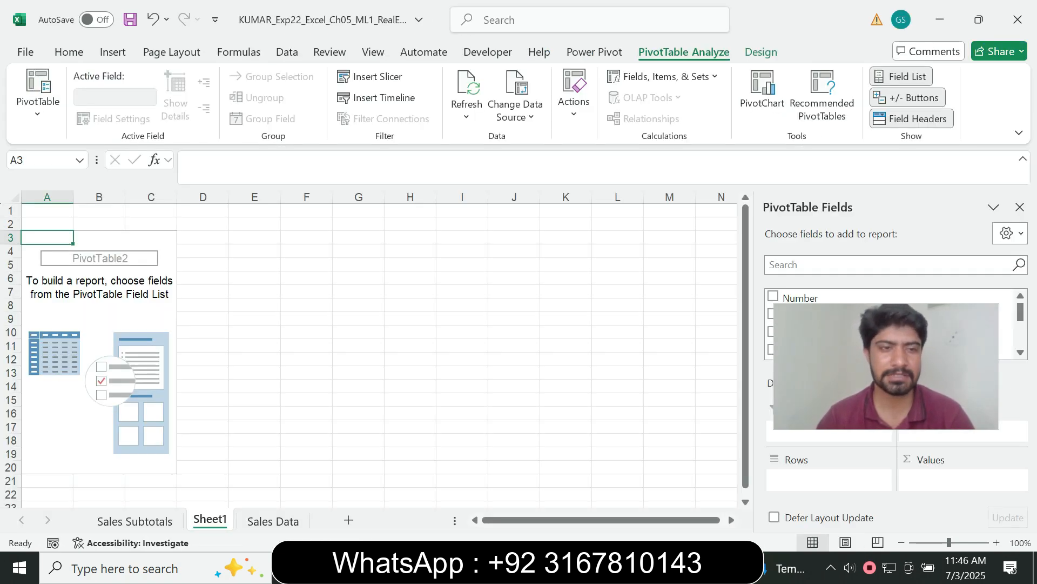
{"action": "left_click", "coordinate": [38, 101]}
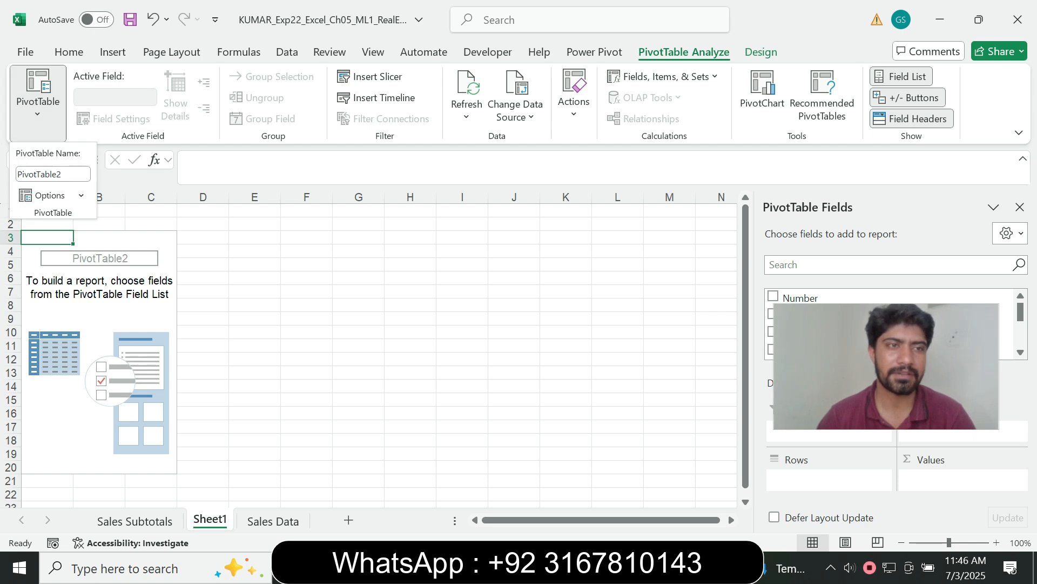
{"action": "left_click", "coordinate": [53, 174]}
{"action": "left_click", "coordinate": [71, 174]}
{"action": "key", "text": "BackSpace"}
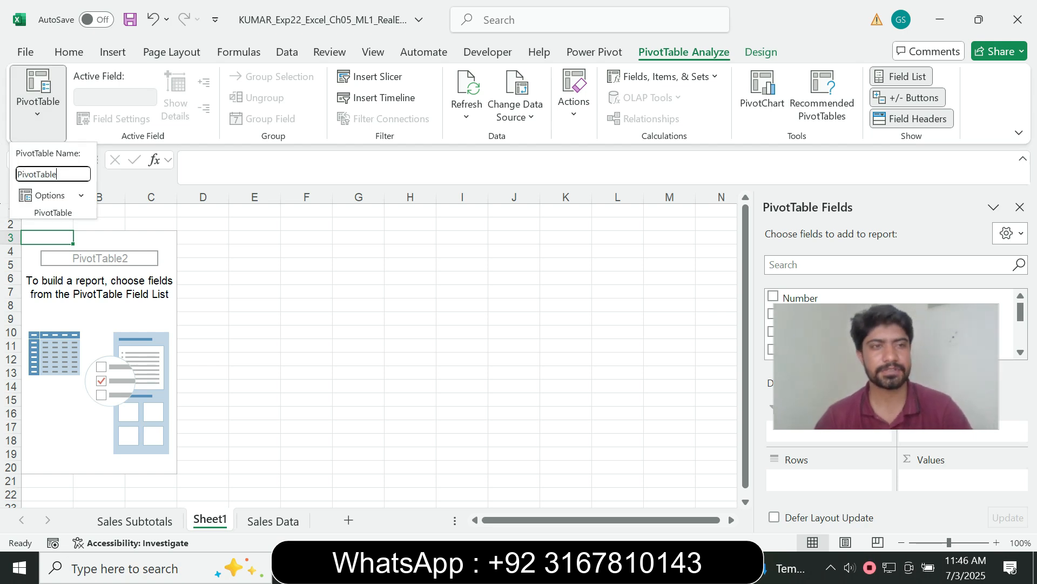
{"action": "key", "text": "Return"}
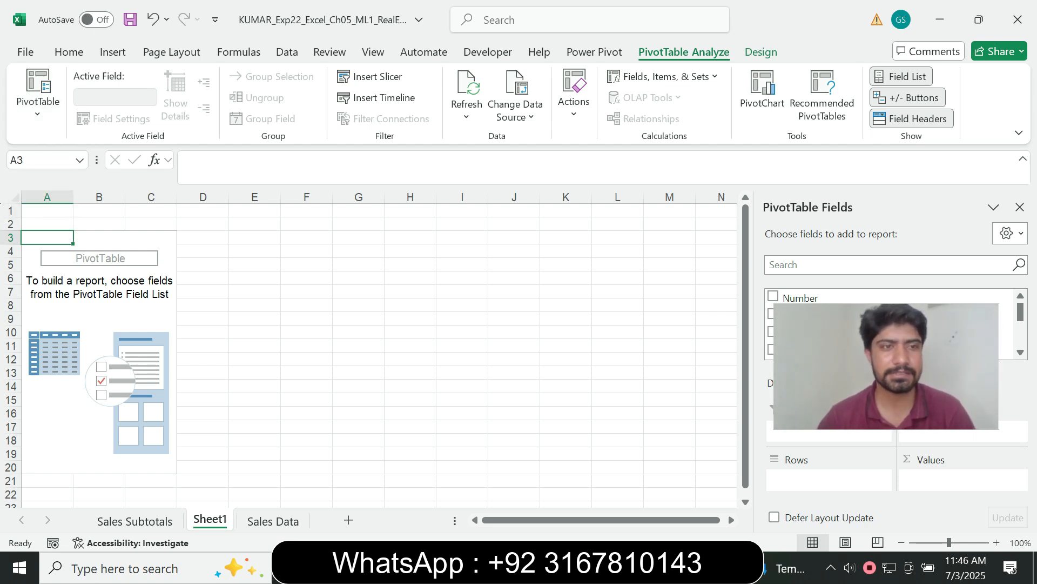
- Copy the name "Average City Prices" from step 7 in Word and use it to rename Sheet1 in Excel
{"action": "key", "text": "alt+Tab"}
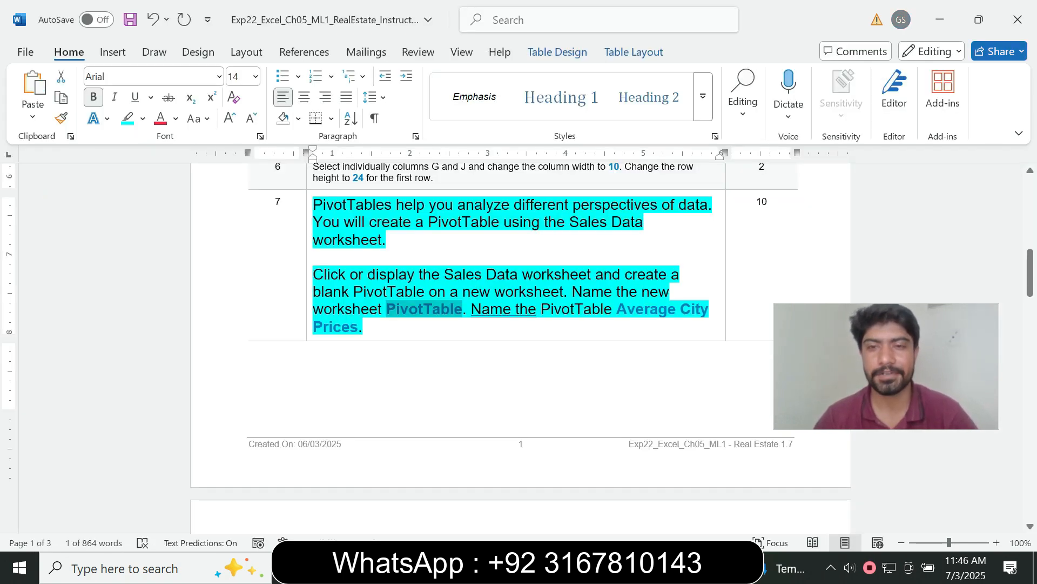
{"action": "left_click_drag", "start_coordinate": [617, 310], "coordinate": [363, 327]}
{"action": "key", "text": "ctrl+c"}
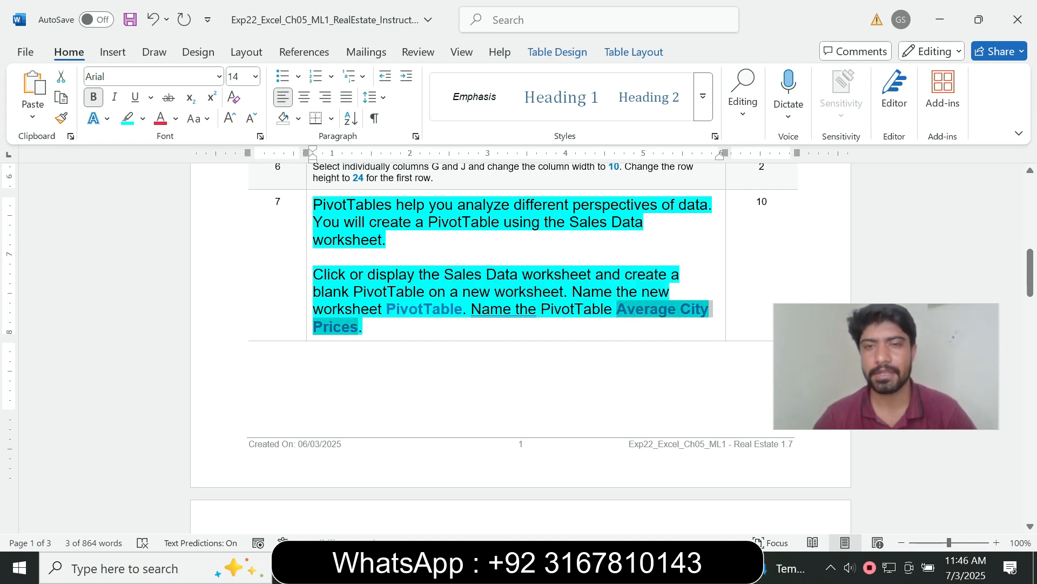
{"action": "key", "text": "alt+Tab"}
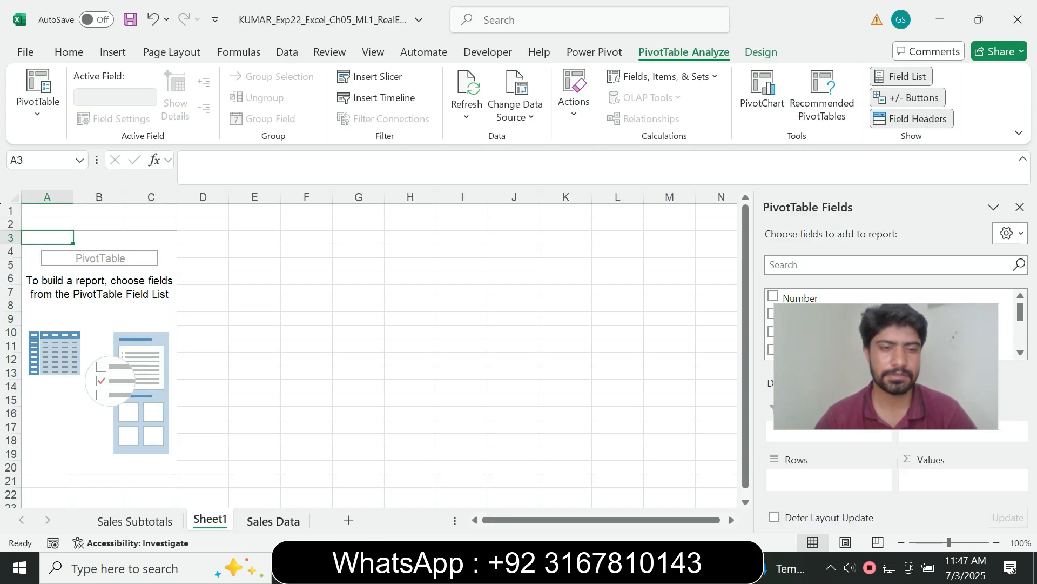
{"action": "right_click", "coordinate": [208, 520]}
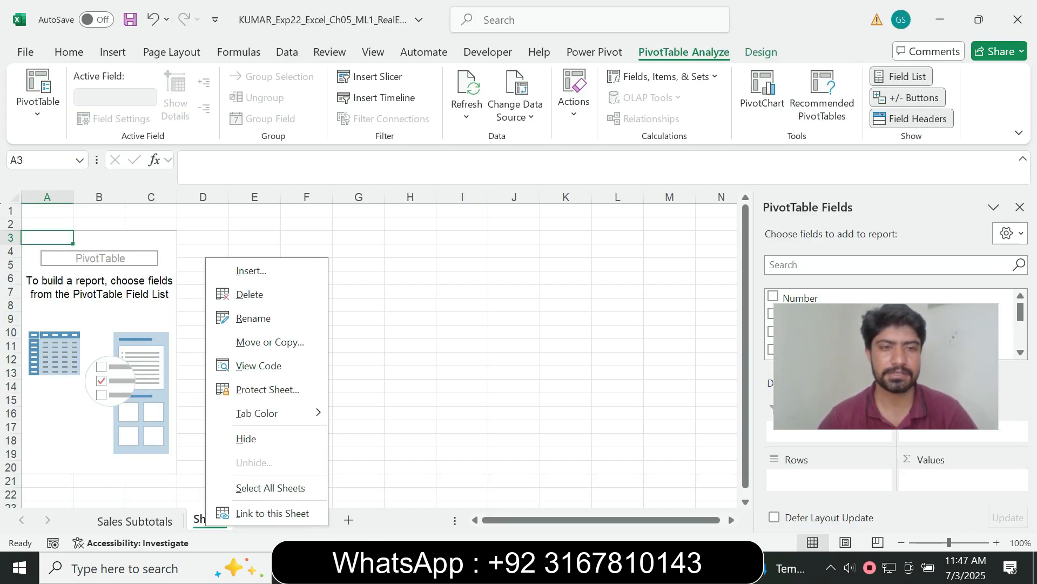
{"action": "left_click", "coordinate": [254, 317]}
{"action": "key", "text": "ctrl+v"}
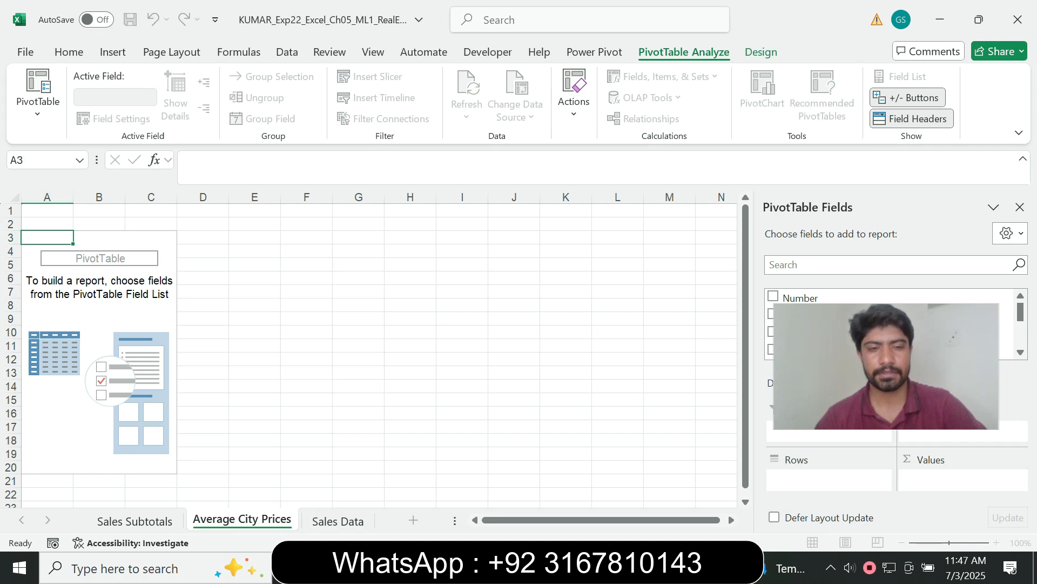
{"action": "left_click", "coordinate": [359, 413]}
- Switch to Word, set the step 7 instruction text to font size 9 and remove its highlighting
{"action": "key", "text": "alt+Tab"}
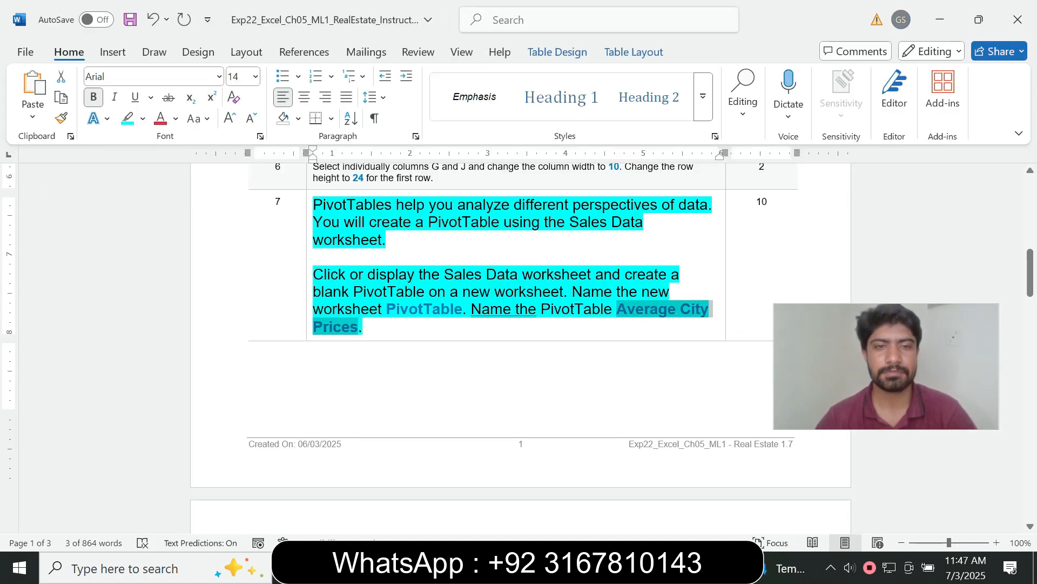
{"action": "left_click", "coordinate": [309, 327]}
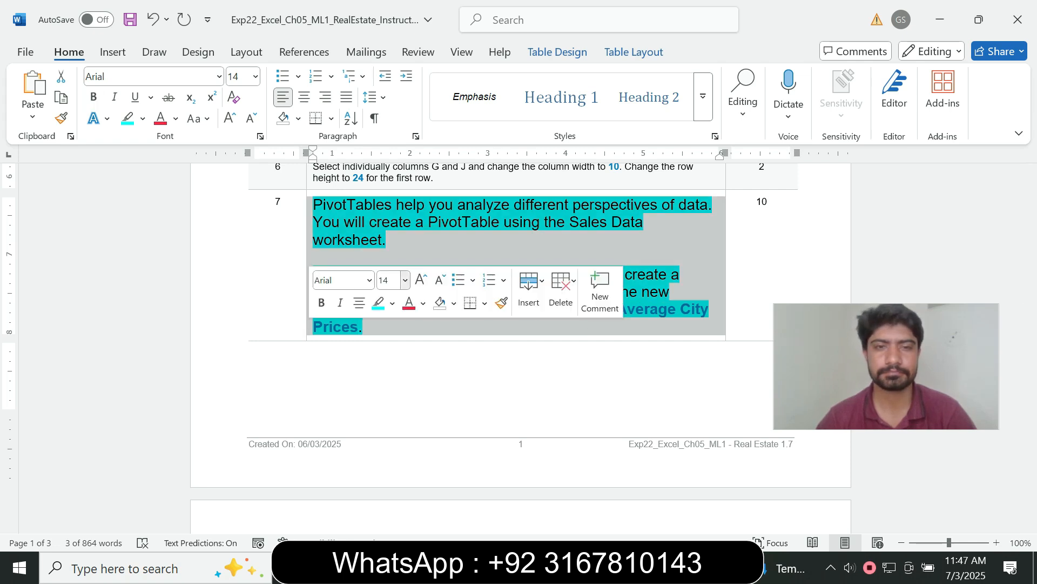
{"action": "left_click", "coordinate": [405, 280]}
{"action": "left_click", "coordinate": [389, 31]}
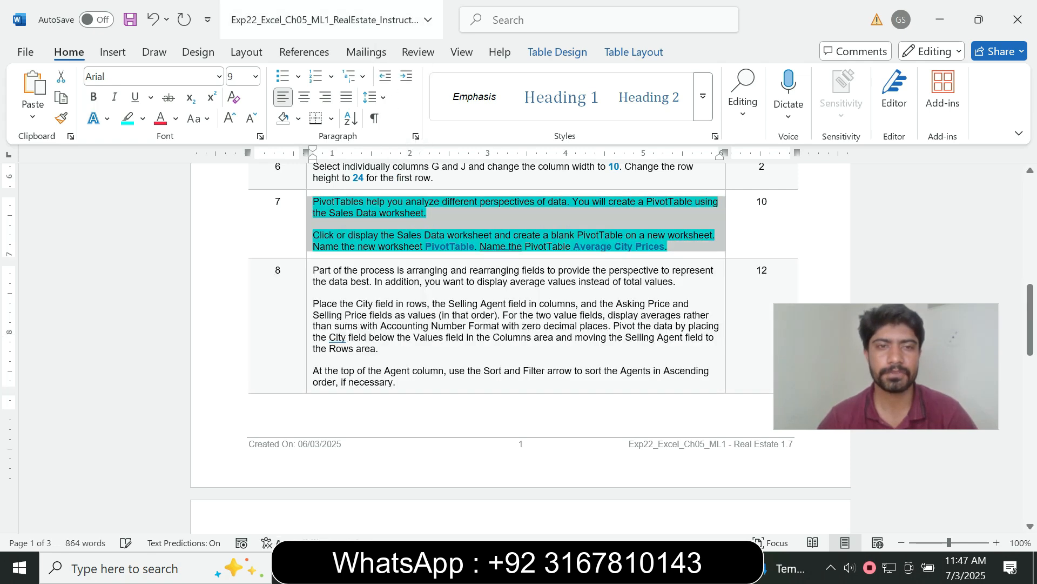
{"action": "left_click", "coordinate": [143, 118]}
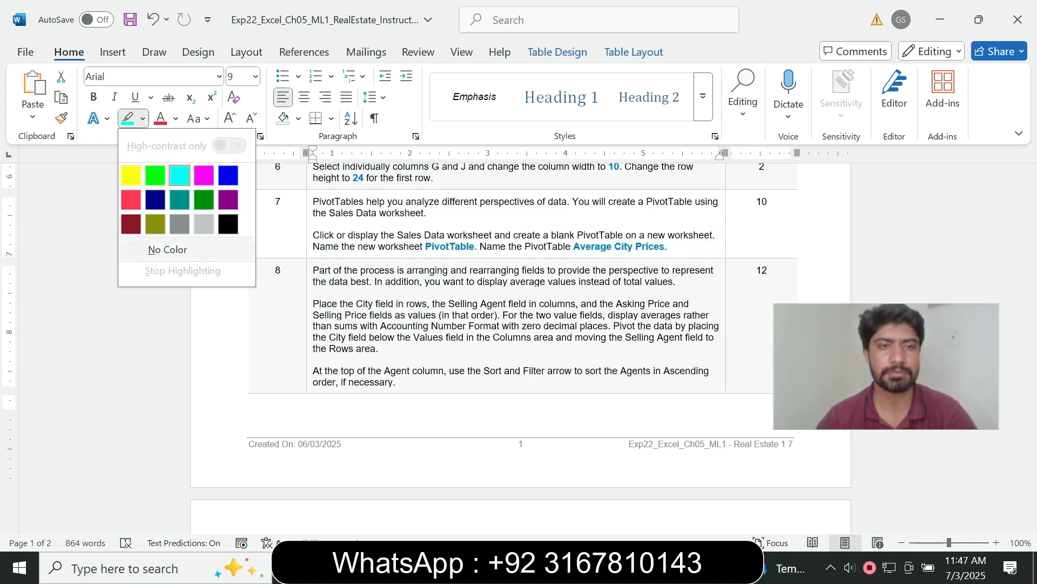
{"action": "left_click", "coordinate": [162, 249]}
- Select the step 8 instruction text and open its font size choices
{"action": "left_click", "coordinate": [309, 371]}
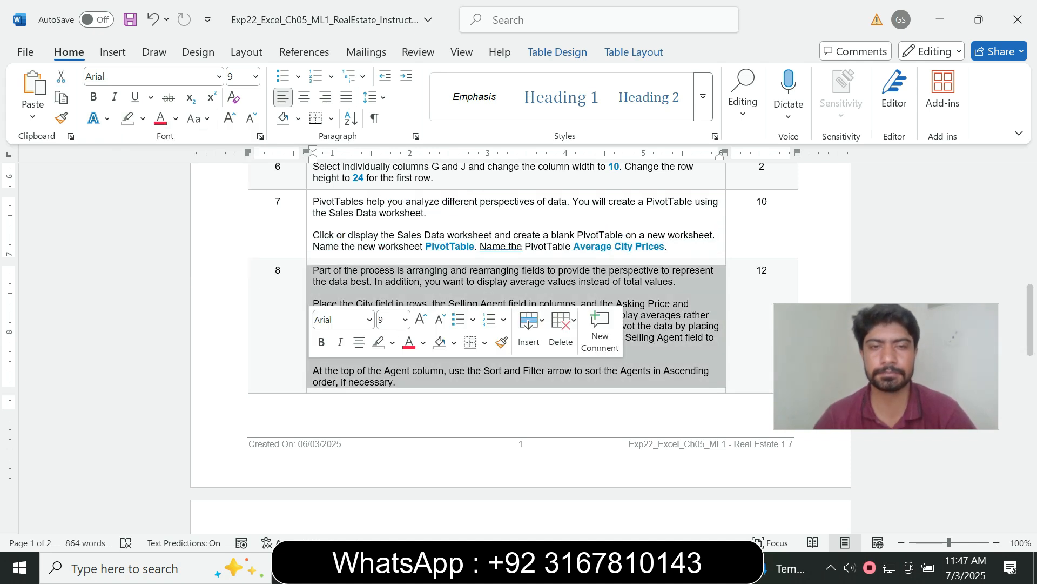
{"action": "left_click", "coordinate": [405, 319]}
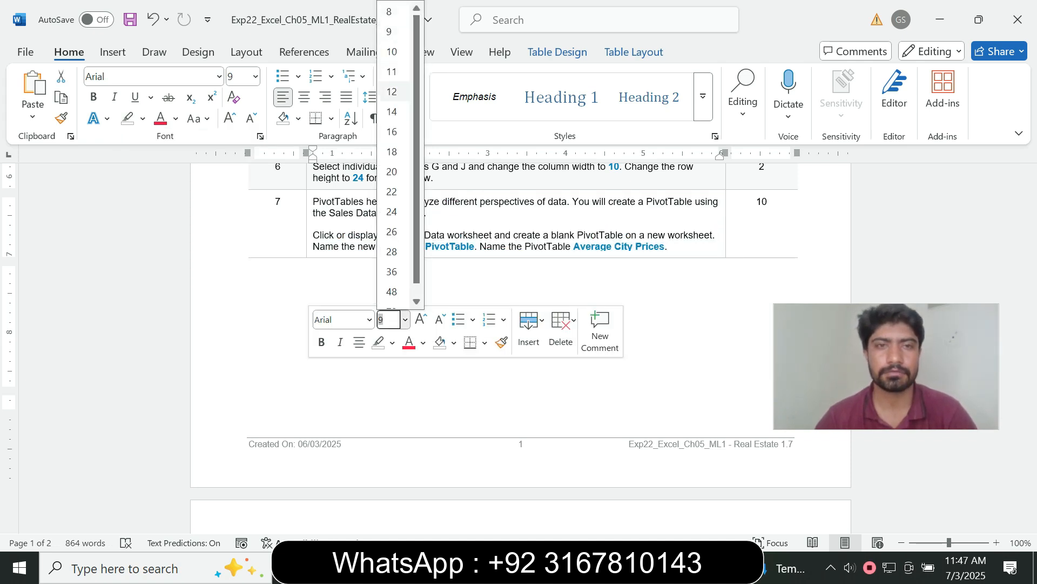
- Format the step 8 instruction text at 12 pt with turquoise highlighting
{"action": "left_click", "coordinate": [395, 91]}
{"action": "left_click", "coordinate": [143, 118]}
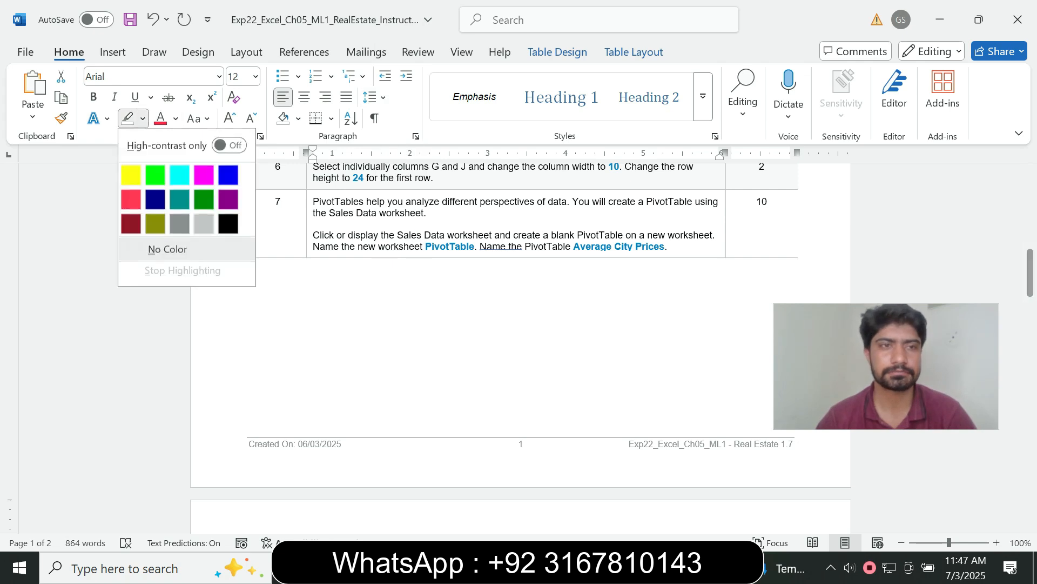
{"action": "left_click", "coordinate": [179, 176]}
{"action": "left_click_drag", "start_coordinate": [1030, 273], "coordinate": [1030, 320]}
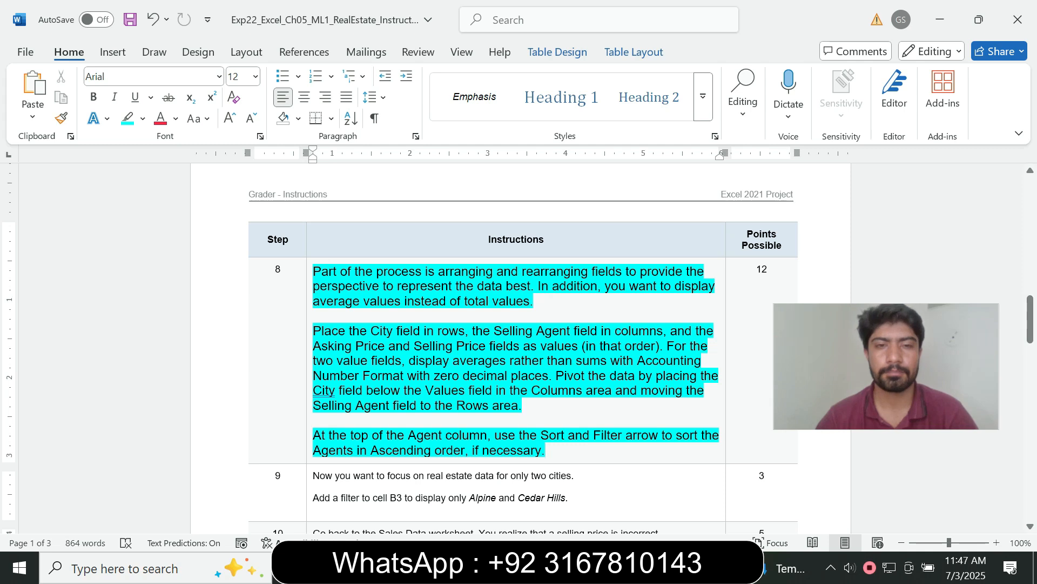
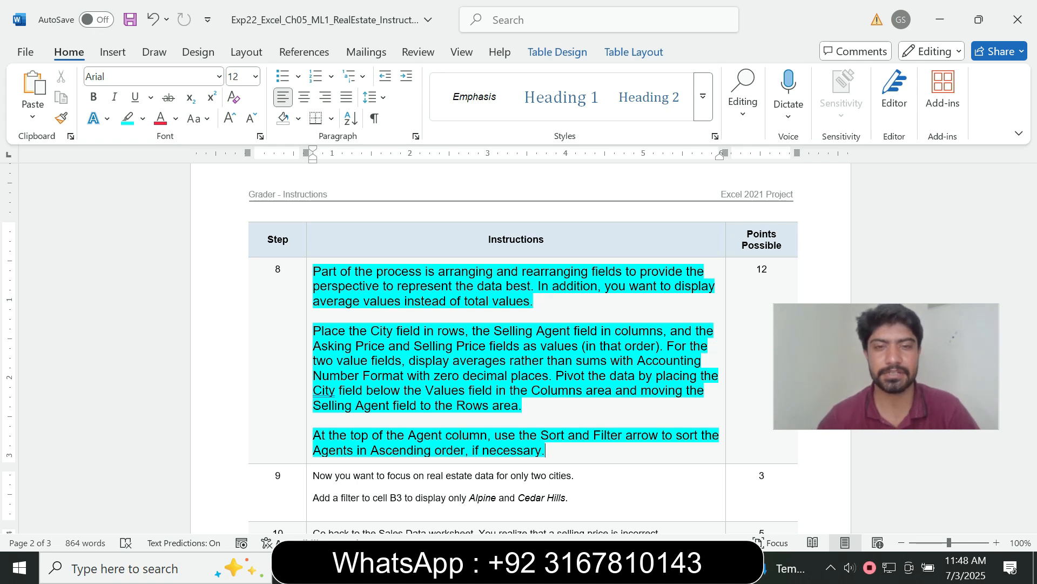
- Following the step 8 instructions, switch to Excel and place the City field in the Rows area of the Average City Prices sheet's PivotTable
{"action": "left_click", "coordinate": [332, 330]}
{"action": "left_click_drag", "start_coordinate": [332, 330], "coordinate": [422, 331]}
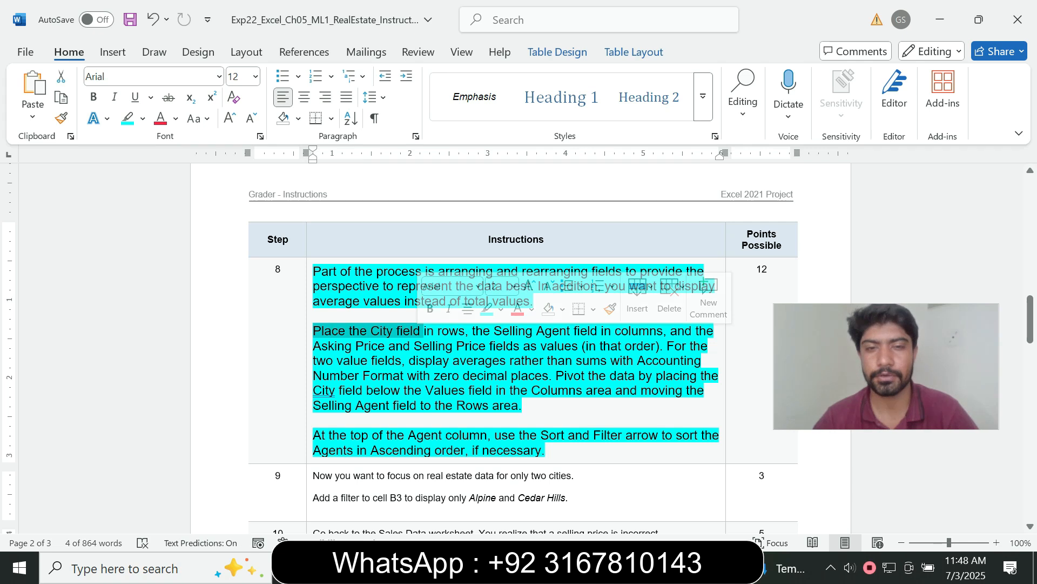
{"action": "key", "text": "alt+Tab"}
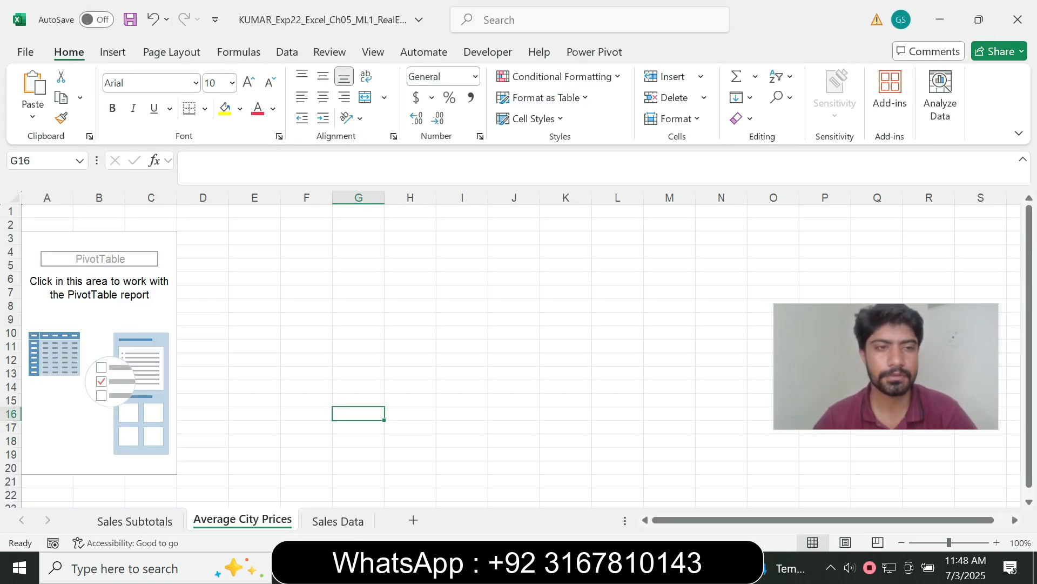
{"action": "left_click", "coordinate": [152, 252]}
{"action": "left_click_drag", "start_coordinate": [886, 367], "coordinate": [632, 215]}
{"action": "key", "text": "alt+Tab"}
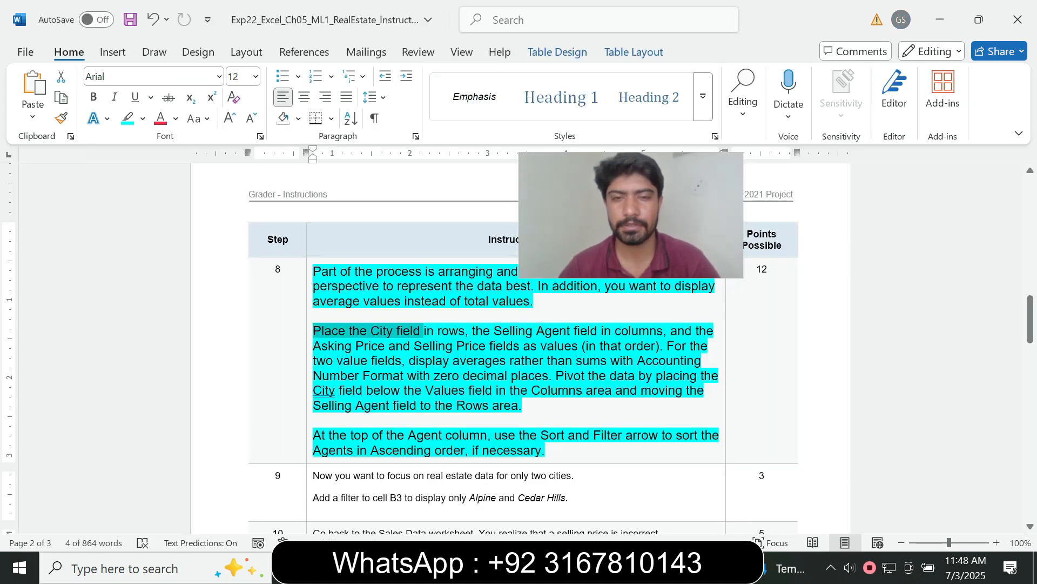
{"action": "left_click_drag", "start_coordinate": [371, 331], "coordinate": [466, 331]}
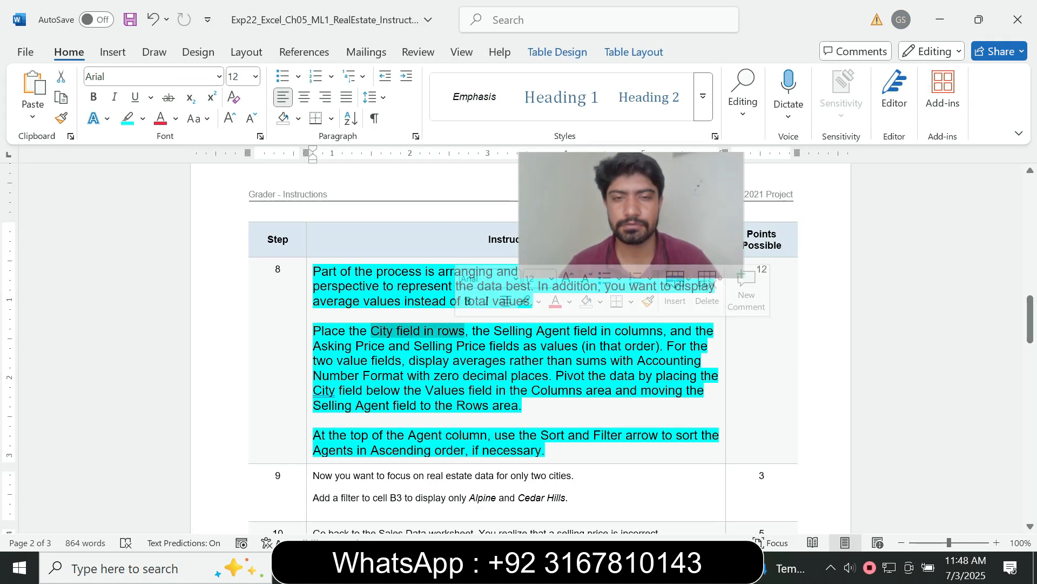
{"action": "key", "text": "alt+Tab"}
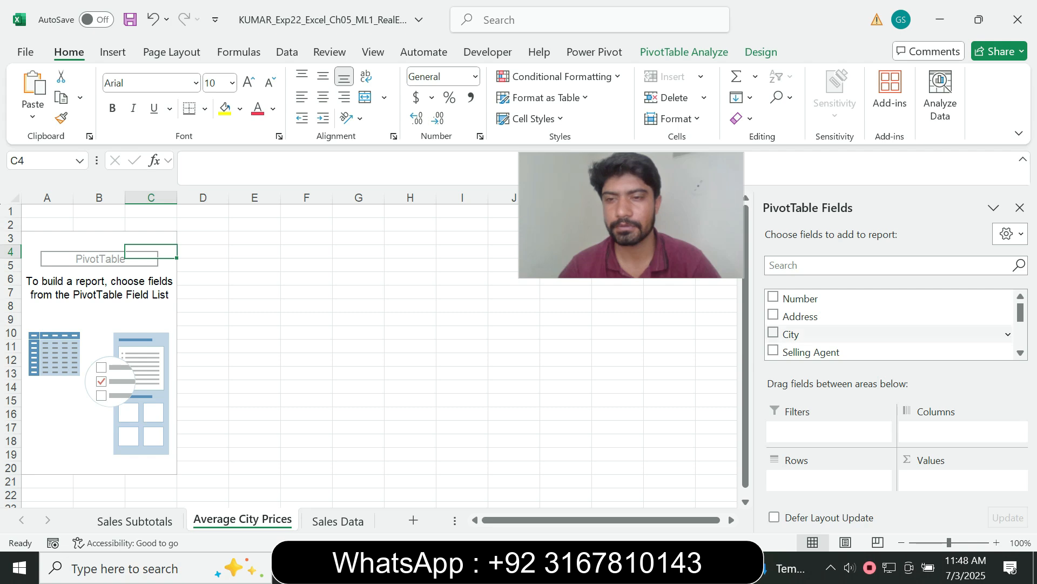
{"action": "left_click", "coordinate": [773, 333]}
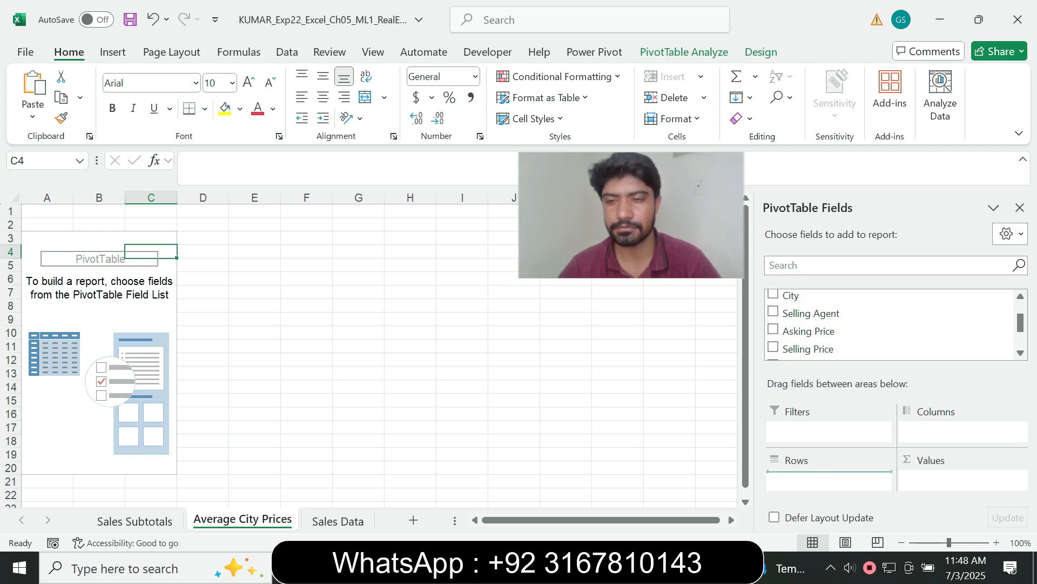
- Check the next field in the Word instructions and place Selling Agent in the PivotTable's Columns area in Excel
{"action": "key", "text": "alt+Tab"}
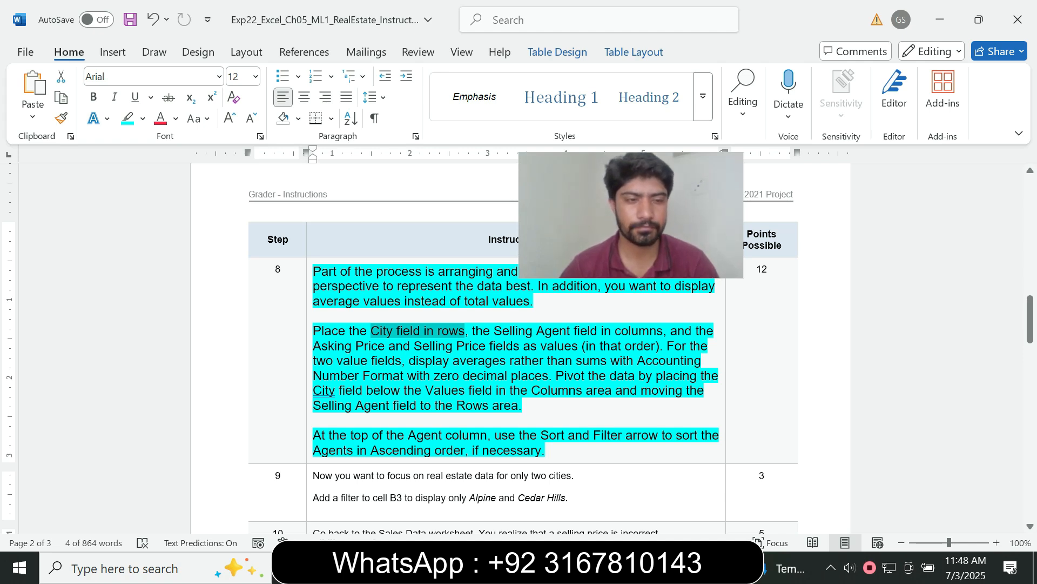
{"action": "left_click_drag", "start_coordinate": [493, 330], "coordinate": [573, 330]}
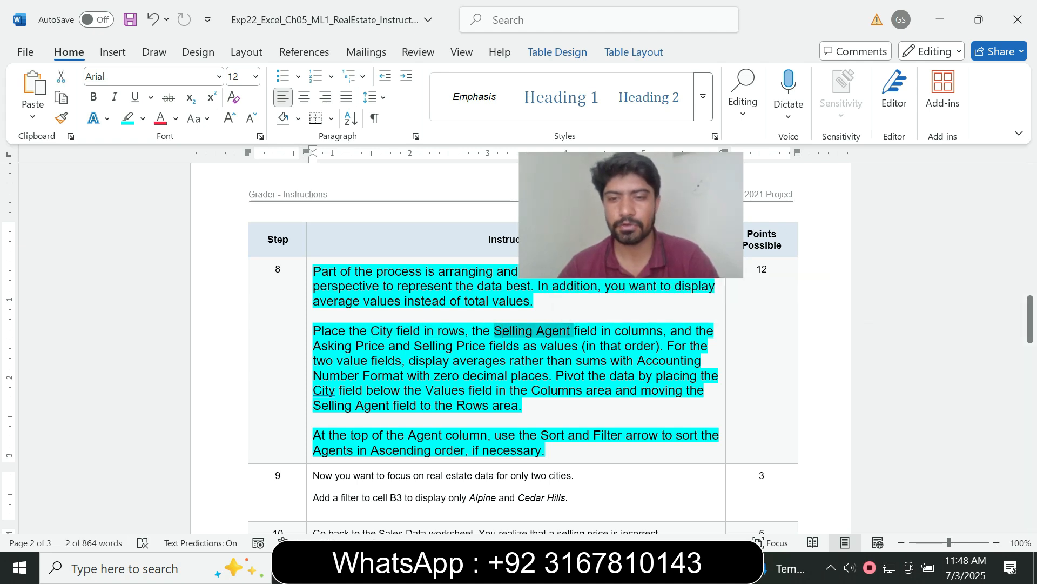
{"action": "key", "text": "alt+Tab"}
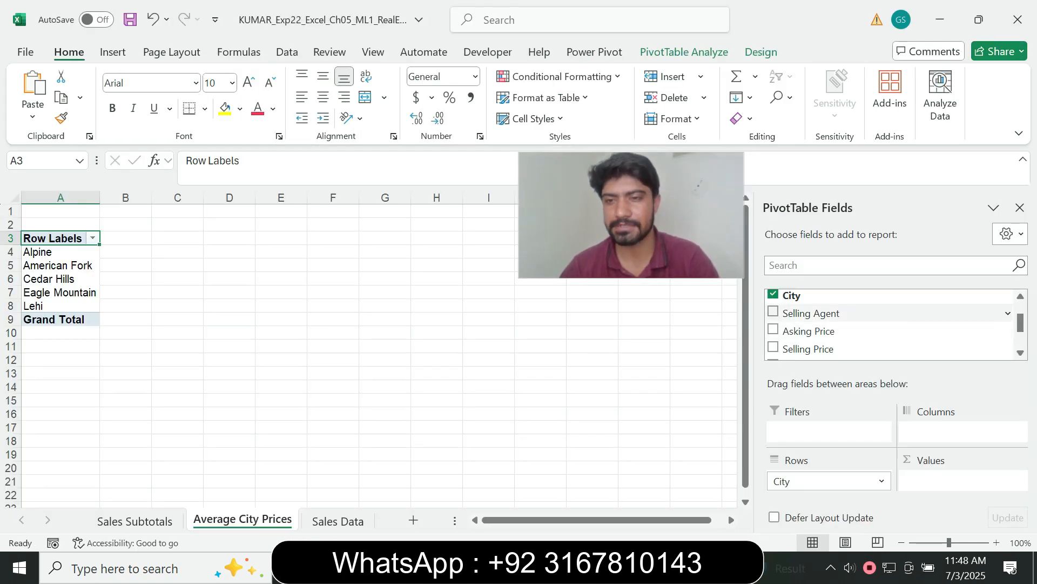
{"action": "left_click_drag", "start_coordinate": [810, 313], "coordinate": [962, 432]}
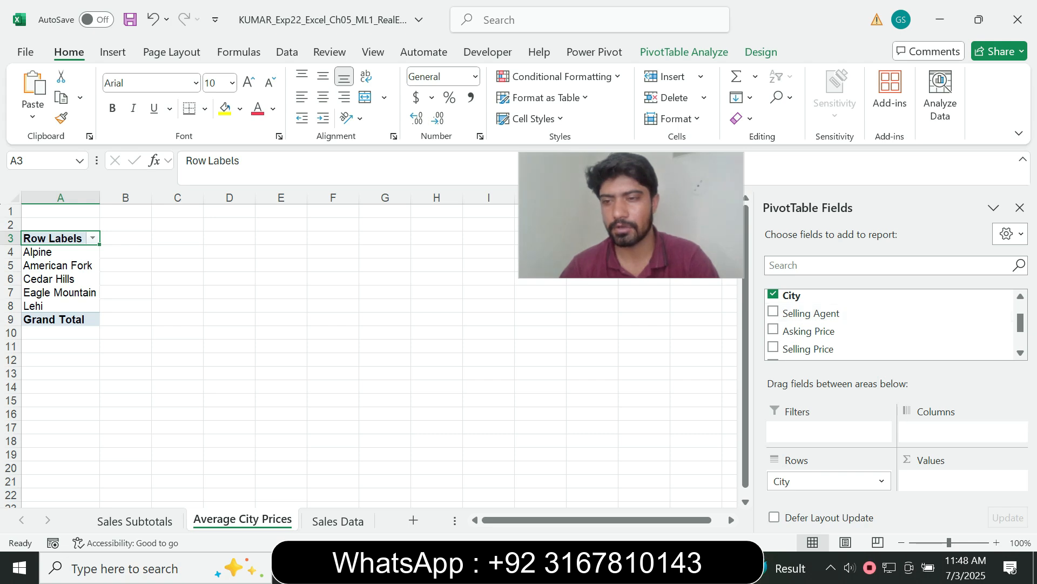
- Check the value fields in the Word instructions and add Asking Price, followed by Selling Price, to the PivotTable's Values area in Excel
{"action": "key", "text": "alt+Tab"}
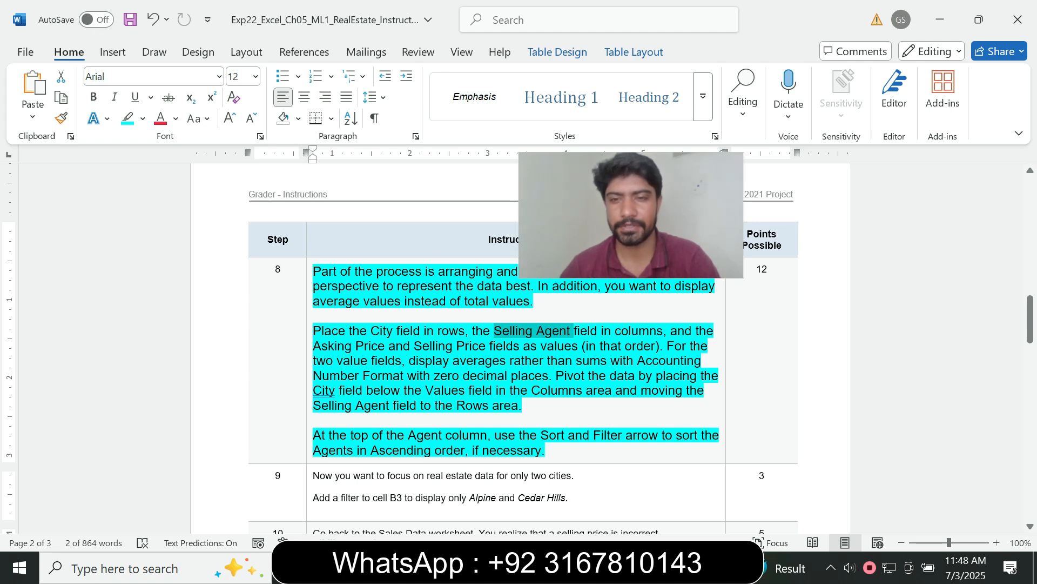
{"action": "left_click_drag", "start_coordinate": [671, 330], "coordinate": [660, 346]}
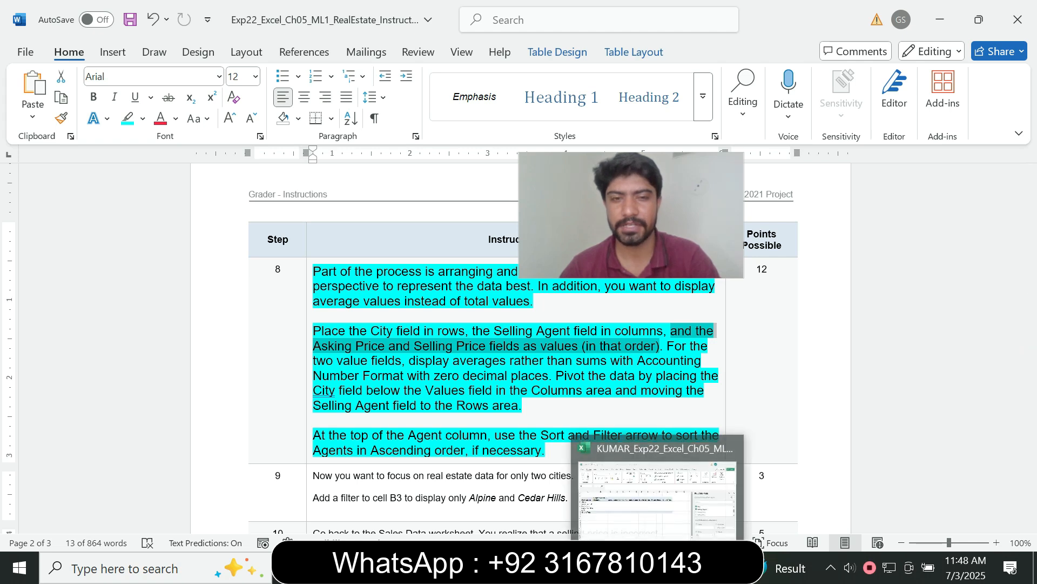
{"action": "left_click", "coordinate": [659, 567]}
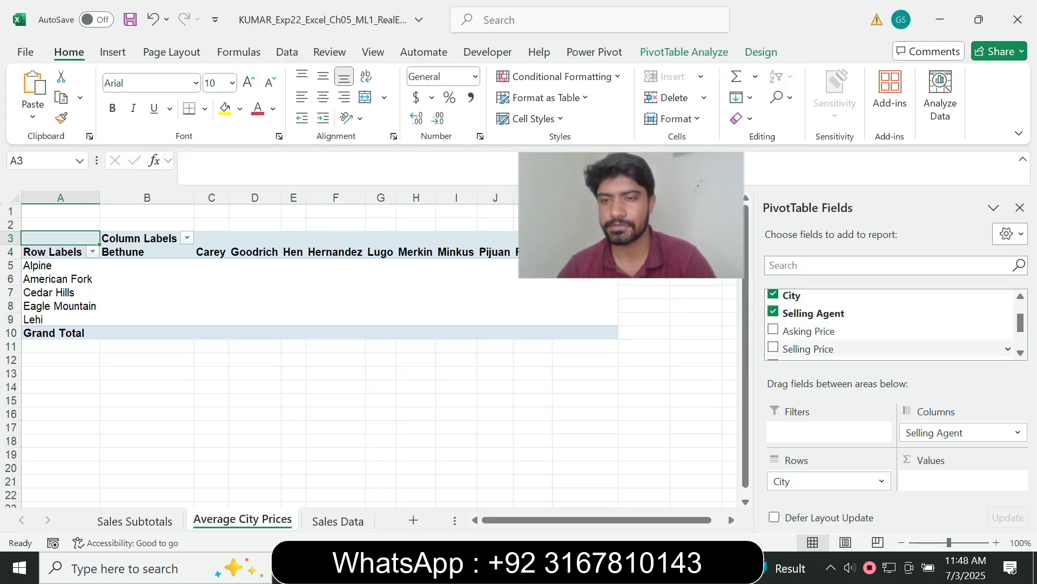
{"action": "left_click_drag", "start_coordinate": [808, 331], "coordinate": [961, 481]}
{"action": "left_click_drag", "start_coordinate": [808, 349], "coordinate": [960, 489]}
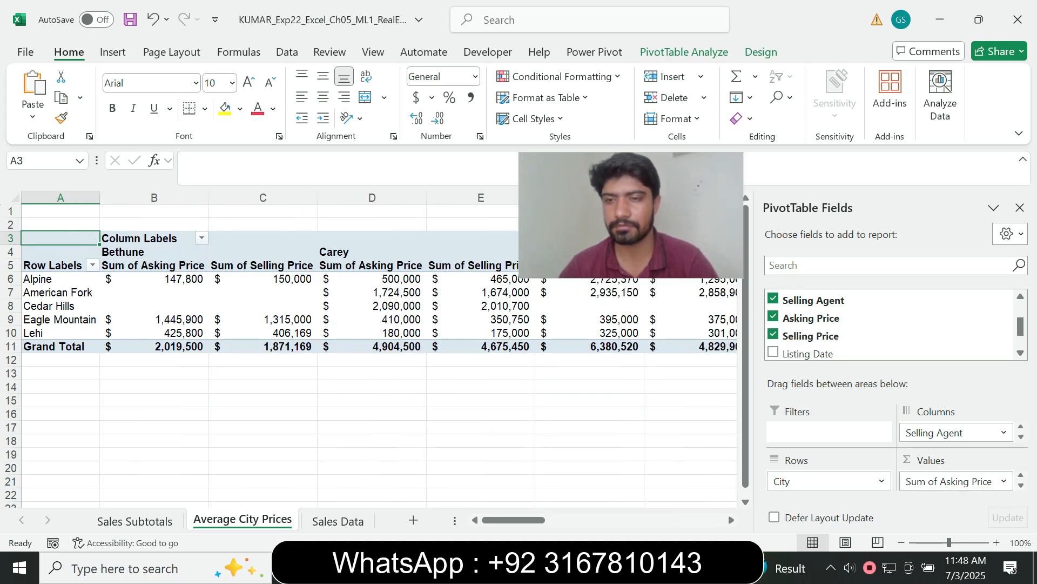
- Review the value field requirements in Word and set the Asking Price value field to summarize by Average in Excel
{"action": "key", "text": "alt+Tab"}
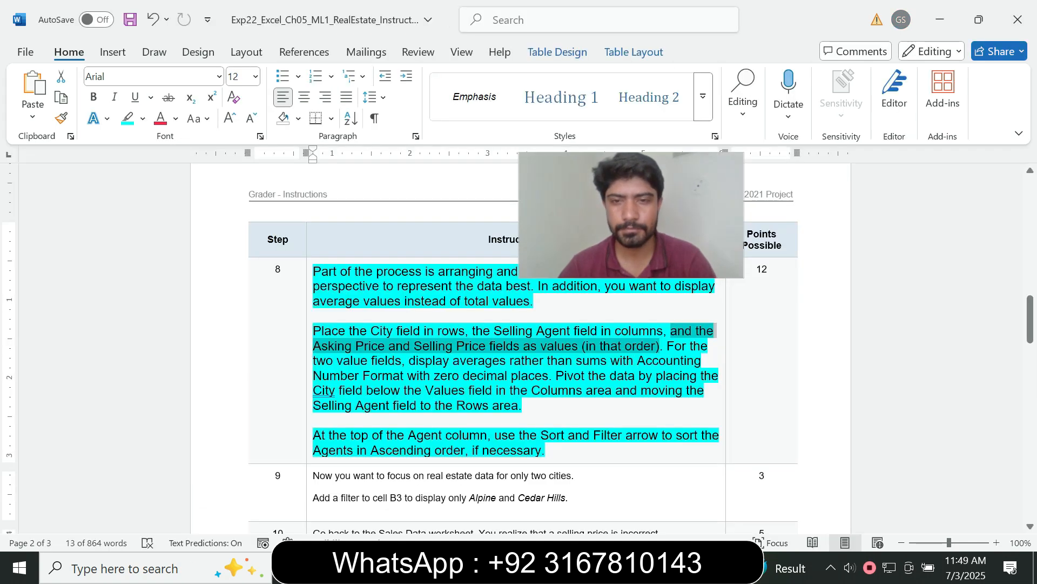
{"action": "left_click", "coordinate": [337, 361]}
{"action": "left_click_drag", "start_coordinate": [337, 361], "coordinate": [576, 360]}
{"action": "left_click", "coordinate": [419, 360]}
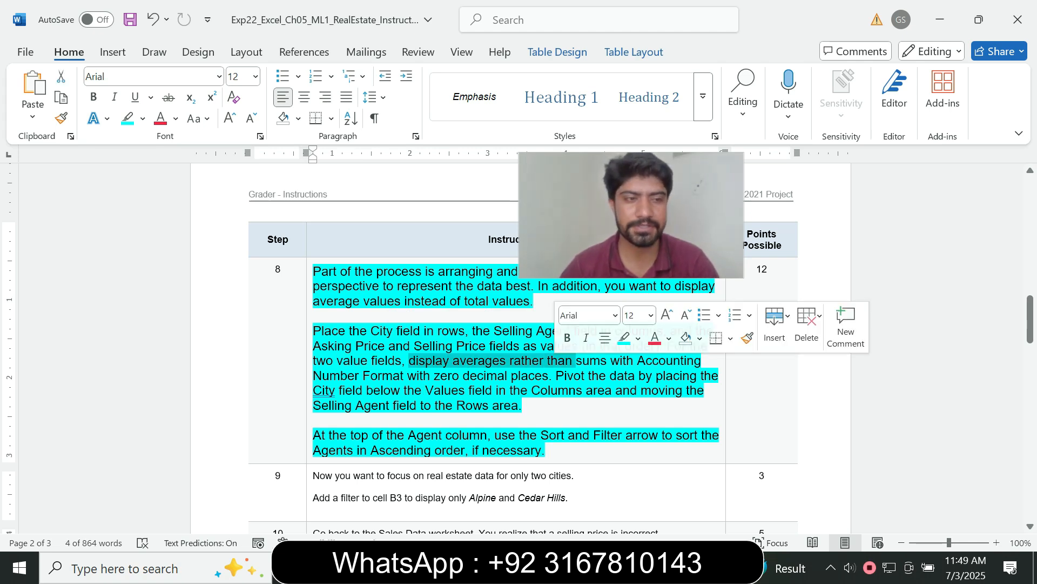
{"action": "left_click", "coordinate": [652, 376]}
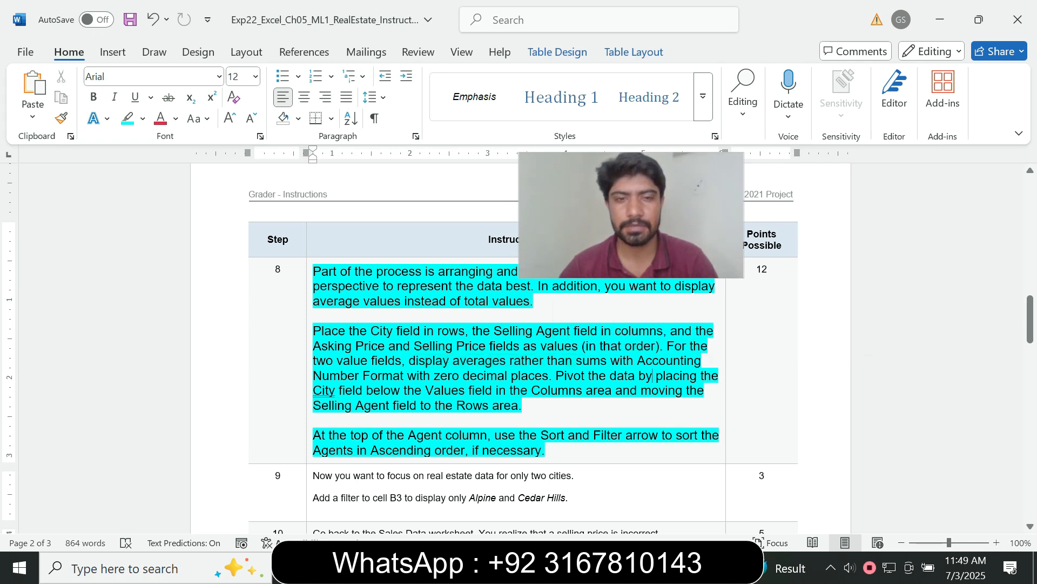
{"action": "left_click_drag", "start_coordinate": [409, 361], "coordinate": [548, 375]}
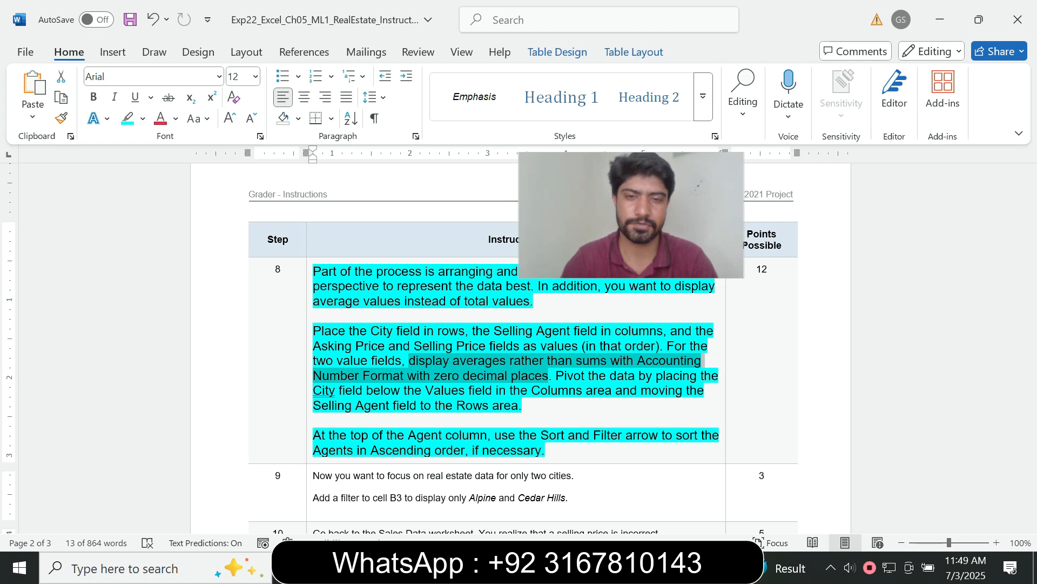
{"action": "key", "text": "alt+Tab"}
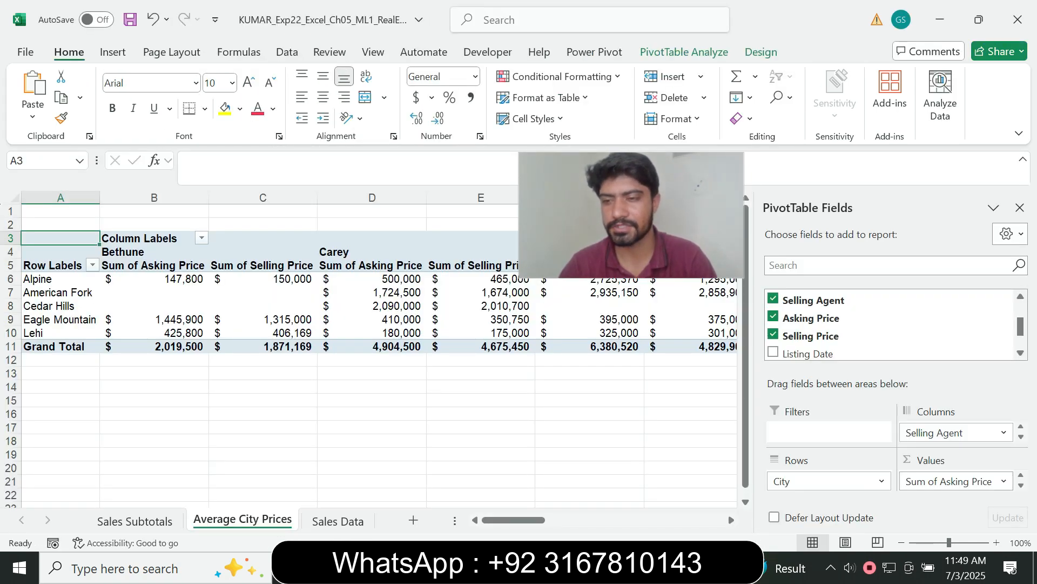
{"action": "left_click", "coordinate": [1004, 481]}
{"action": "left_click", "coordinate": [951, 459]}
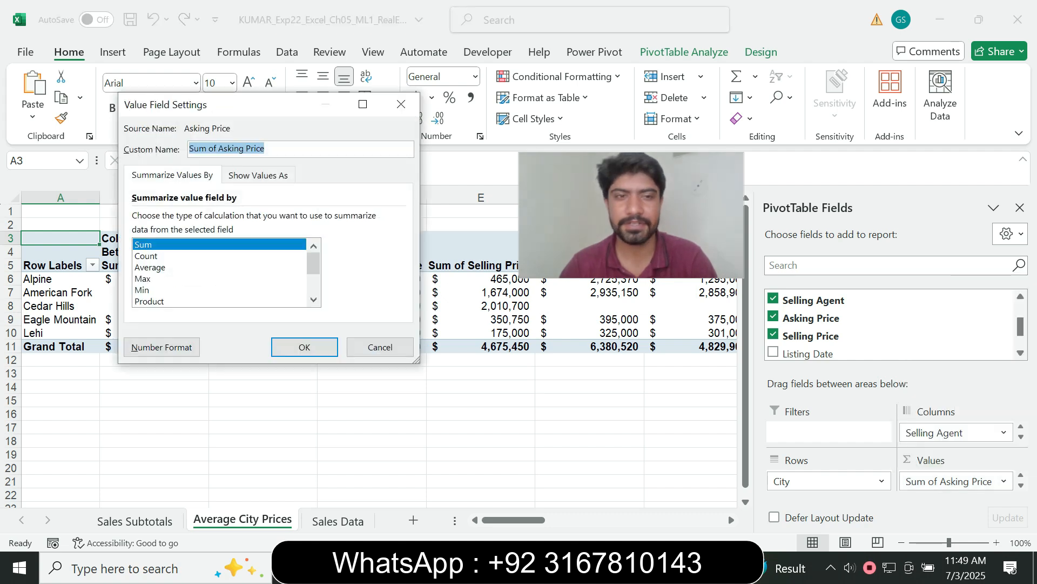
{"action": "left_click", "coordinate": [162, 256]}
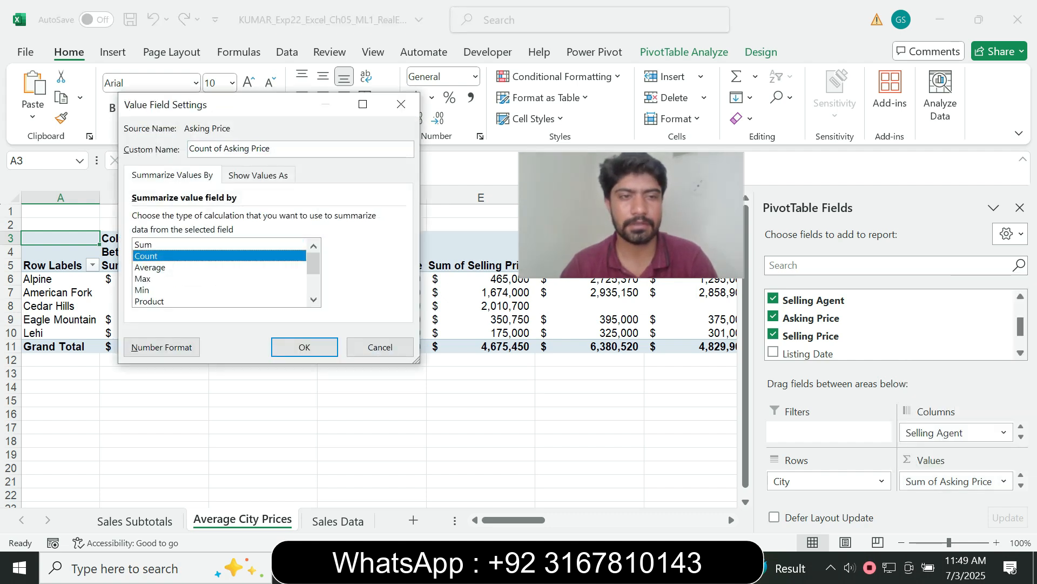
{"action": "left_click", "coordinate": [162, 267]}
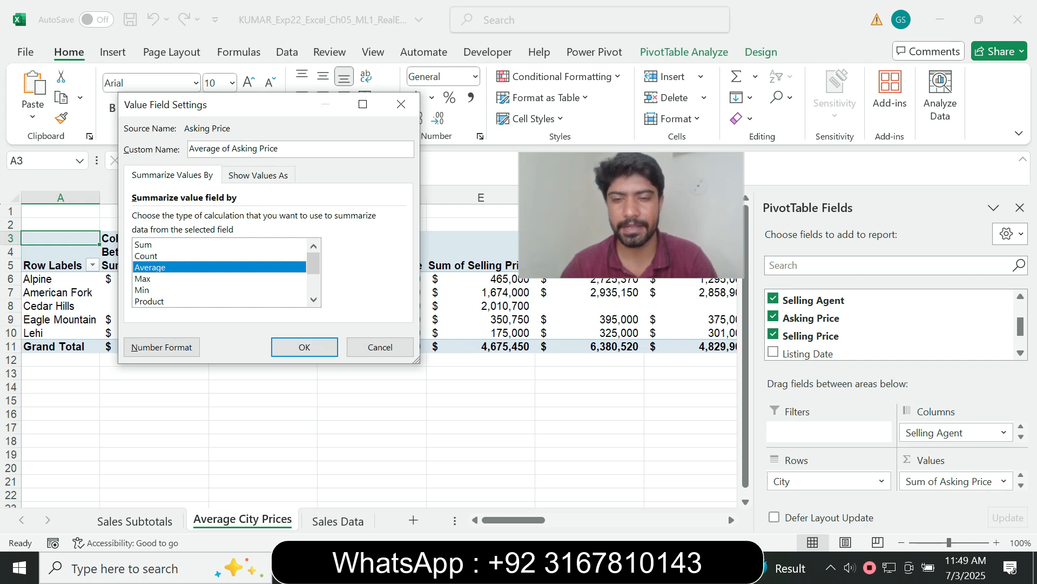
- Recheck the format requirement in Word and apply the Accounting number format with 0 decimal places and $ symbol to the Asking Price averages
{"action": "key", "text": "alt+Tab"}
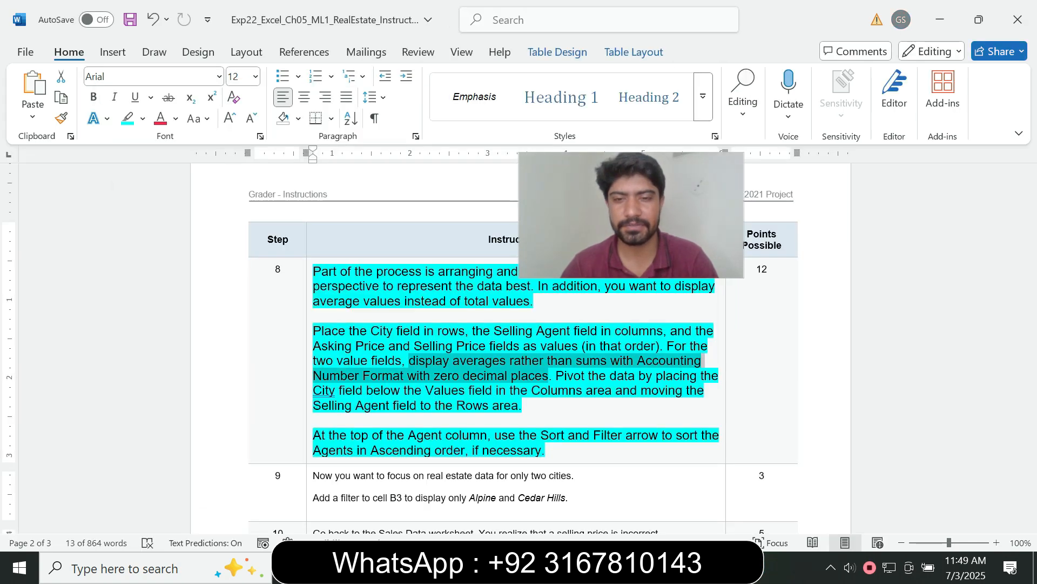
{"action": "left_click", "coordinate": [660, 567]}
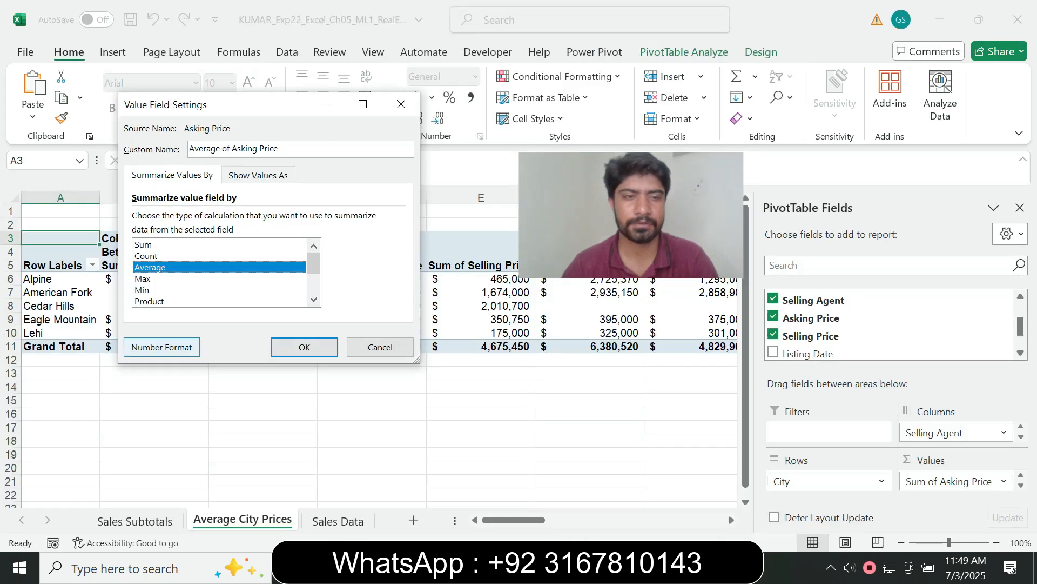
{"action": "left_click", "coordinate": [161, 347]}
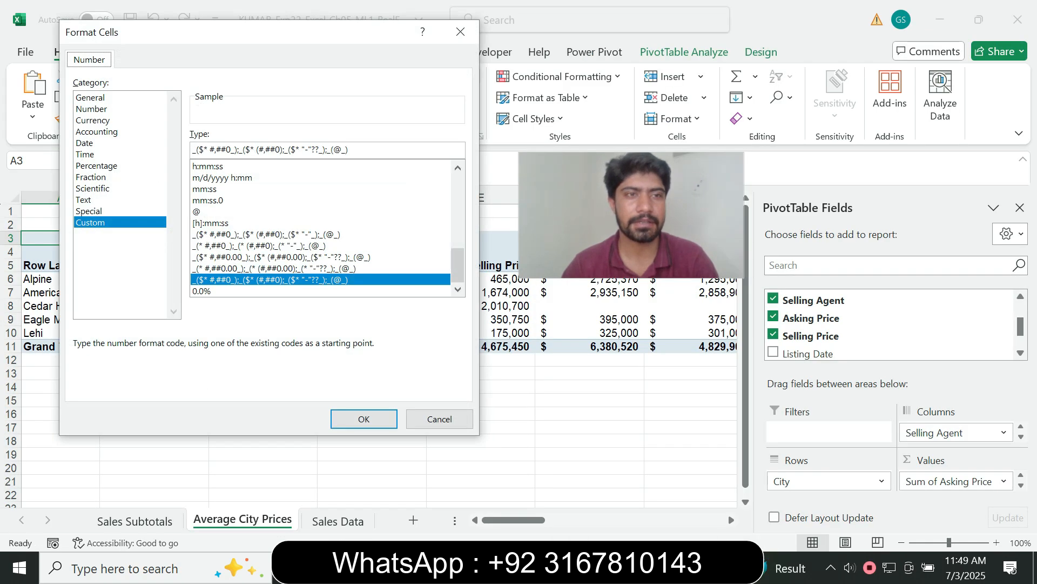
{"action": "left_click", "coordinate": [97, 131]}
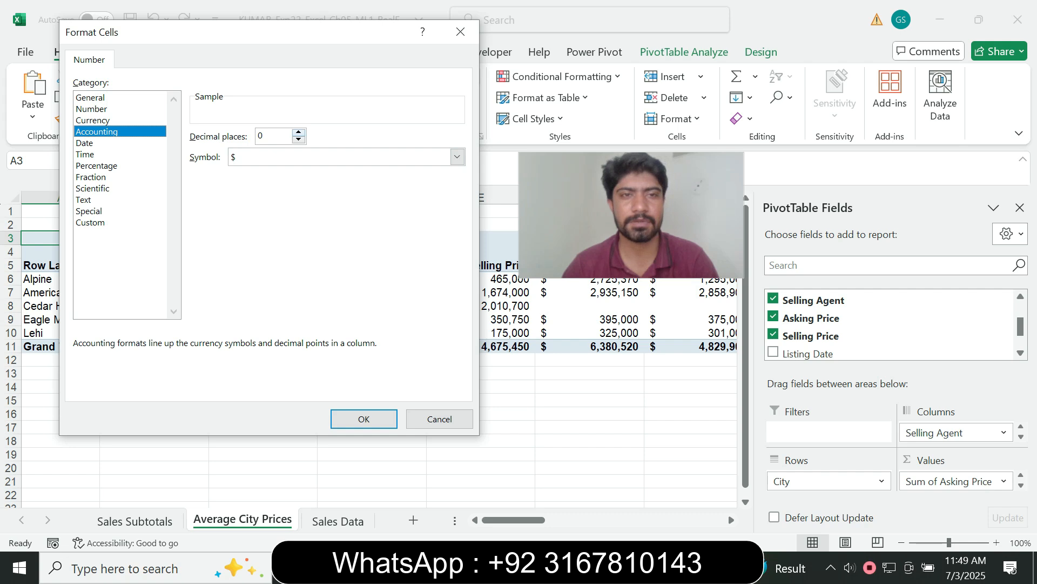
{"action": "left_click", "coordinate": [363, 419]}
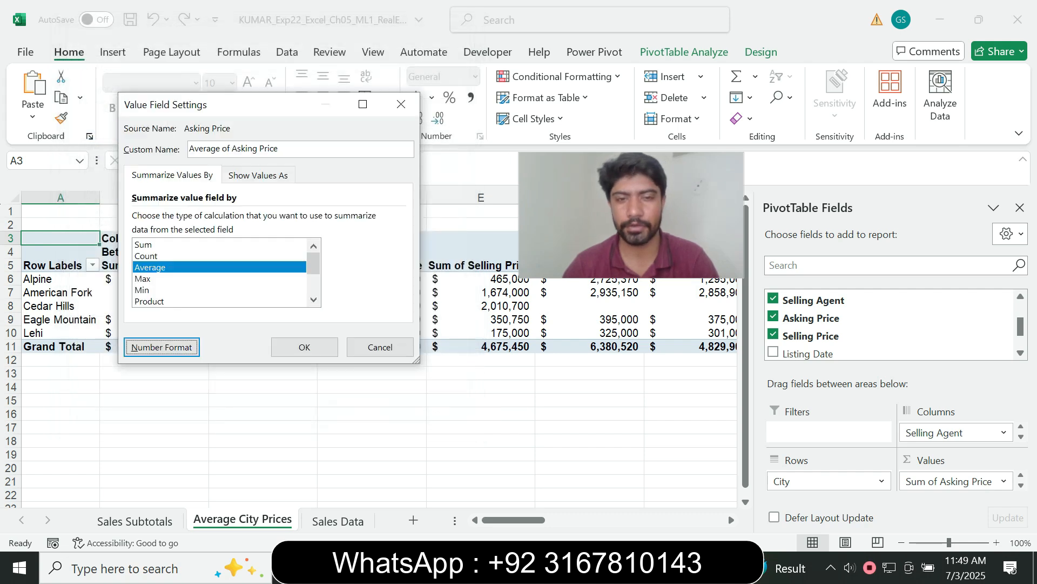
{"action": "left_click", "coordinate": [304, 347]}
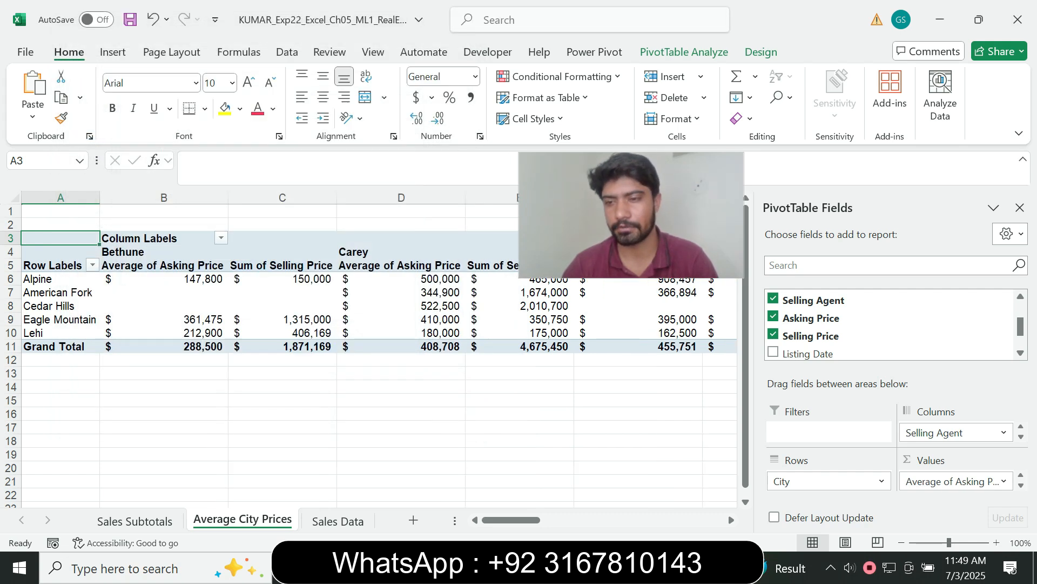
- Set the Selling Price value field in the PivotTable to summarize by Average instead of Sum
{"action": "left_click", "coordinate": [1020, 485]}
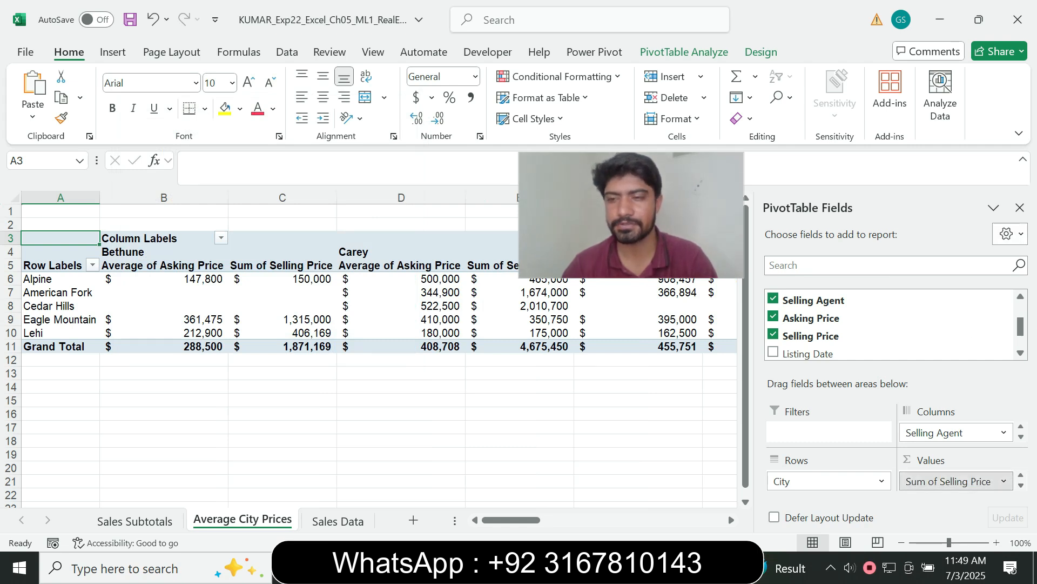
{"action": "left_click", "coordinate": [951, 480]}
{"action": "left_click", "coordinate": [951, 461]}
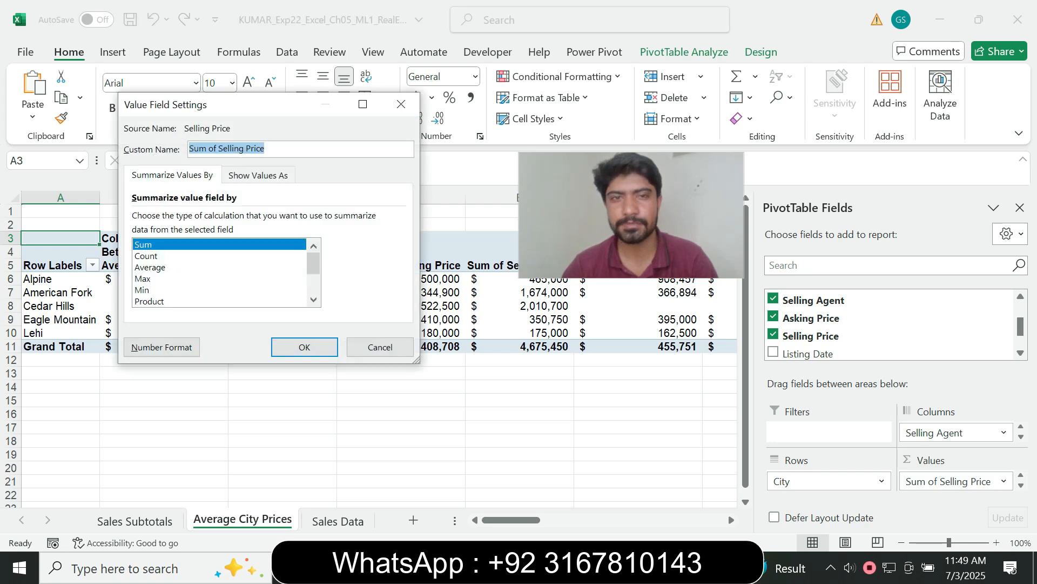
{"action": "left_click", "coordinate": [150, 268]}
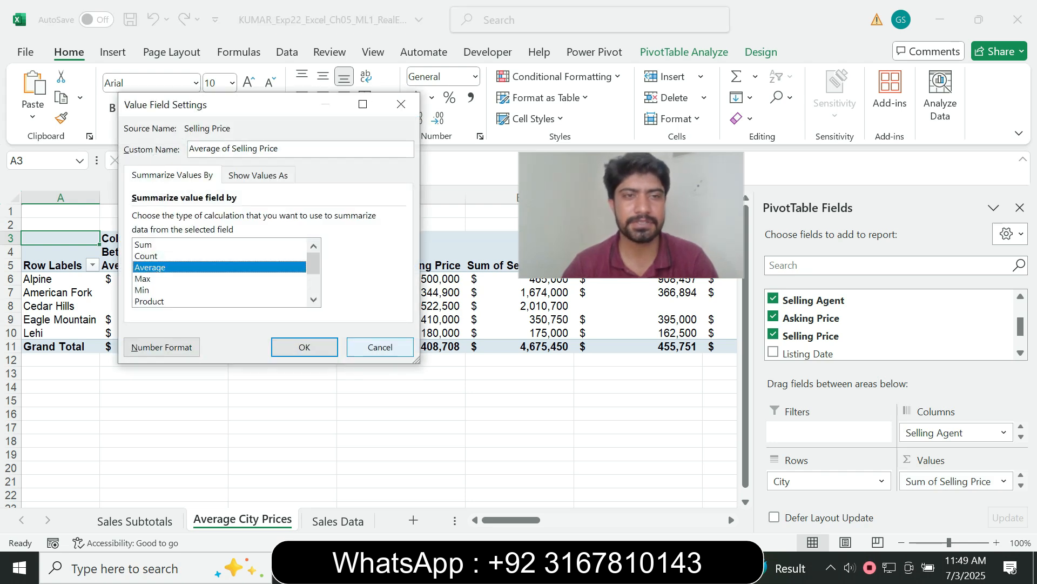
- Recheck the format requirement in Word and apply the Accounting format with 0 decimal places and $ symbol to the Selling Price averages in Excel
{"action": "key", "text": "alt+Tab"}
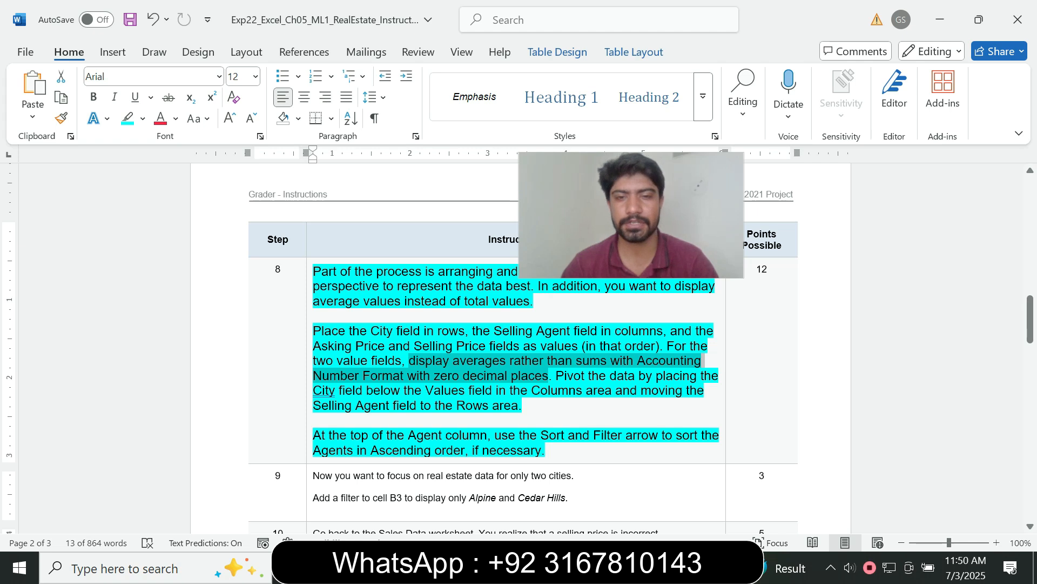
{"action": "key", "text": "alt+Tab"}
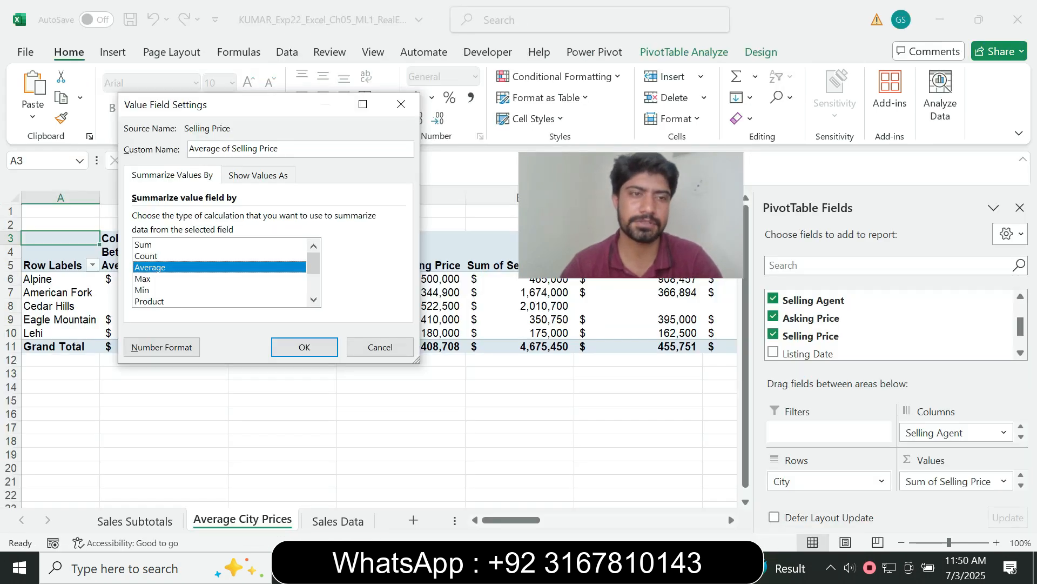
{"action": "key", "text": "alt+n"}
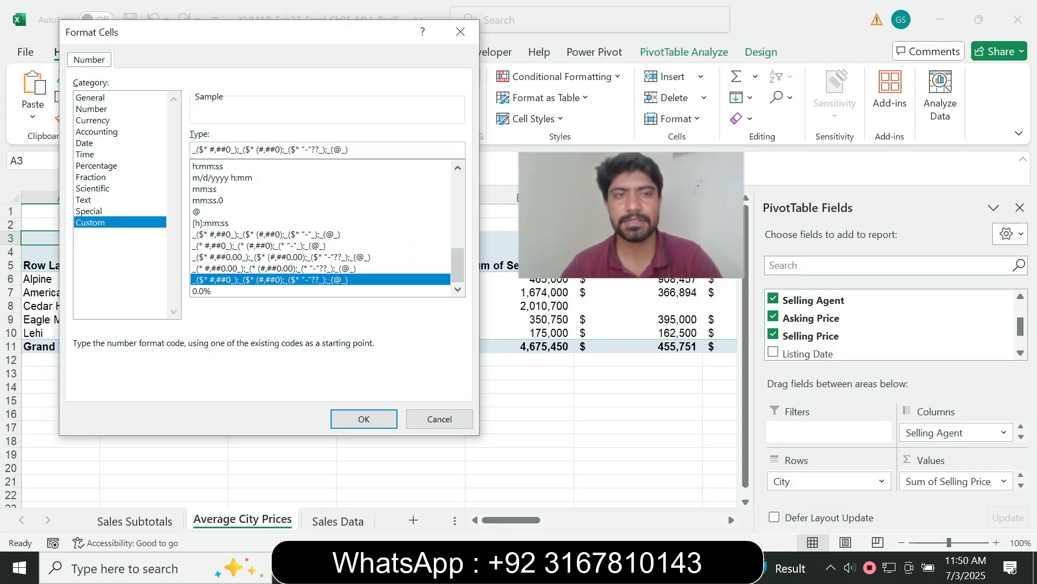
{"action": "left_click", "coordinate": [114, 133]}
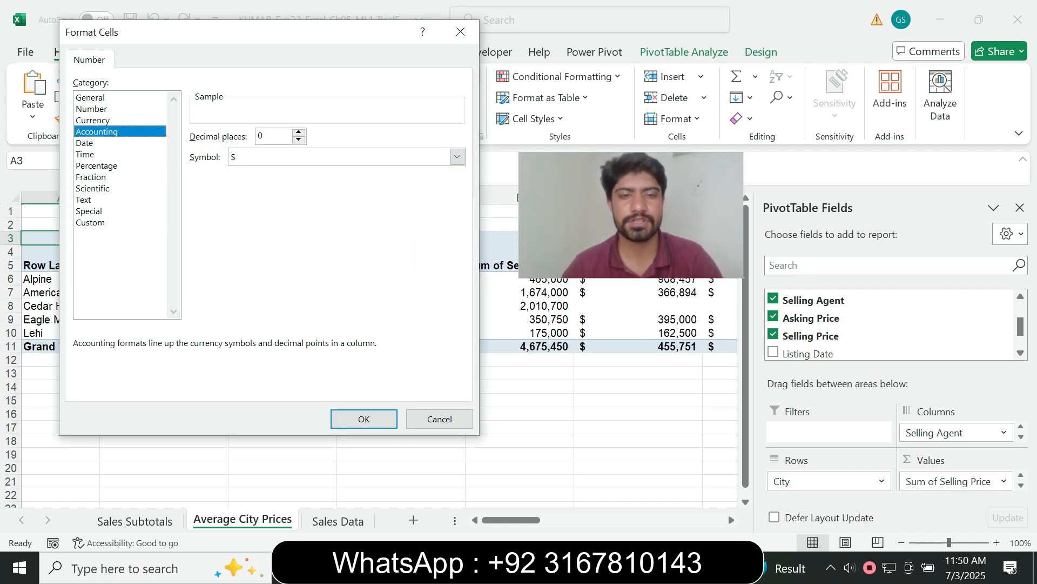
{"action": "left_click", "coordinate": [364, 419]}
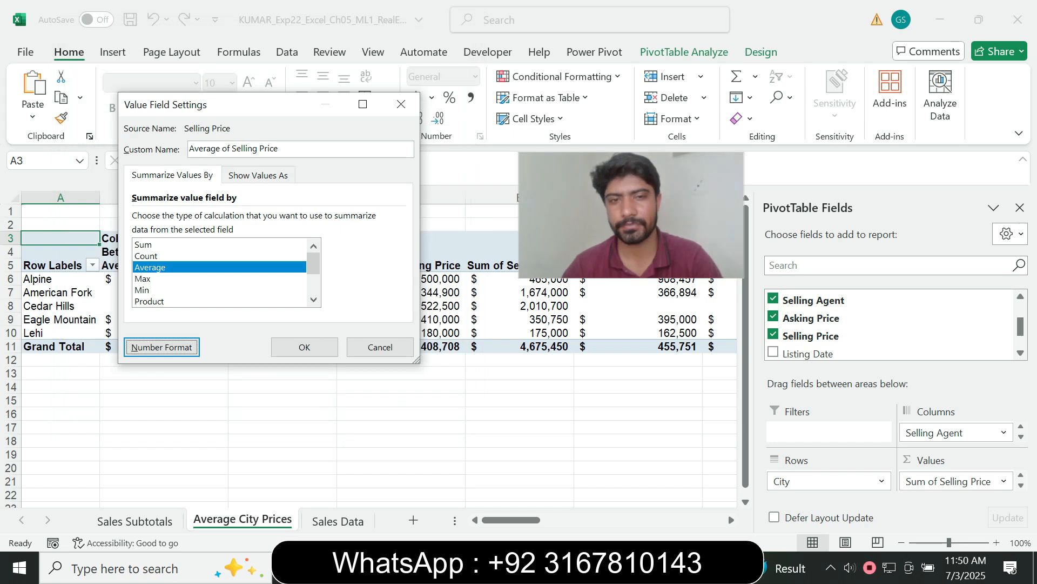
{"action": "left_click", "coordinate": [304, 346]}
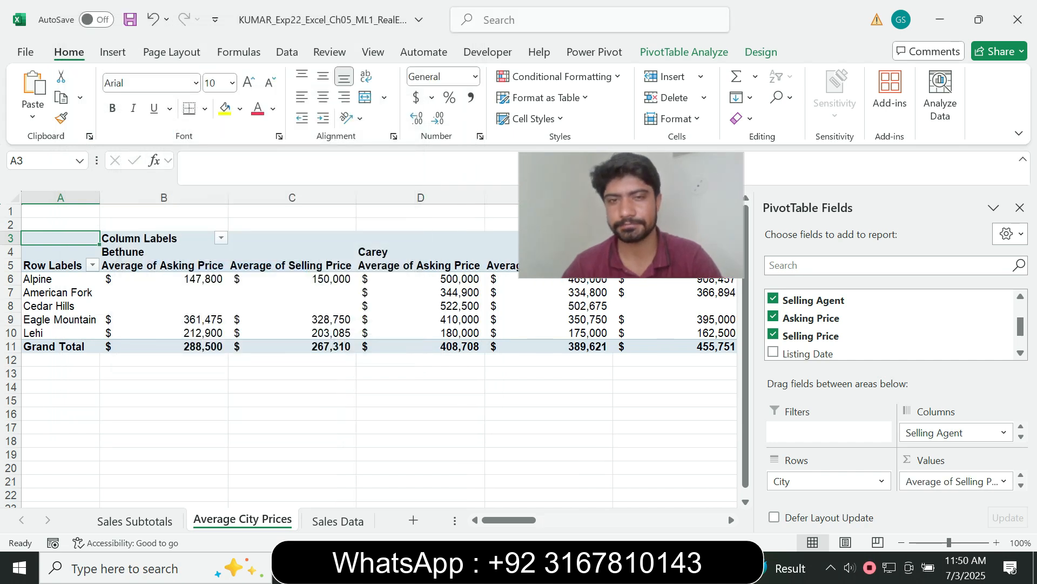
- Review the pivoting instructions in Word and move the City field from the Rows area to the Columns area in Excel
{"action": "key", "text": "alt+Tab"}
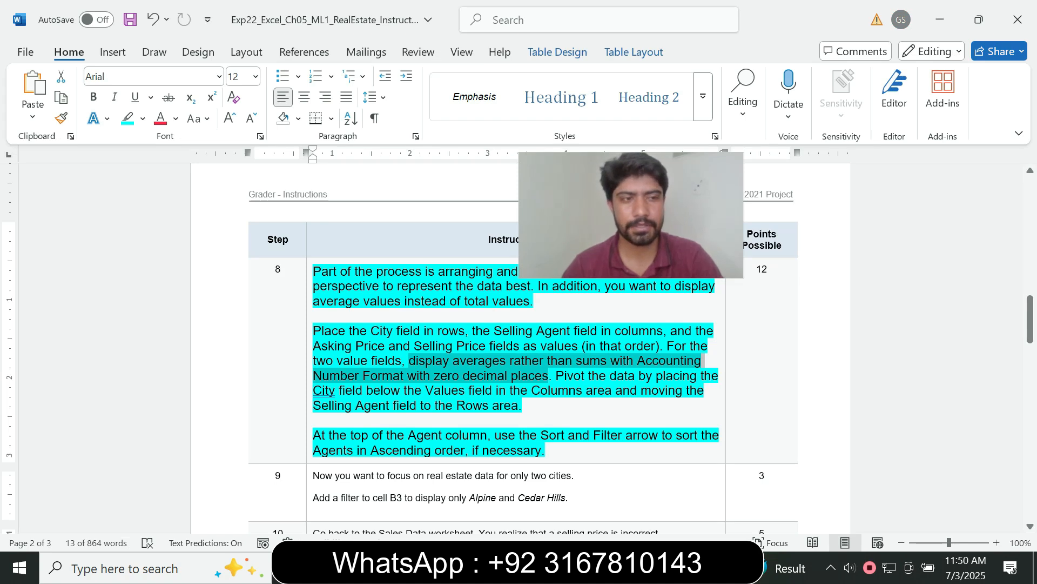
{"action": "key", "text": "alt+Tab"}
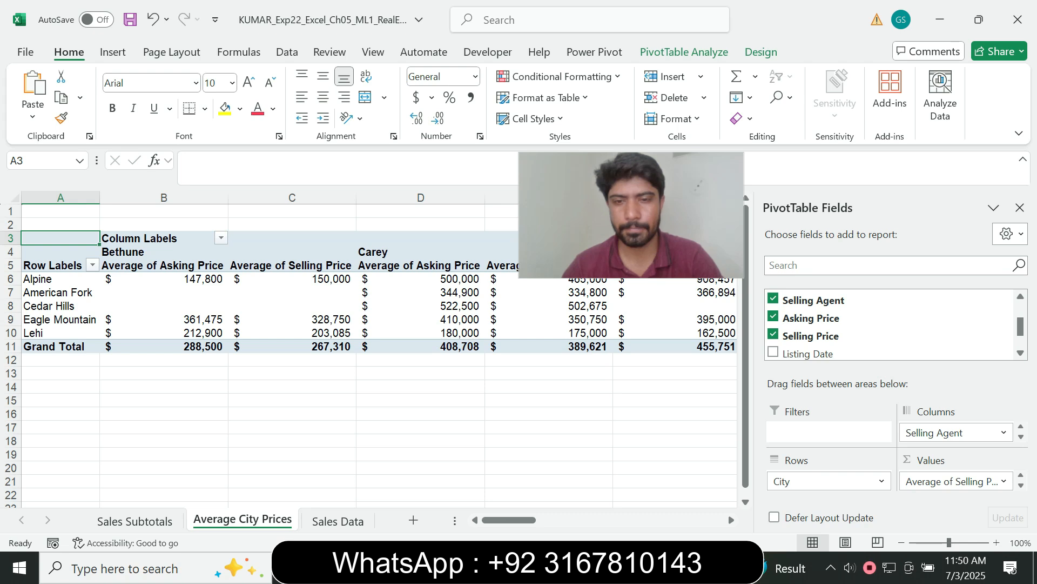
{"action": "scroll", "coordinate": [372, 356], "scroll_direction": "right", "scroll_amount": 5}
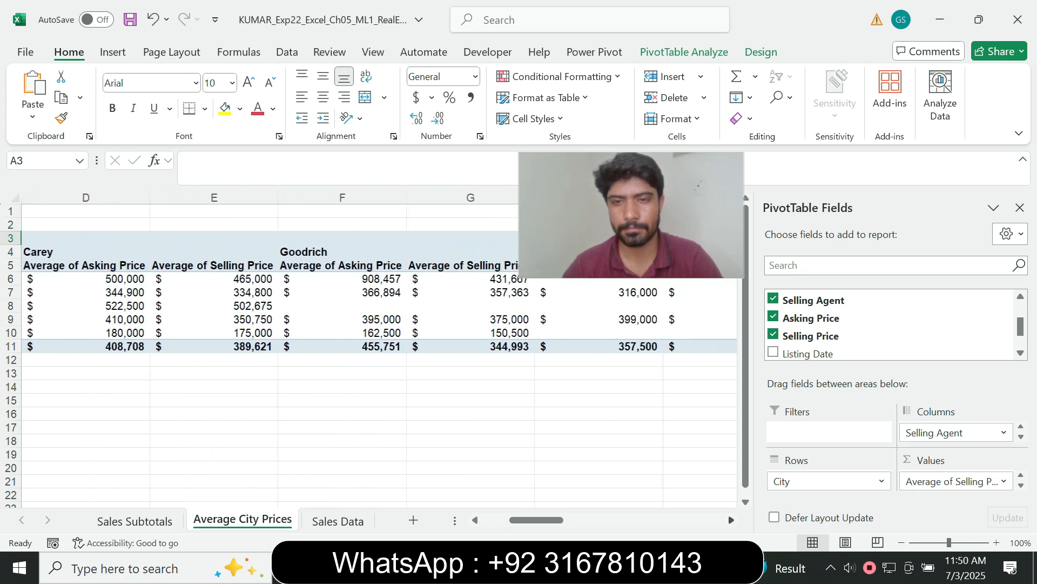
{"action": "scroll", "coordinate": [378, 345], "scroll_direction": "left", "scroll_amount": 5}
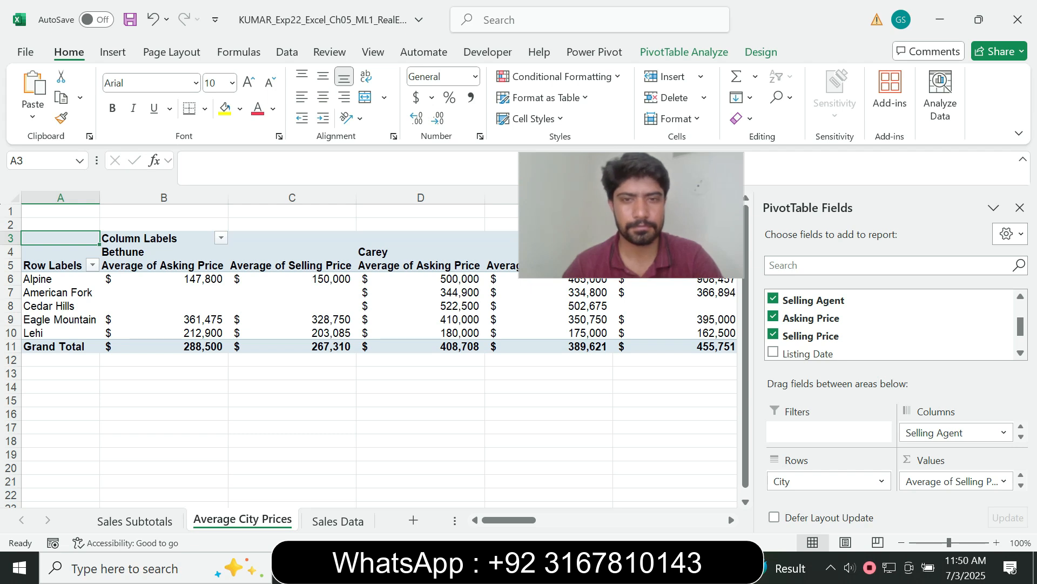
{"action": "key", "text": "alt+Tab"}
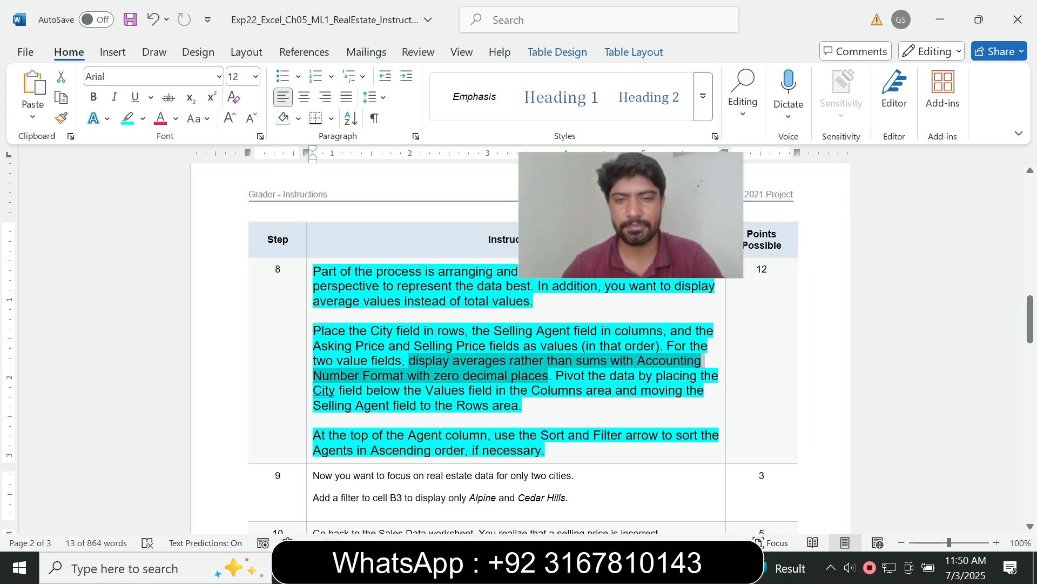
{"action": "left_click", "coordinate": [556, 375]}
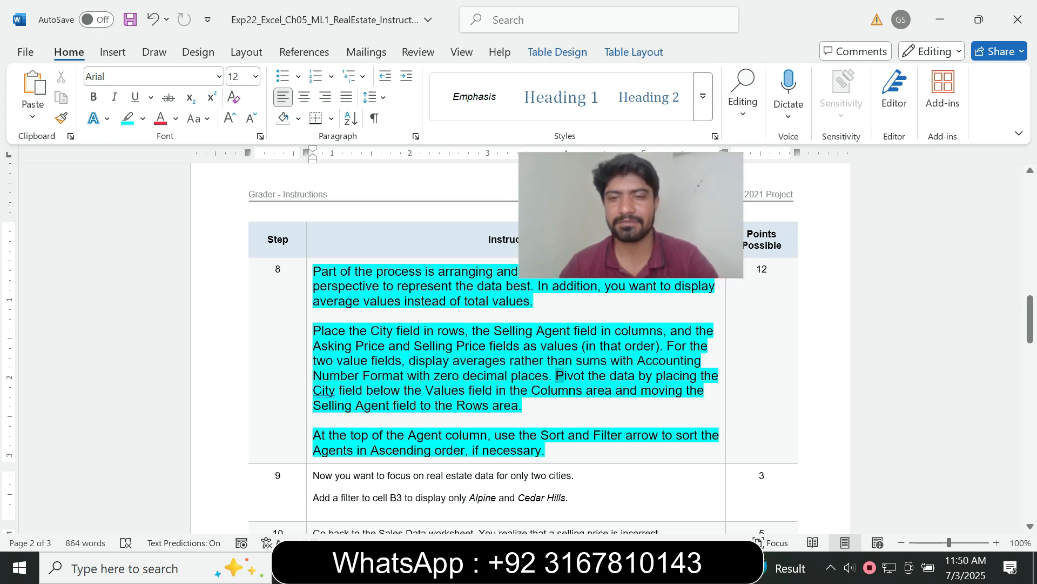
{"action": "left_click_drag", "start_coordinate": [556, 375], "coordinate": [557, 390]}
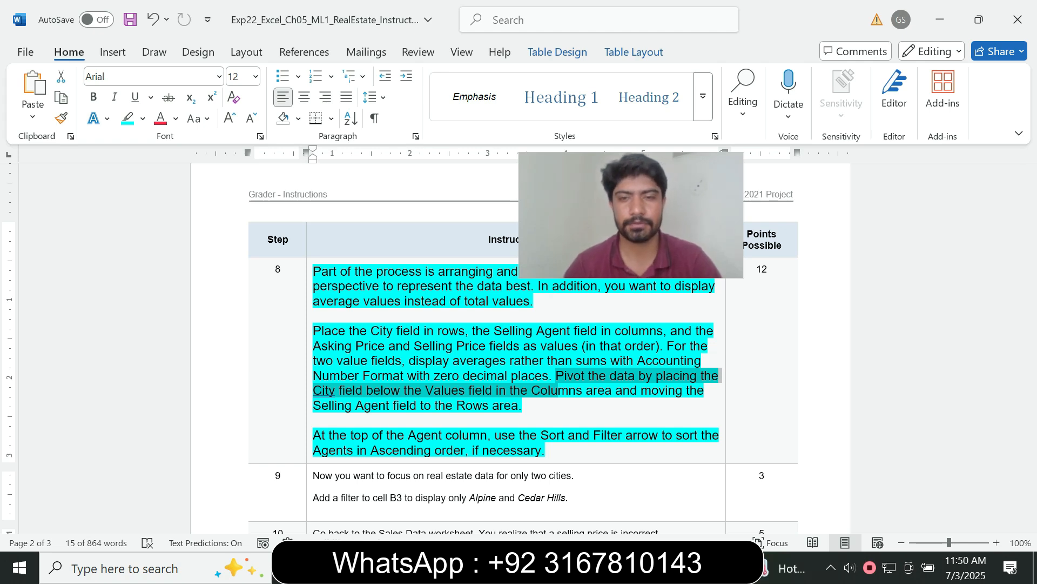
{"action": "left_click", "coordinate": [521, 405]}
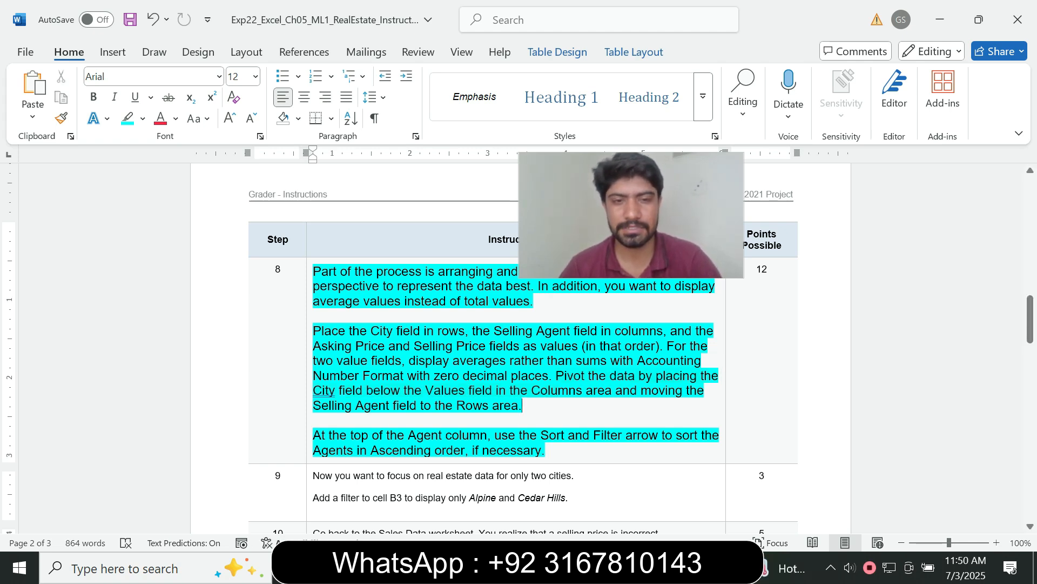
{"action": "left_click_drag", "start_coordinate": [339, 390], "coordinate": [495, 391]}
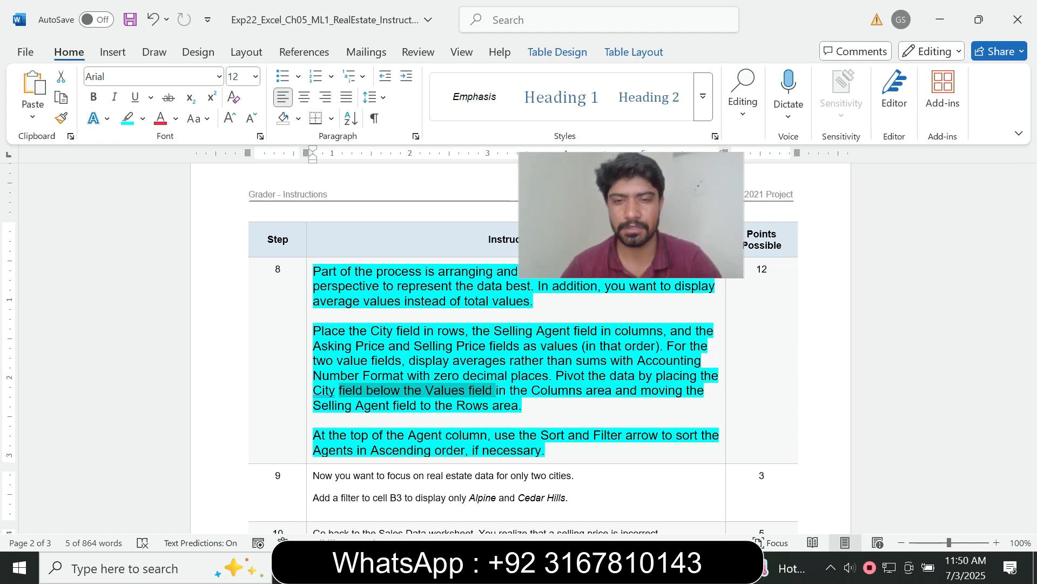
{"action": "left_click", "coordinate": [659, 568]}
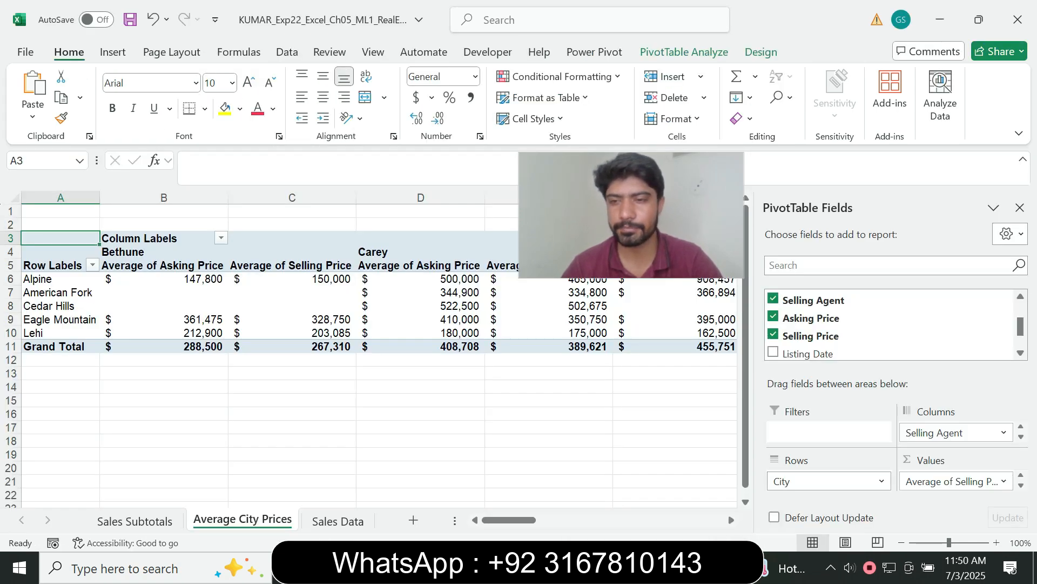
{"action": "left_click_drag", "start_coordinate": [821, 481], "coordinate": [946, 427]}
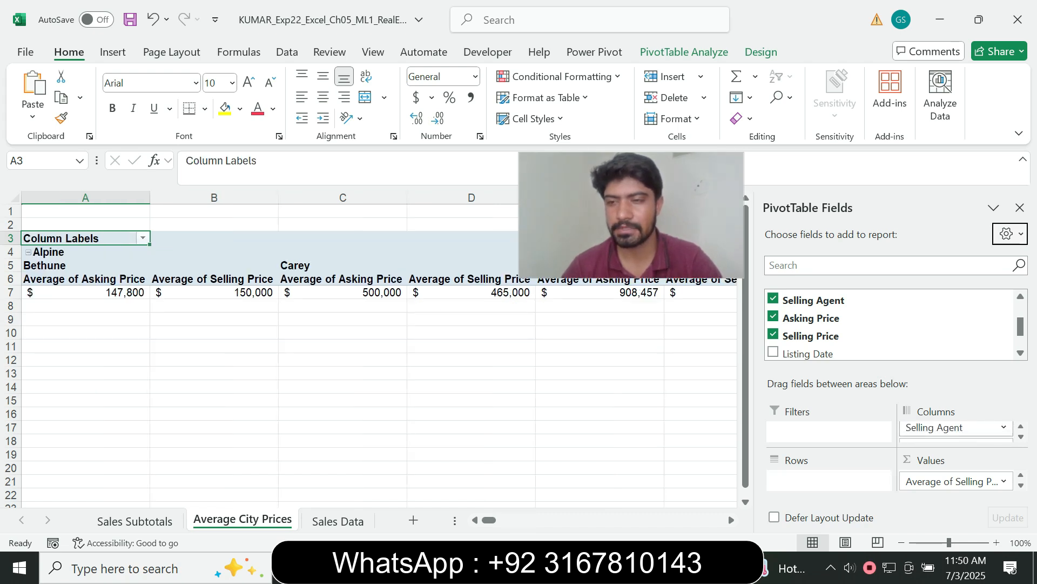
- Recheck the Selling Agent placement in Word and move that field from the Columns area to the Rows area in Excel
{"action": "key", "text": "alt+Tab"}
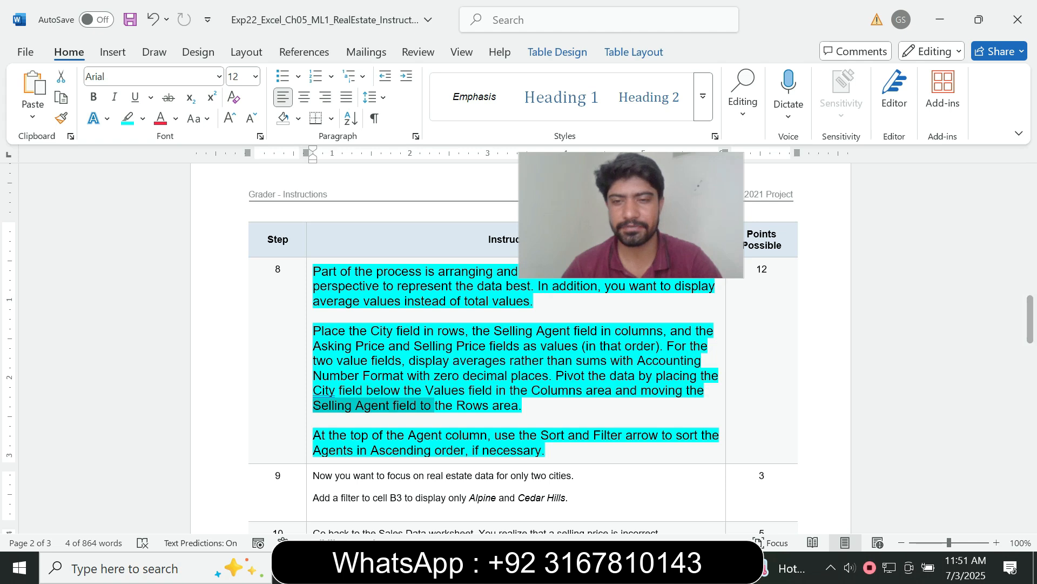
{"action": "key", "text": "alt+Tab"}
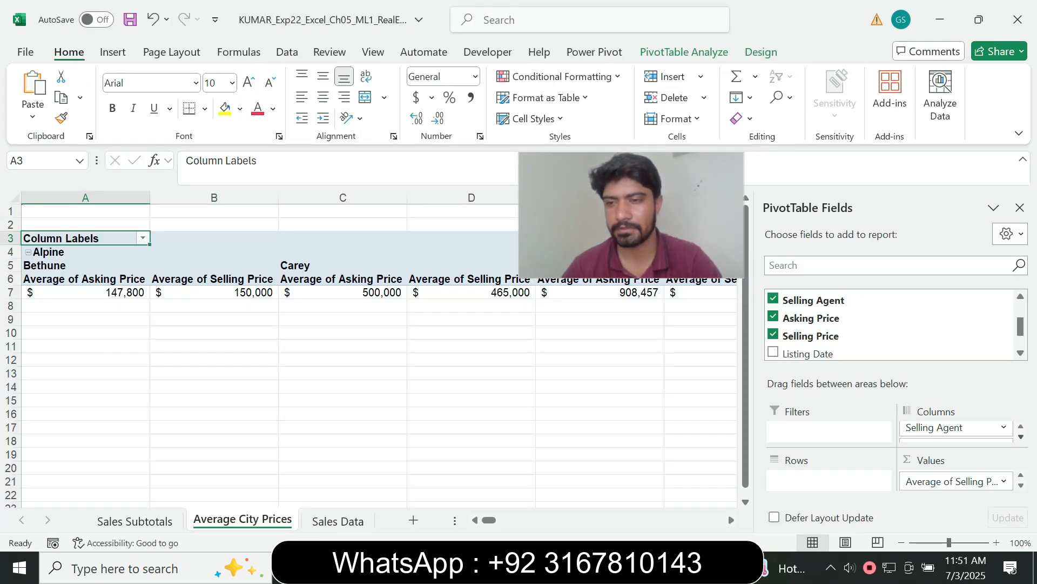
{"action": "left_click_drag", "start_coordinate": [942, 427], "coordinate": [828, 480]}
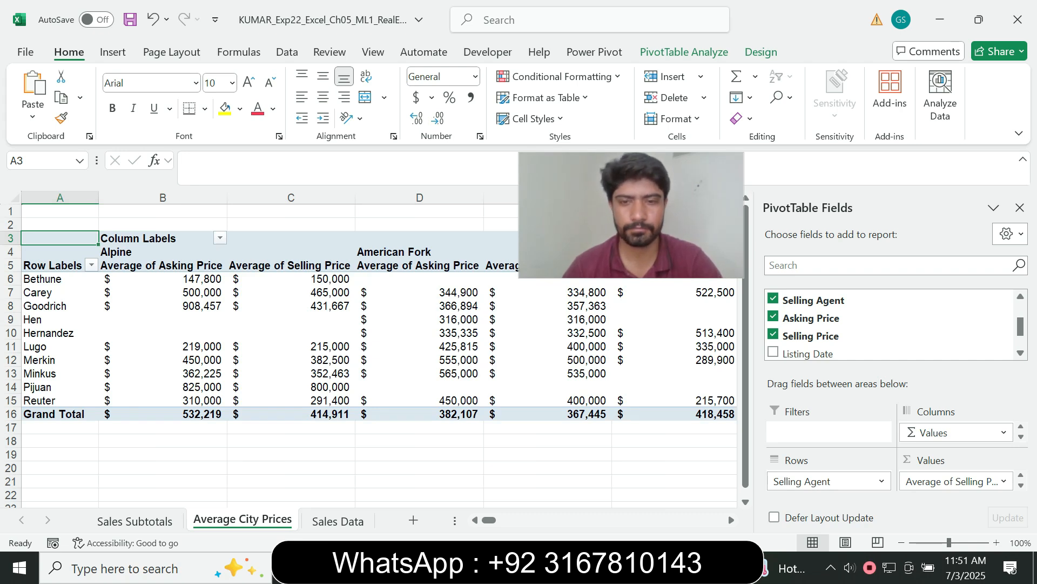
- Read the agent sorting requirement in Word and select the Column Labels cell B3 of the PivotTable in Excel
{"action": "key", "text": "alt+Tab"}
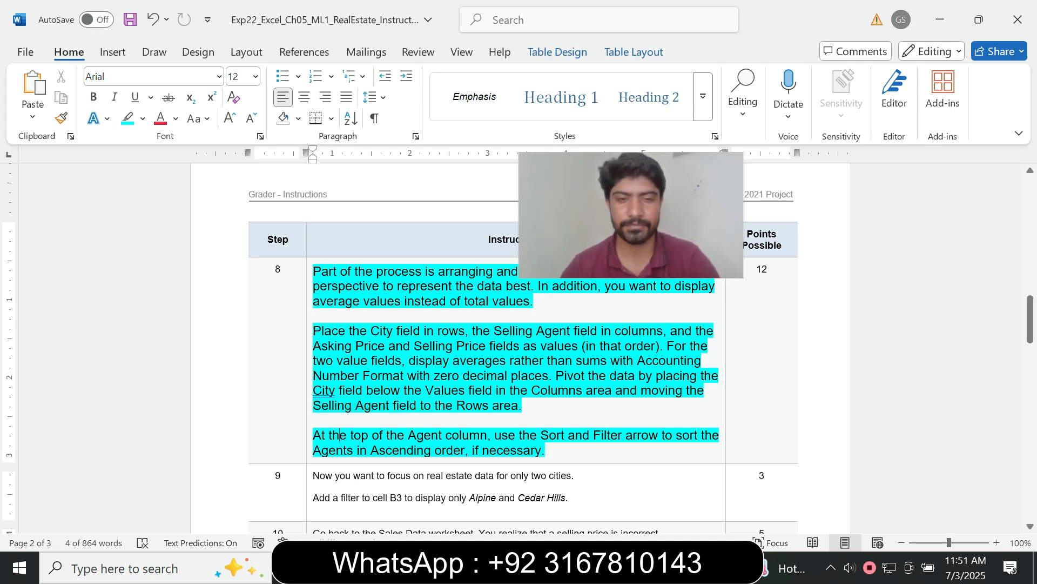
{"action": "left_click_drag", "start_coordinate": [409, 435], "coordinate": [371, 450]}
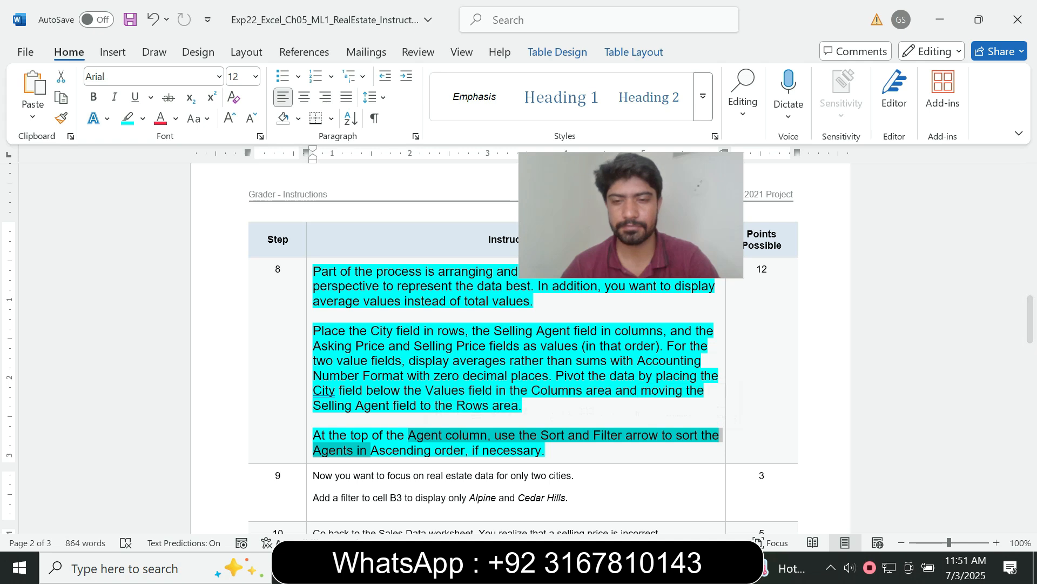
{"action": "key", "text": "alt+Tab"}
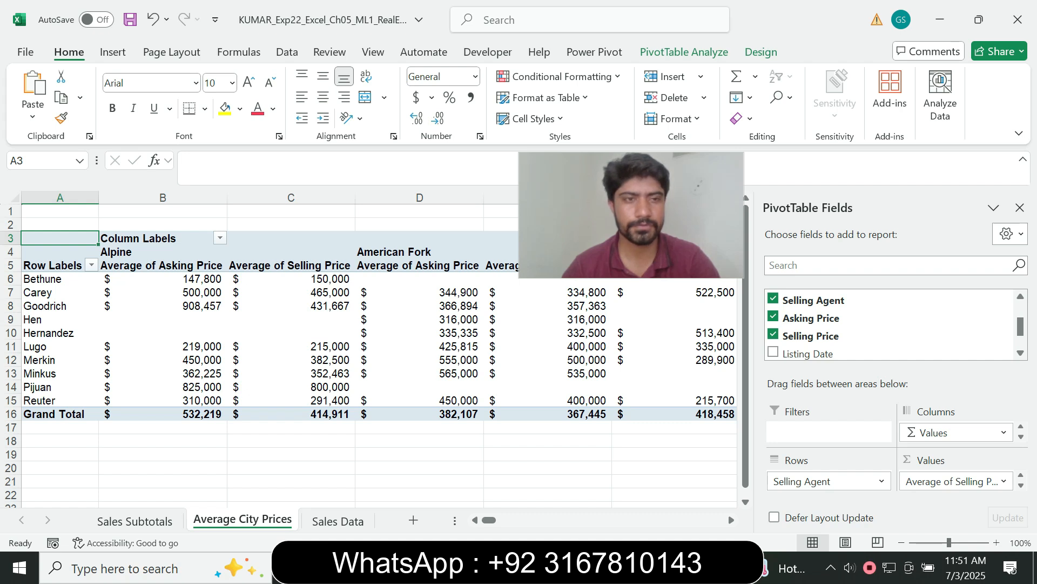
{"action": "left_click", "coordinate": [157, 239]}
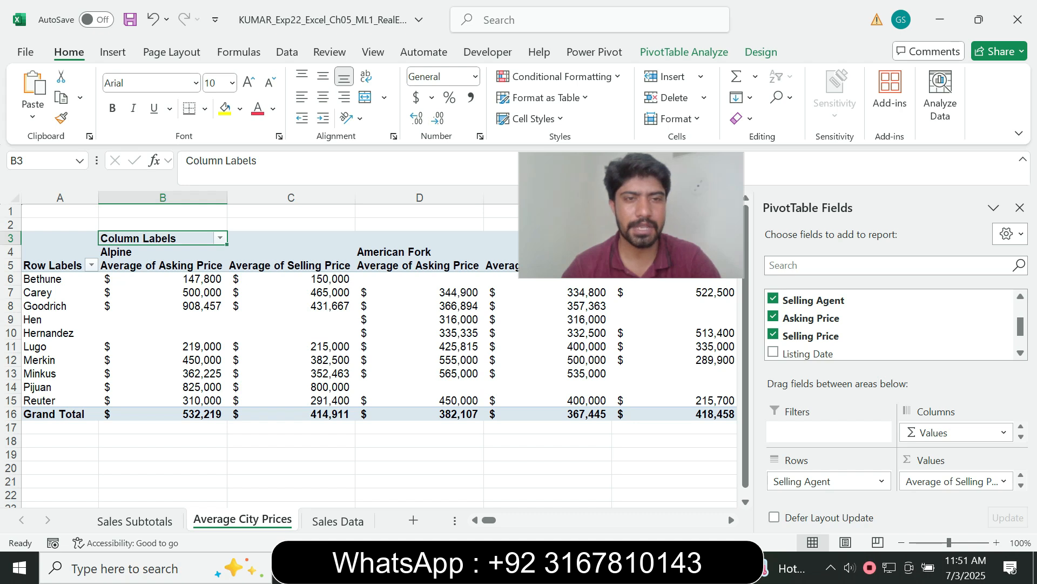
- Examine the rearranged PivotTable across all city columns through to the total averages
{"action": "left_click_drag", "start_coordinate": [631, 216], "coordinate": [812, 201]}
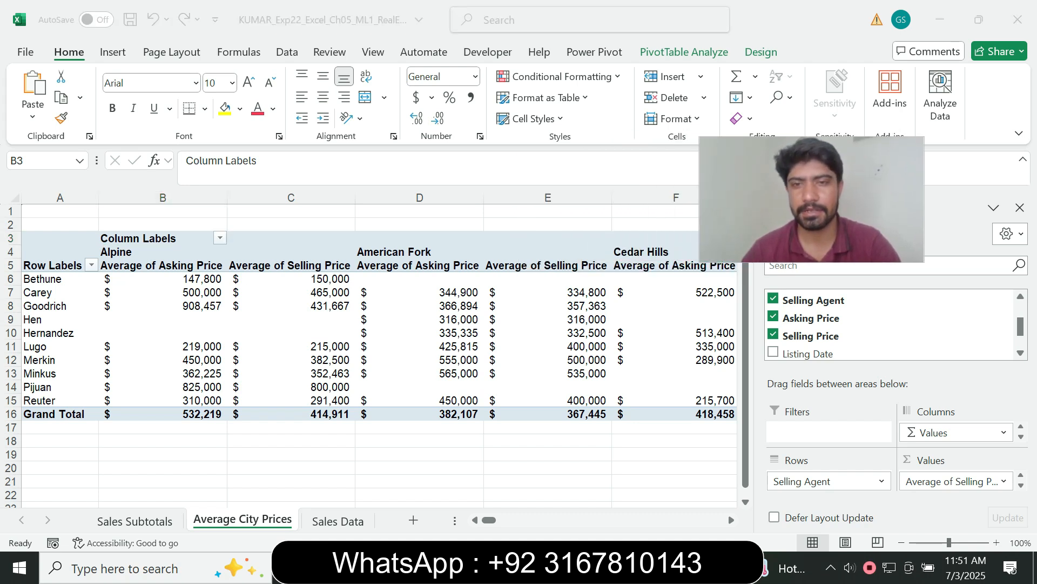
{"action": "left_click", "coordinate": [732, 520]}
{"action": "left_click", "coordinate": [732, 520]}
{"action": "left_click", "coordinate": [731, 520]}
{"action": "left_click", "coordinate": [732, 520]}
{"action": "left_click", "coordinate": [732, 519]}
{"action": "left_click", "coordinate": [732, 520]}
{"action": "left_click", "coordinate": [732, 520]}
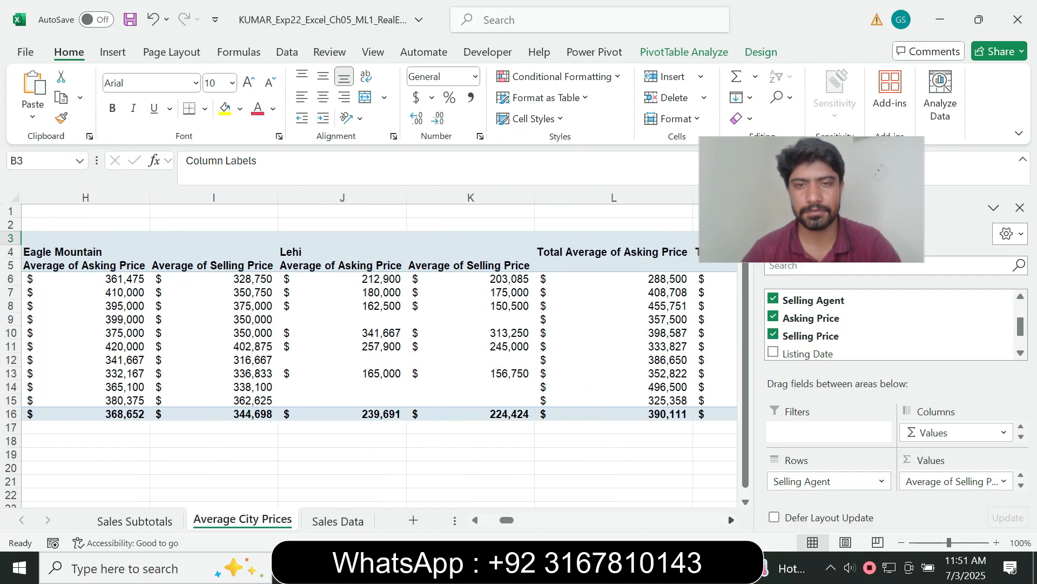
{"action": "left_click", "coordinate": [731, 520]}
{"action": "left_click", "coordinate": [732, 520]}
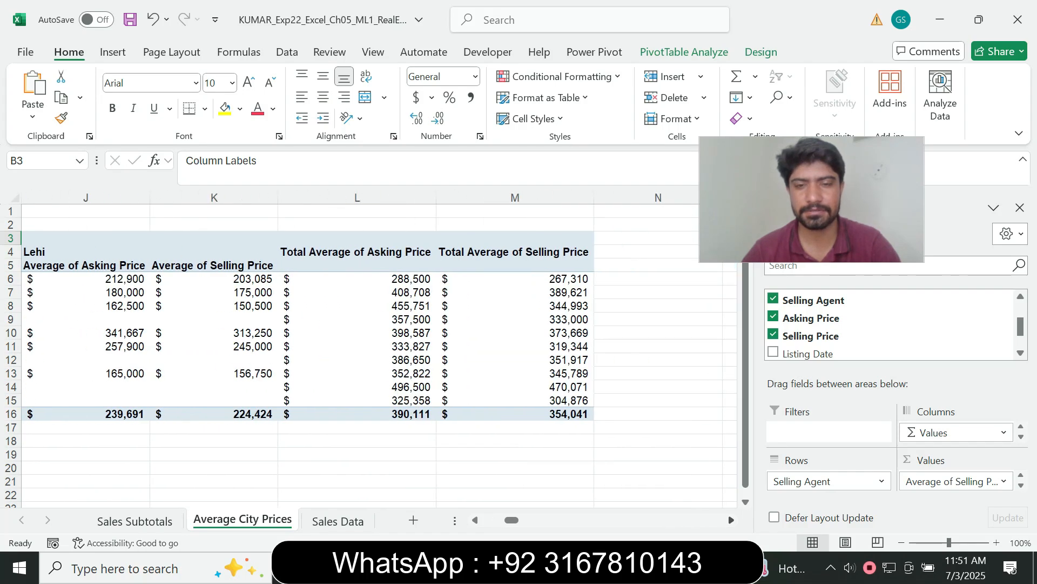
{"action": "left_click_drag", "start_coordinate": [511, 520], "coordinate": [487, 519]}
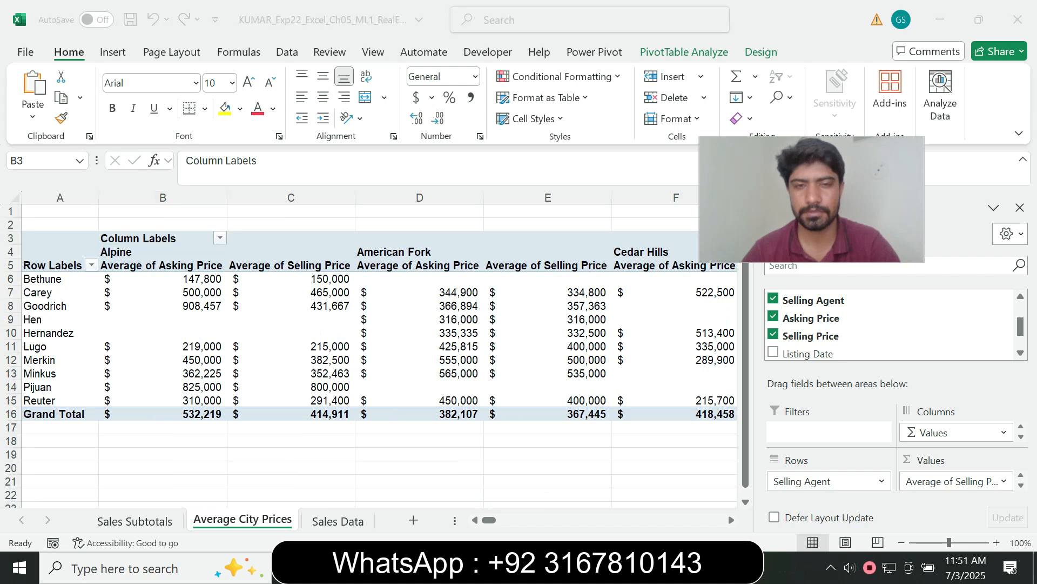
- Compare the ascending sort requirement for agents in Word with the agent order in the Excel PivotTable
{"action": "key", "text": "alt+Tab"}
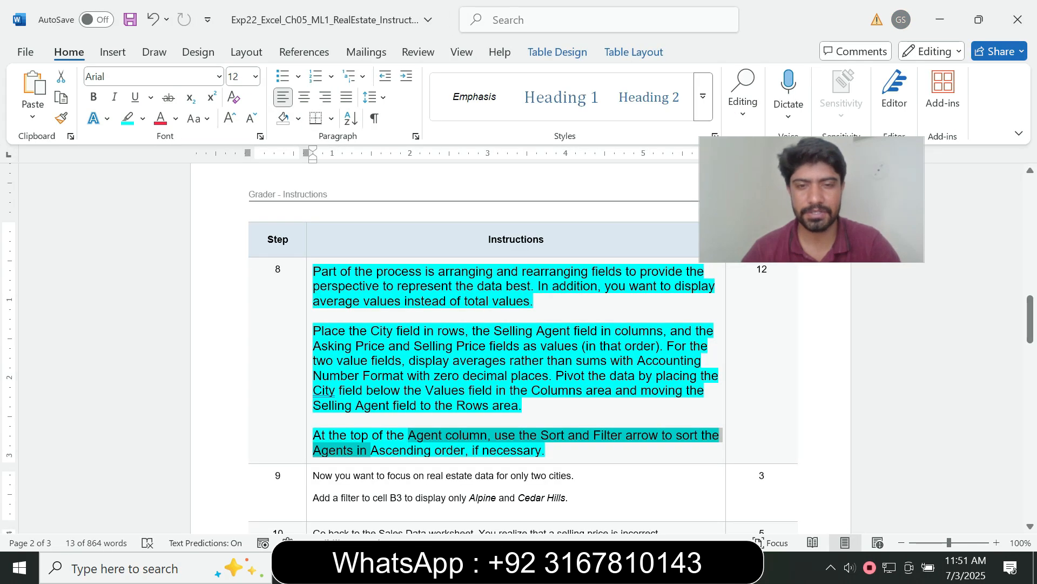
{"action": "key", "text": "alt+Tab"}
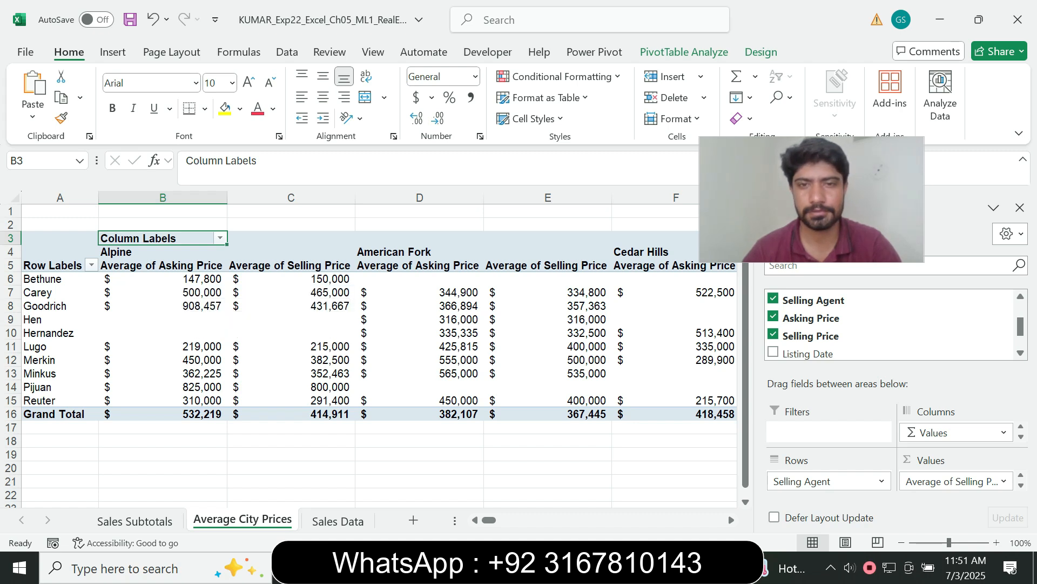
{"action": "key", "text": "alt+Tab"}
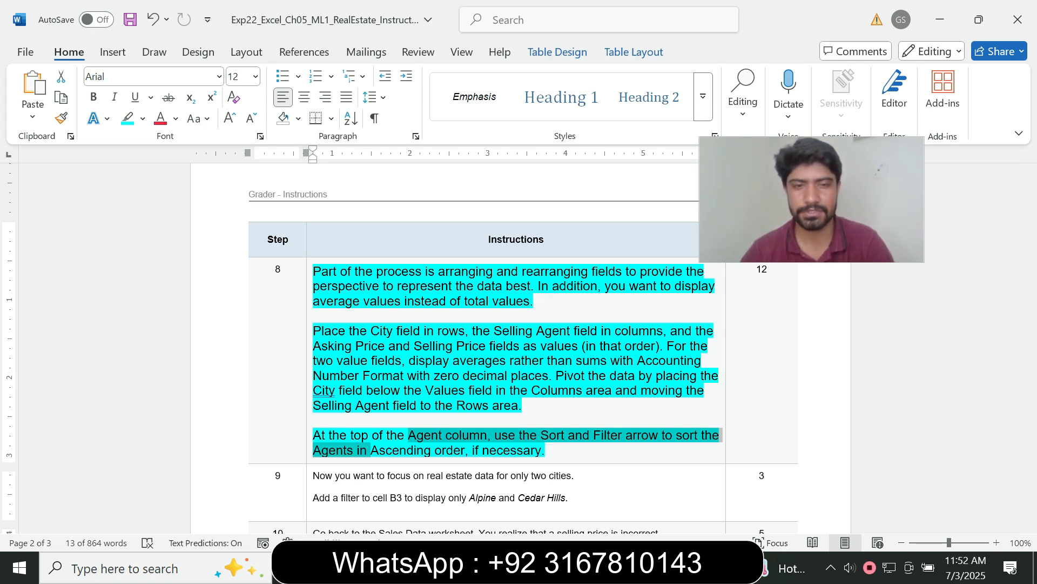
{"action": "key", "text": "alt+Tab"}
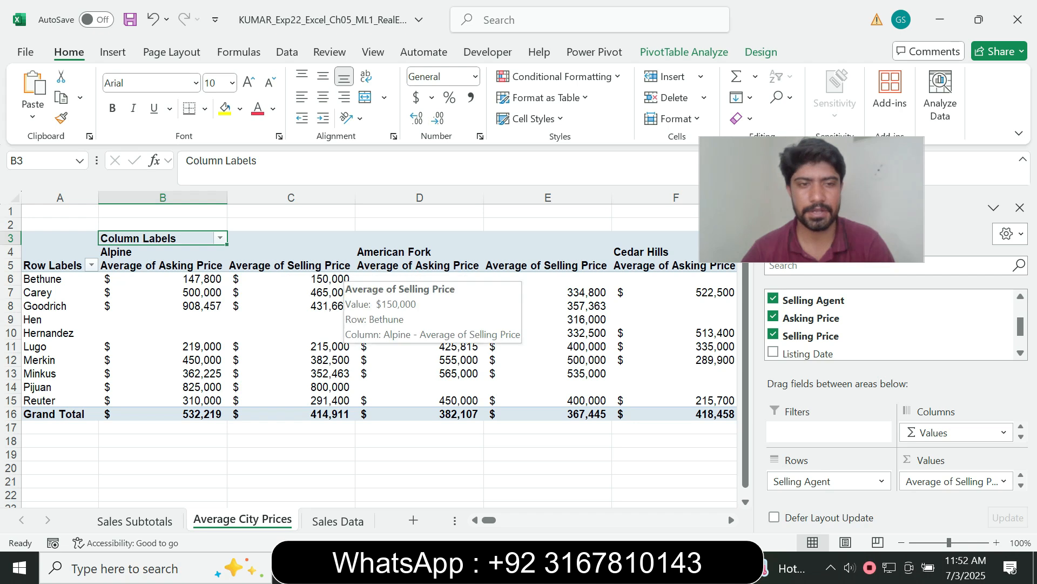
- Try sorting the agents by Alpine's average asking price from smallest to largest in the Excel PivotTable, and undo the sort
{"action": "left_click", "coordinate": [176, 279]}
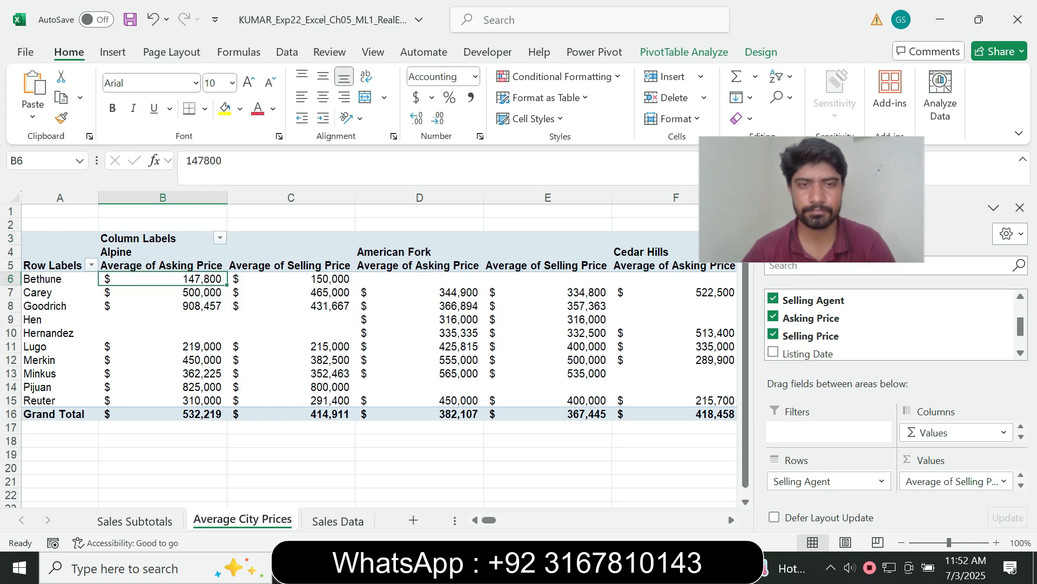
{"action": "mouse_move", "coordinate": [489, 520]}
{"action": "left_mouse_down"}
{"action": "mouse_move", "coordinate": [512, 520]}
{"action": "mouse_move", "coordinate": [489, 520]}
{"action": "left_mouse_up"}
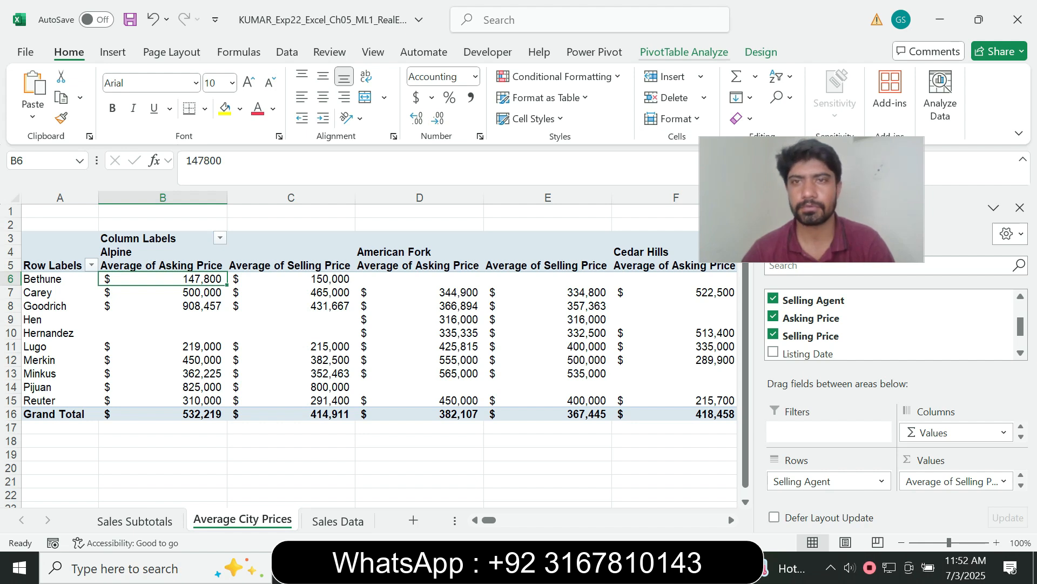
{"action": "left_click", "coordinate": [782, 76]}
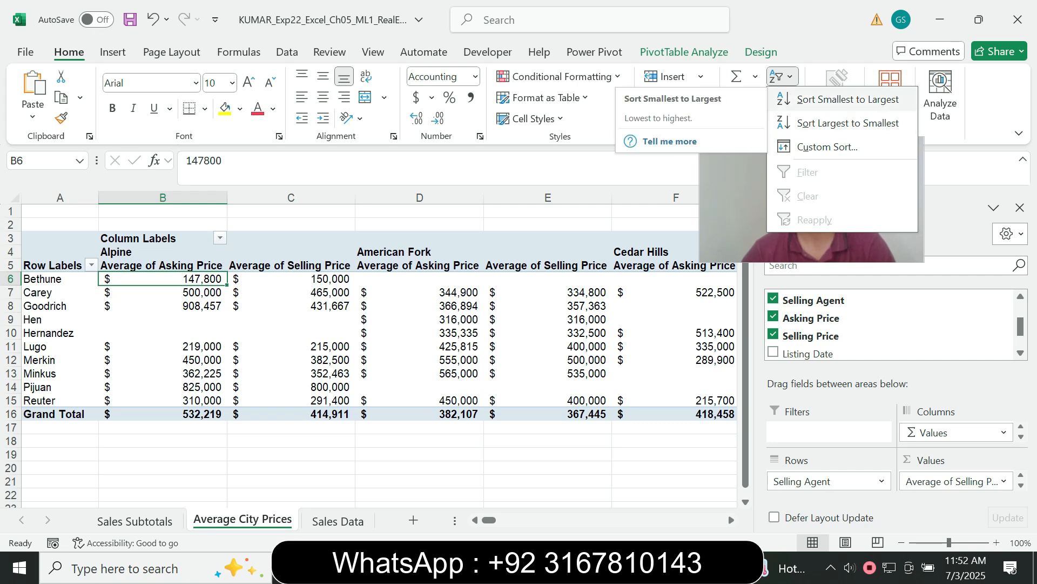
{"action": "key", "text": "alt+Tab"}
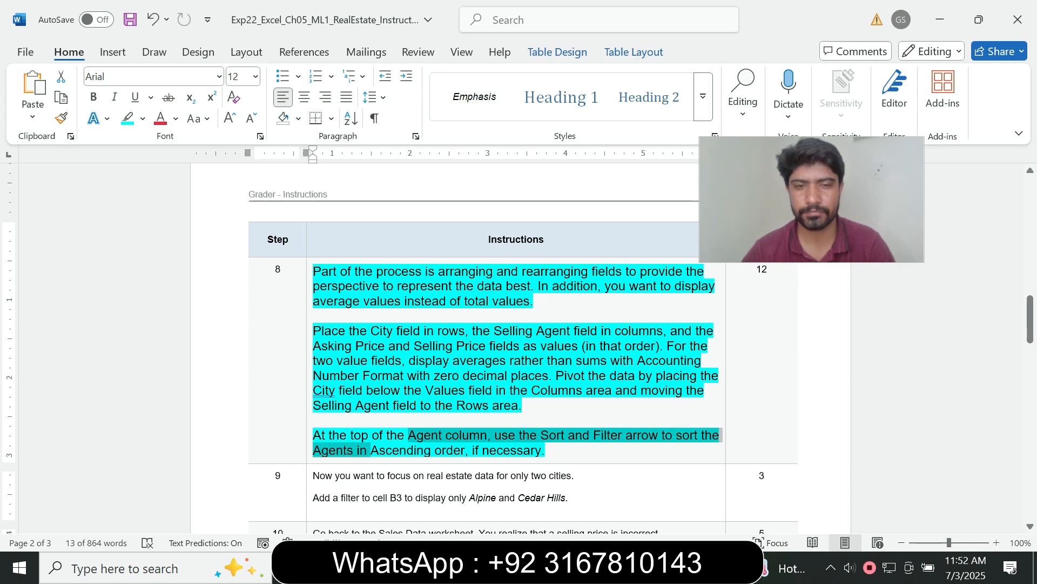
{"action": "key", "text": "alt+Tab"}
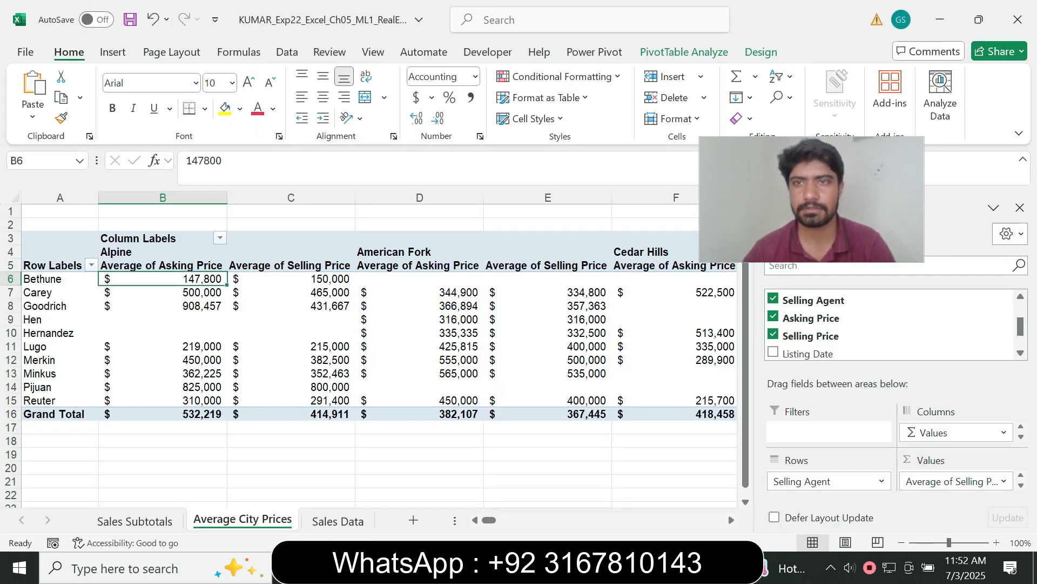
{"action": "left_click", "coordinate": [781, 76]}
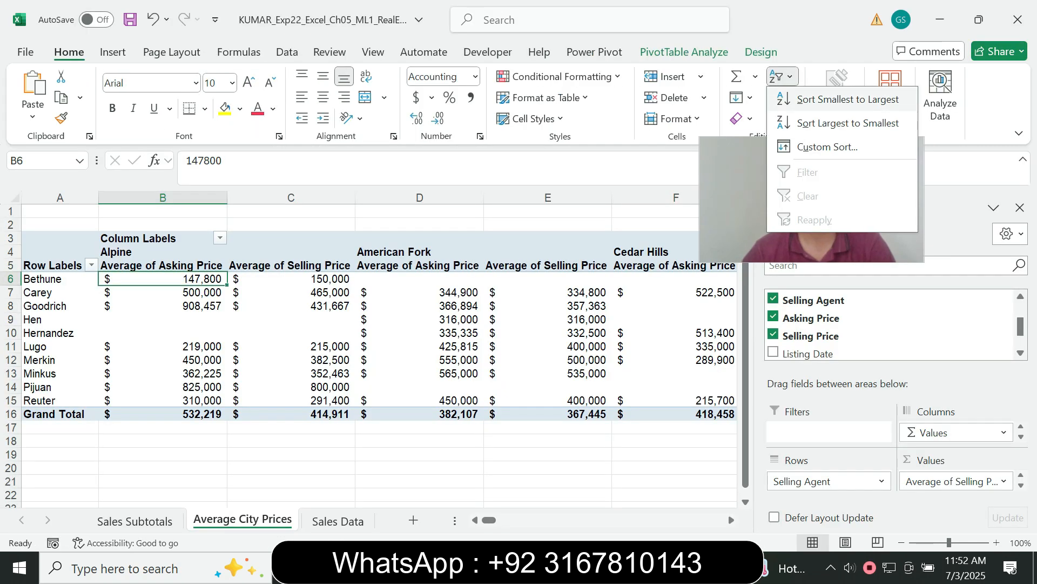
{"action": "left_click", "coordinate": [846, 99]}
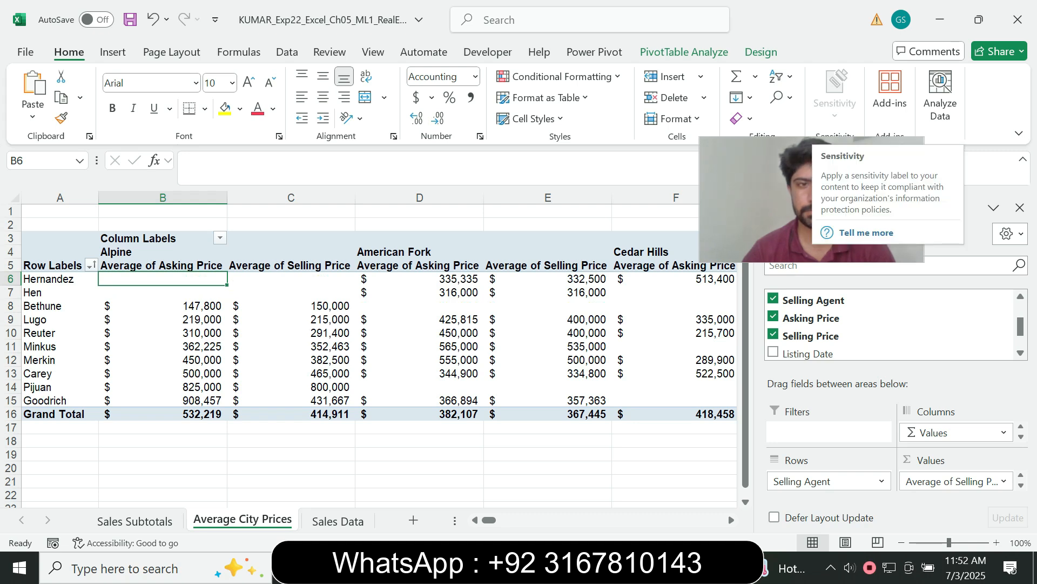
{"action": "key", "text": "ctrl+z"}
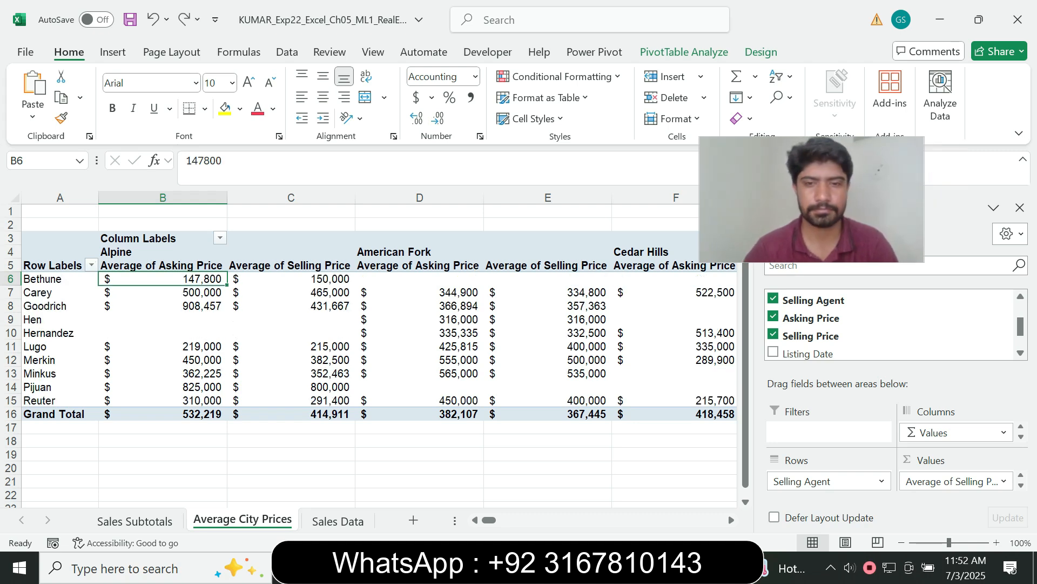
- Switch to Word, set the step 8 instruction text back to 9 pt and remove its highlighting
{"action": "key", "text": "alt+Tab"}
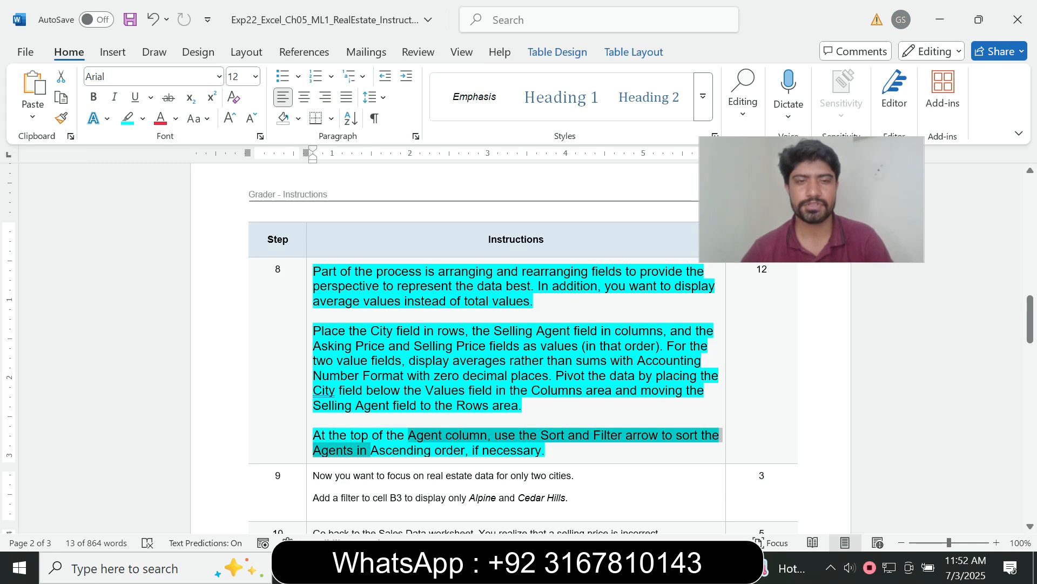
{"action": "left_click", "coordinate": [309, 423]}
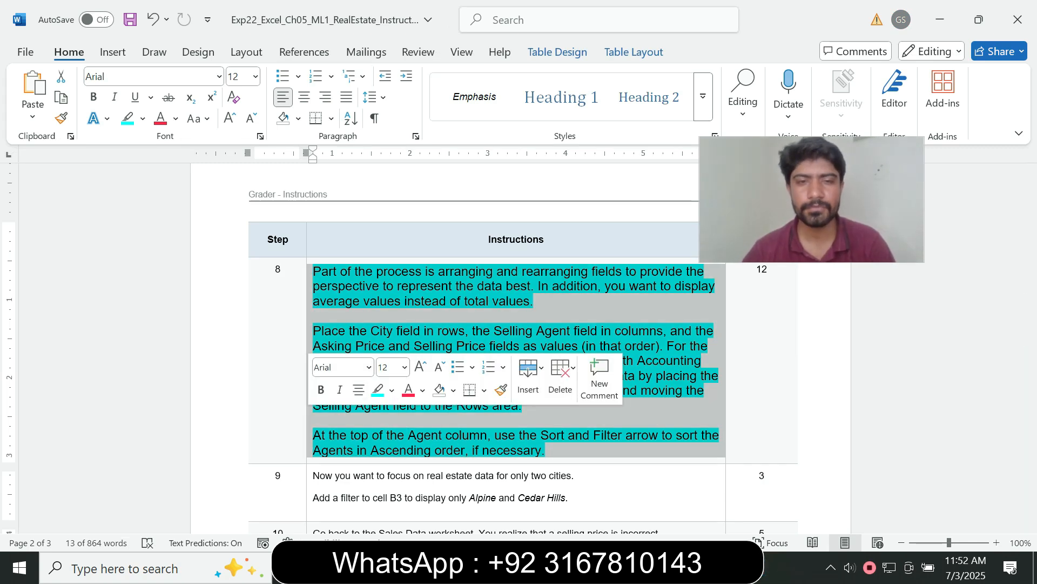
{"action": "left_click", "coordinate": [404, 367]}
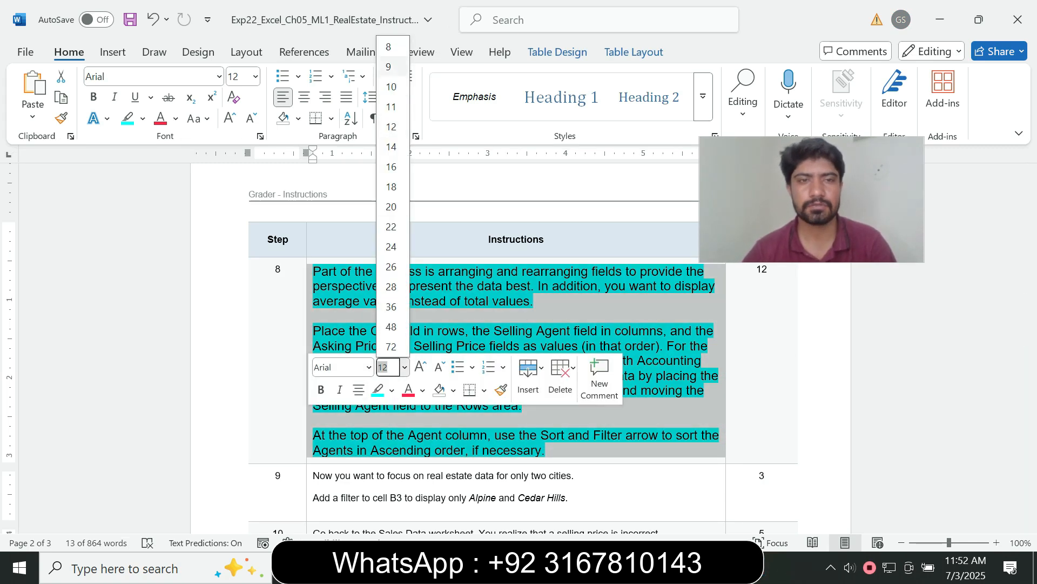
{"action": "left_click", "coordinate": [389, 66]}
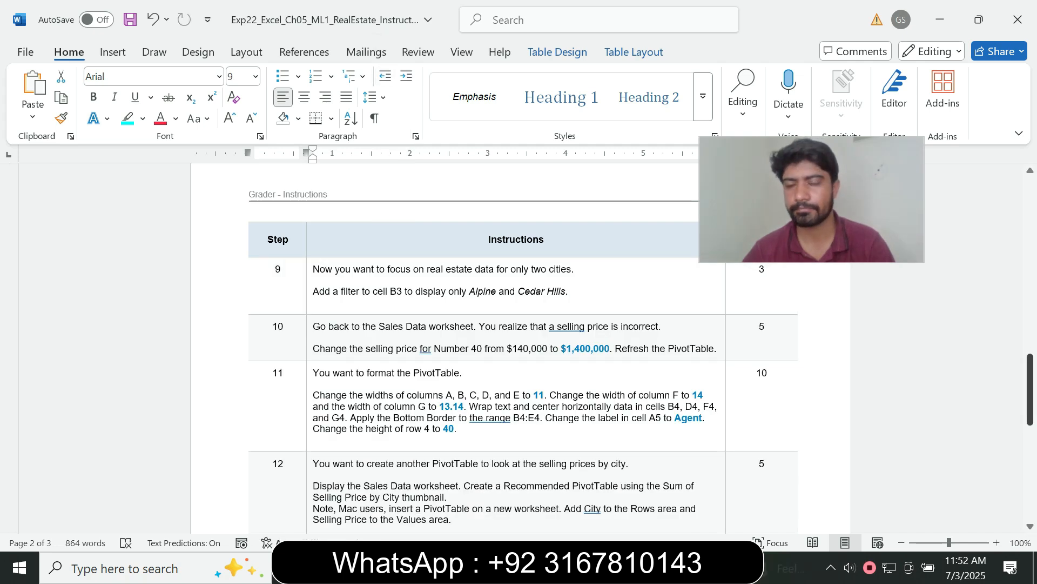
{"action": "scroll", "coordinate": [518, 346], "scroll_direction": "up", "scroll_amount": 6}
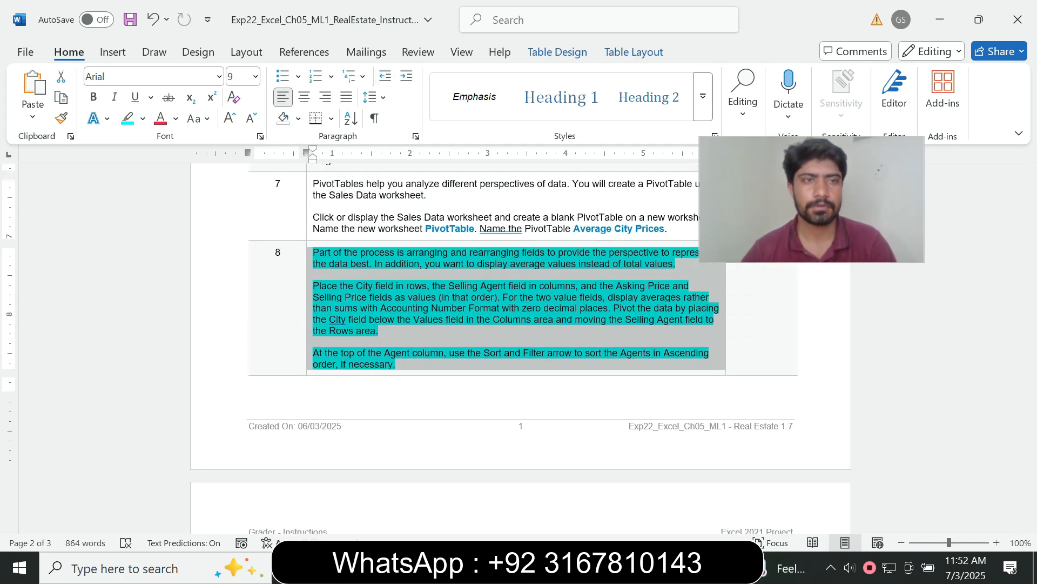
{"action": "left_click", "coordinate": [142, 118]}
{"action": "left_click", "coordinate": [162, 248]}
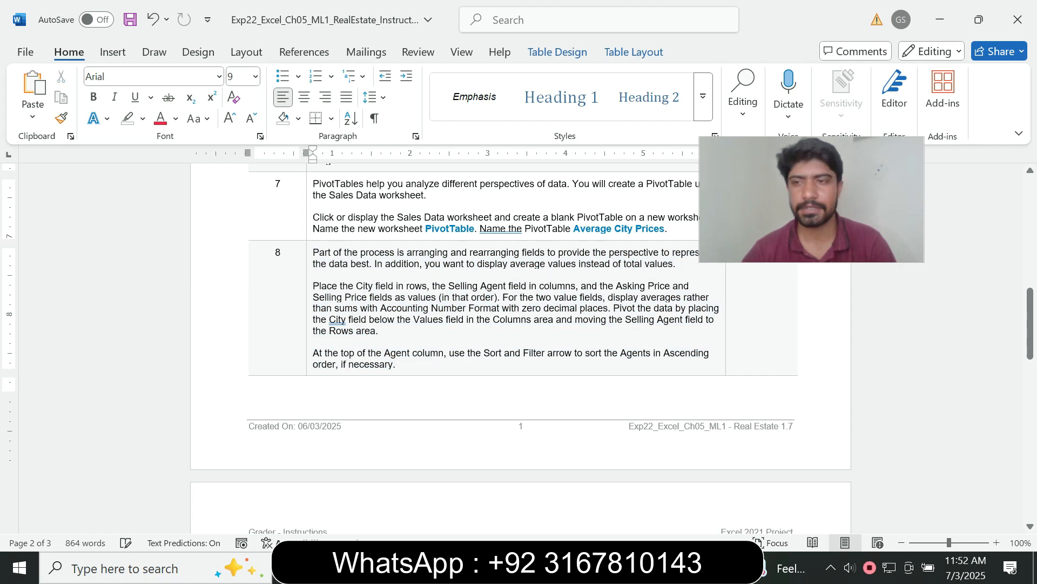
- Enlarge the step 9 instruction text to 12 pt and highlight it in turquoise
{"action": "scroll", "coordinate": [518, 346], "scroll_direction": "down", "scroll_amount": 6}
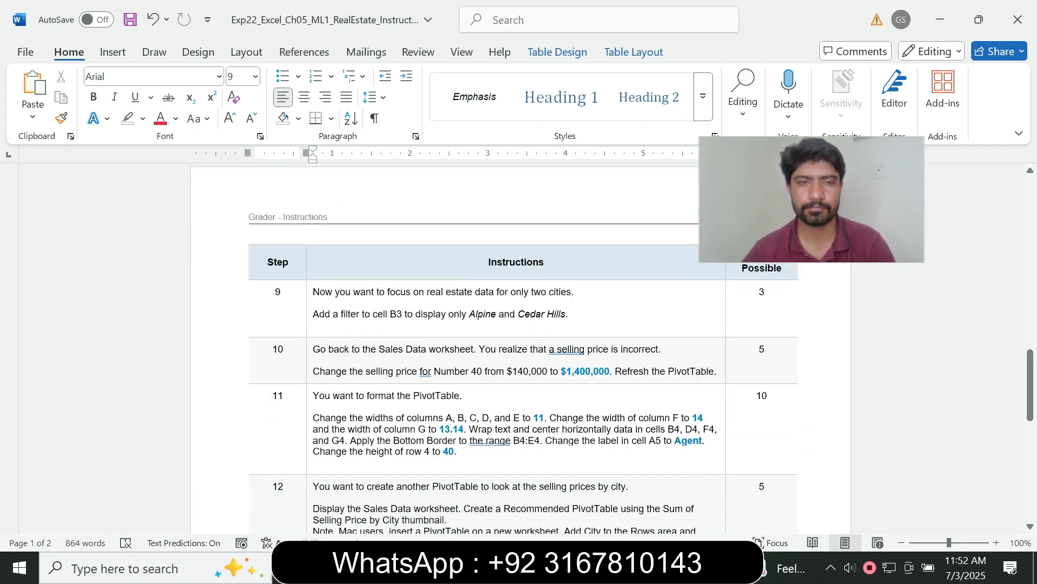
{"action": "left_click", "coordinate": [309, 318]}
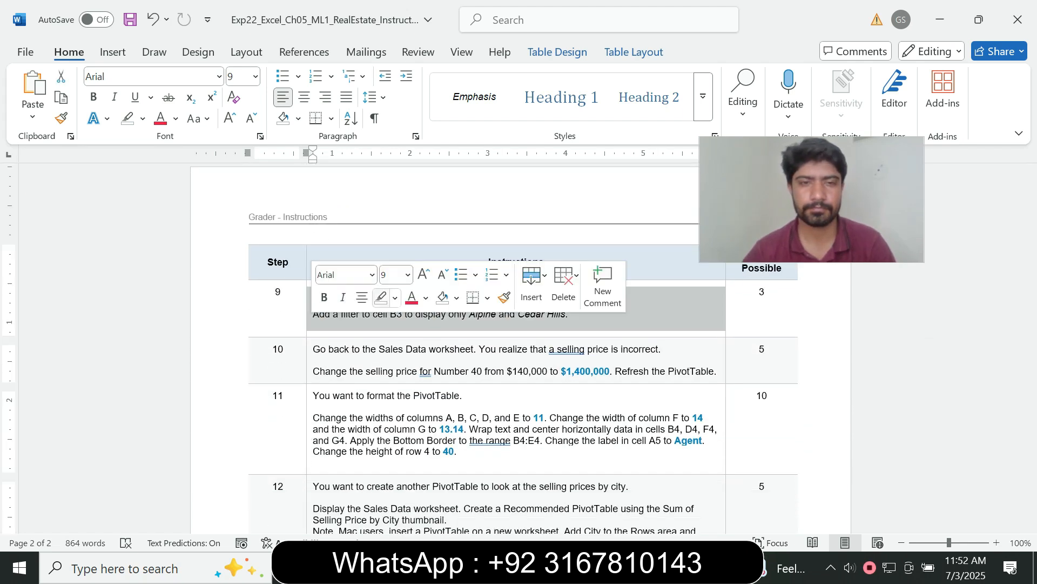
{"action": "left_click", "coordinate": [408, 275]}
{"action": "left_click", "coordinate": [395, 376]}
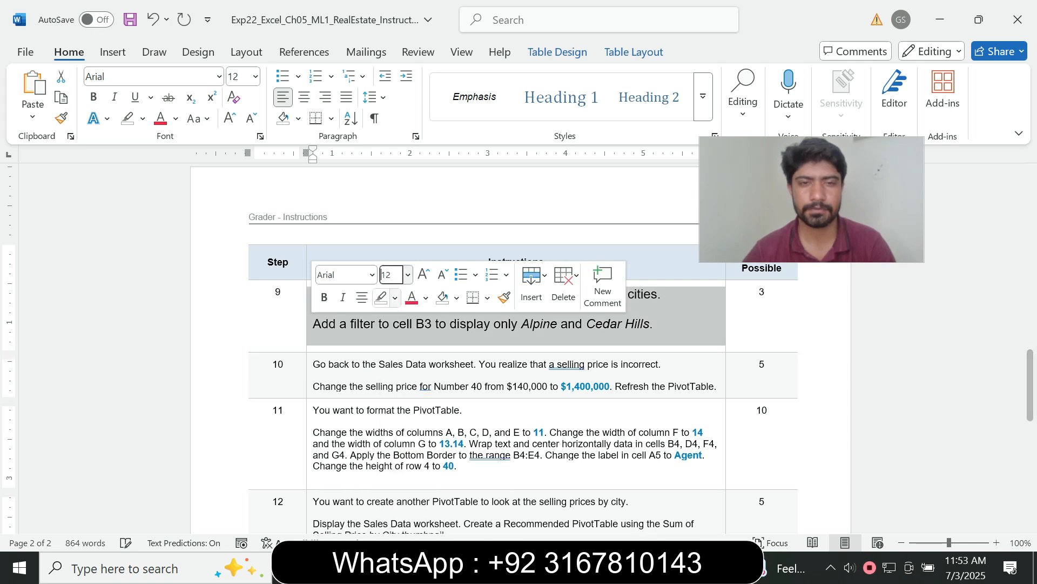
{"action": "left_click", "coordinate": [395, 297]}
{"action": "left_click", "coordinate": [458, 354]}
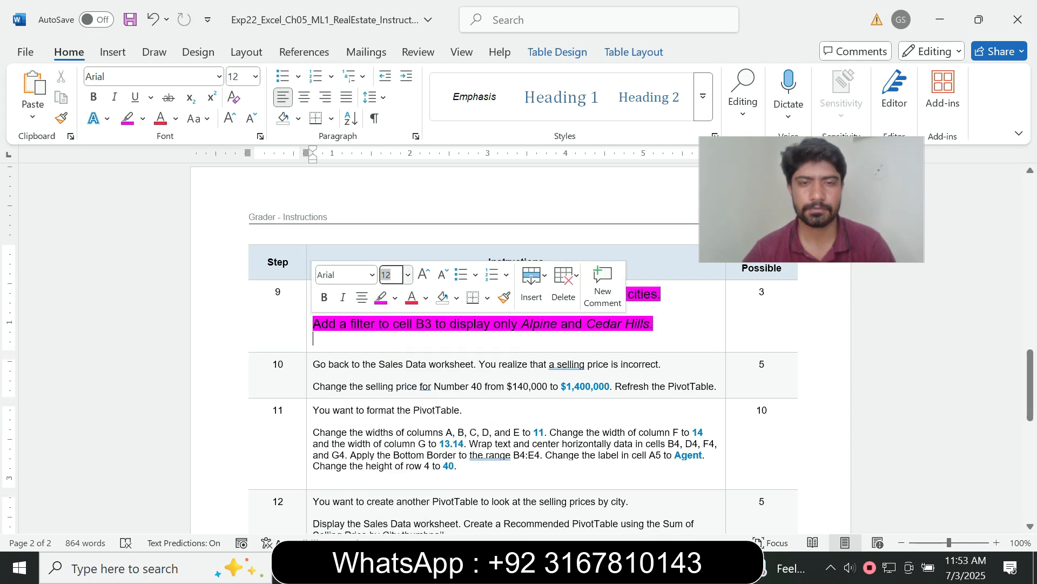
{"action": "left_click_drag", "start_coordinate": [654, 324], "coordinate": [287, 288]}
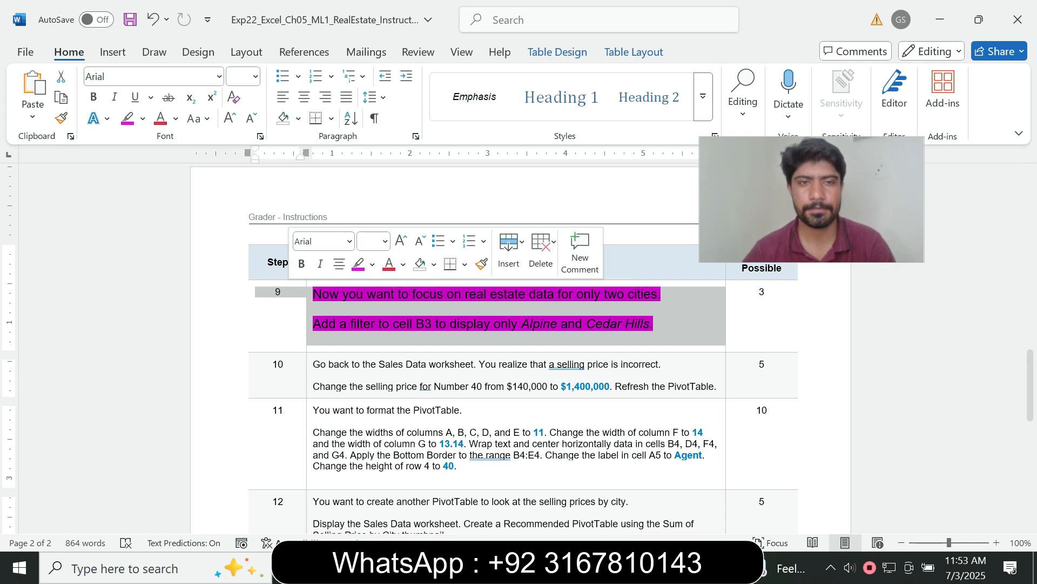
{"action": "left_click", "coordinate": [372, 264]}
{"action": "left_click", "coordinate": [410, 319]}
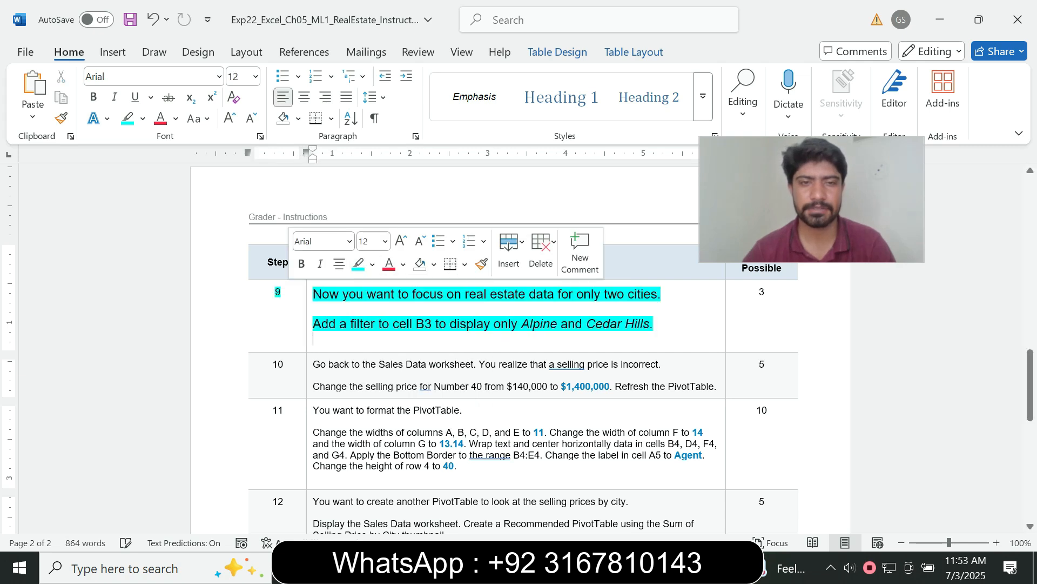
- Read the step 9 filter requirement in Word, select cell B3 in Excel, and recheck the required cities in Word
{"action": "left_click", "coordinate": [375, 323]}
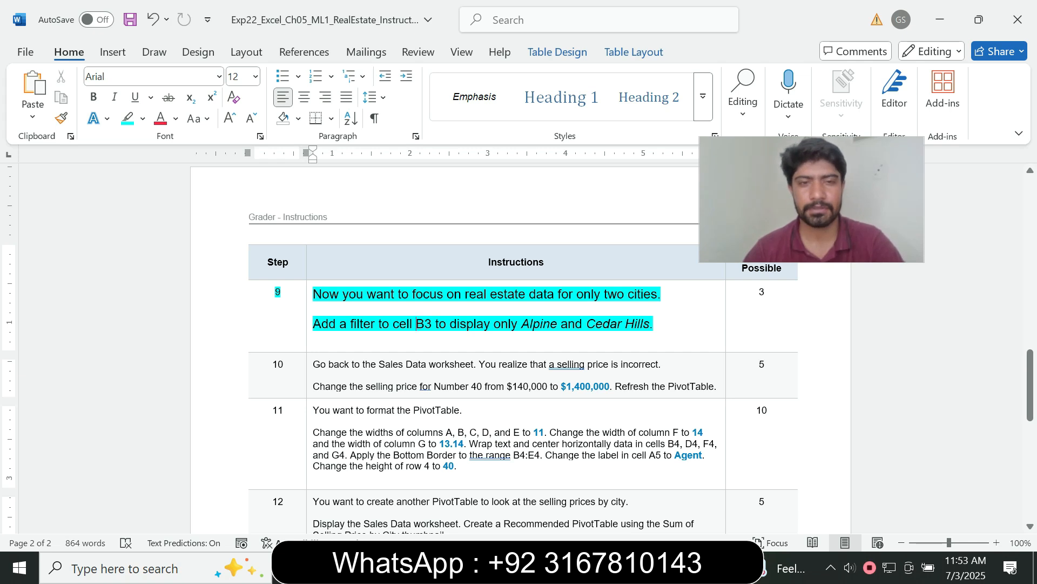
{"action": "left_click_drag", "start_coordinate": [327, 325], "coordinate": [453, 336]}
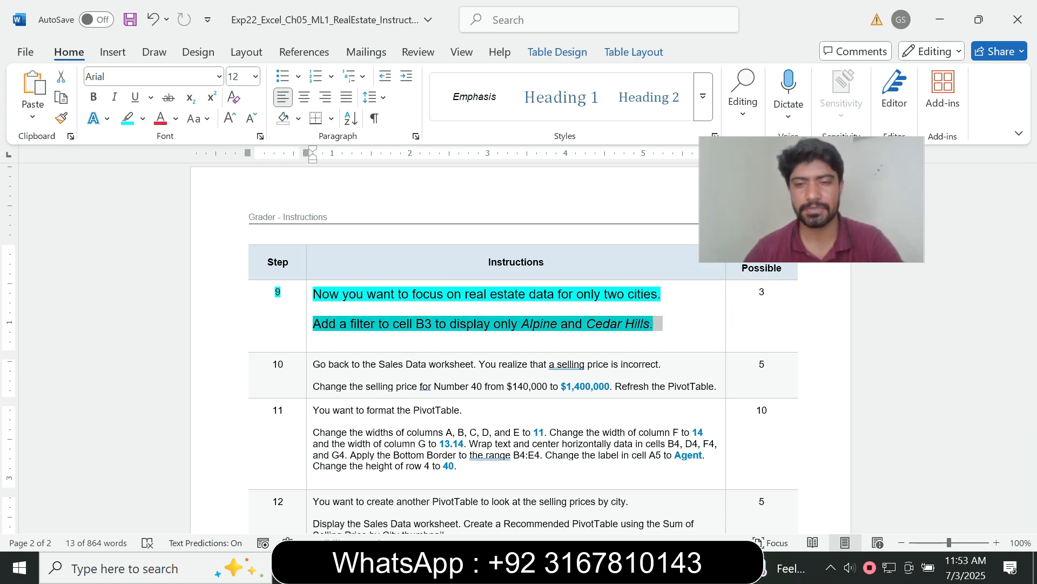
{"action": "key", "text": "alt+Tab"}
{"action": "left_click", "coordinate": [156, 239]}
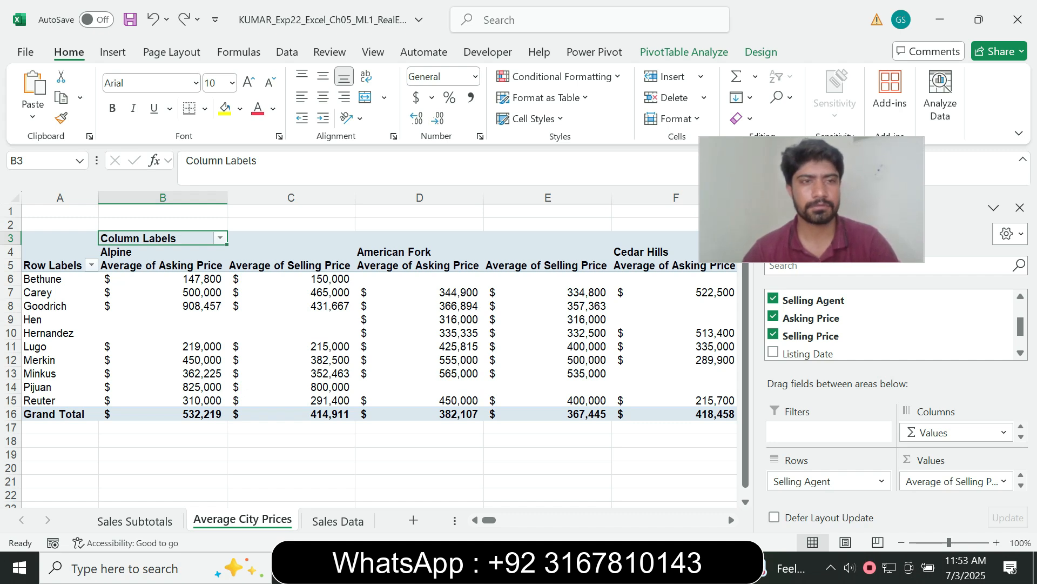
{"action": "key", "text": "alt+Tab"}
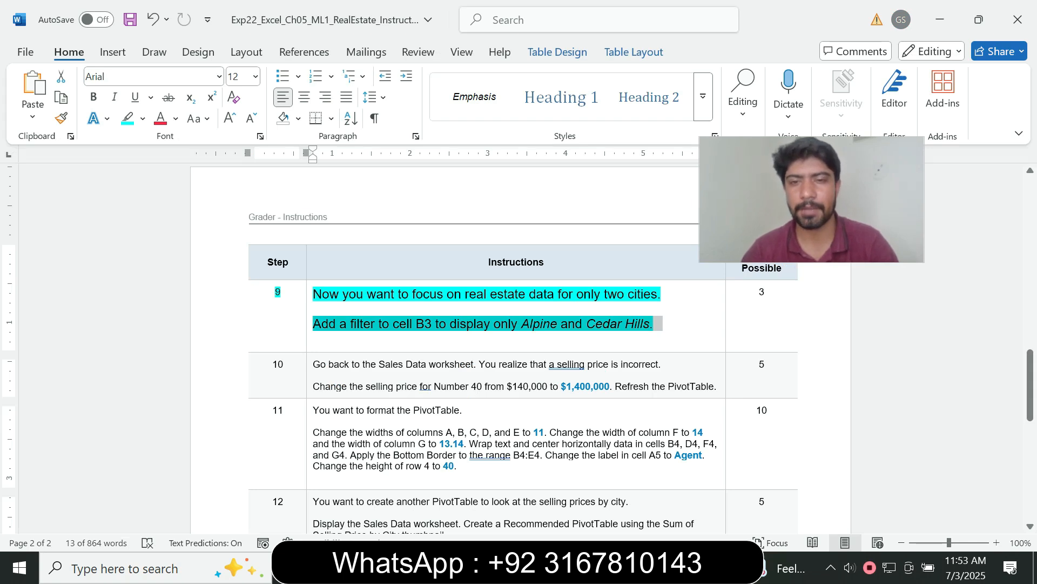
{"action": "left_click_drag", "start_coordinate": [661, 338], "coordinate": [561, 326]}
- In Excel, filter the PivotTable's Column Labels in cell B3 to only Alpine and Cedar Hills
{"action": "key", "text": "alt+Tab"}
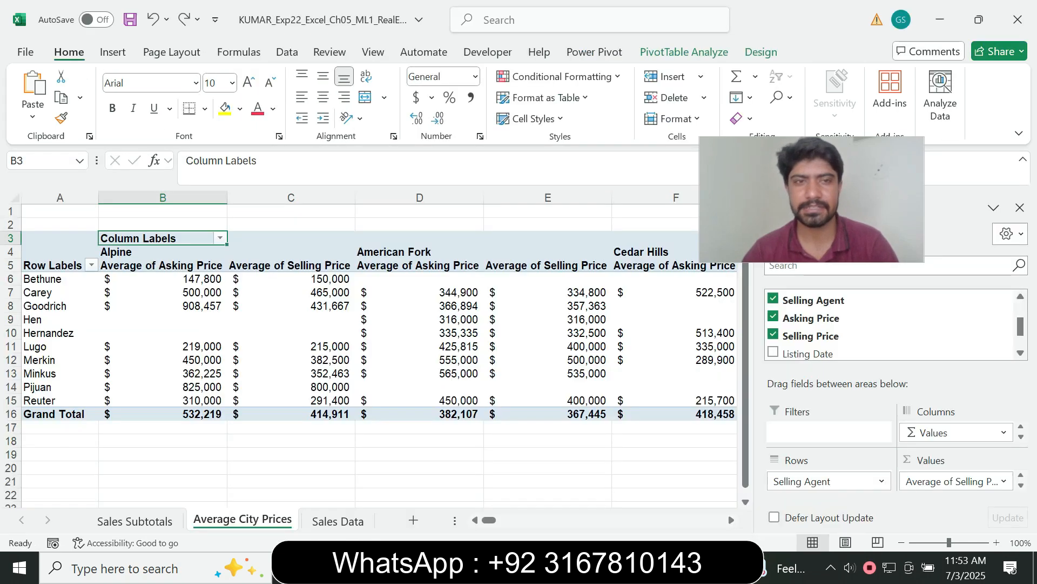
{"action": "left_click", "coordinate": [220, 237]}
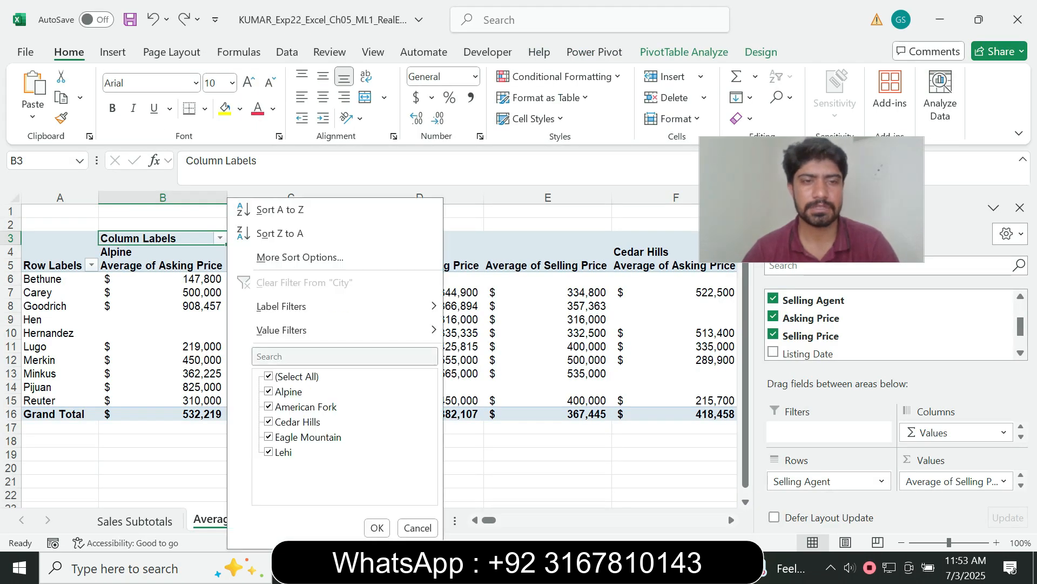
{"action": "left_click", "coordinate": [269, 376]}
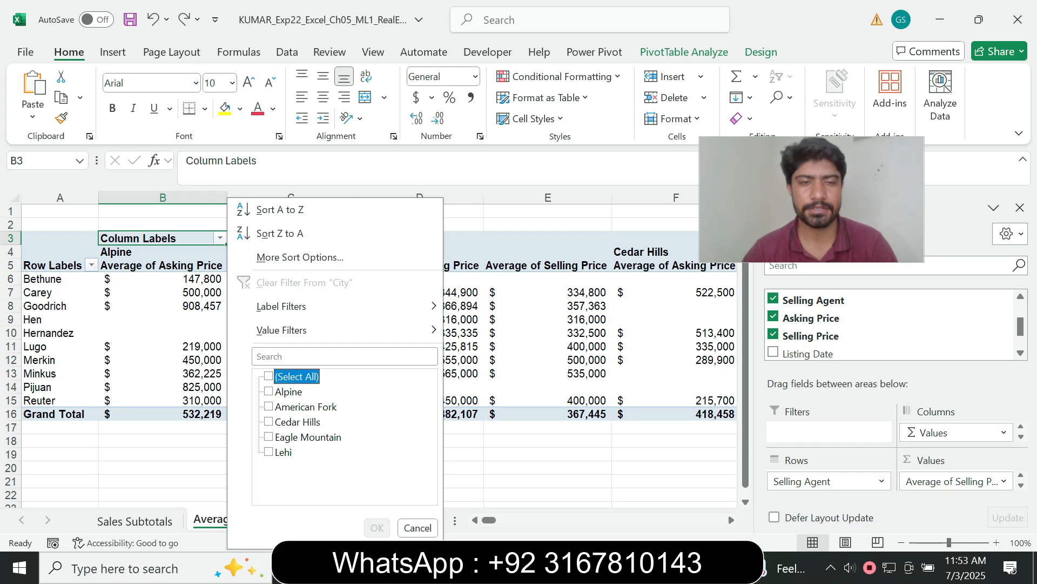
{"action": "left_click", "coordinate": [269, 391]}
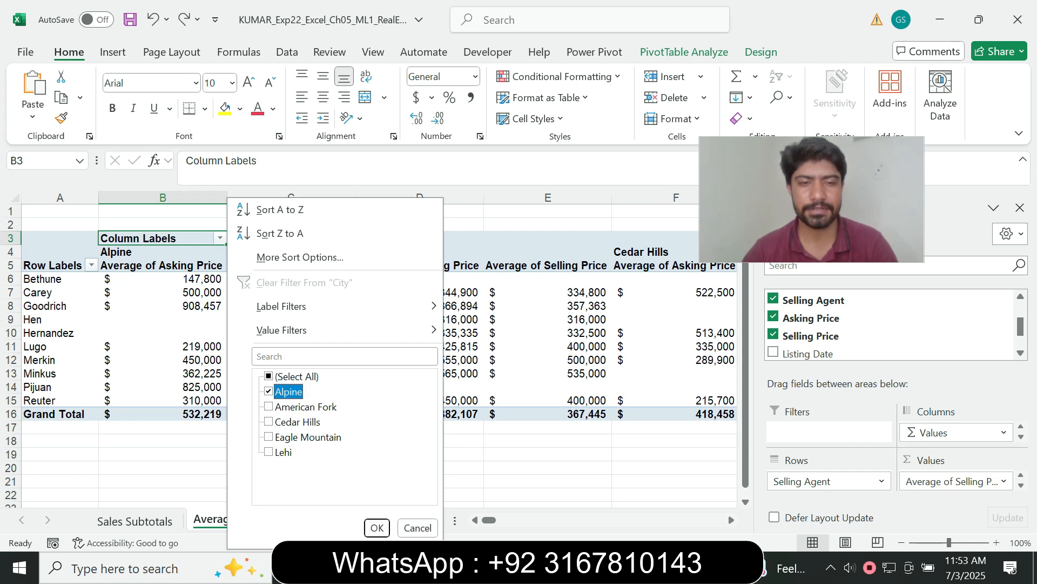
{"action": "left_click", "coordinate": [268, 422]}
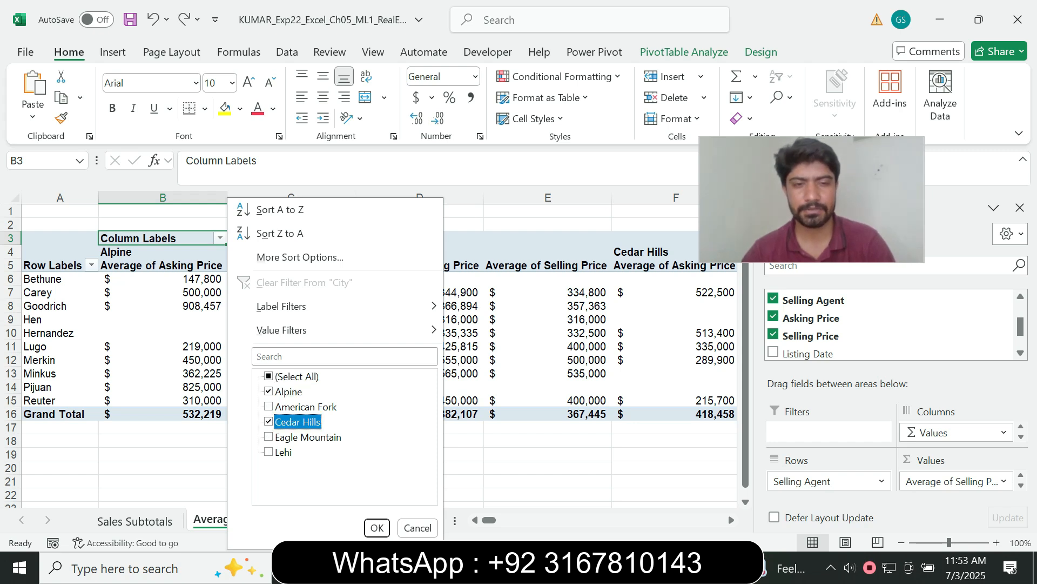
{"action": "left_click", "coordinate": [377, 528]}
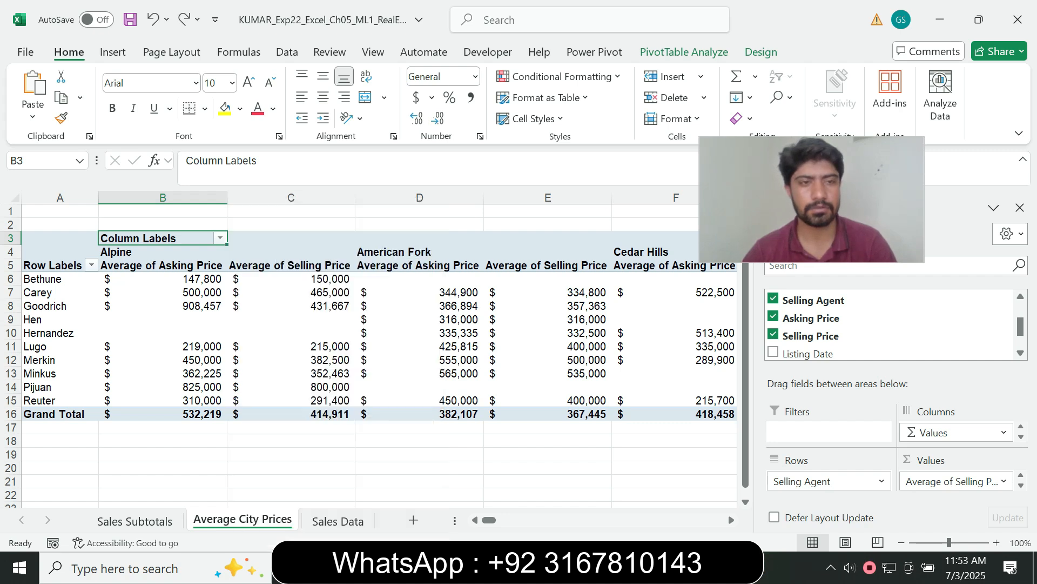
- Switch to Word, return the step 9 instruction text to 9 pt and remove its highlighting
{"action": "key", "text": "alt+Tab"}
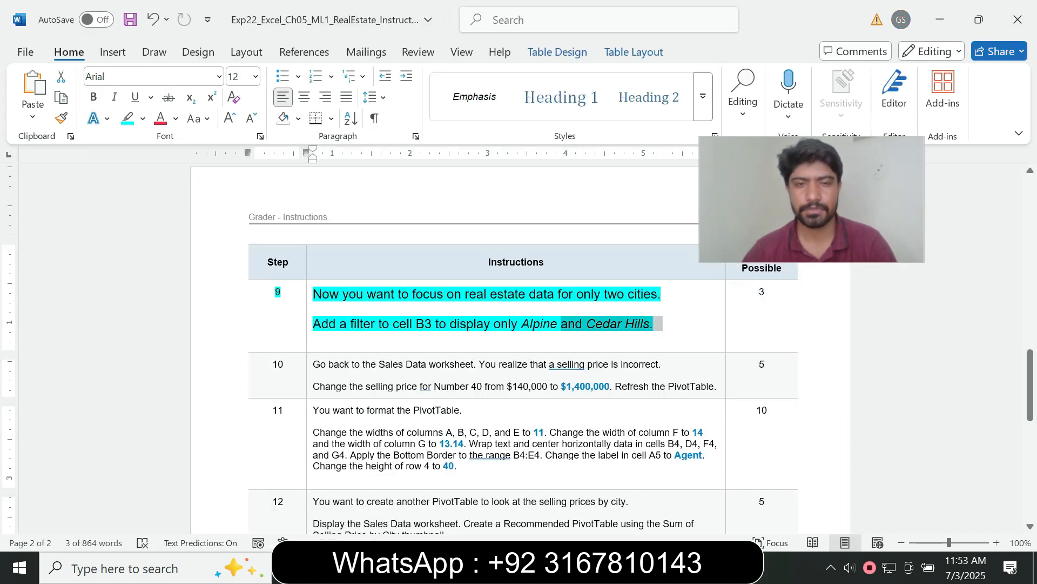
{"action": "left_click", "coordinate": [310, 324]}
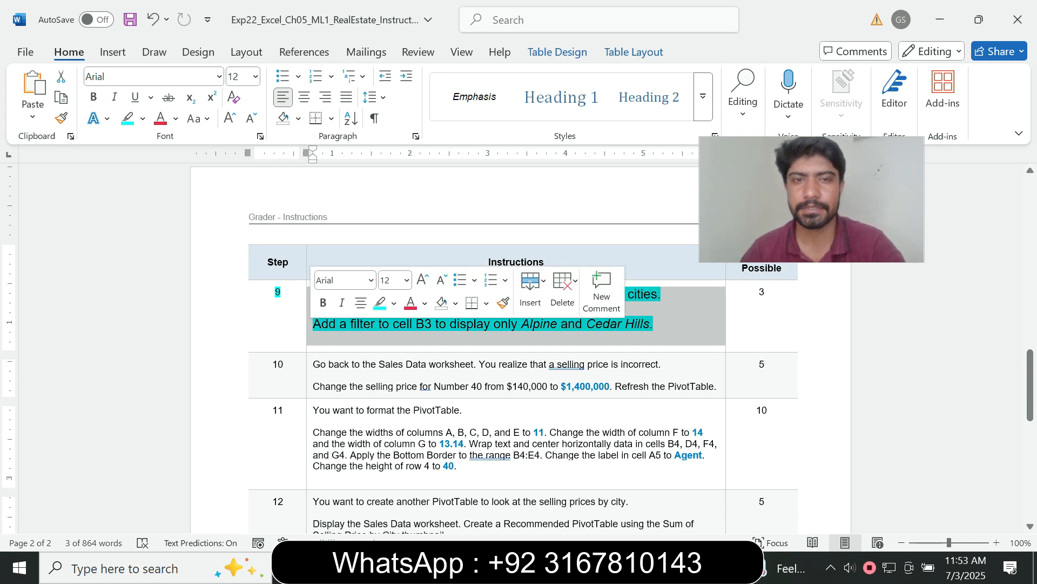
{"action": "left_click", "coordinate": [406, 280]}
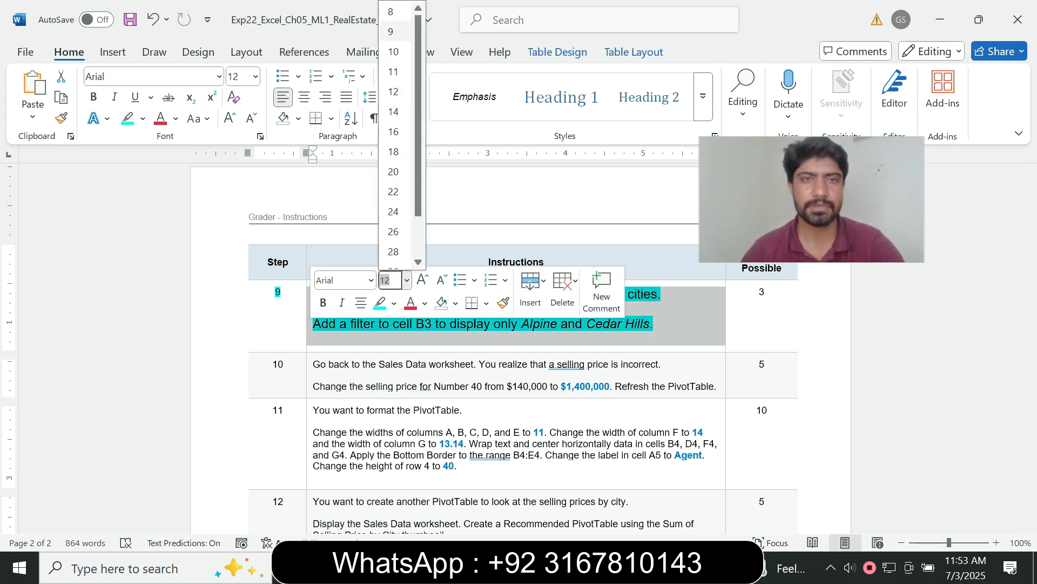
{"action": "left_click", "coordinate": [392, 31]}
{"action": "left_click", "coordinate": [142, 119]}
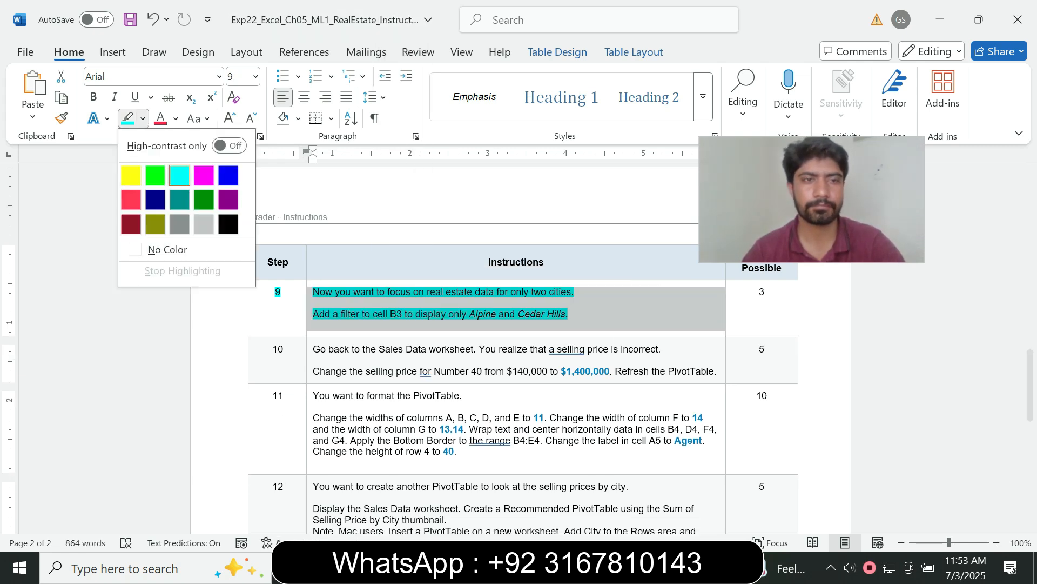
{"action": "left_click", "coordinate": [167, 248]}
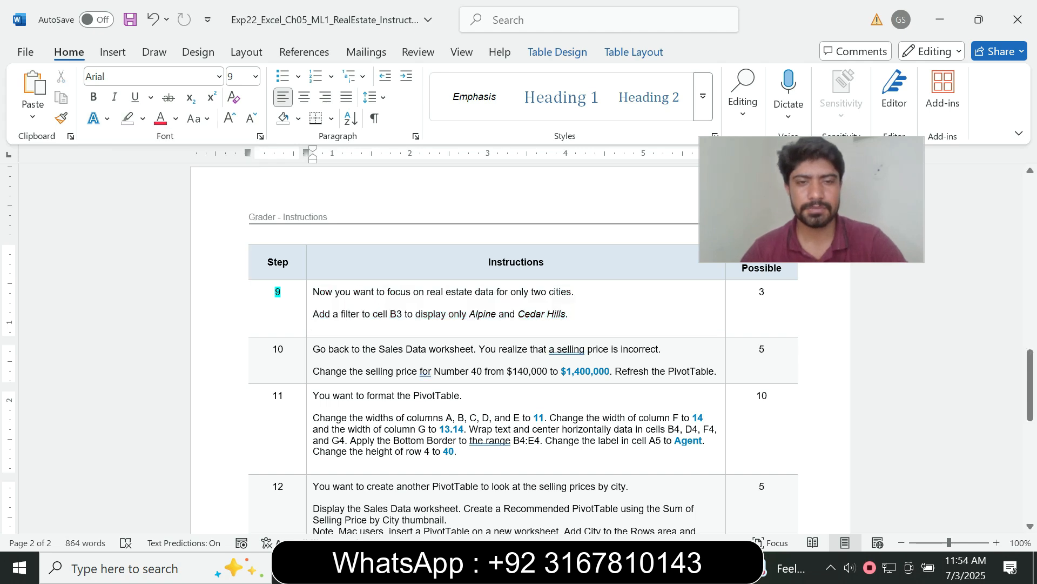
- Enlarge the step 10 instruction text to 14 pt and highlight it in turquoise
{"action": "left_click", "coordinate": [309, 368]}
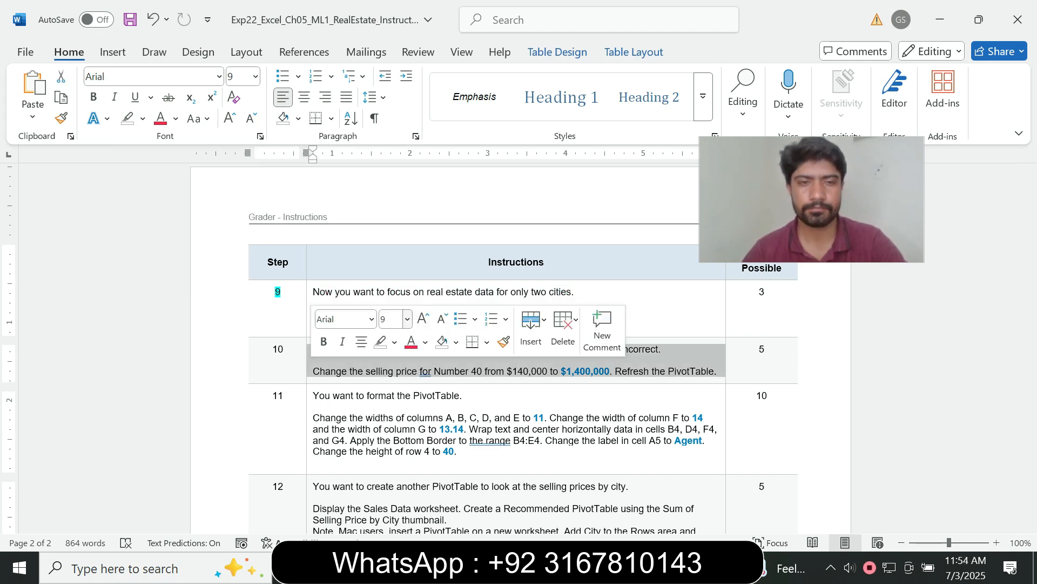
{"action": "left_click", "coordinate": [408, 319]}
{"action": "left_click", "coordinate": [394, 112]}
{"action": "left_click", "coordinate": [142, 118]}
{"action": "left_click", "coordinate": [180, 175]}
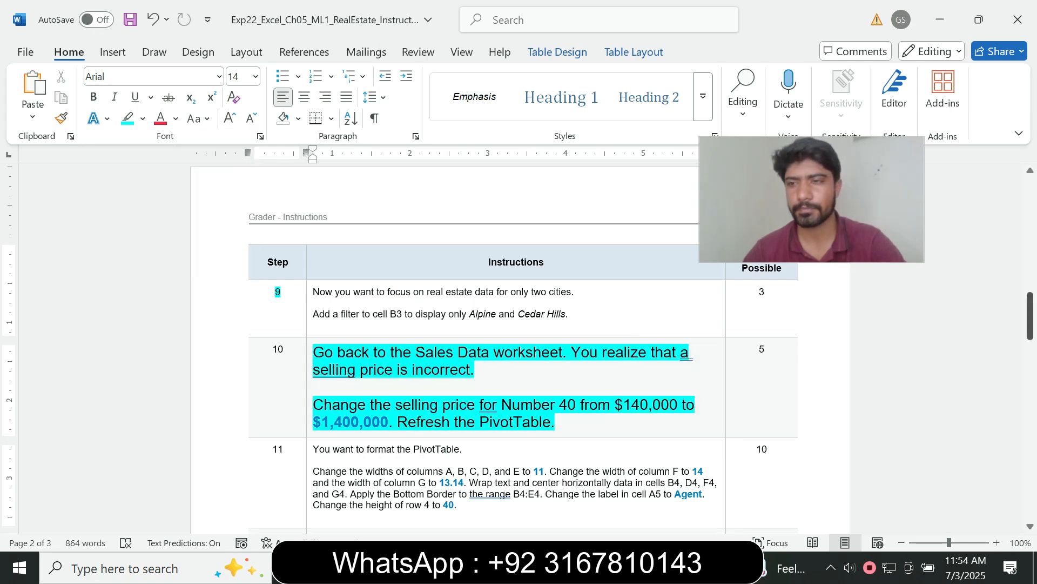
- Read the step 10 instructions in Word, then switch to Excel and display the Sales Data worksheet
{"action": "scroll", "coordinate": [518, 348], "scroll_direction": "down", "scroll_amount": 1}
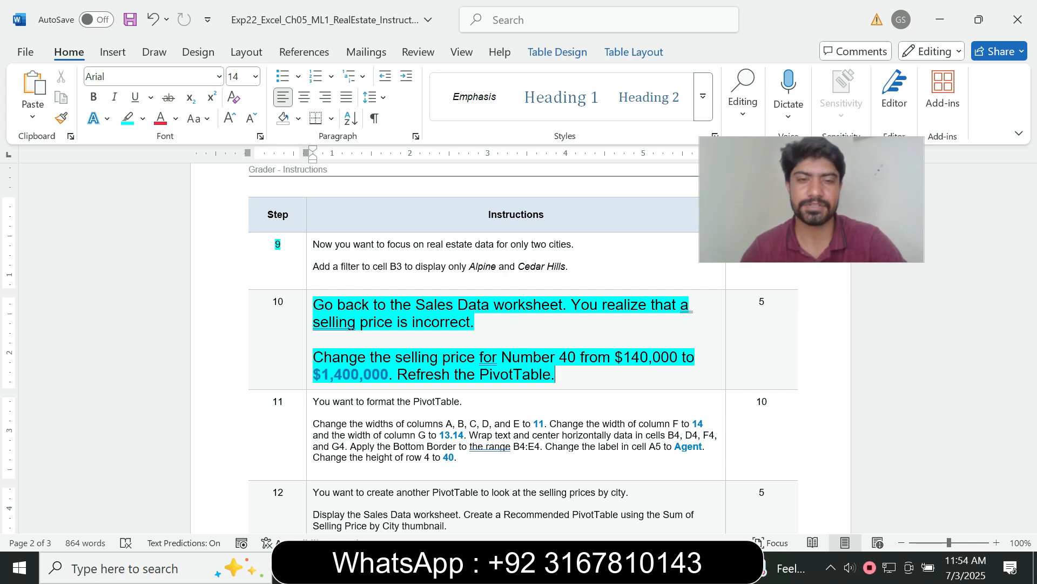
{"action": "left_click_drag", "start_coordinate": [314, 357], "coordinate": [441, 357]}
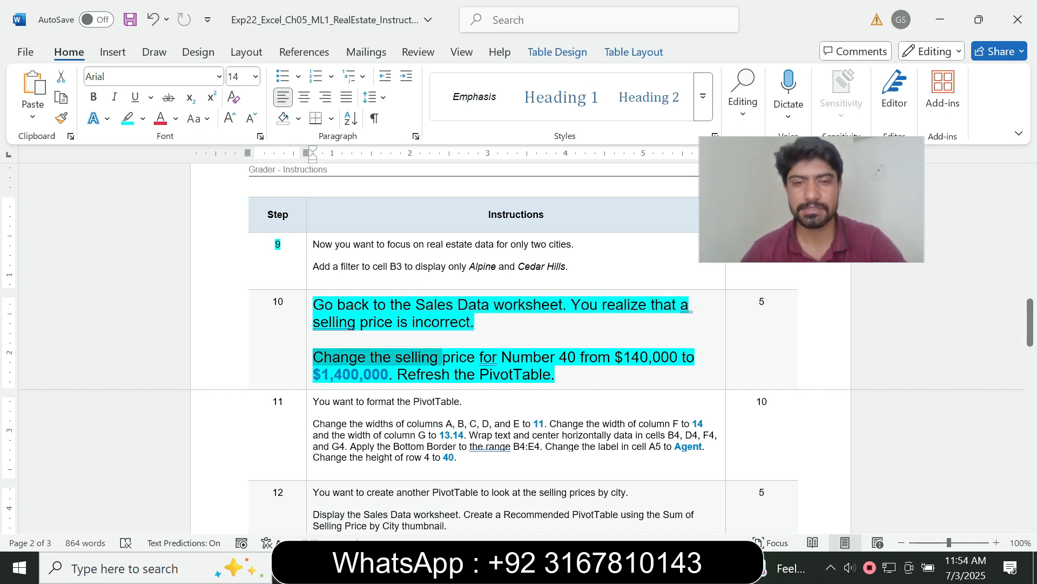
{"action": "left_click", "coordinate": [459, 357]}
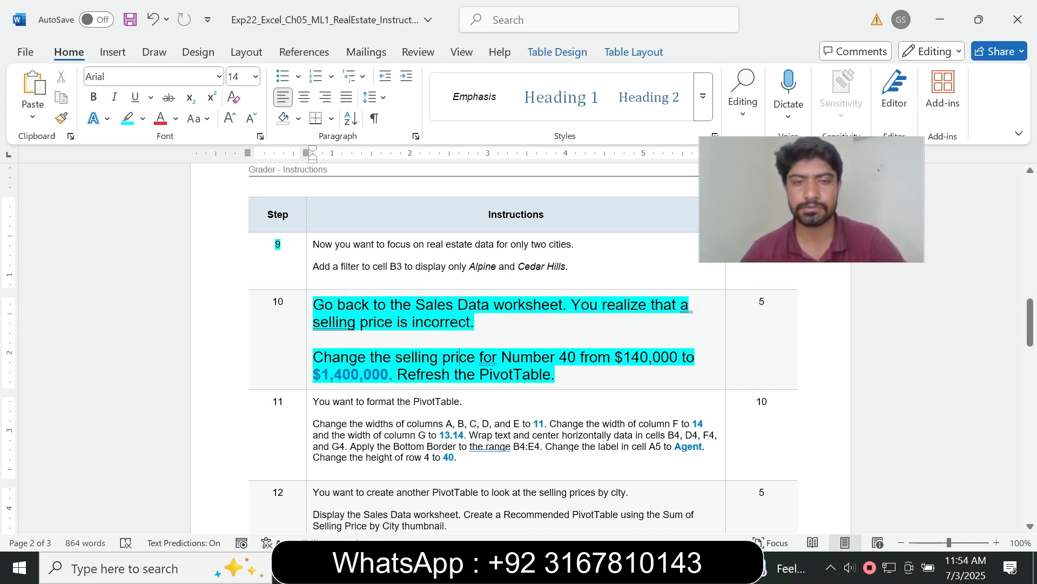
{"action": "left_click_drag", "start_coordinate": [338, 304], "coordinate": [494, 304]}
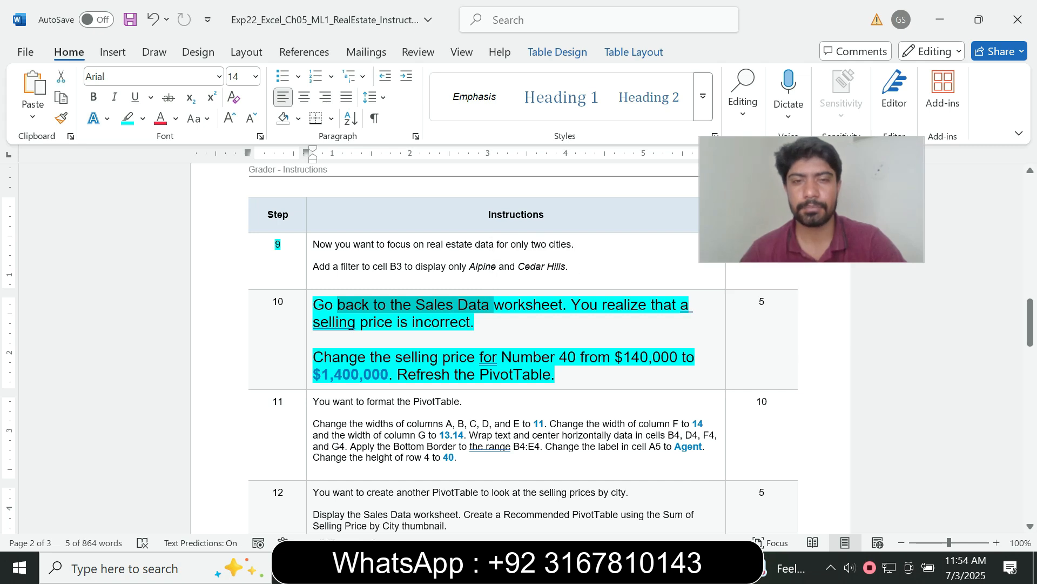
{"action": "key", "text": "alt+Tab"}
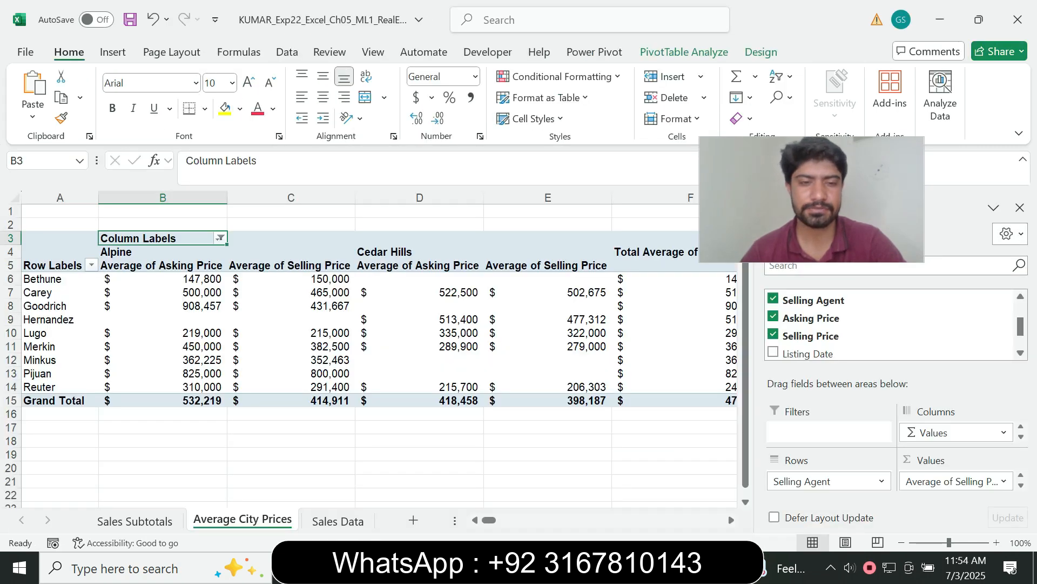
{"action": "left_click", "coordinate": [337, 520]}
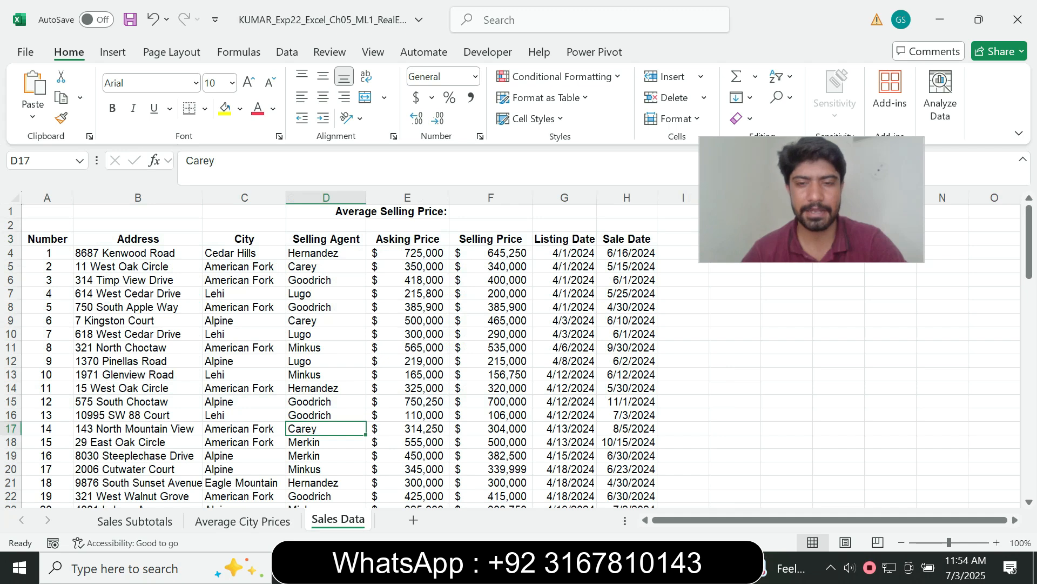
- Set the selling price of Number 40 in cell F43 to $1,400,000, copying the value from step 10 in Word
{"action": "key", "text": "alt+Tab"}
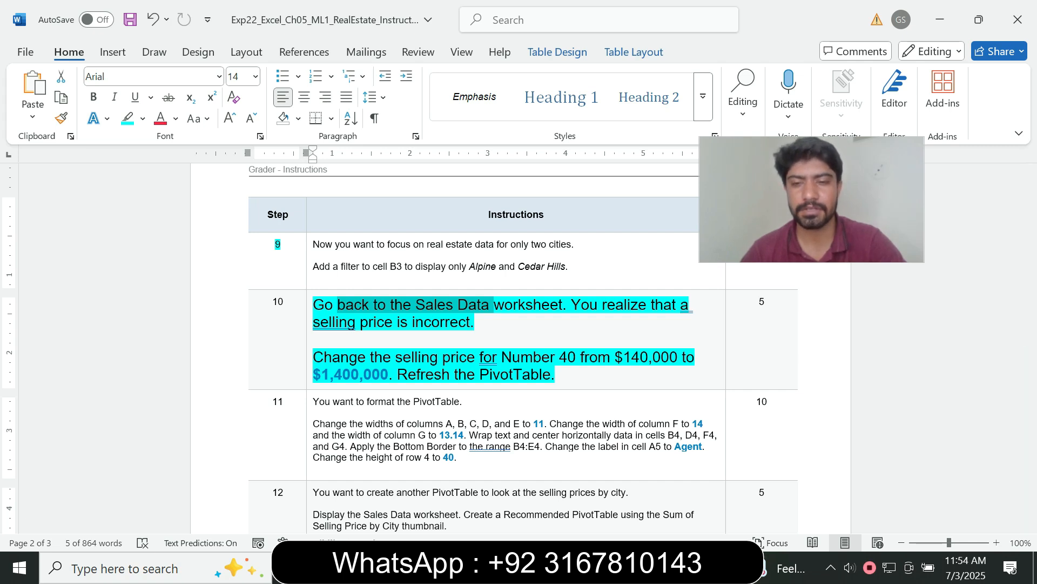
{"action": "key", "text": "alt+Tab"}
{"action": "left_click_drag", "start_coordinate": [1029, 241], "coordinate": [1029, 354]}
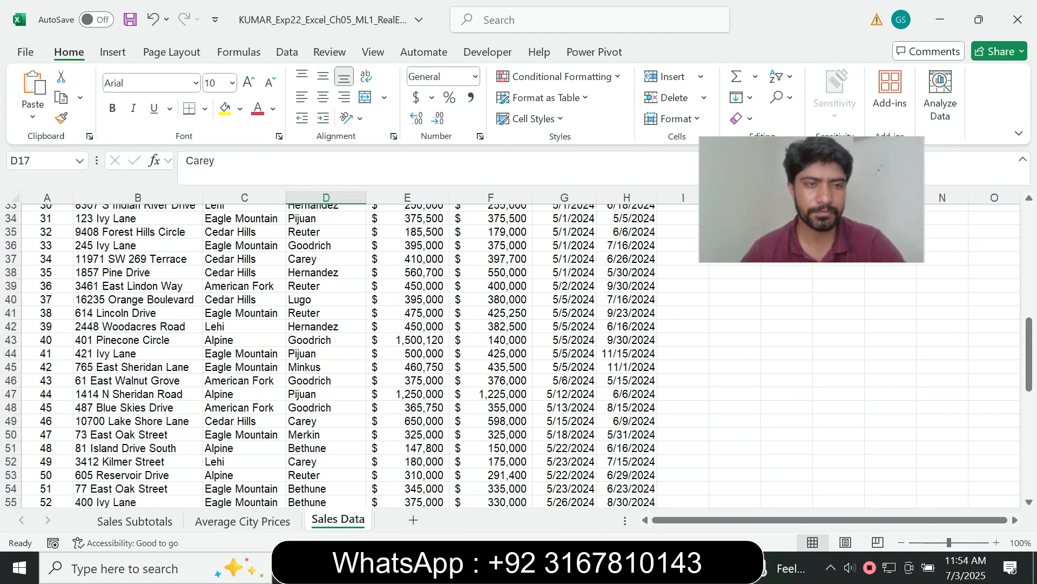
{"action": "left_click", "coordinate": [491, 340]}
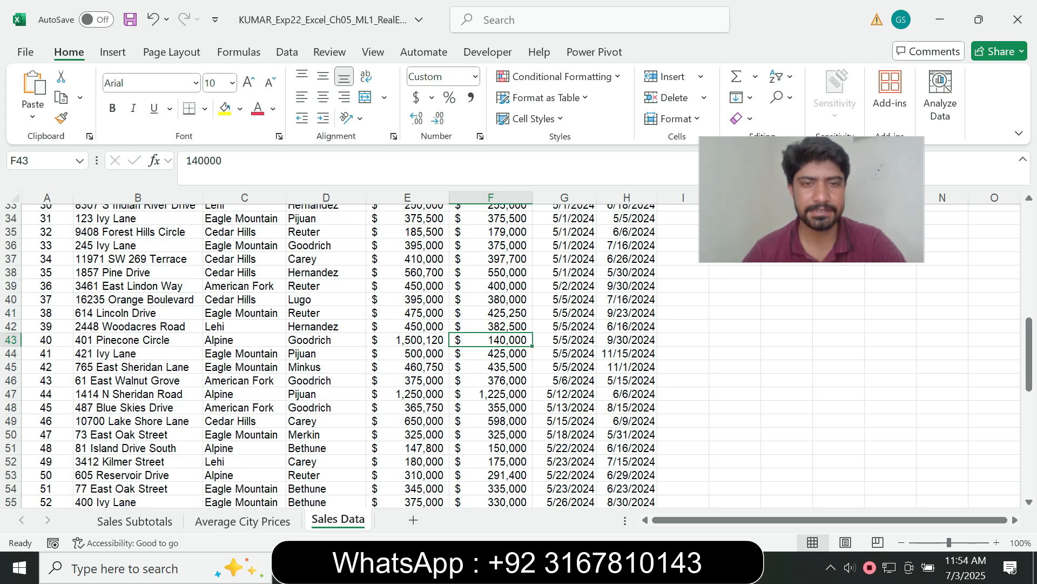
{"action": "key", "text": "alt+Tab"}
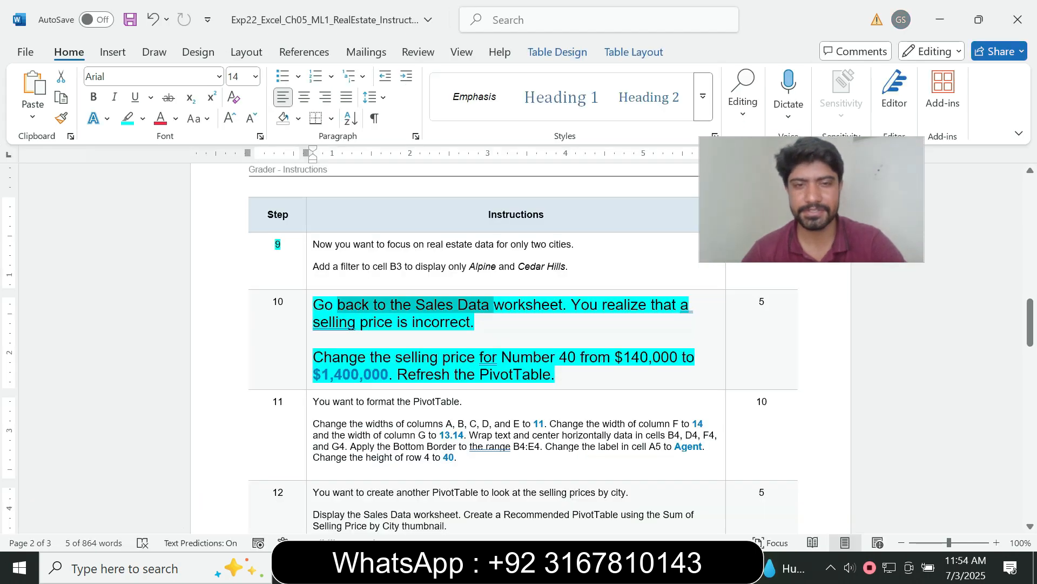
{"action": "left_click_drag", "start_coordinate": [313, 374], "coordinate": [389, 374]}
{"action": "key", "text": "ctrl+c"}
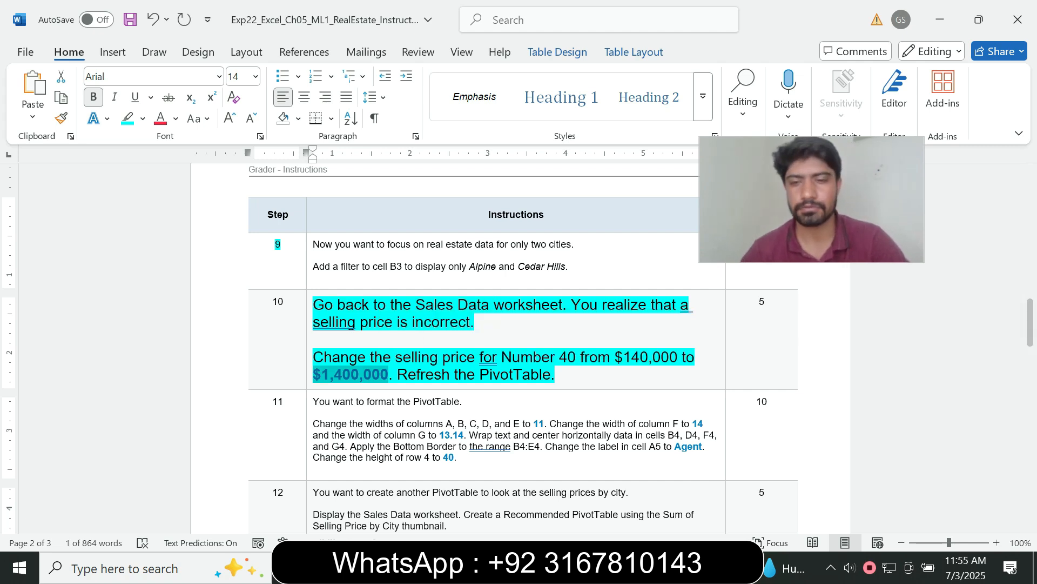
{"action": "key", "text": "alt+Tab"}
{"action": "double_click", "coordinate": [204, 161]}
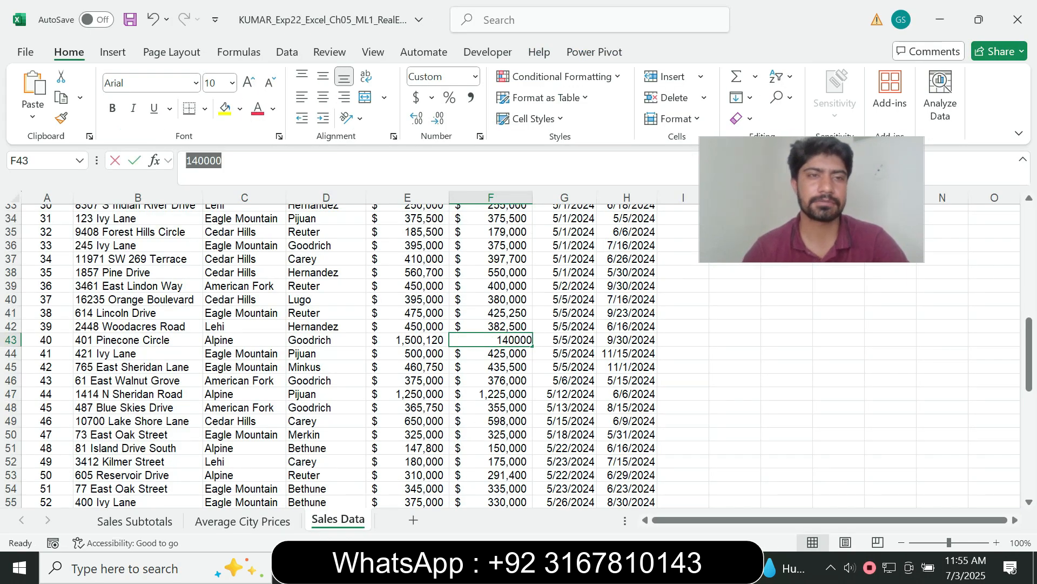
{"action": "key", "text": "ctrl+v"}
{"action": "key", "text": "Return"}
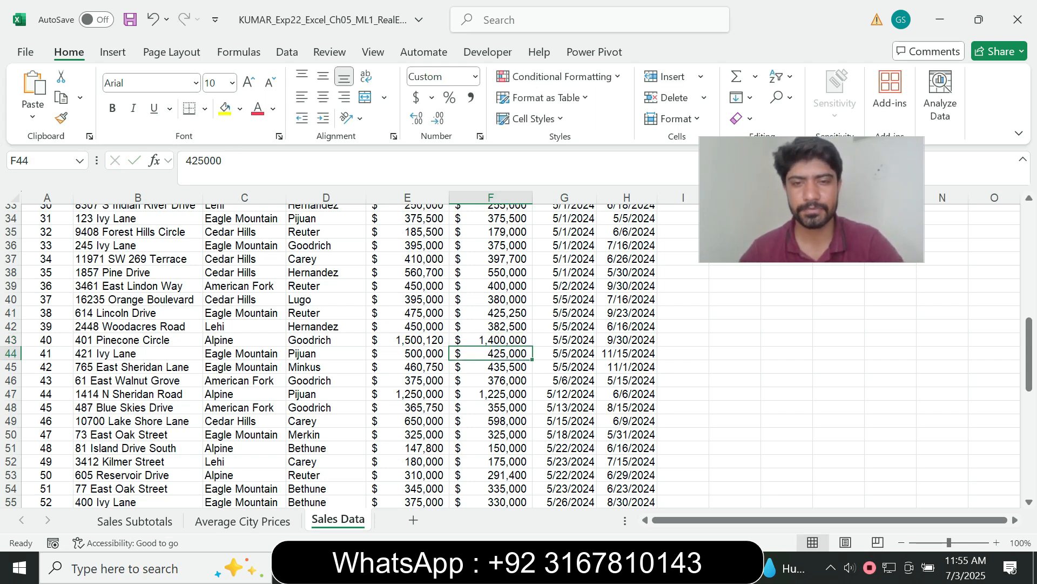
- Check the refresh requirement in Word, then refresh all PivotTable data from the Average City Prices worksheet in Excel
{"action": "key", "text": "alt+Tab"}
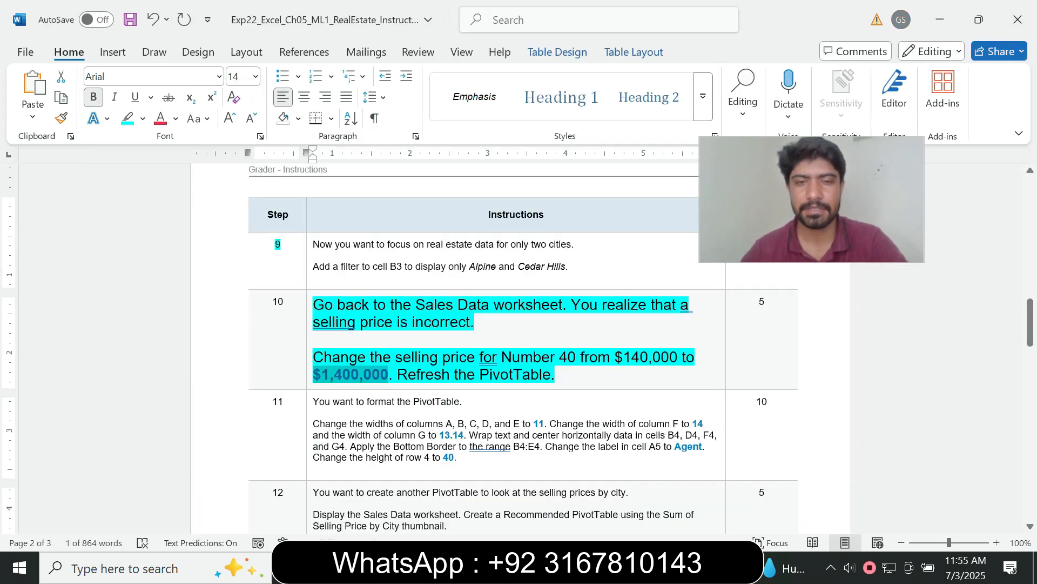
{"action": "left_click_drag", "start_coordinate": [555, 375], "coordinate": [517, 401]}
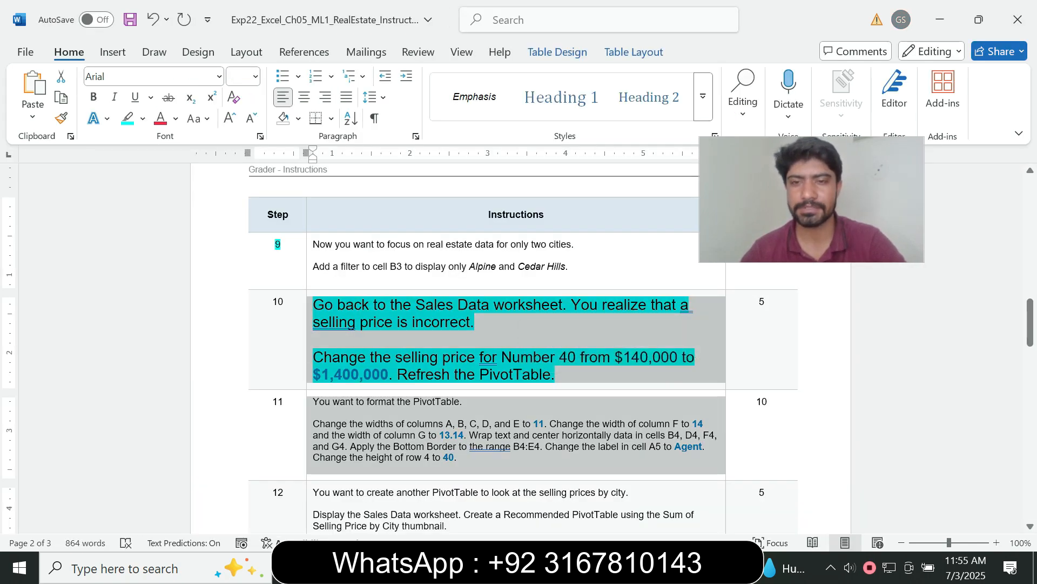
{"action": "left_click", "coordinate": [624, 446]}
{"action": "key", "text": "alt+Tab"}
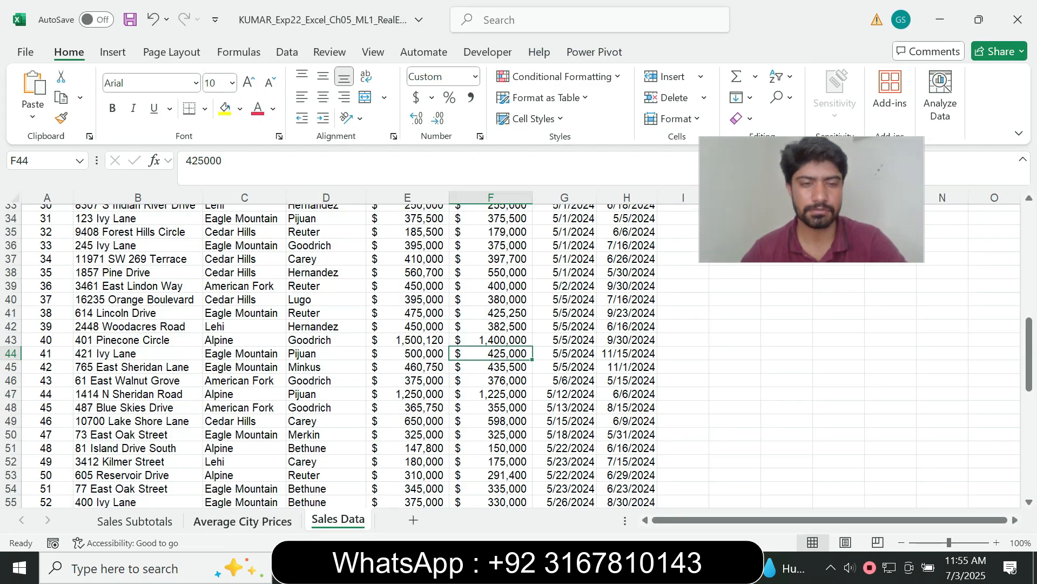
{"action": "key", "text": "ctrl+Page_Up"}
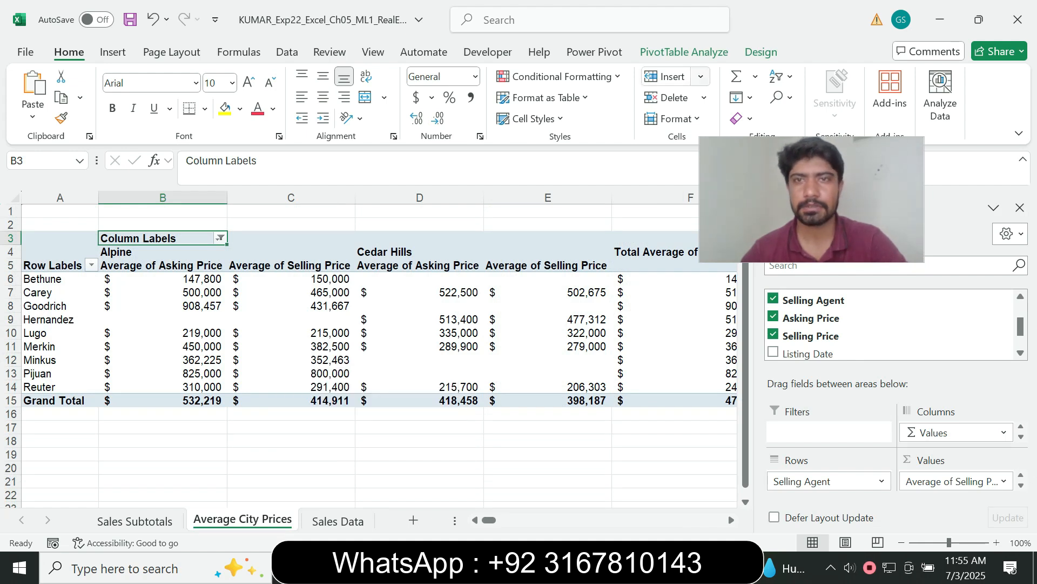
{"action": "left_click", "coordinate": [684, 53]}
{"action": "left_click", "coordinate": [466, 110]}
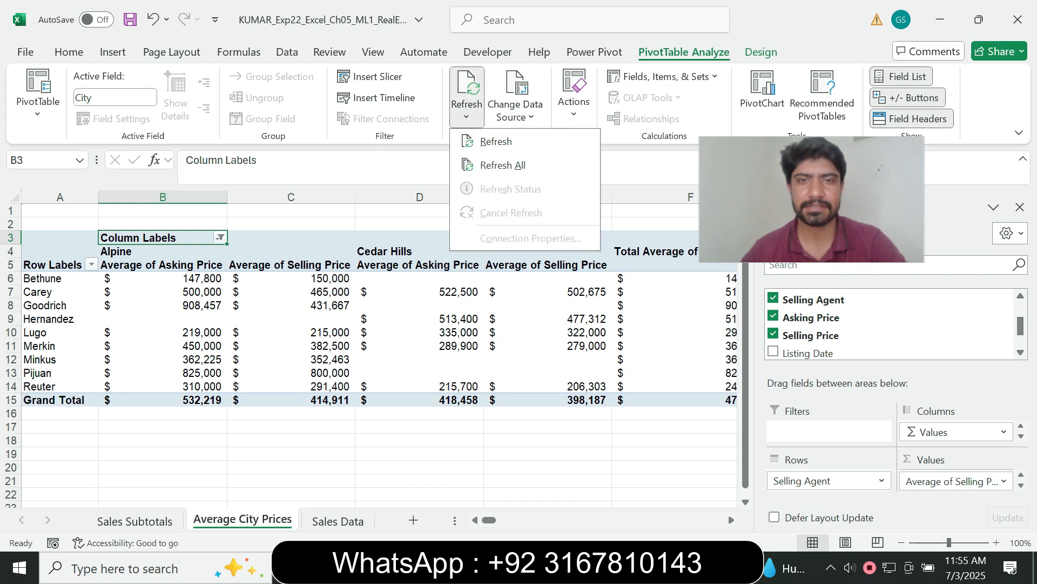
{"action": "left_click", "coordinate": [503, 165]}
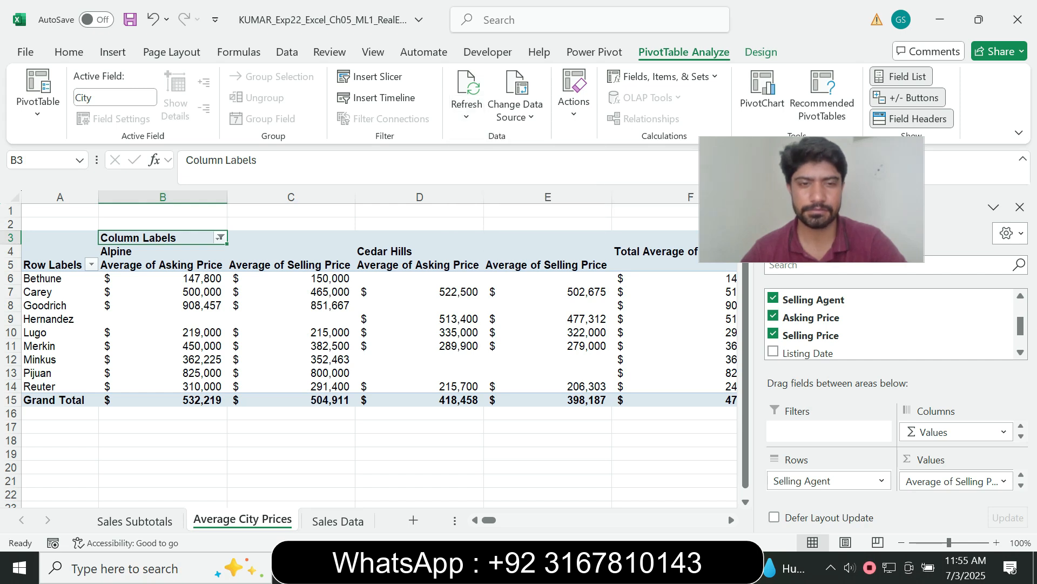
- Switch to Word, return the step 10 instruction text to 9 pt and remove its highlighting
{"action": "key", "text": "alt+Tab"}
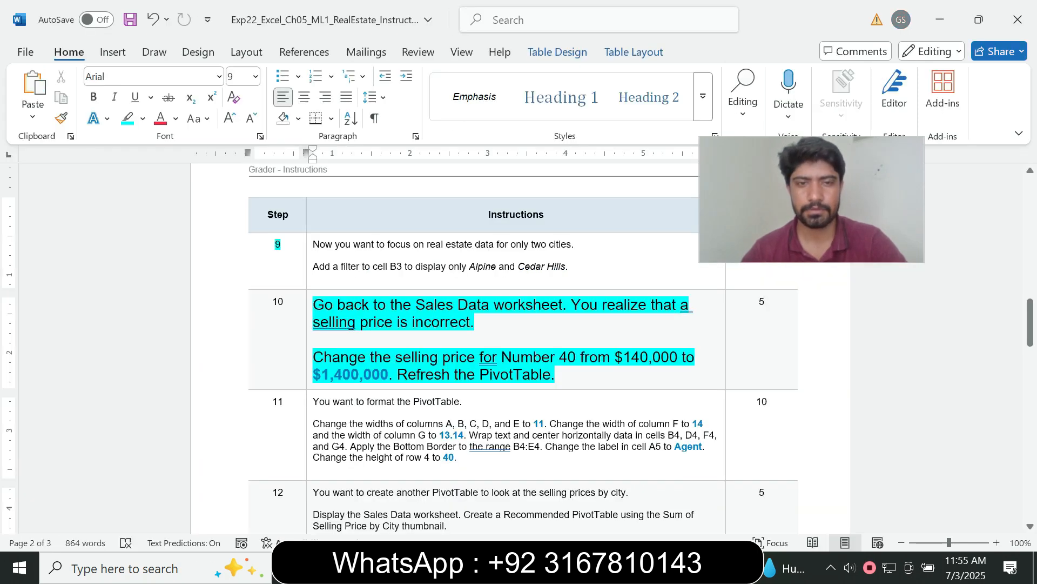
{"action": "left_click", "coordinate": [310, 335]}
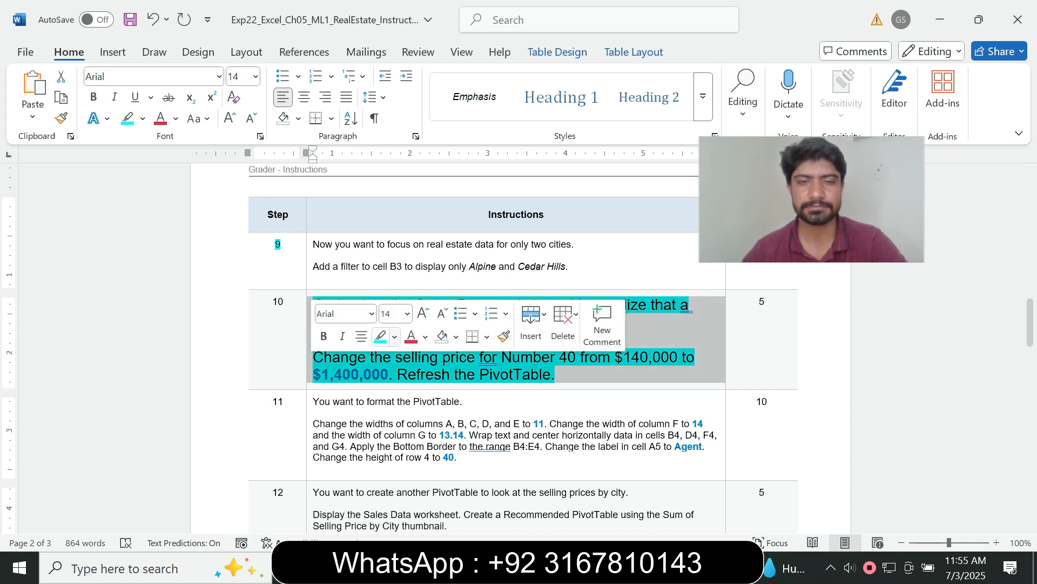
{"action": "left_click", "coordinate": [407, 313]}
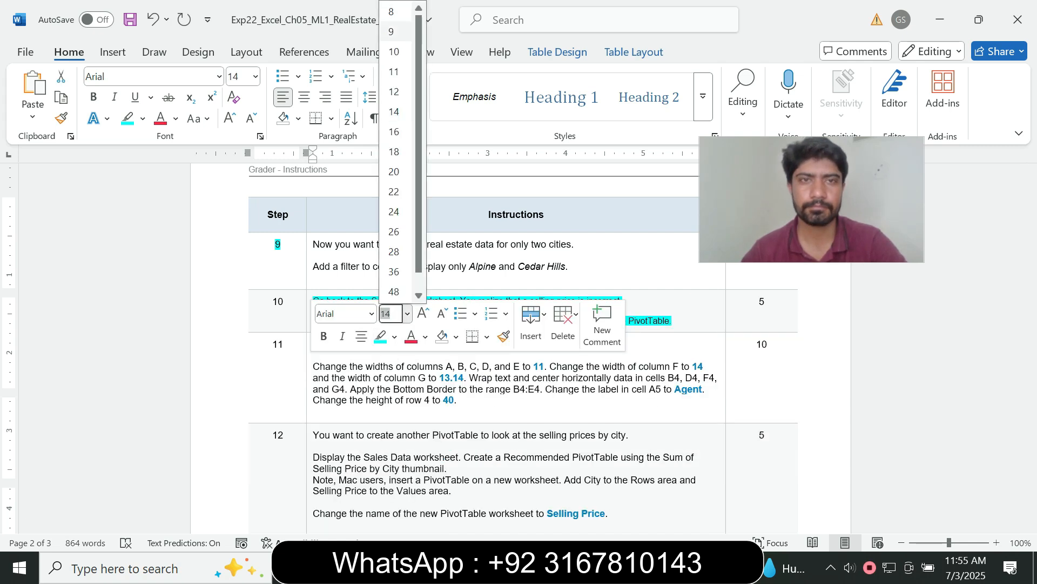
{"action": "left_click", "coordinate": [394, 31]}
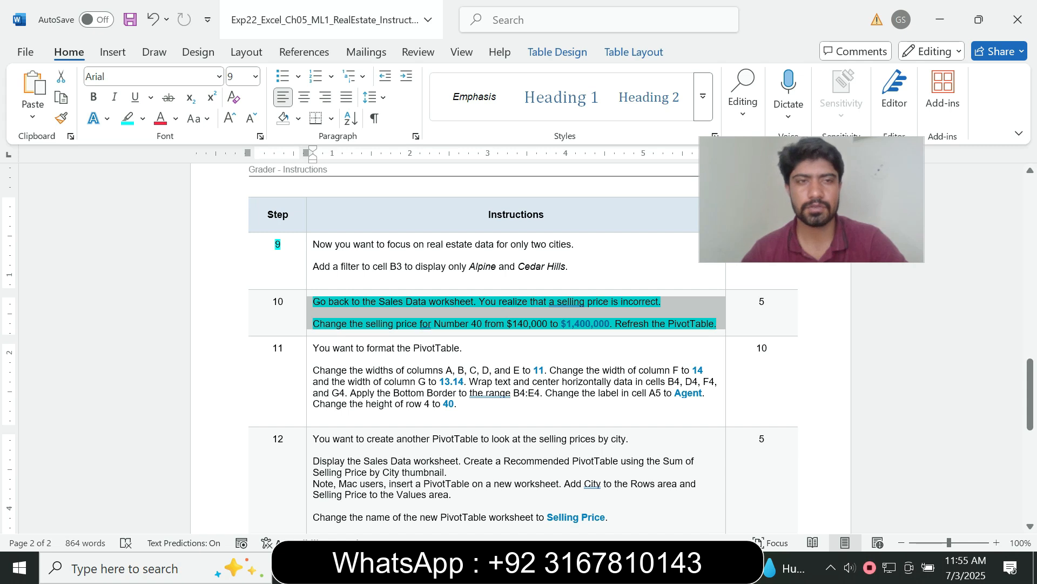
{"action": "left_click", "coordinate": [142, 119]}
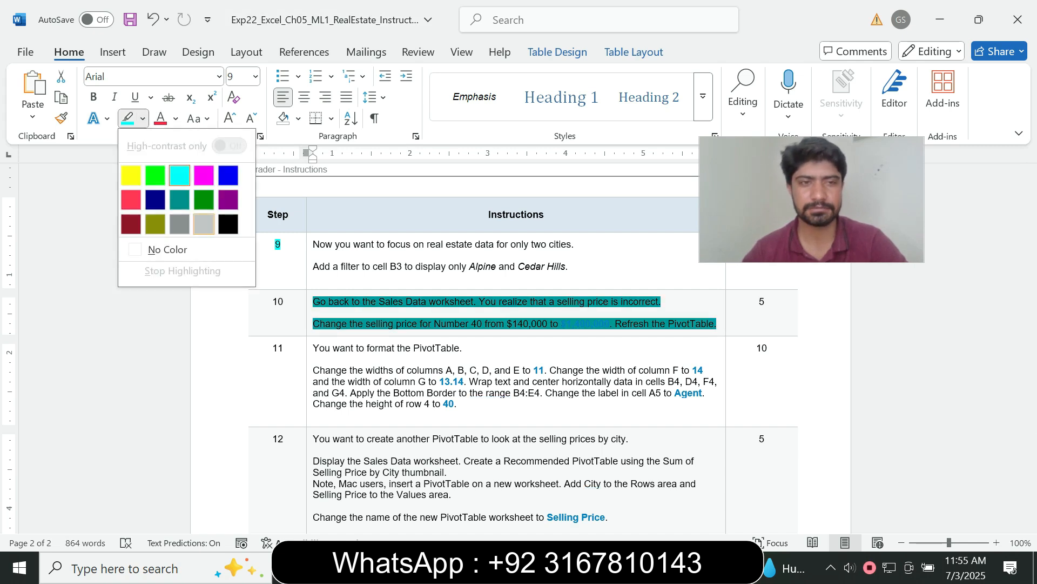
{"action": "left_click", "coordinate": [167, 249]}
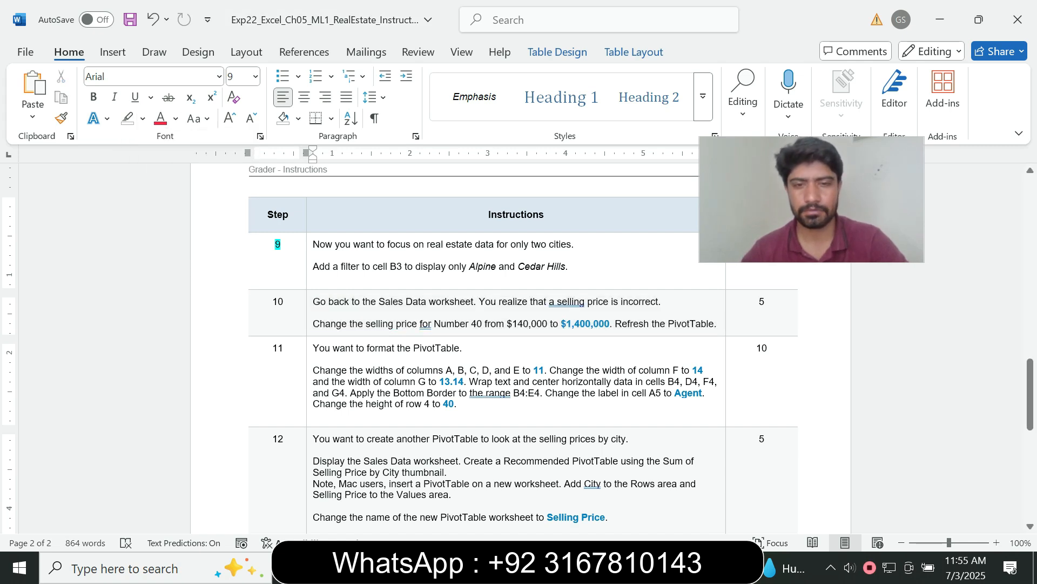
- Enlarge the step 11 instruction text to 14 pt and highlight it in turquoise
{"action": "left_click", "coordinate": [310, 379]}
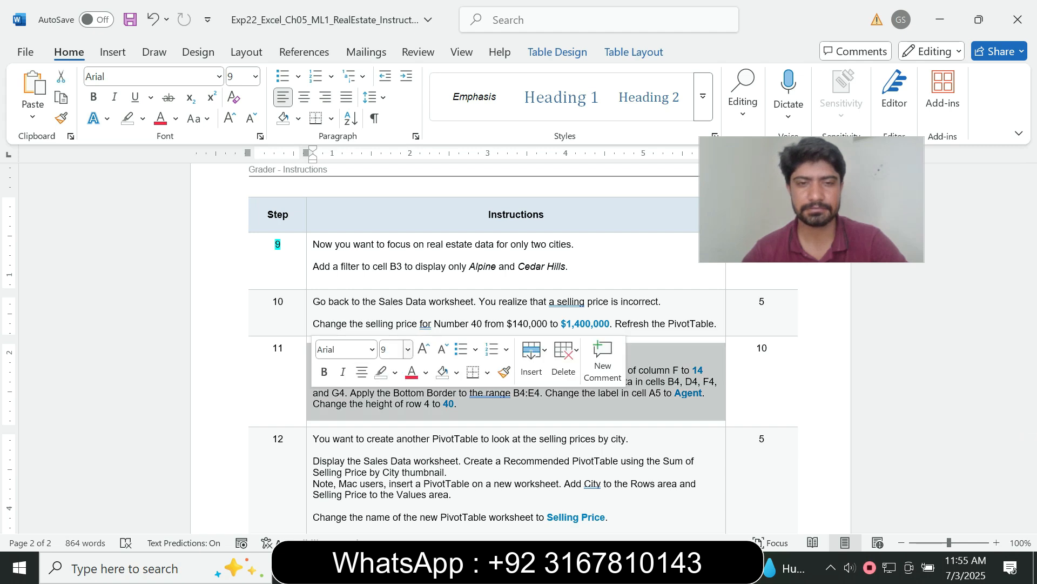
{"action": "left_click", "coordinate": [408, 349]}
{"action": "left_click", "coordinate": [396, 128]}
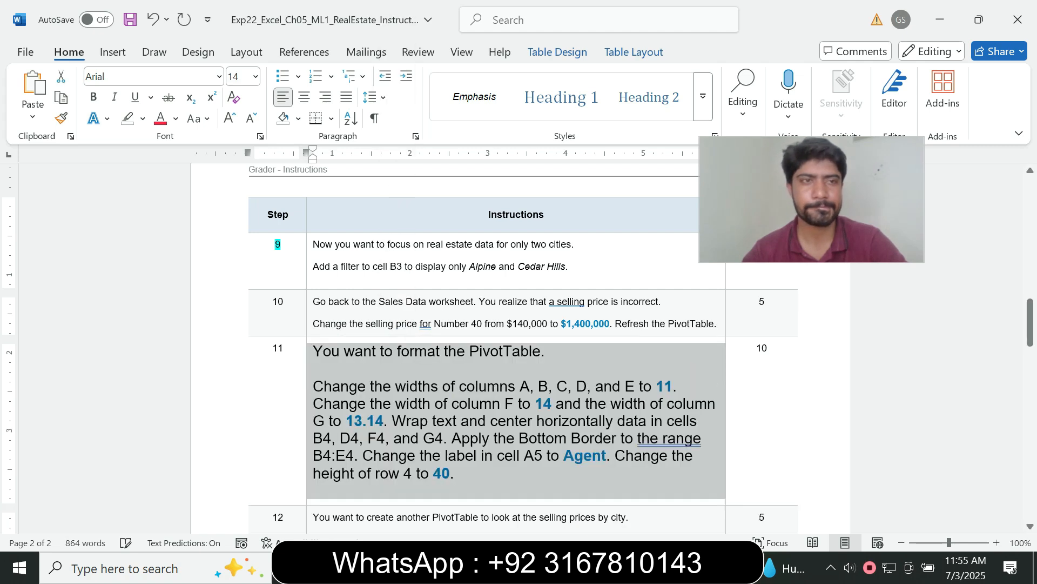
{"action": "left_click", "coordinate": [142, 119]}
{"action": "left_click", "coordinate": [180, 175]}
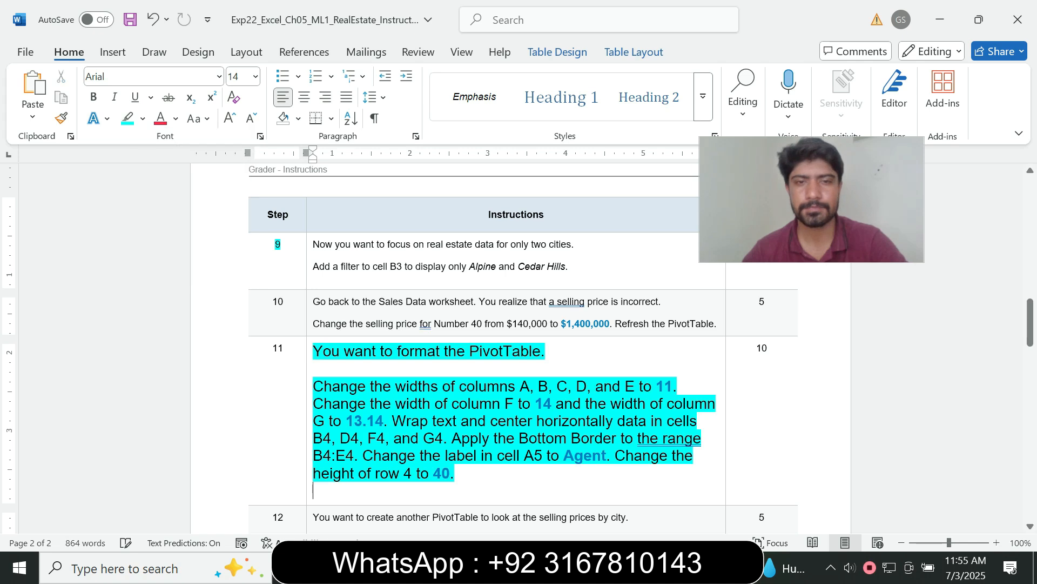
- Read the step 11 column width requirements in Word and return to the Average City Prices worksheet in Excel
{"action": "left_click_drag", "start_coordinate": [1031, 323], "coordinate": [1030, 331]}
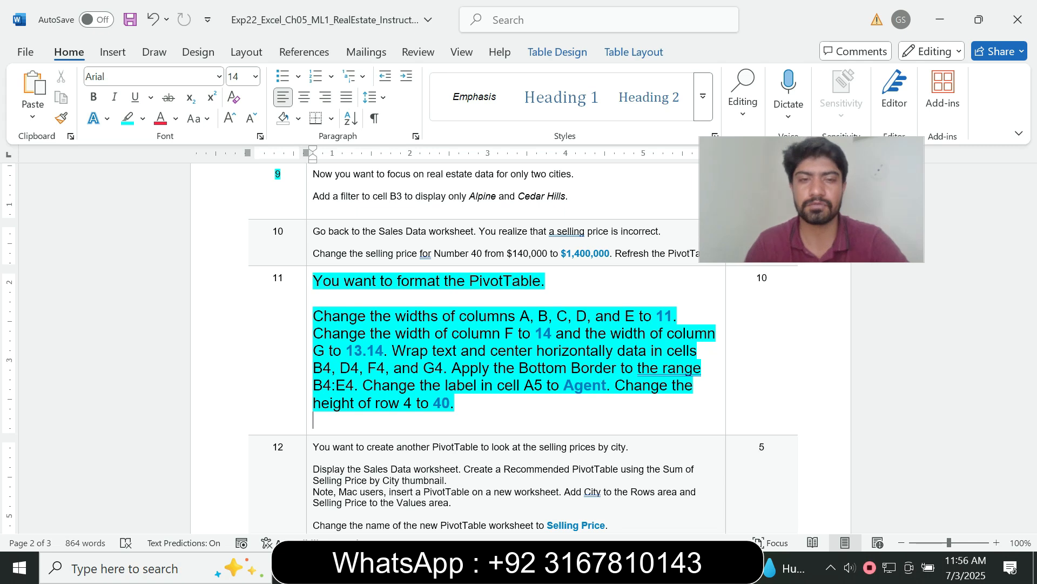
{"action": "left_click_drag", "start_coordinate": [313, 316], "coordinate": [519, 316]}
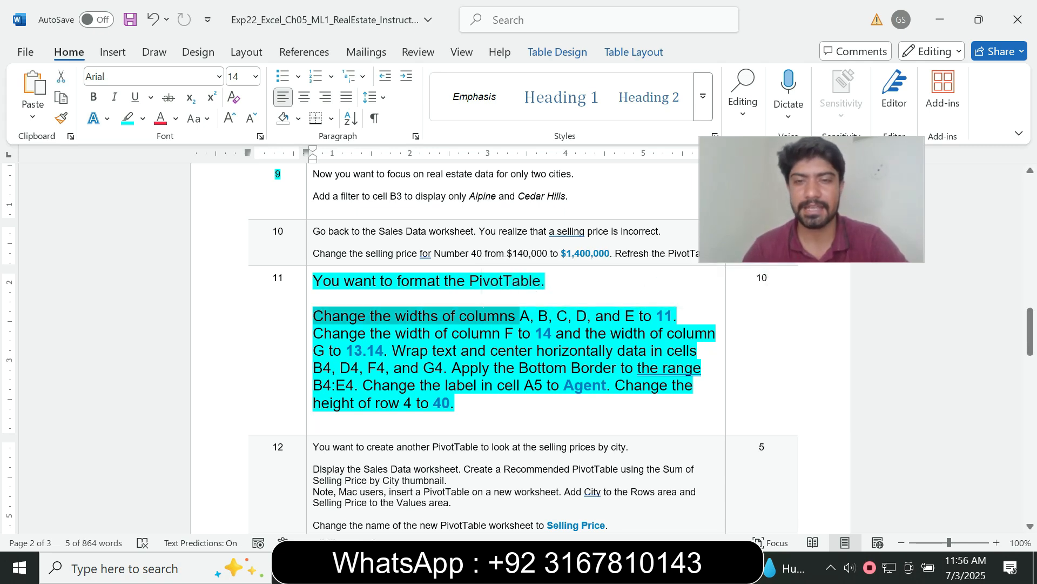
{"action": "key", "text": "alt+Tab"}
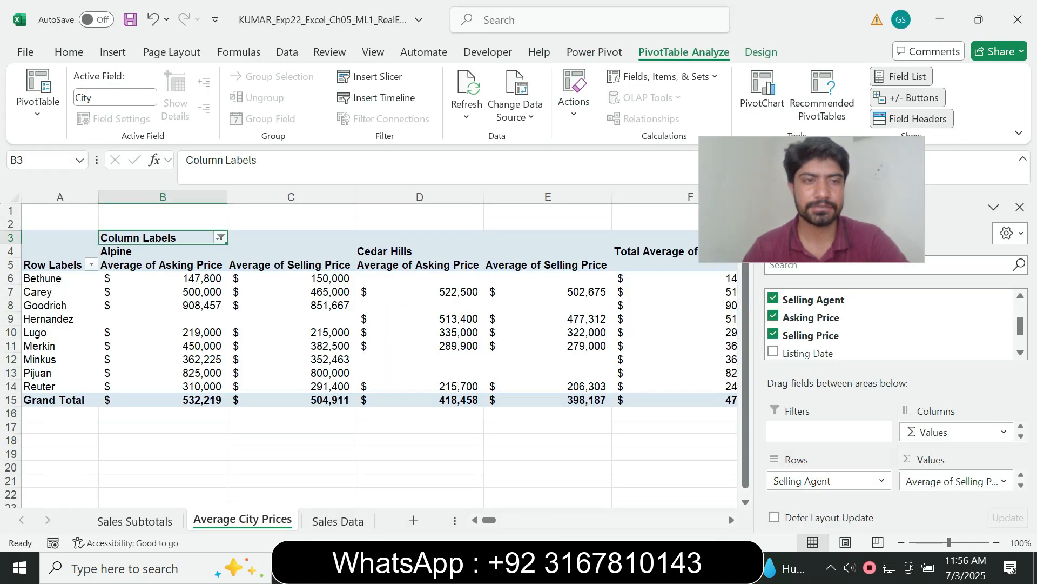
{"action": "key", "text": "alt+Tab"}
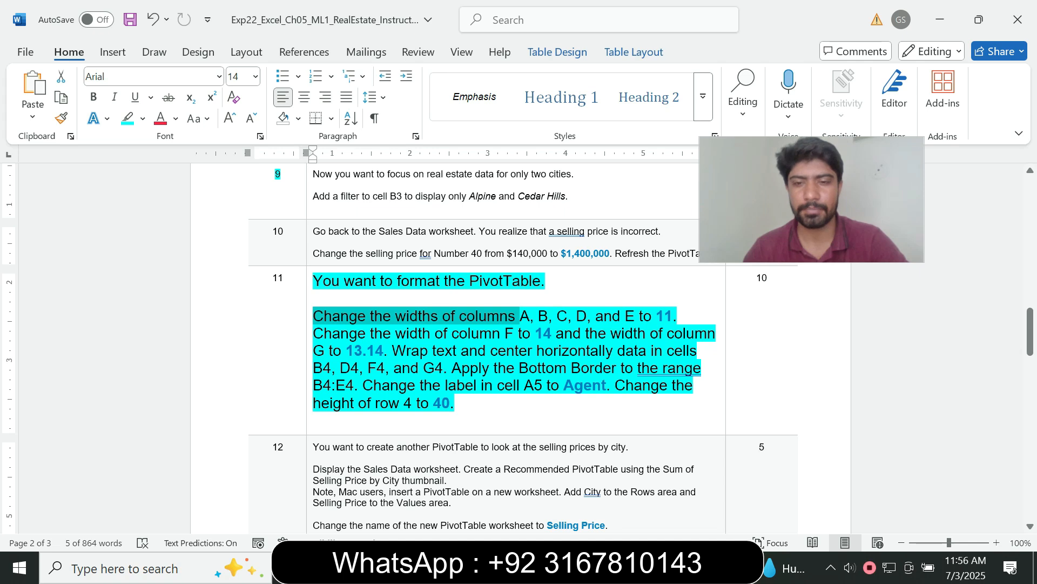
{"action": "key", "text": "alt+Tab"}
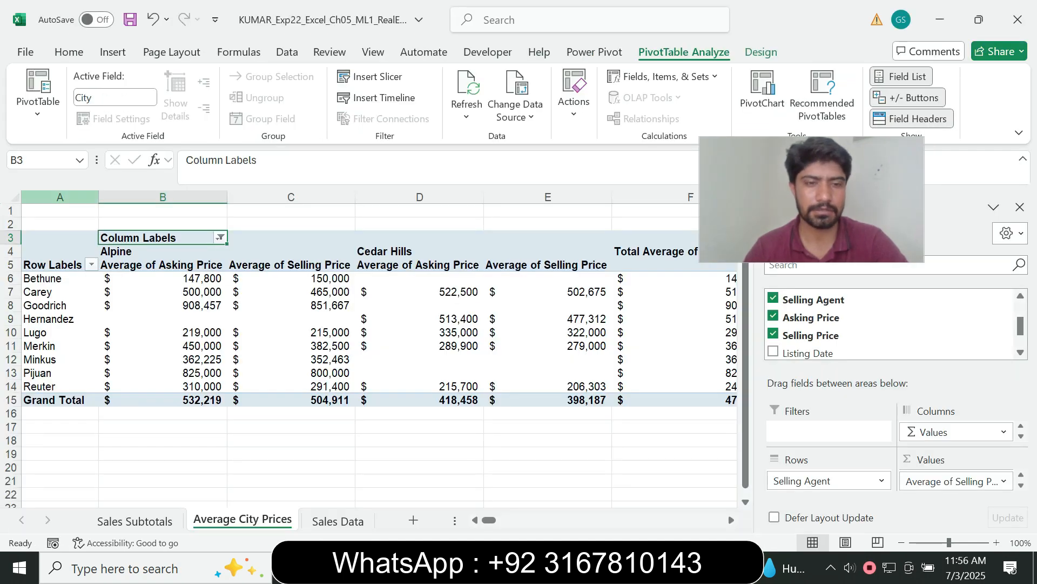
- Recheck the step 11 widths in Word, then set the width of column A to 11 in the Excel worksheet
{"action": "left_click", "coordinate": [60, 198]}
{"action": "key", "text": "alt+Tab"}
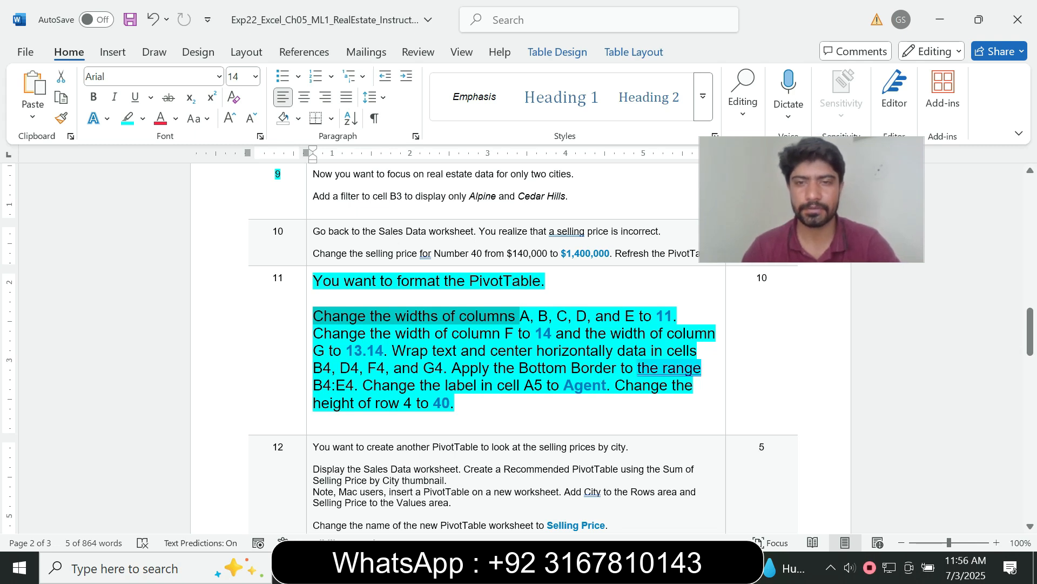
{"action": "key", "text": "alt+Tab"}
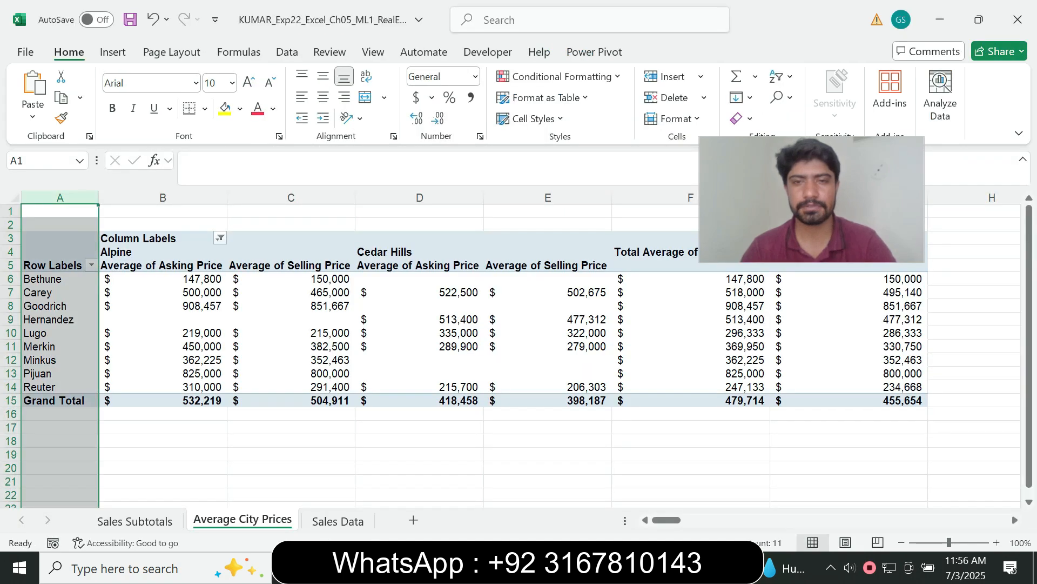
{"action": "right_click", "coordinate": [76, 198]}
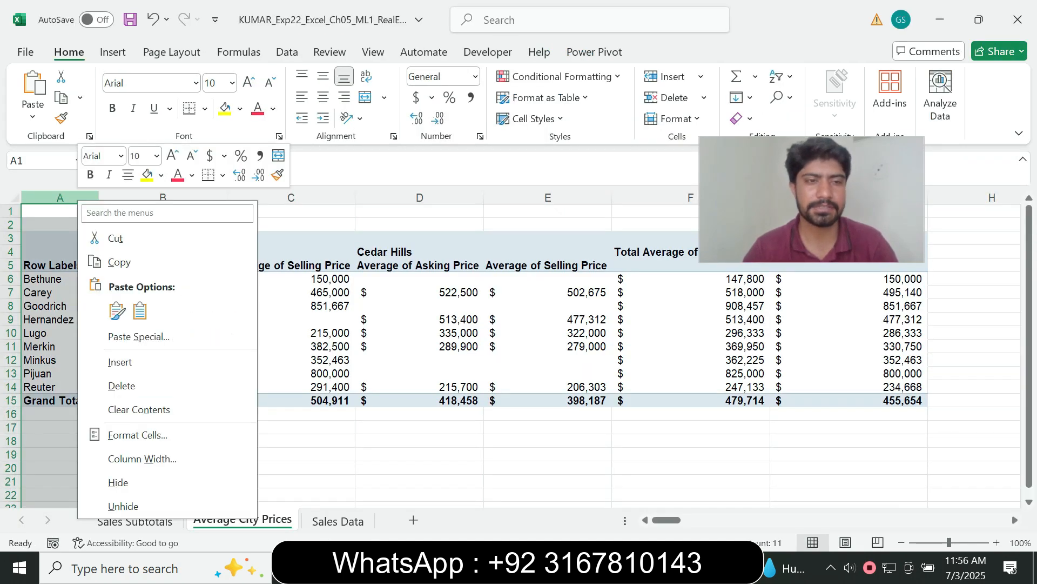
{"action": "left_click", "coordinate": [139, 458]}
{"action": "type", "text": "11"}
{"action": "key", "text": "Return"}
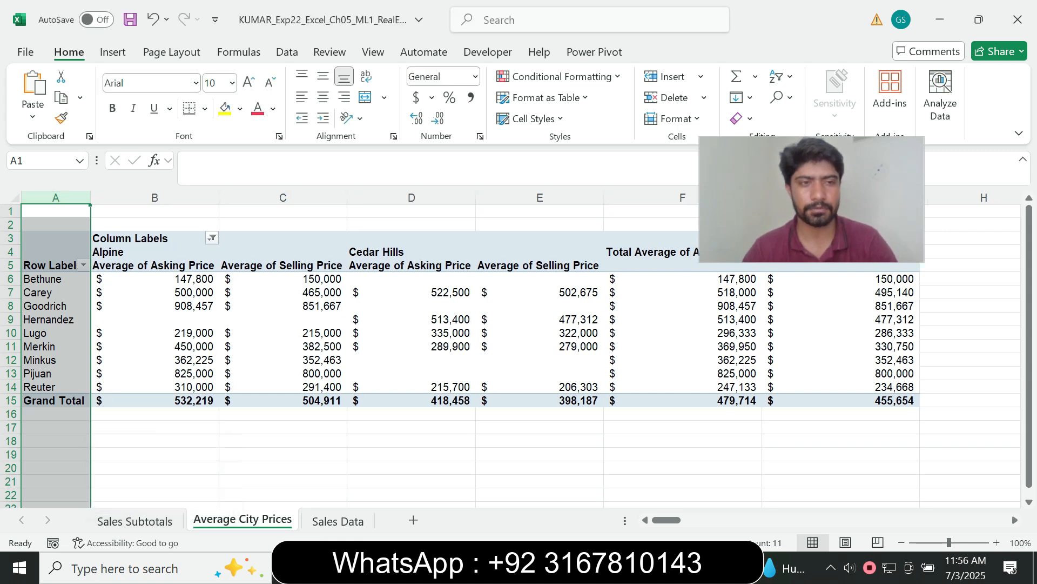
- Consult the Word instructions again and set the width of column B to 11 in Excel
{"action": "key", "text": "alt+Tab"}
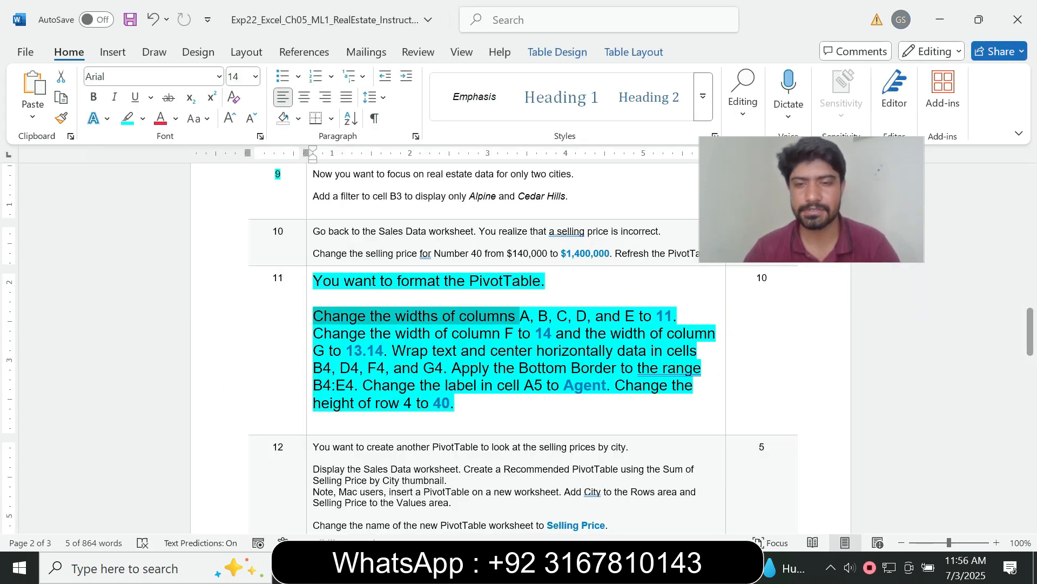
{"action": "key", "text": "alt+Tab"}
{"action": "left_click", "coordinate": [183, 197]}
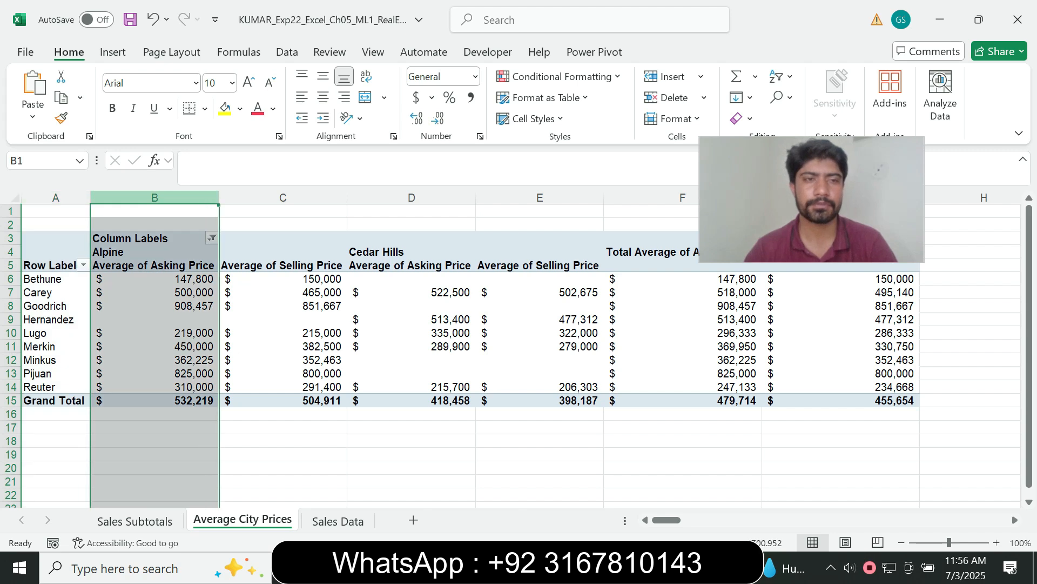
{"action": "right_click", "coordinate": [184, 197]}
{"action": "left_click", "coordinate": [249, 455]}
{"action": "type", "text": "11"}
{"action": "key", "text": "Return"}
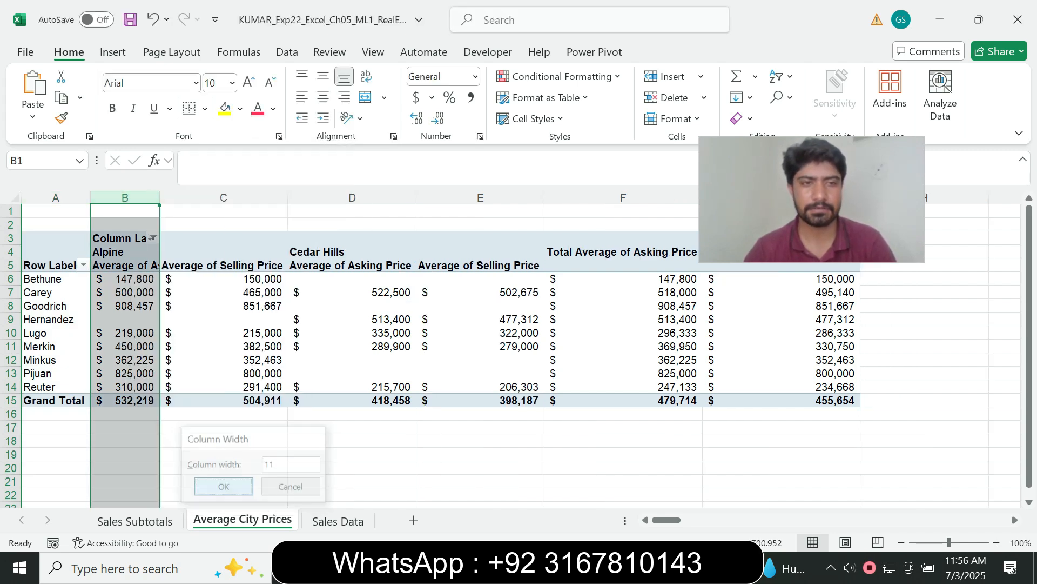
- Verify the required width in Word, then set the width of column C to 11 in Excel
{"action": "key", "text": "alt+Tab"}
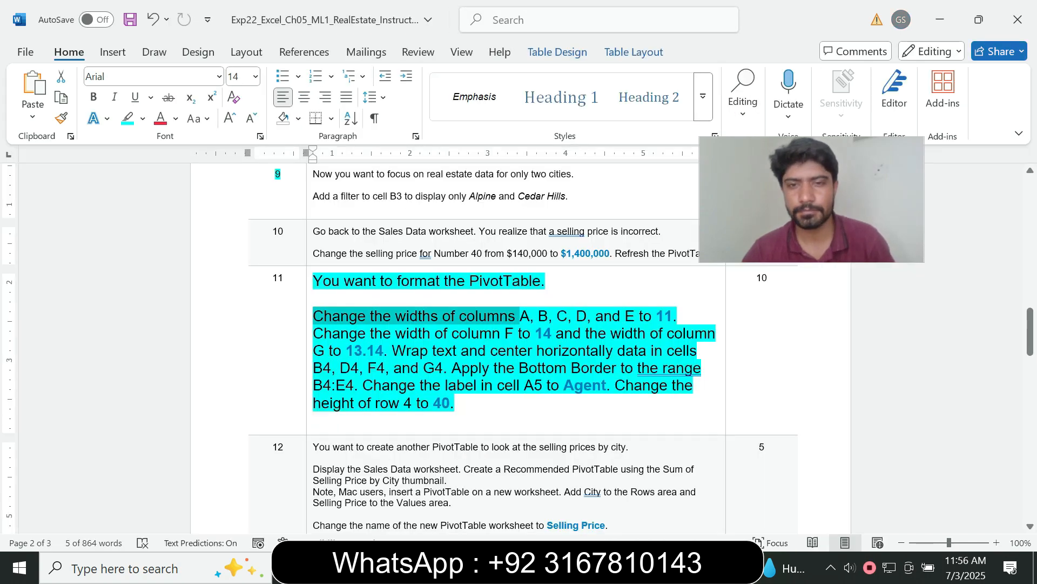
{"action": "key", "text": "alt+Tab"}
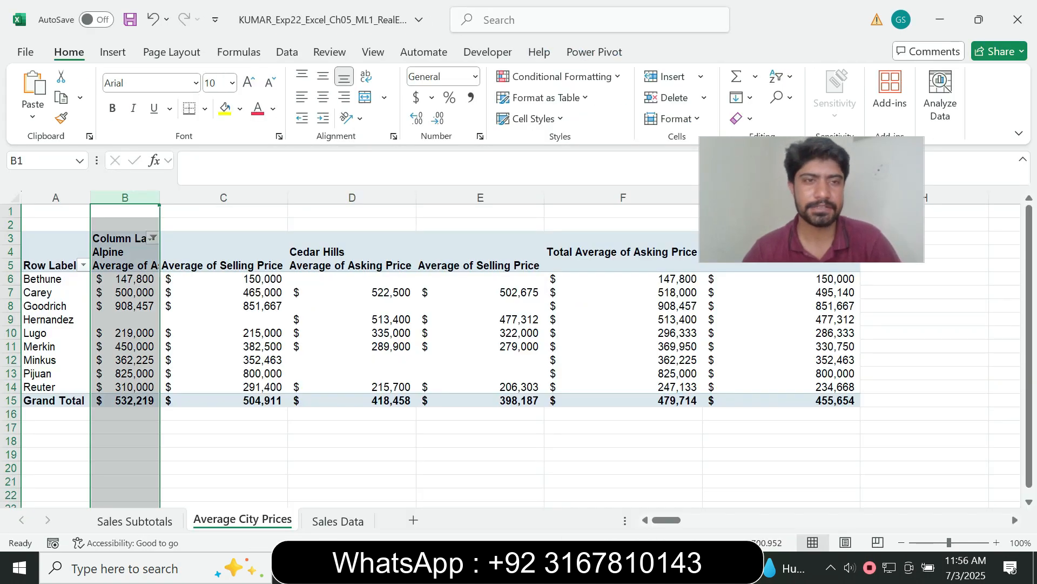
{"action": "right_click", "coordinate": [233, 198]}
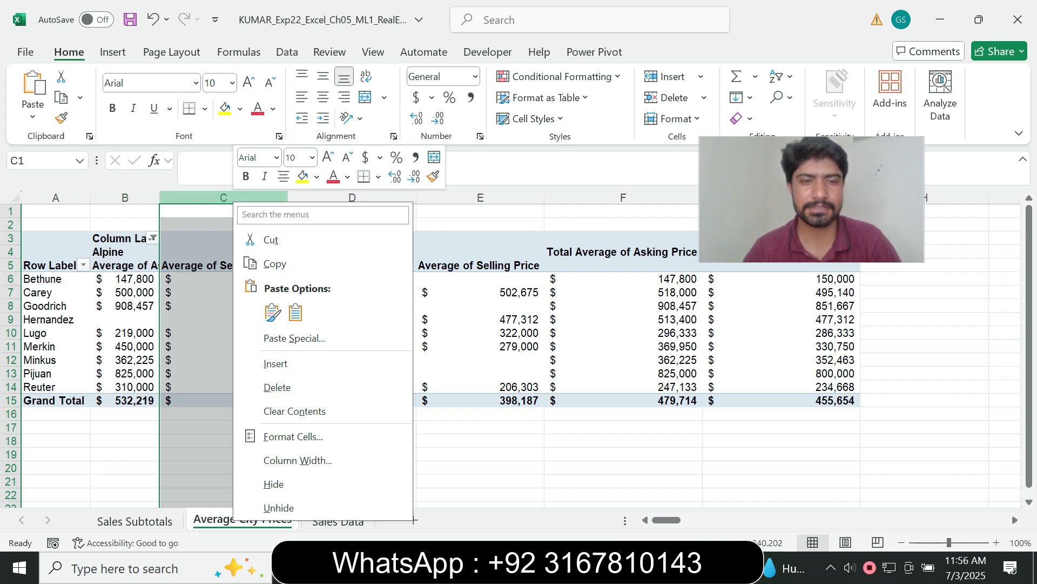
{"action": "left_click", "coordinate": [297, 459]}
{"action": "type", "text": "11"}
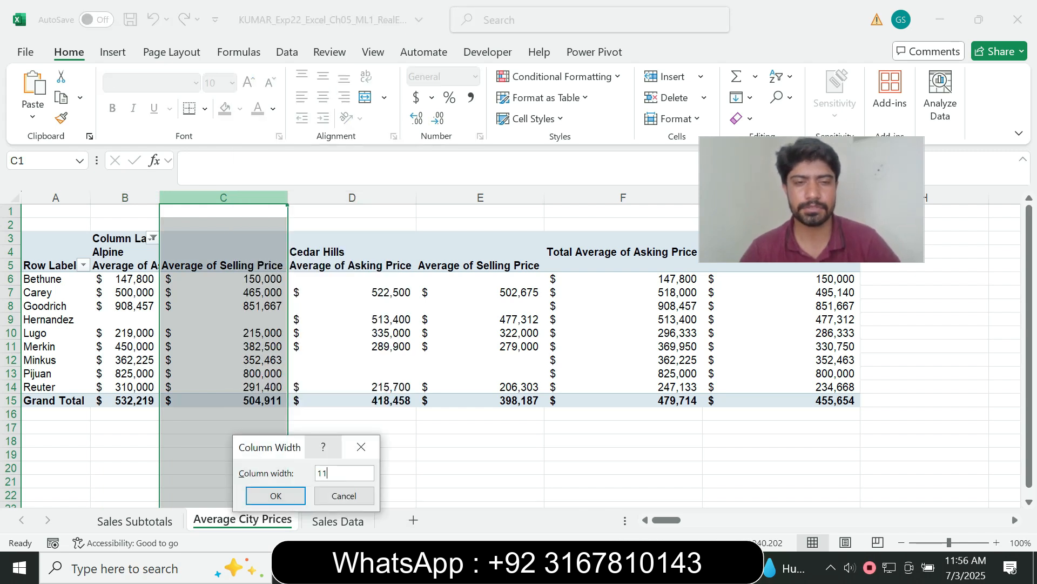
{"action": "left_click", "coordinate": [276, 495]}
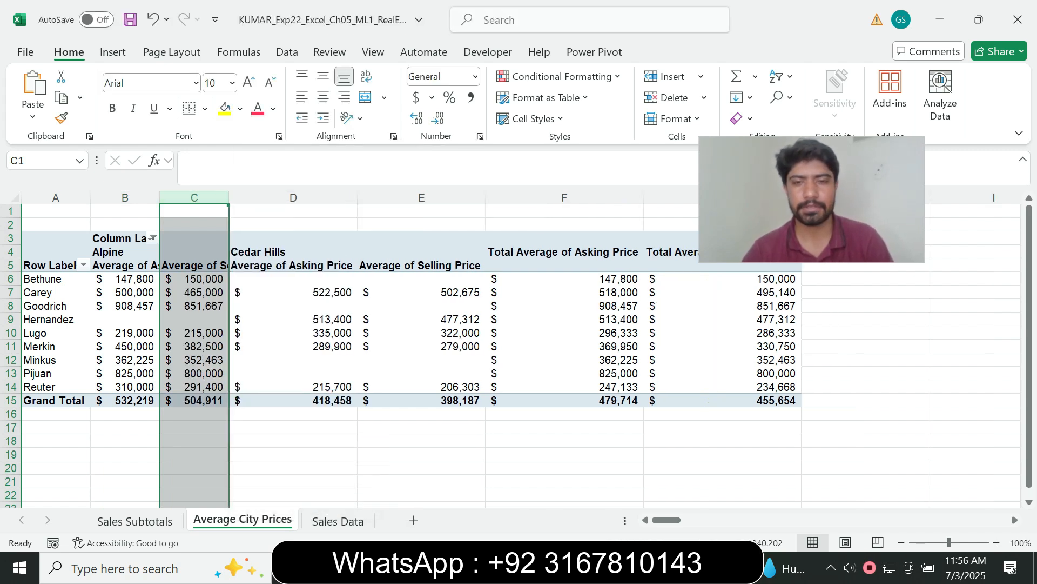
- Set the width of column D to 11 on the Average City Prices worksheet
{"action": "key", "text": "alt+Tab"}
{"action": "left_click", "coordinate": [619, 567]}
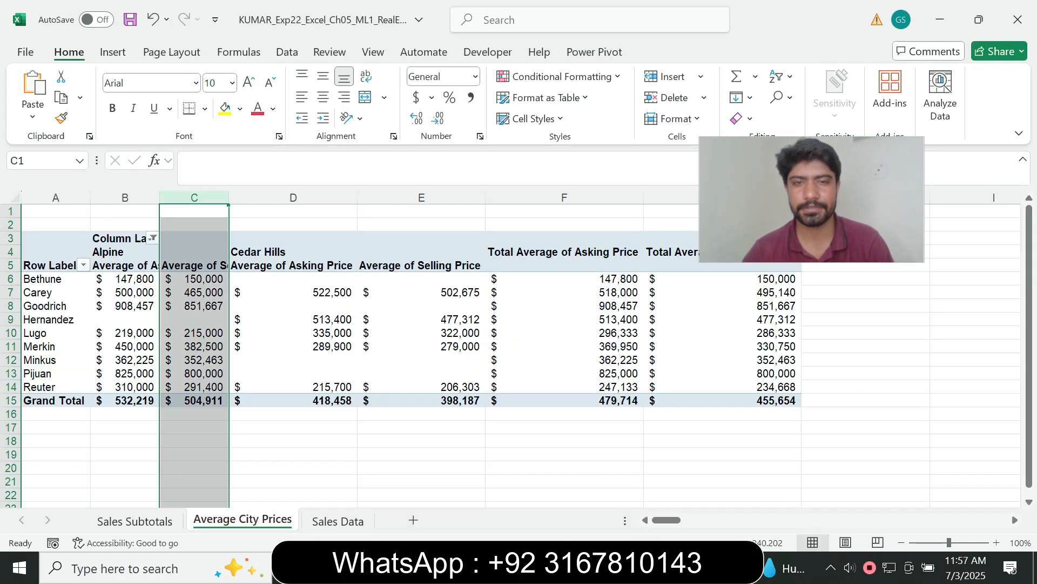
{"action": "left_click", "coordinate": [294, 198]}
{"action": "right_click", "coordinate": [300, 199]}
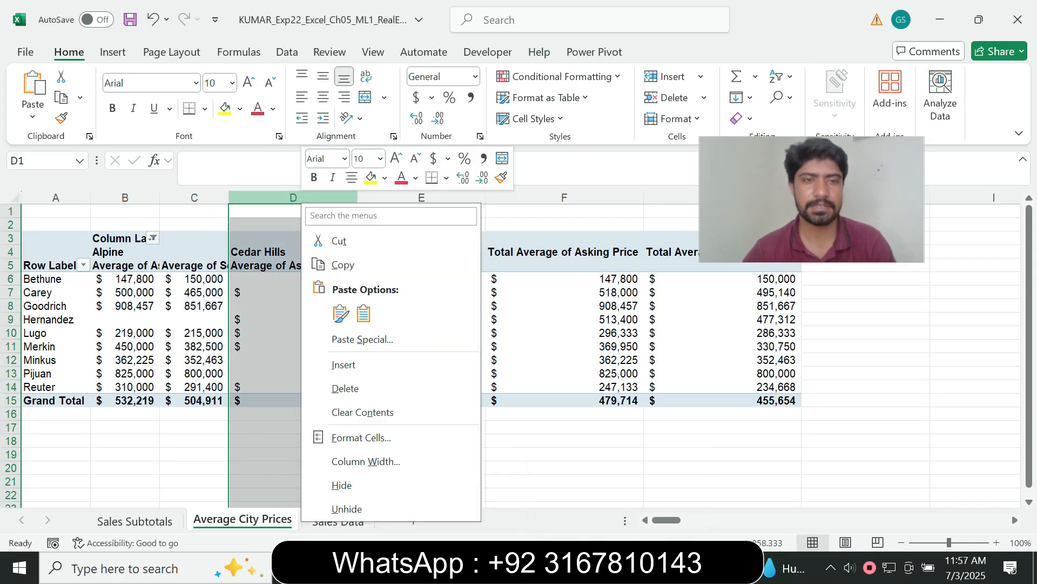
{"action": "left_click", "coordinate": [346, 461]}
{"action": "type", "text": "11"}
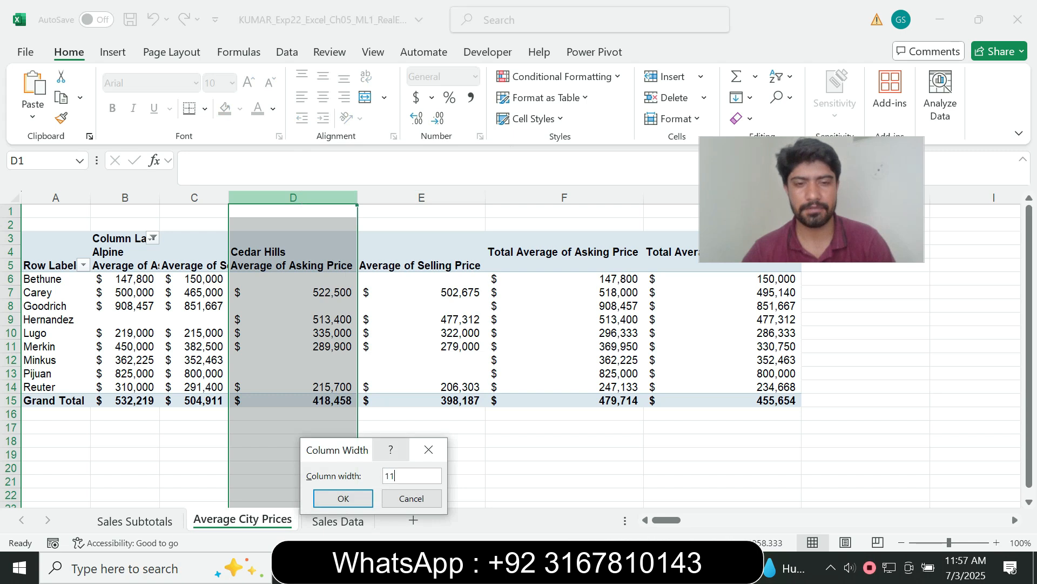
{"action": "left_click", "coordinate": [343, 498]}
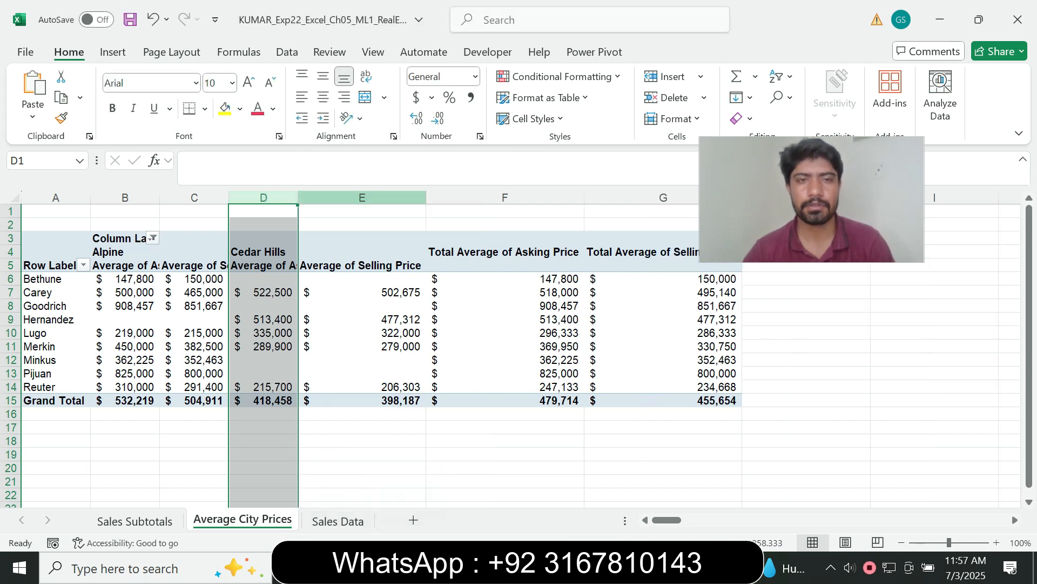
- Set the width of column E to 11 on the Average City Prices worksheet
{"action": "left_click", "coordinate": [362, 198]}
{"action": "right_click", "coordinate": [397, 201]}
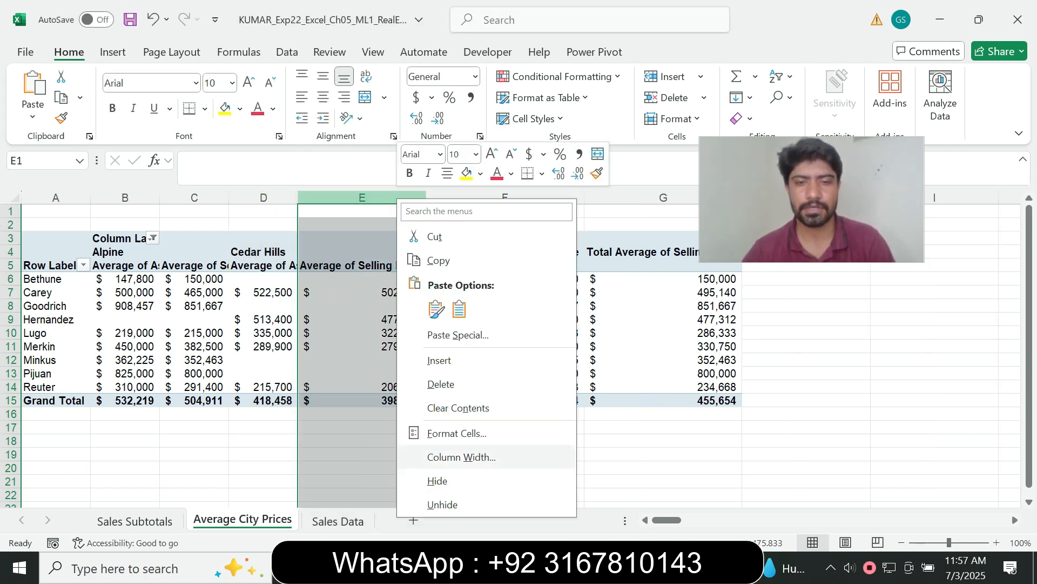
{"action": "left_click", "coordinate": [443, 457]}
{"action": "type", "text": "11"}
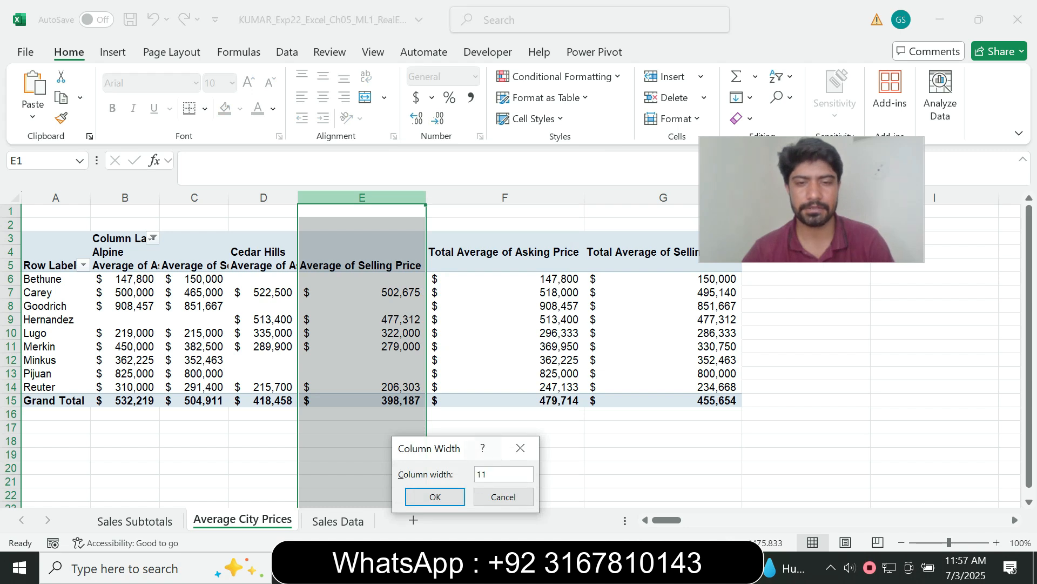
{"action": "left_click", "coordinate": [435, 497]}
- Check the column F requirement in Word, then set the width of column F to 14 in Excel
{"action": "key", "text": "alt+Tab"}
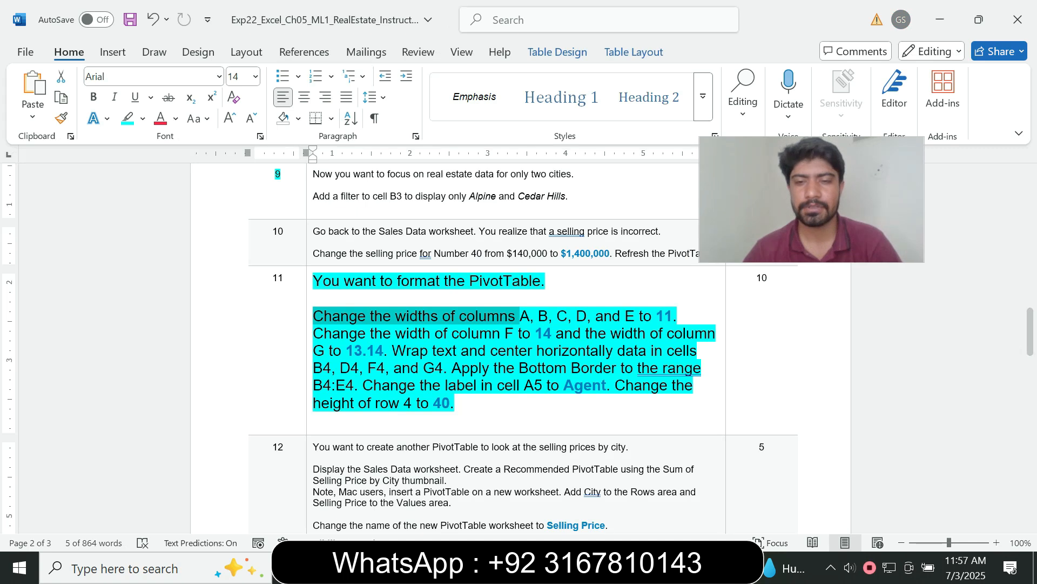
{"action": "key", "text": "alt+Tab"}
{"action": "key", "text": "alt+Tab"}
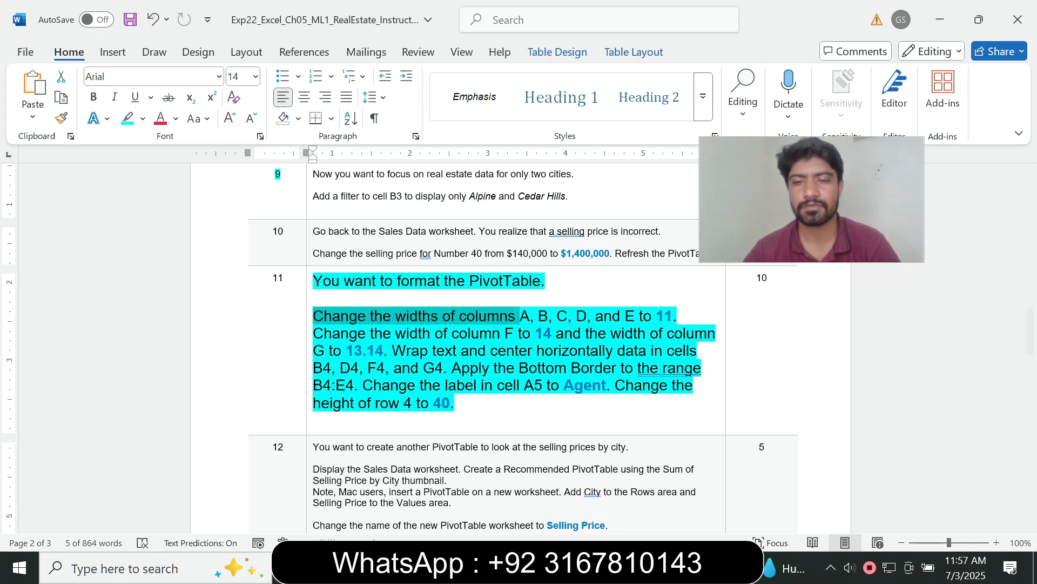
{"action": "key", "text": "alt+Tab"}
{"action": "left_click", "coordinate": [446, 198]}
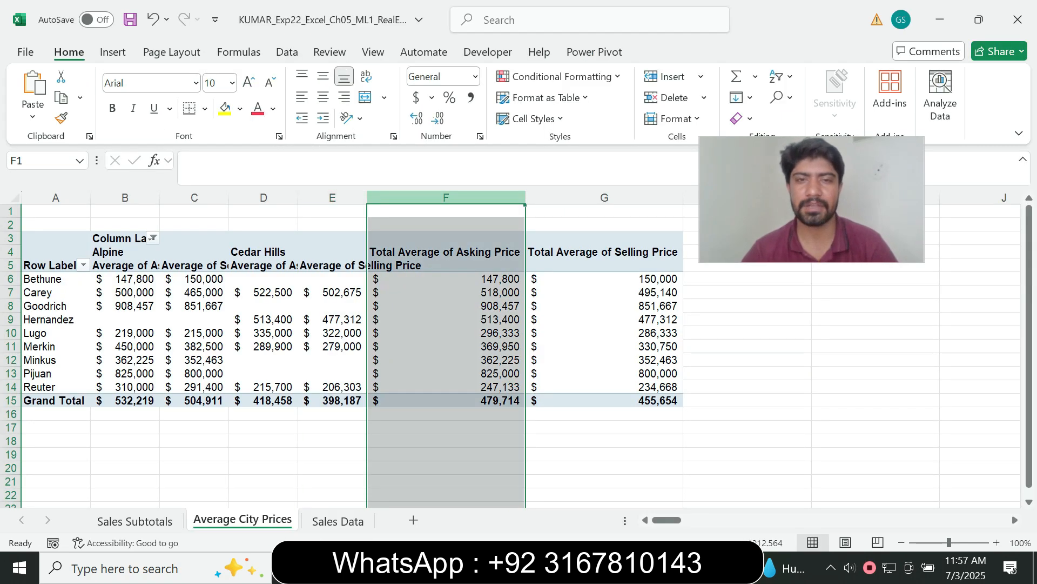
{"action": "right_click", "coordinate": [461, 199]}
{"action": "left_click", "coordinate": [489, 455]}
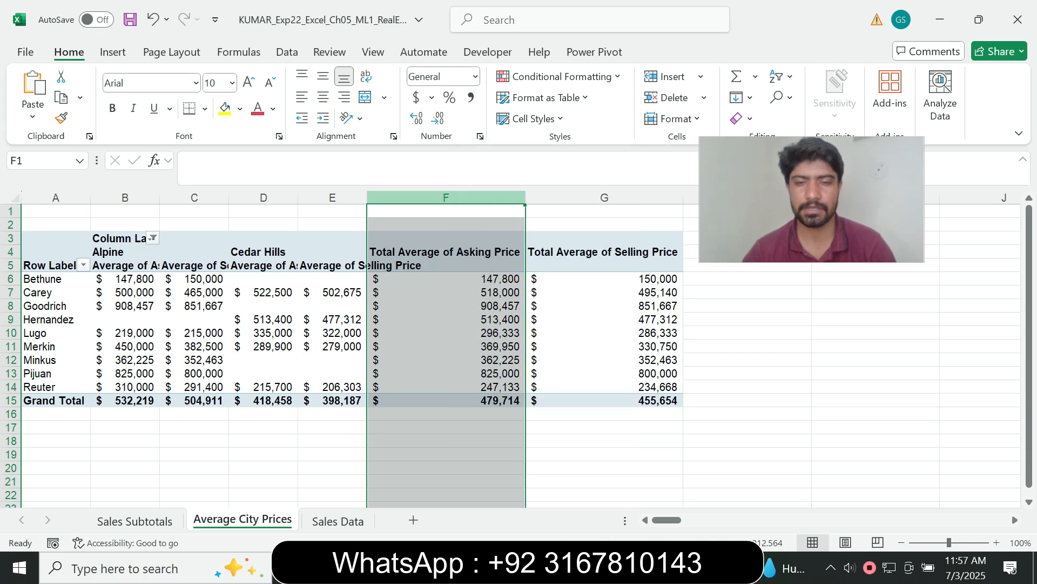
{"action": "type", "text": "14"}
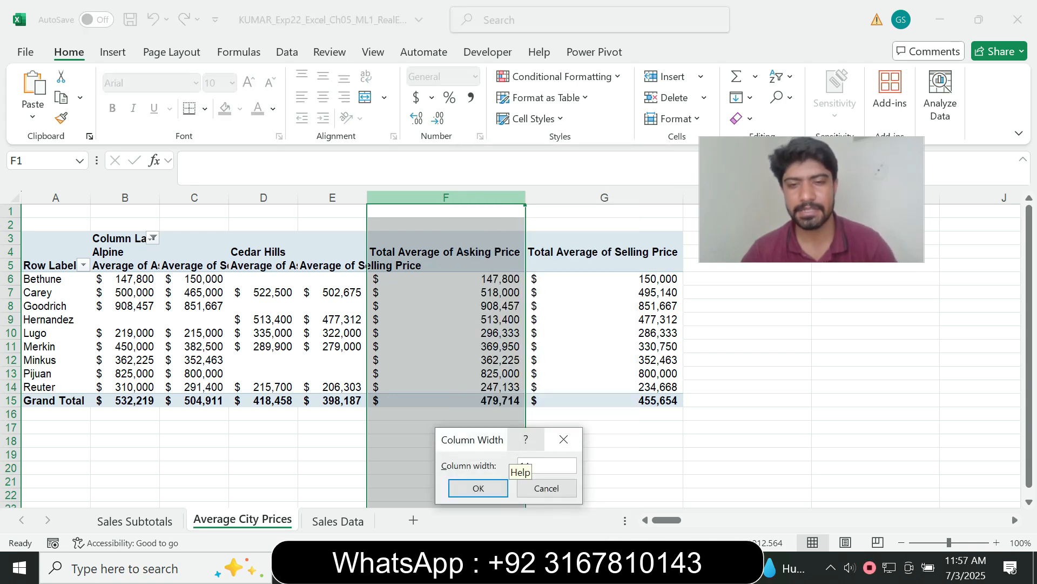
{"action": "key", "text": "Return"}
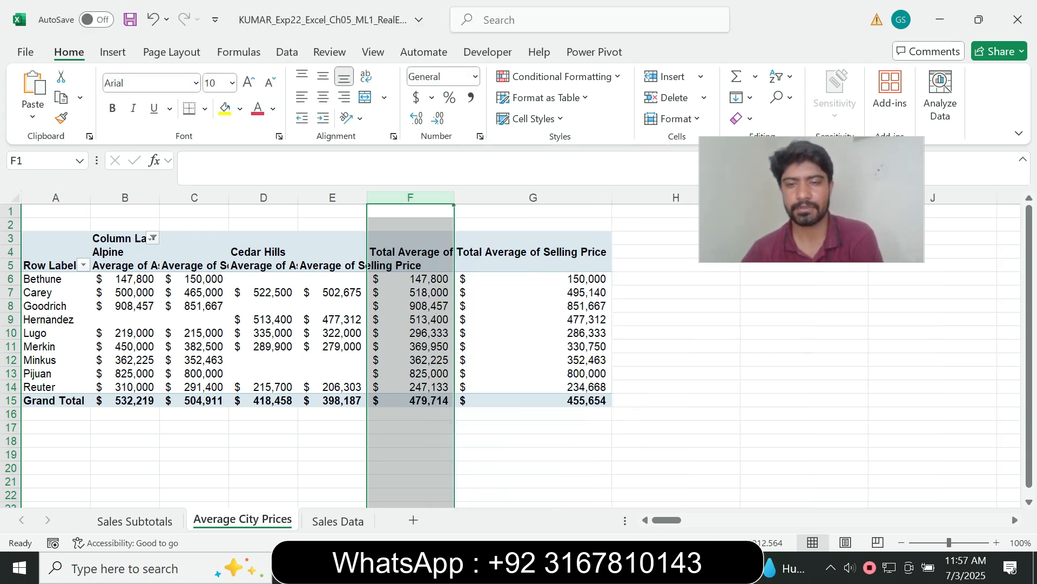
- Copy the value 13.14 from the step 11 instructions in Word and apply it as the width of column G in Excel
{"action": "key", "text": "alt+Tab"}
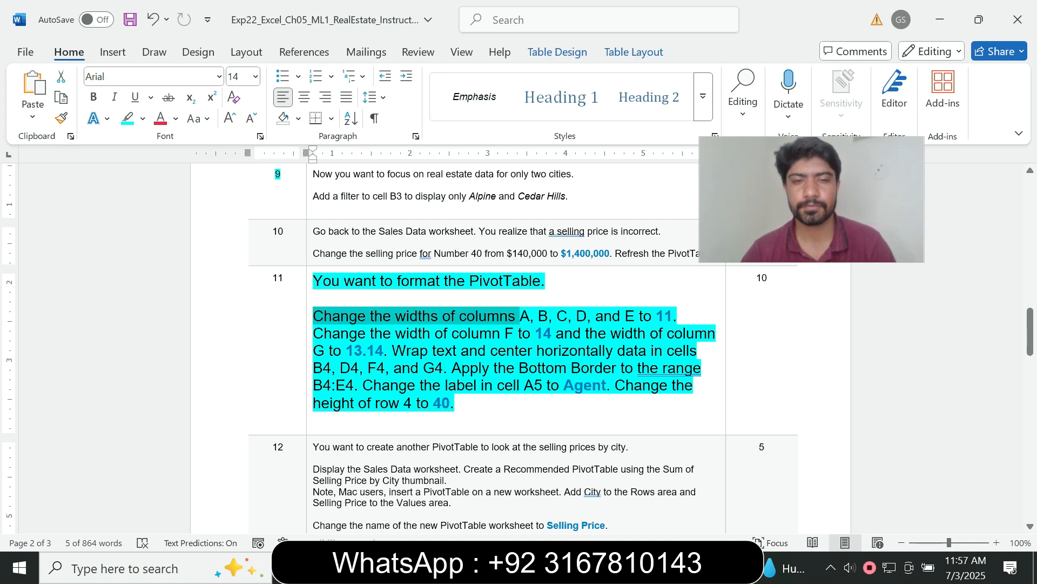
{"action": "double_click", "coordinate": [364, 351]}
{"action": "key", "text": "ctrl+c"}
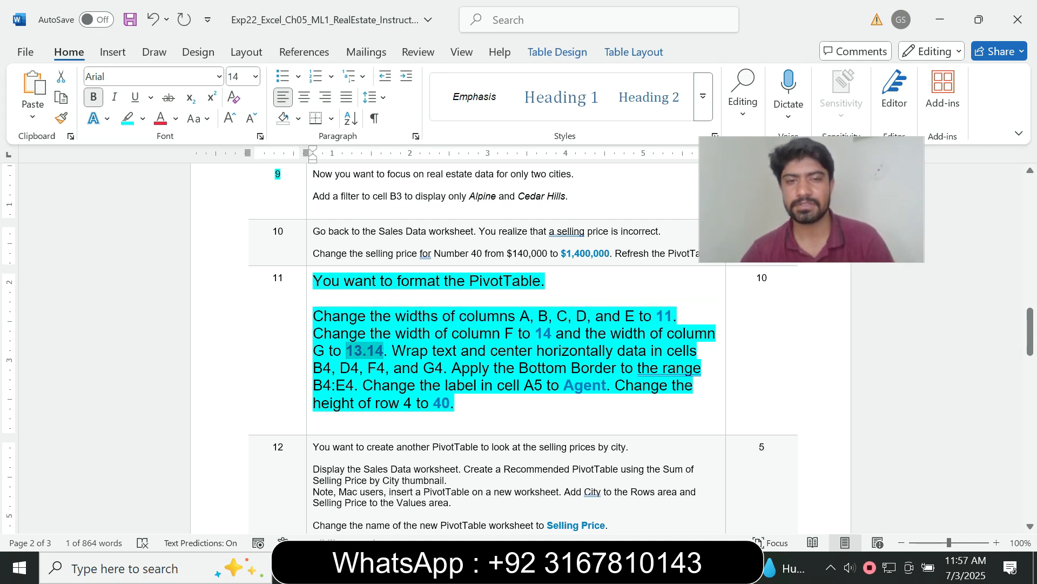
{"action": "key", "text": "alt+Tab"}
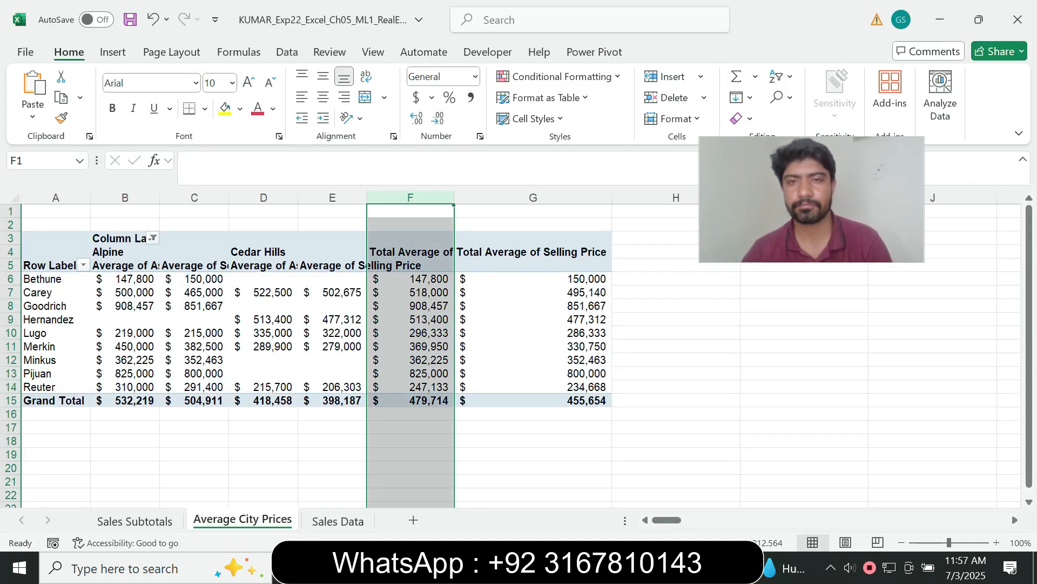
{"action": "left_click", "coordinate": [535, 198]}
{"action": "right_click", "coordinate": [537, 198]}
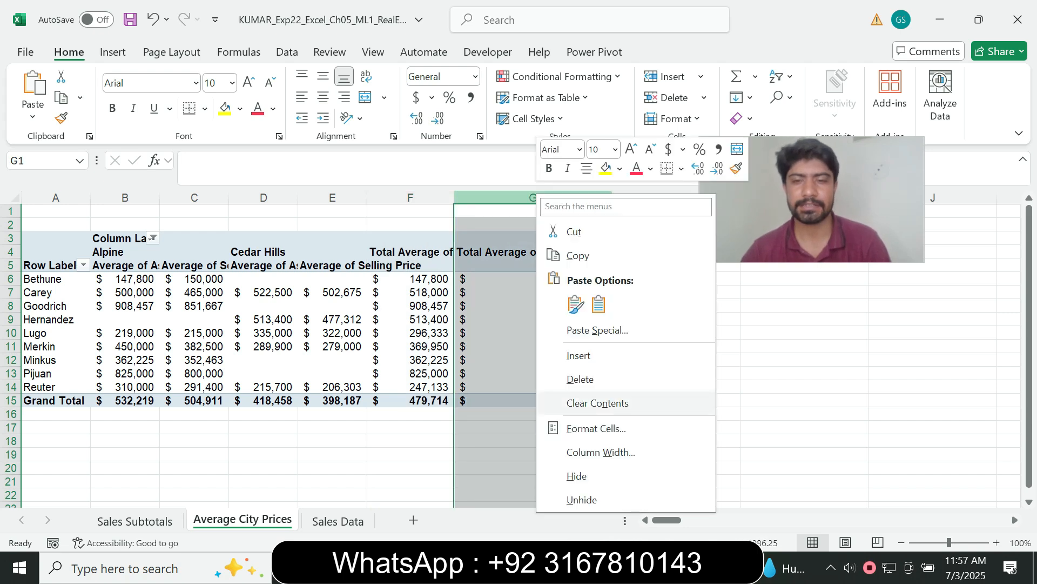
{"action": "left_click", "coordinate": [600, 452]}
{"action": "key", "text": "ctrl+v"}
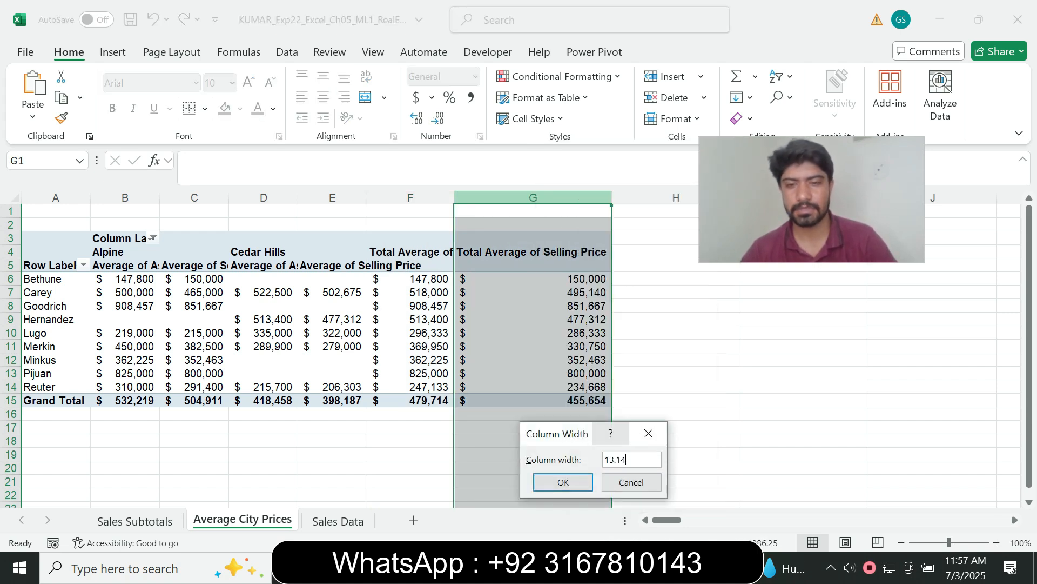
{"action": "key", "text": "Return"}
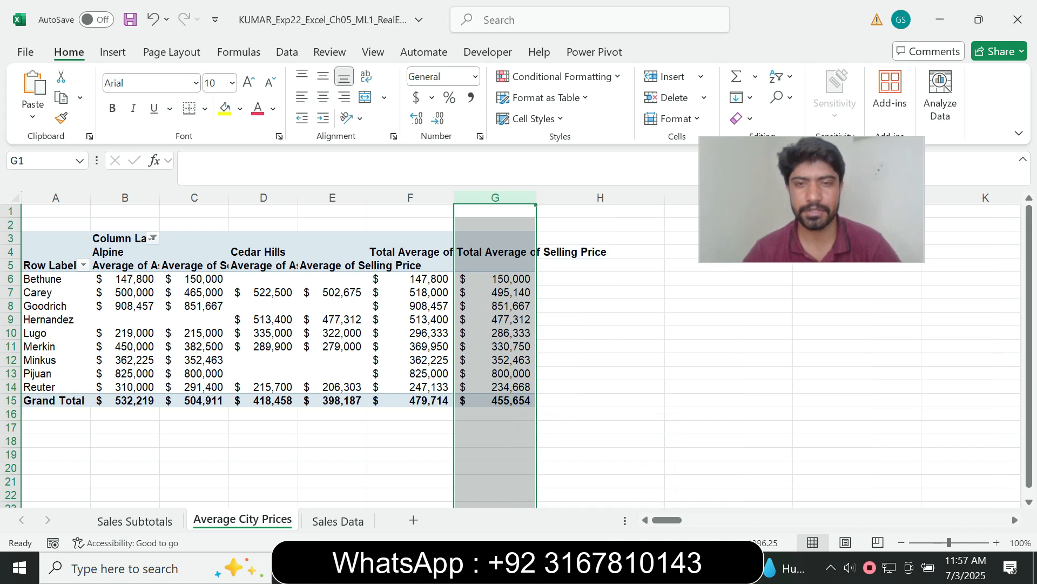
- Check the wrap and centering requirement in the Word instructions, then wrap text and center cell B4 horizontally in Excel
{"action": "key", "text": "alt+Tab"}
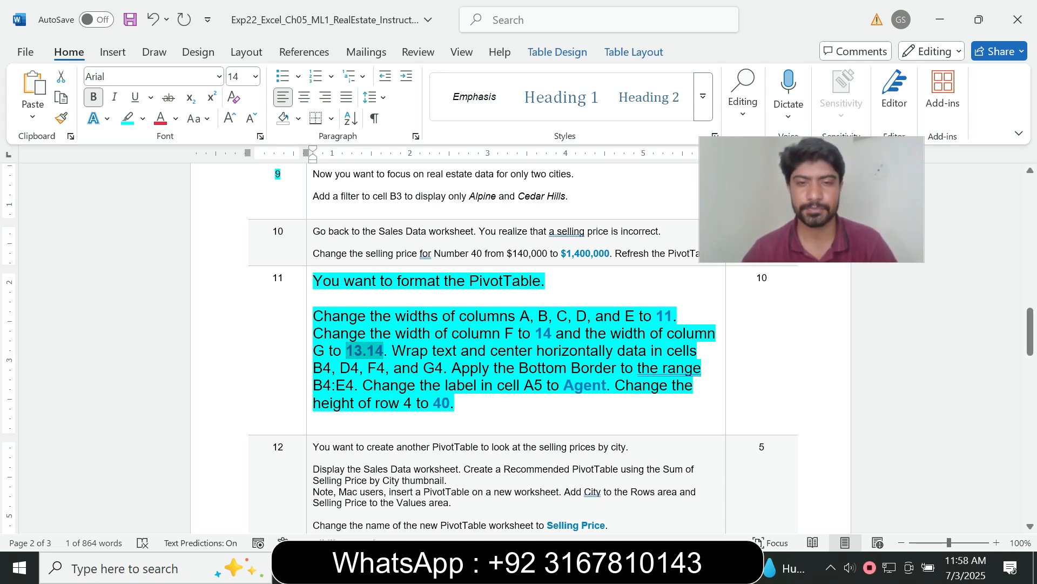
{"action": "left_click", "coordinate": [461, 350]}
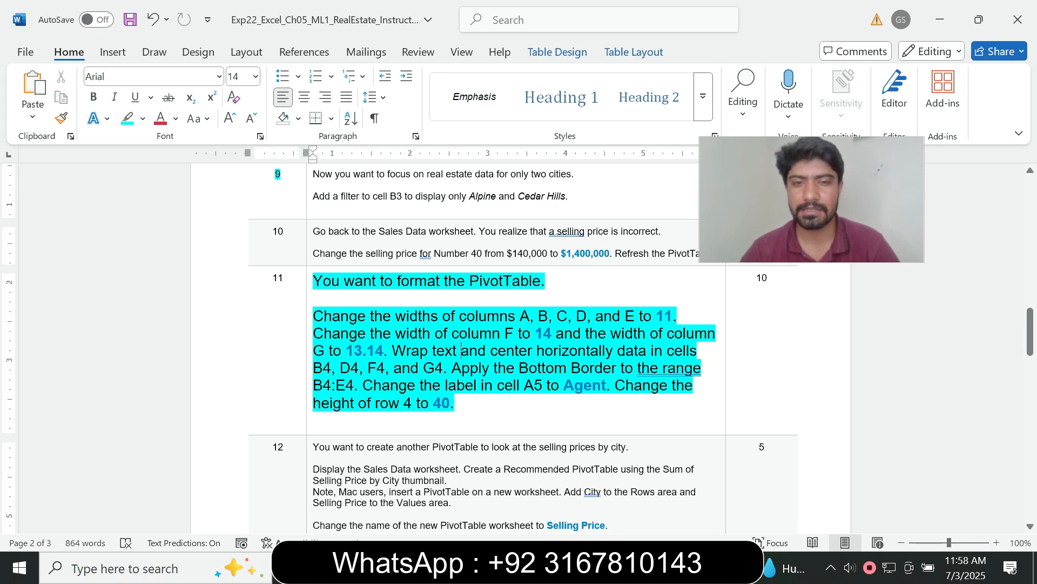
{"action": "left_click_drag", "start_coordinate": [461, 351], "coordinate": [392, 351]}
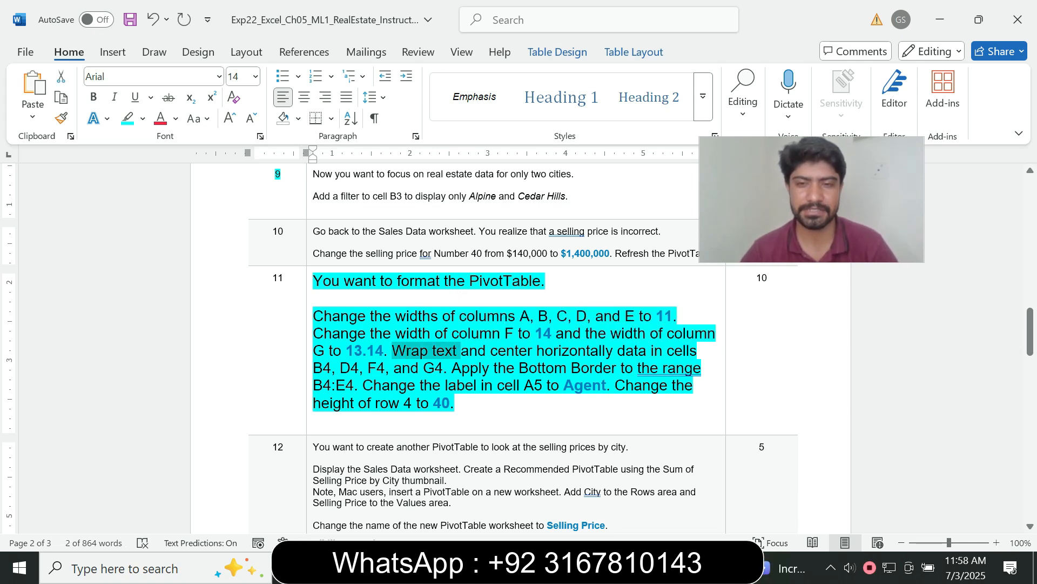
{"action": "key", "text": "alt+Tab"}
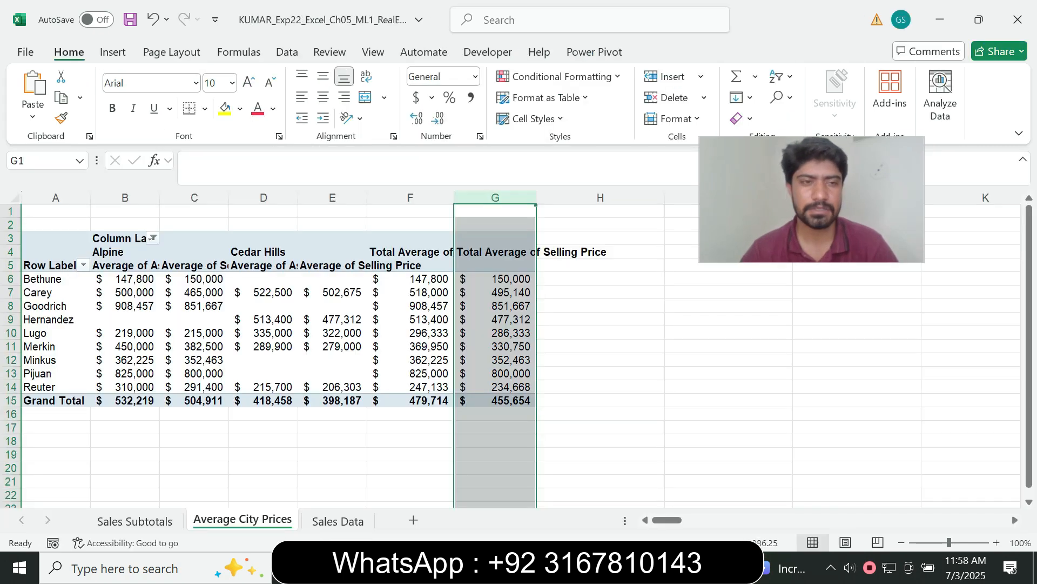
{"action": "left_click", "coordinate": [115, 265]}
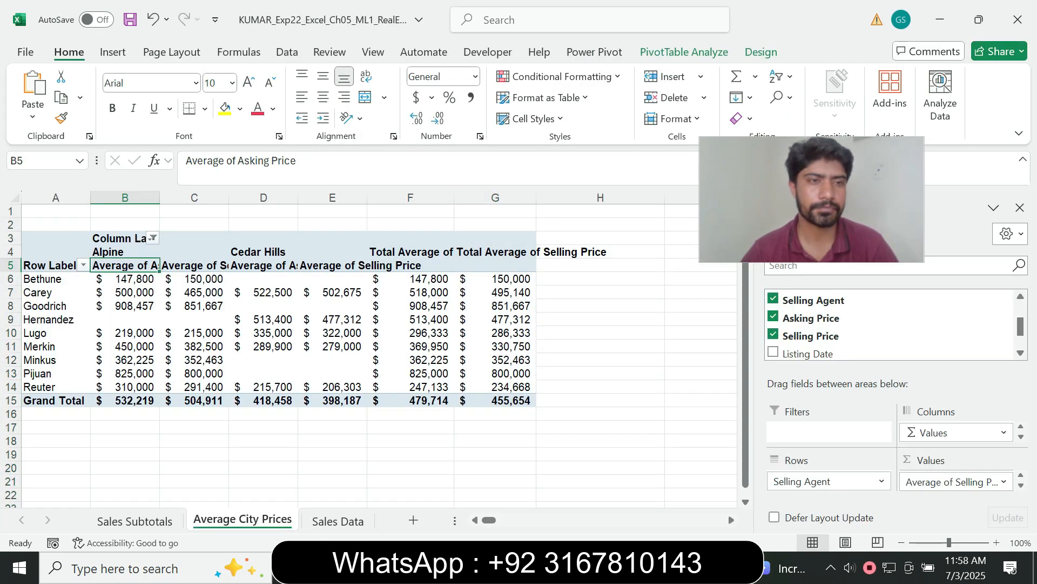
{"action": "left_click", "coordinate": [110, 252]}
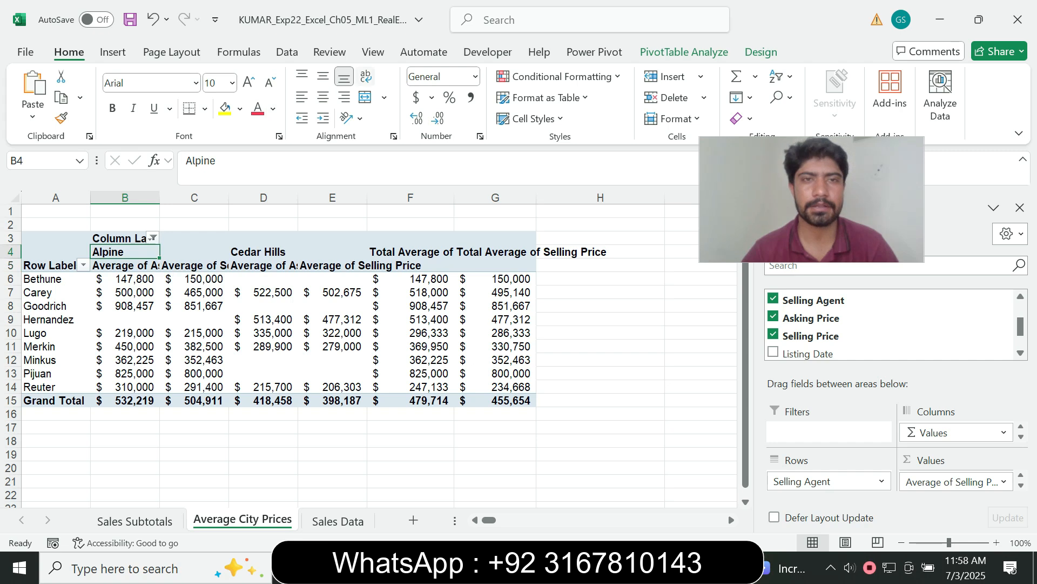
{"action": "left_click", "coordinate": [366, 76]}
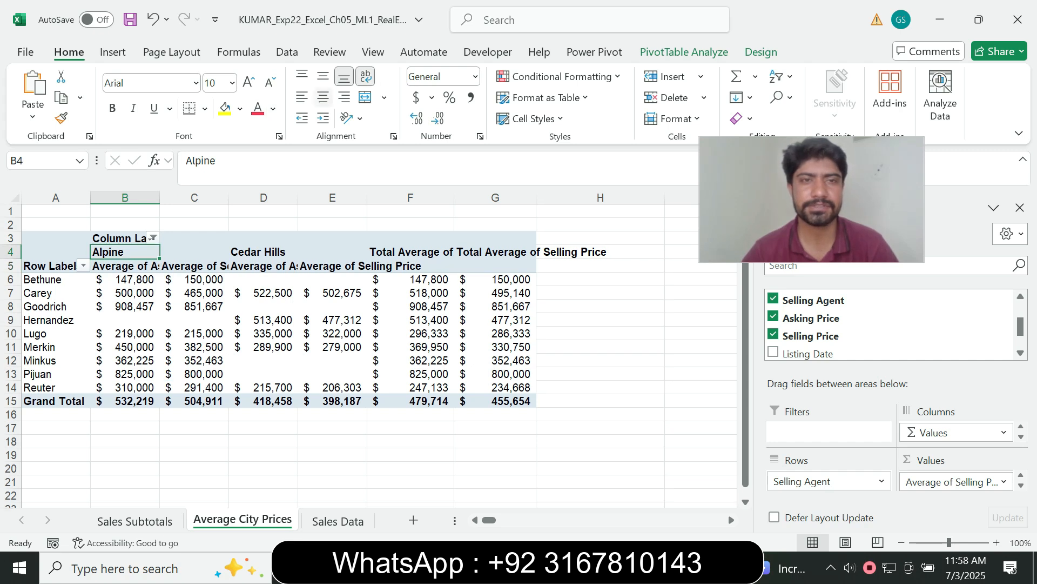
{"action": "left_click", "coordinate": [323, 97]}
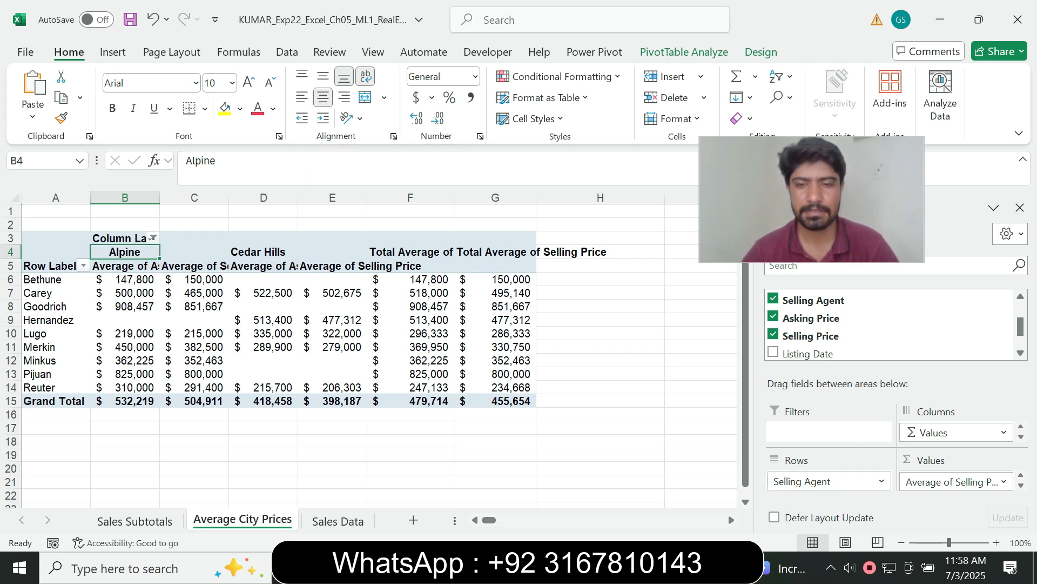
- Recheck the cell list in Word, then wrap text and center the Cedar Hills heading in cell D4 horizontally in Excel
{"action": "key", "text": "alt+Tab"}
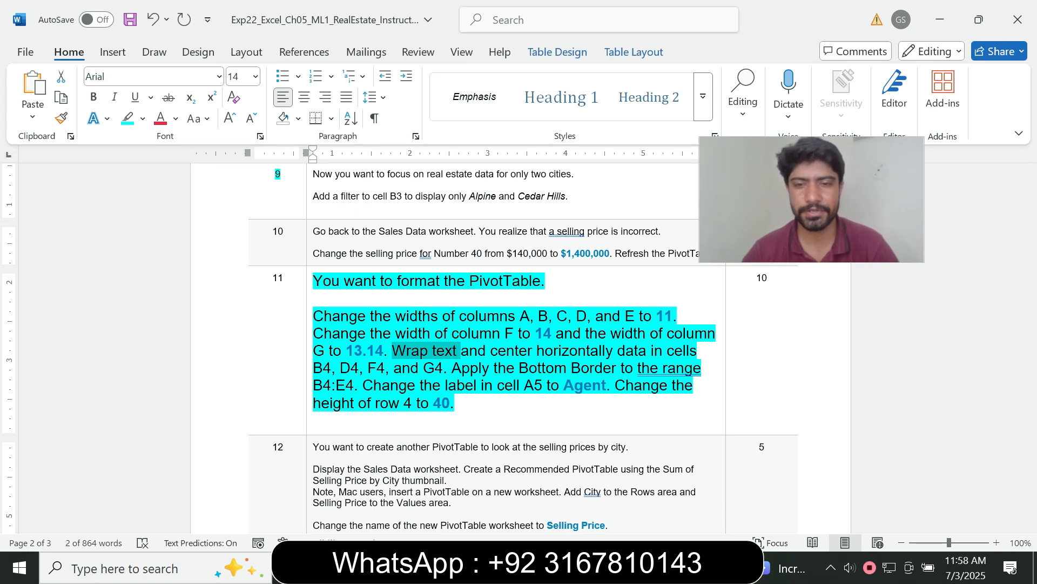
{"action": "key", "text": "alt+Tab"}
{"action": "left_click", "coordinate": [261, 252]}
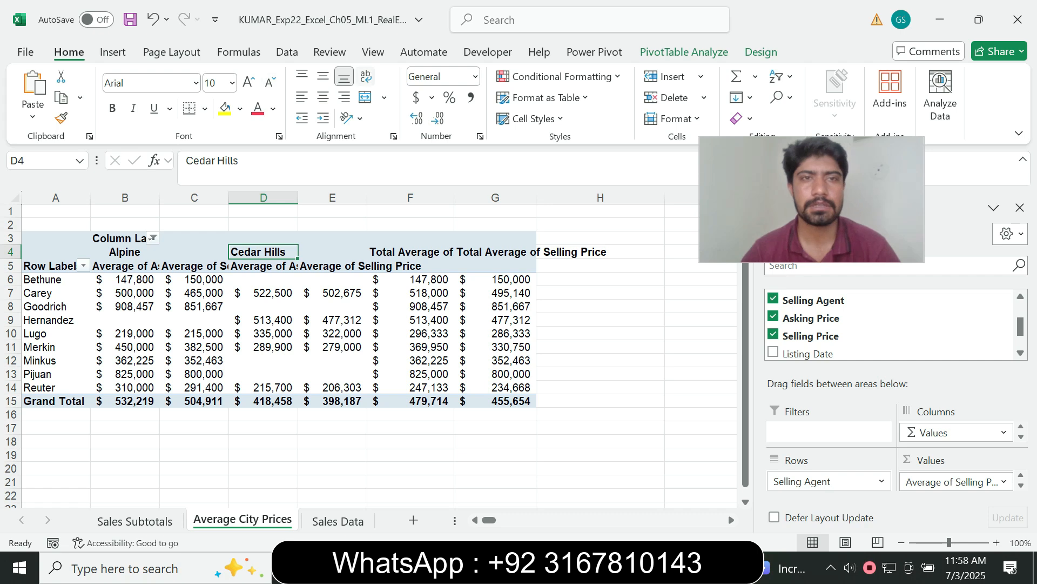
{"action": "left_click", "coordinate": [323, 97]}
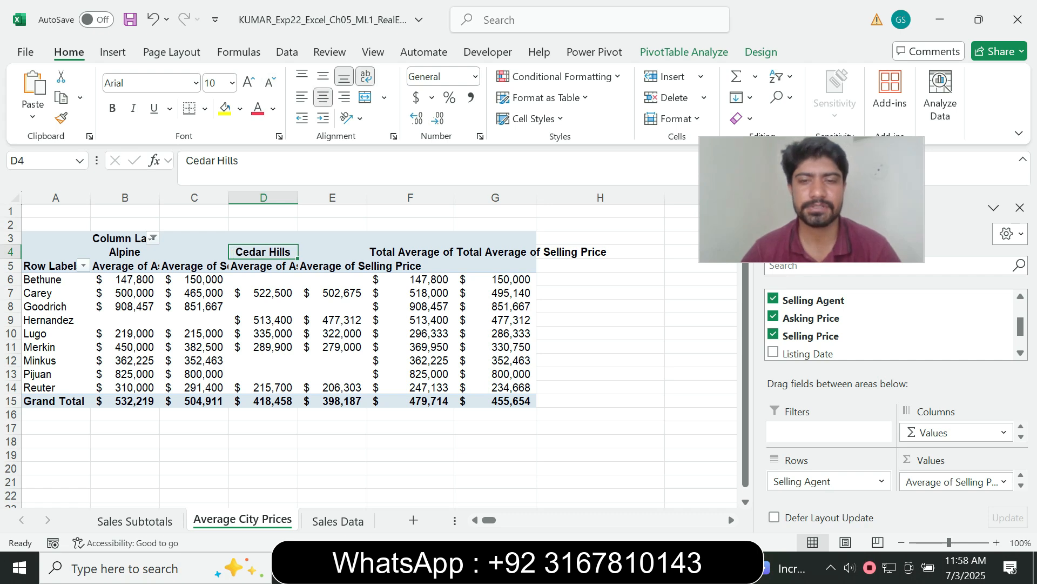
- Check the next listed cell in Word, then wrap text and center cell F4 horizontally in Excel
{"action": "key", "text": "alt+Tab"}
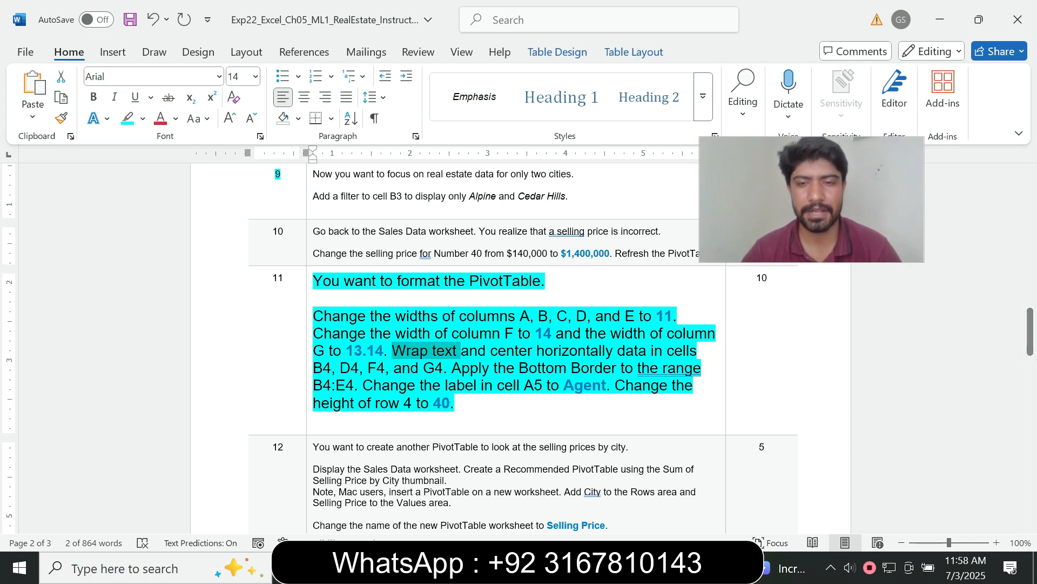
{"action": "key", "text": "alt+Tab"}
{"action": "left_click", "coordinate": [388, 252]}
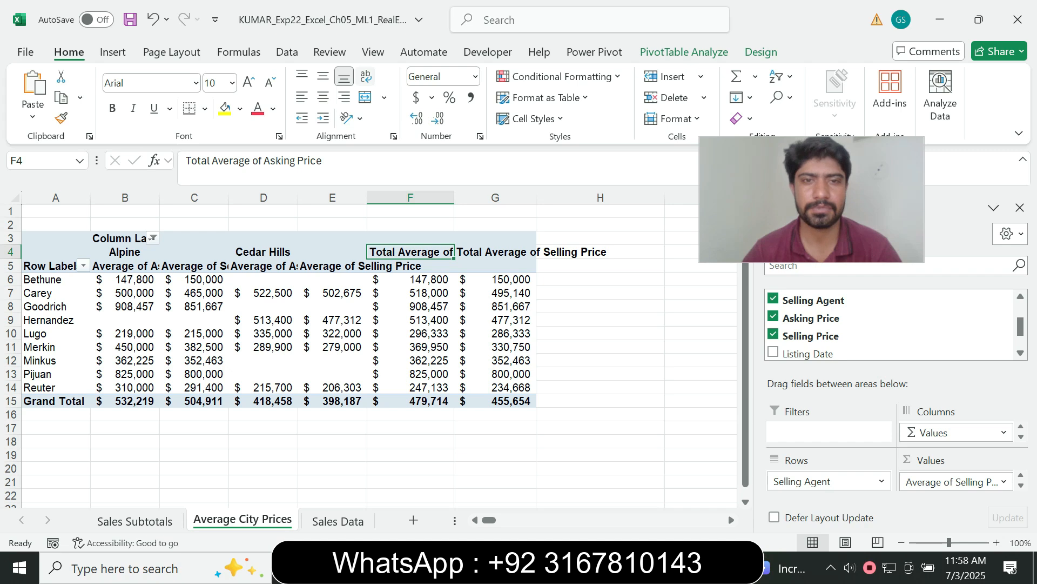
{"action": "left_click", "coordinate": [366, 76]}
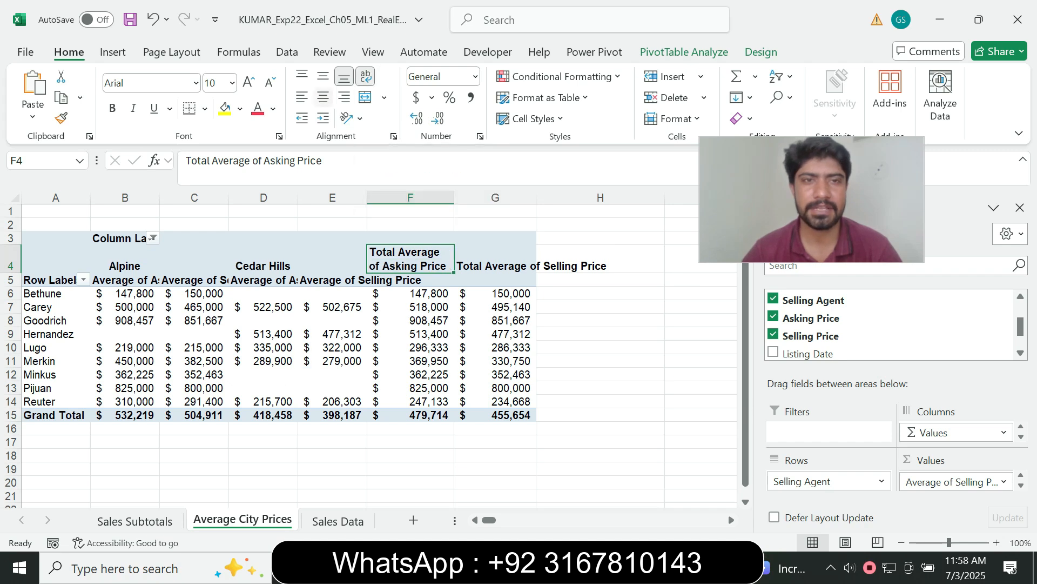
{"action": "left_click", "coordinate": [323, 97]}
- Confirm the last listed cell in Word, then wrap text and center cell G4 horizontally in Excel
{"action": "key", "text": "alt+Tab"}
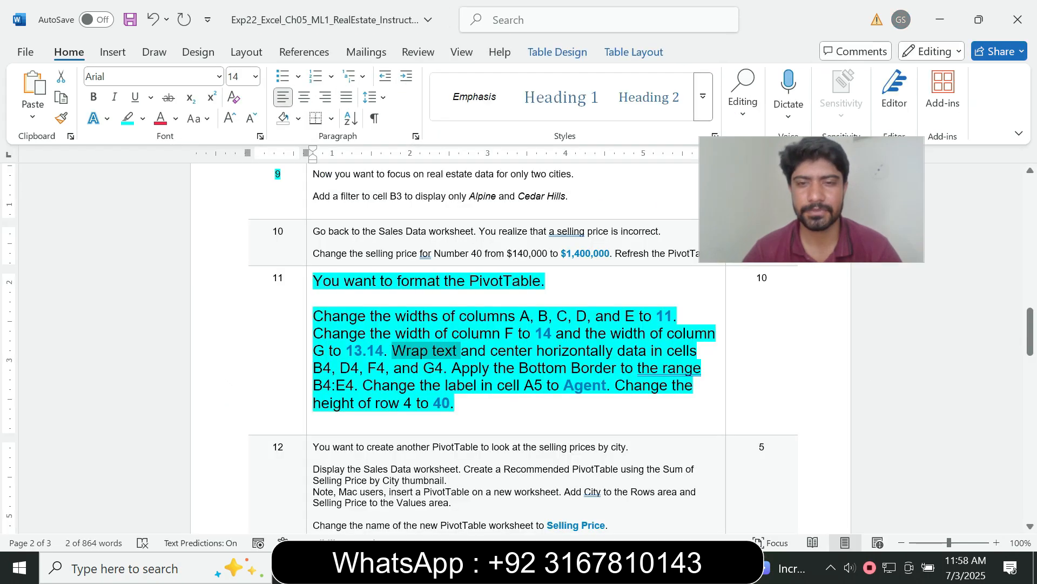
{"action": "key", "text": "alt+Tab"}
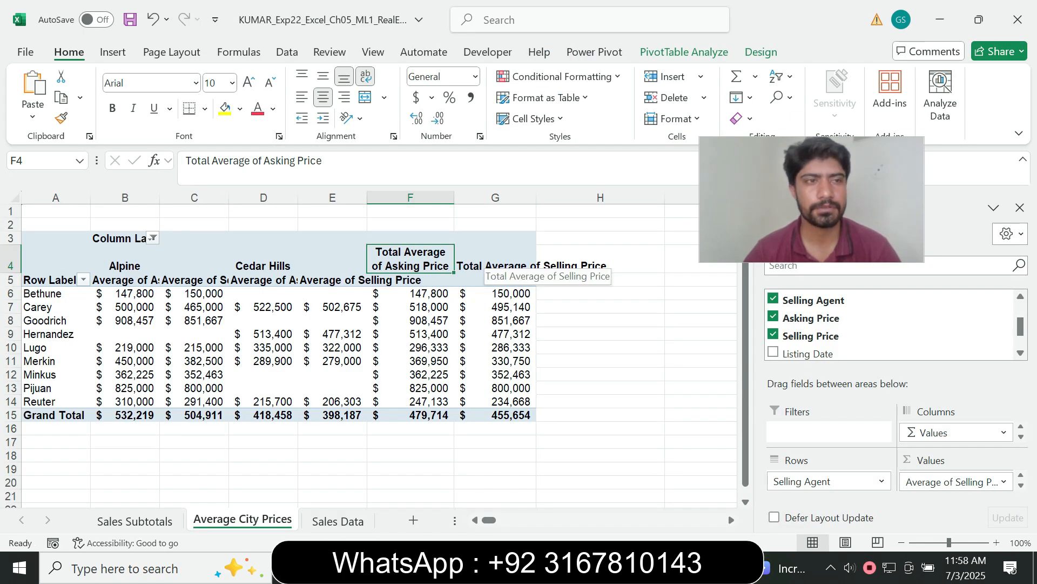
{"action": "left_click", "coordinate": [495, 259]}
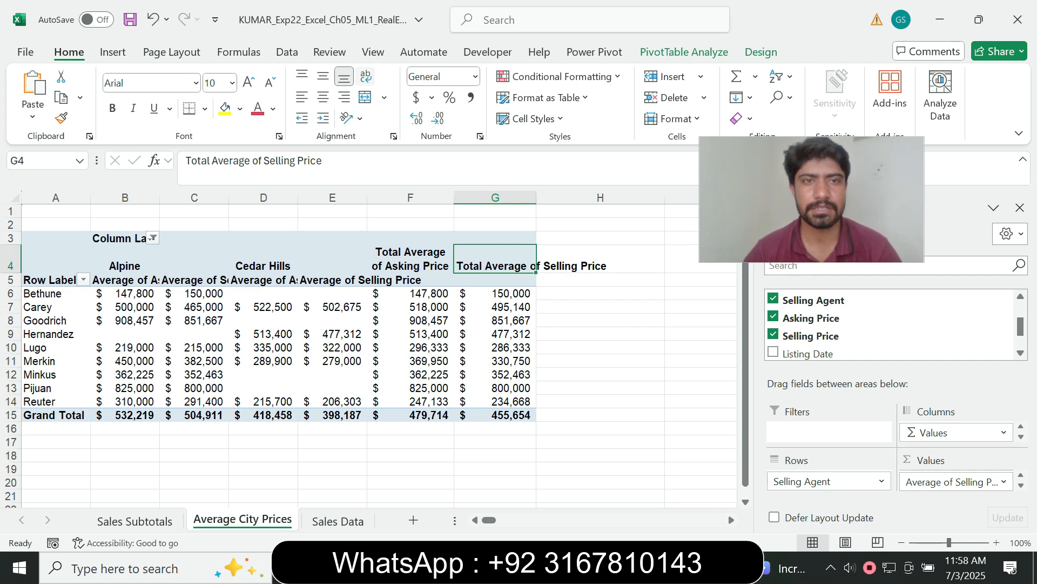
{"action": "left_click", "coordinate": [366, 76]}
{"action": "left_click", "coordinate": [323, 98]}
- Copy the range reference B4:E4 from the step 11 instructions in Word and apply a Bottom Border to that range in Excel
{"action": "key", "text": "alt+Tab"}
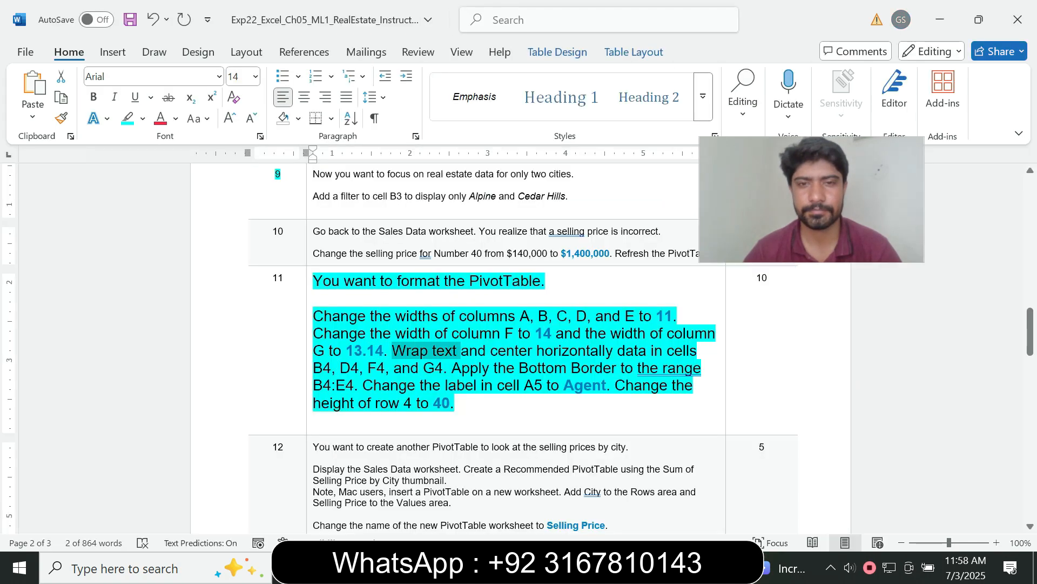
{"action": "left_click_drag", "start_coordinate": [452, 368], "coordinate": [517, 368]}
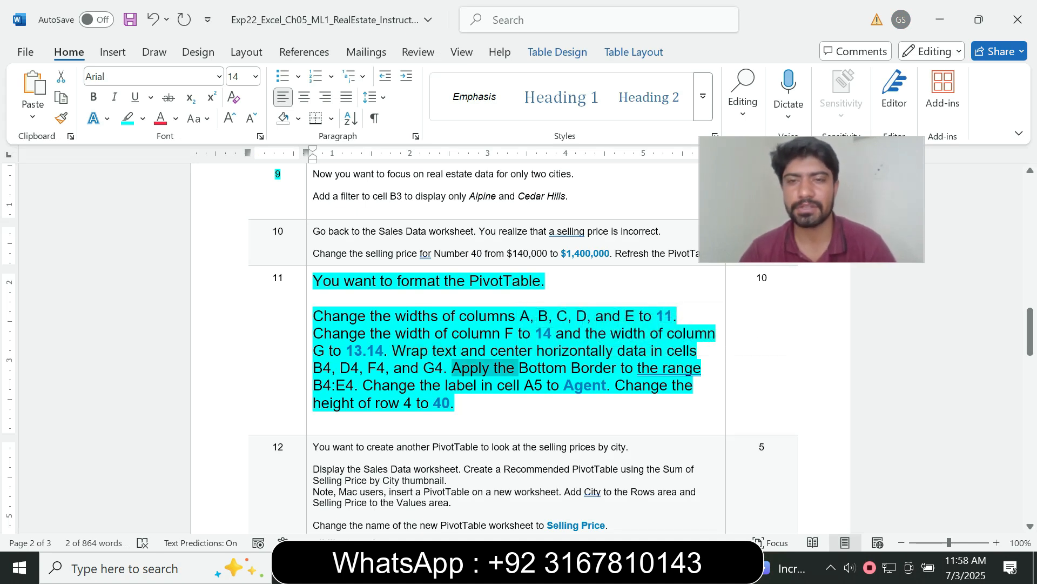
{"action": "left_click_drag", "start_coordinate": [313, 384], "coordinate": [354, 385]}
{"action": "key", "text": "ctrl+c"}
{"action": "key", "text": "alt+Tab"}
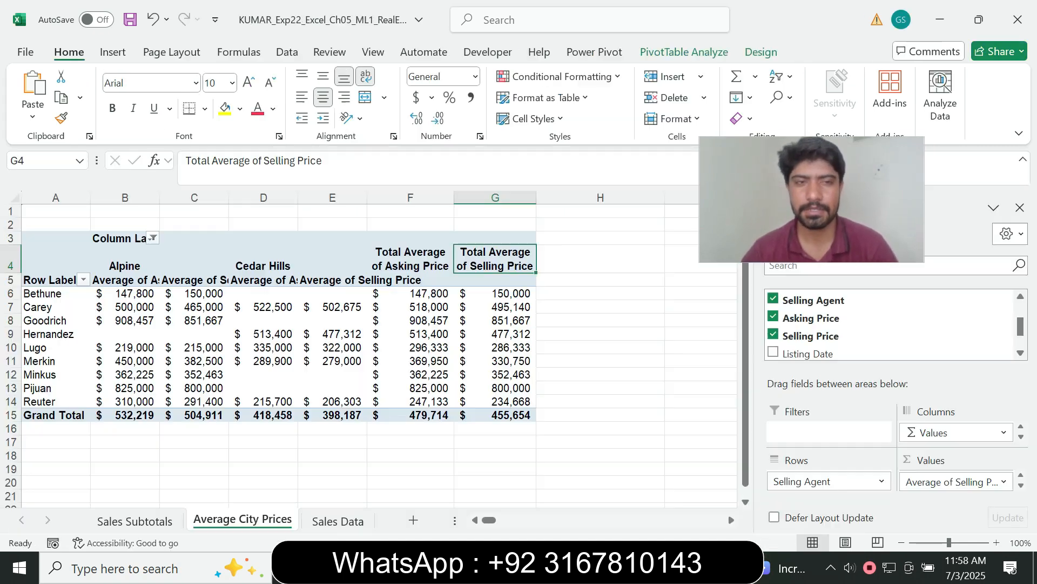
{"action": "left_click", "coordinate": [22, 161]}
{"action": "key", "text": "ctrl+v"}
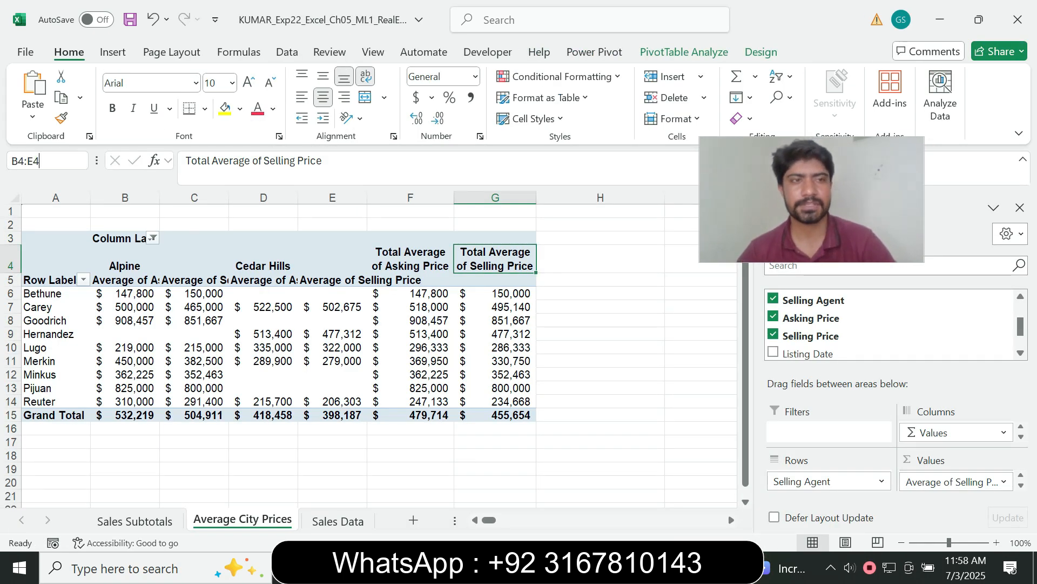
{"action": "key", "text": "Return"}
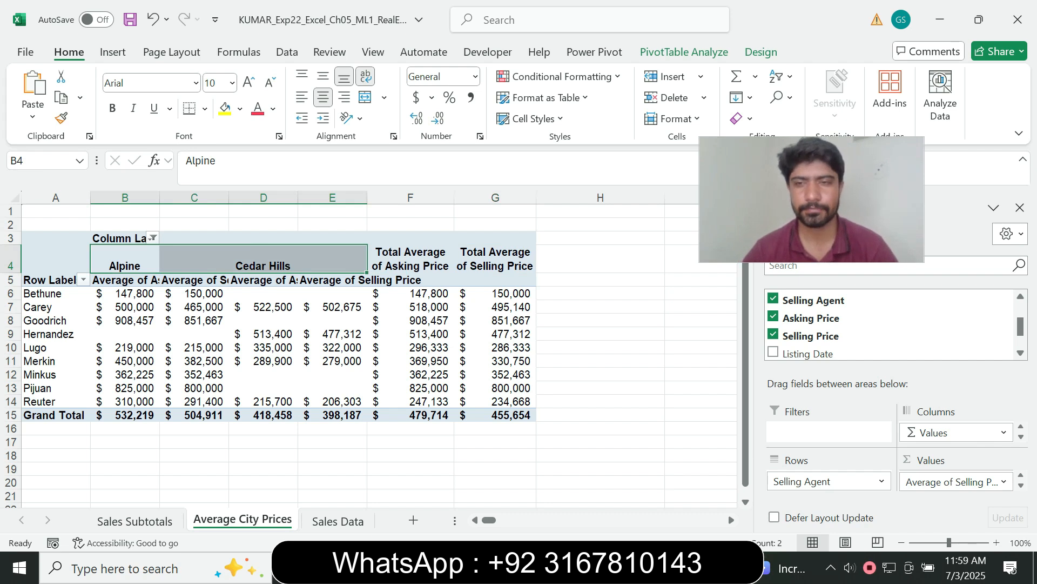
{"action": "key", "text": "alt+Tab"}
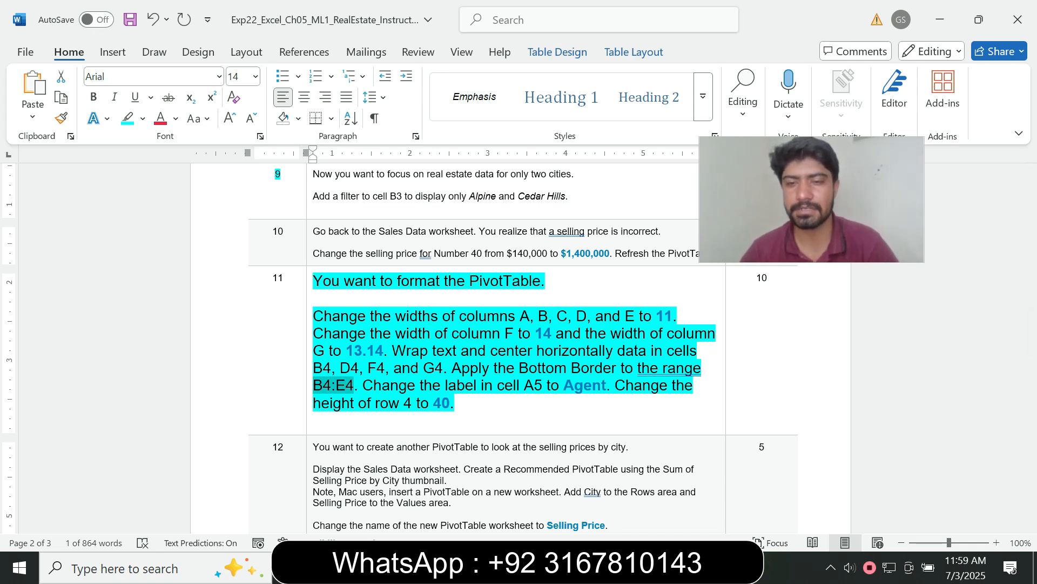
{"action": "key", "text": "alt+Tab"}
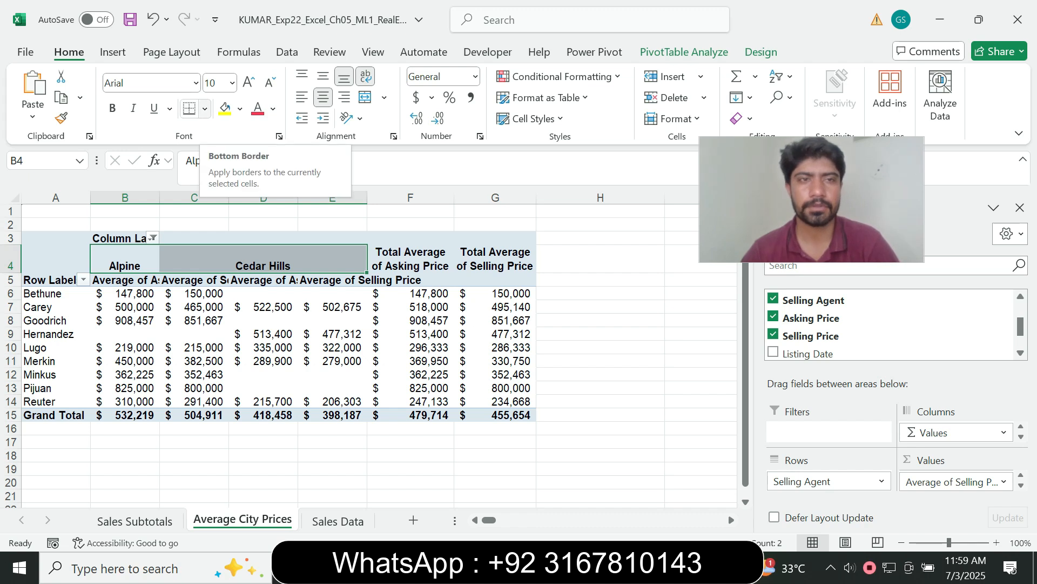
{"action": "left_click", "coordinate": [205, 108]}
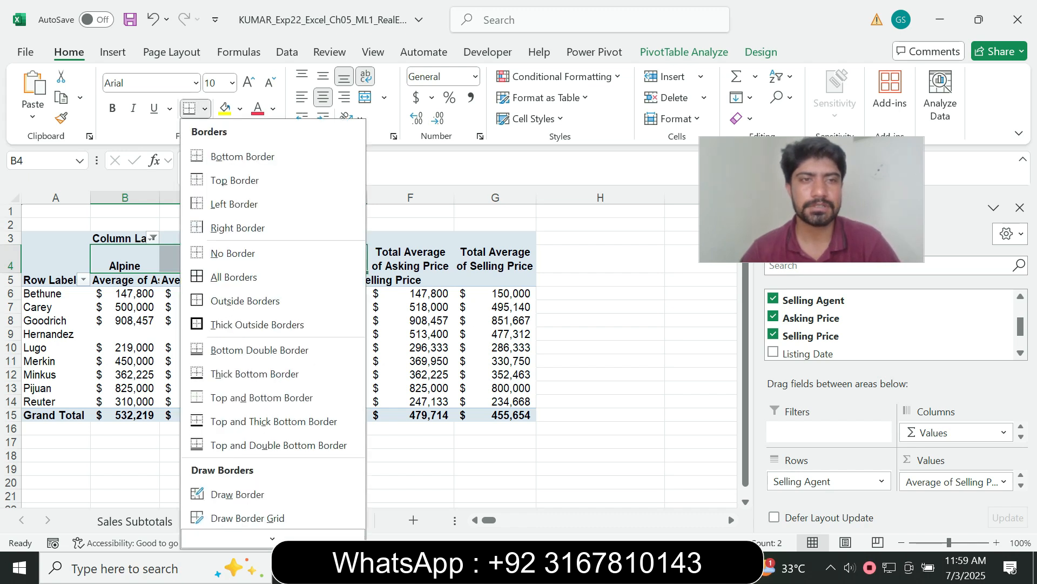
{"action": "left_click", "coordinate": [243, 156]}
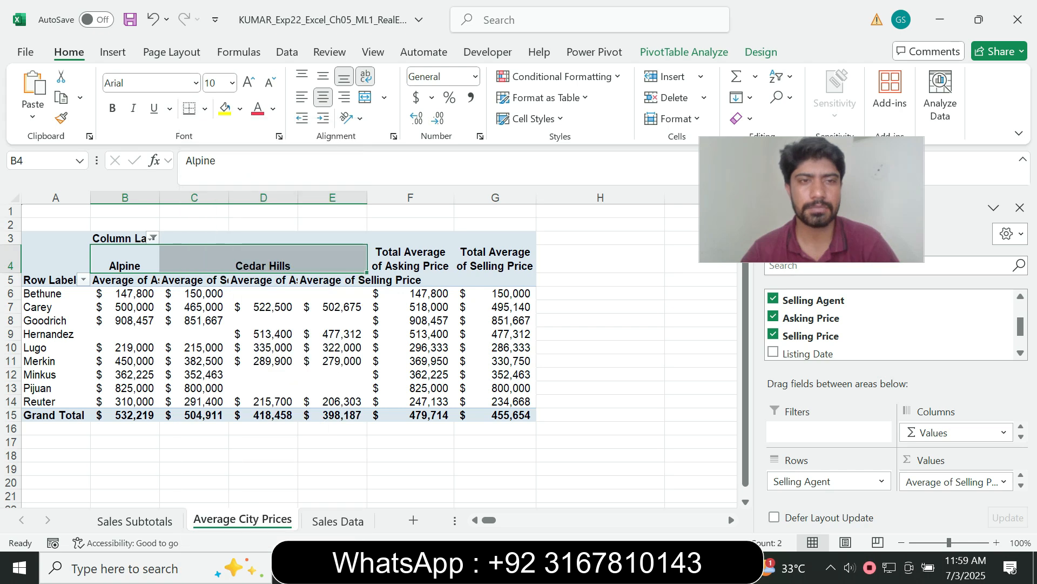
{"action": "left_click", "coordinate": [332, 348]}
- Look up the new A5 label in the Word instructions and change cell A5 to Agent in Excel
{"action": "key", "text": "alt+Tab"}
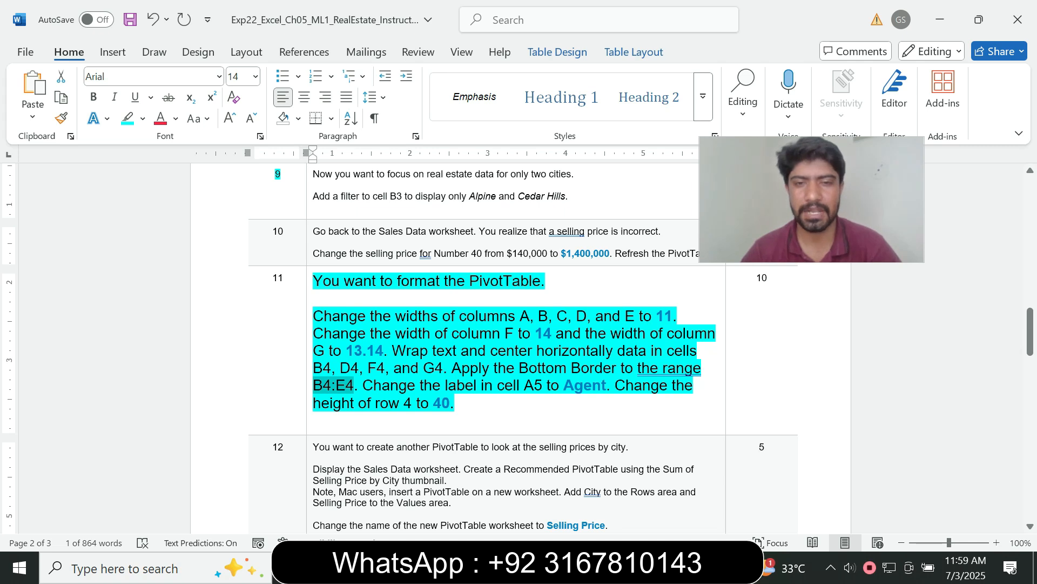
{"action": "left_click_drag", "start_coordinate": [564, 385], "coordinate": [607, 386]}
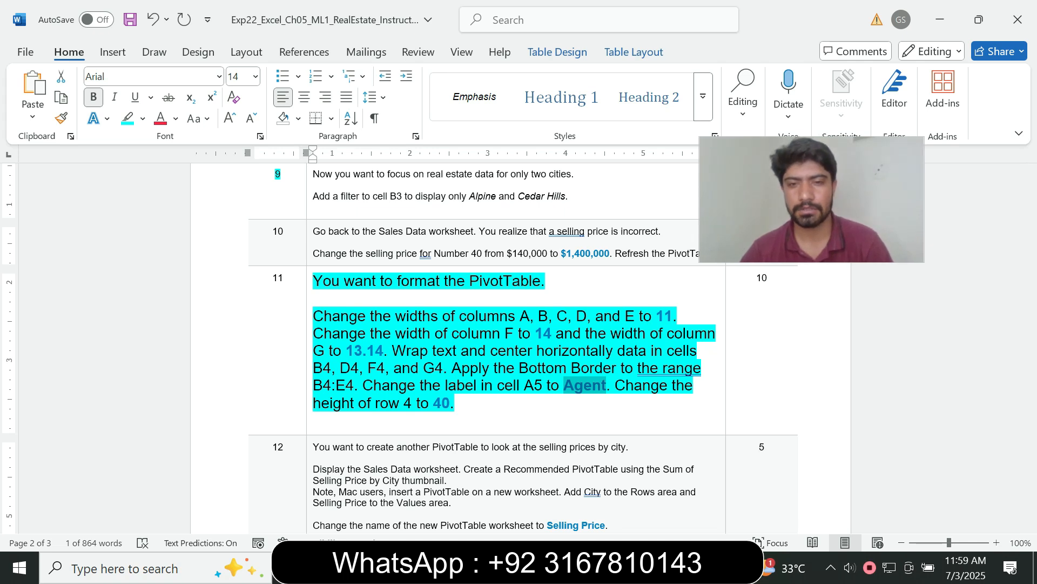
{"action": "left_click", "coordinate": [658, 567]}
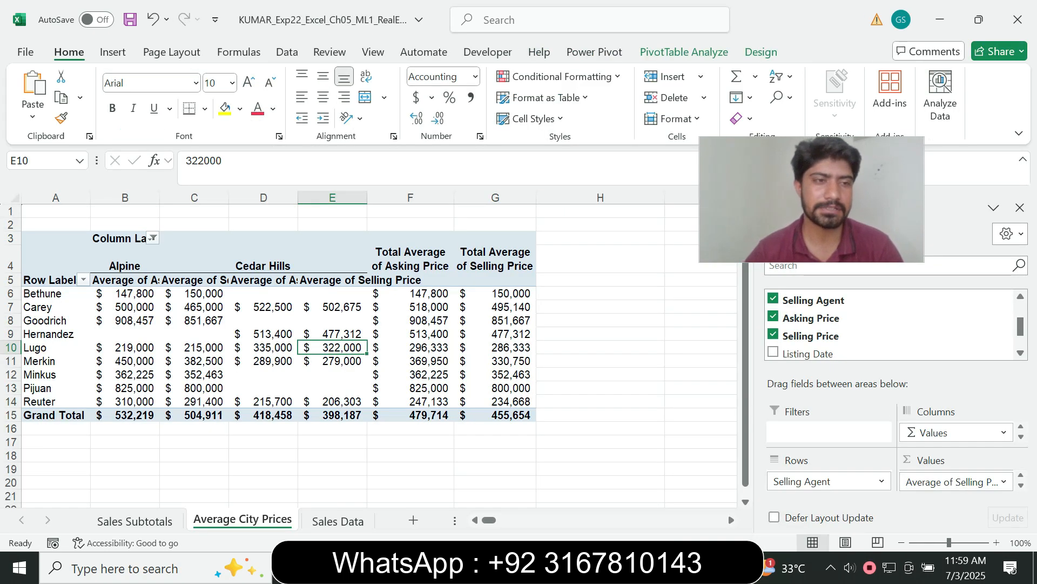
{"action": "left_click", "coordinate": [54, 279]}
{"action": "type", "text": "Agent"}
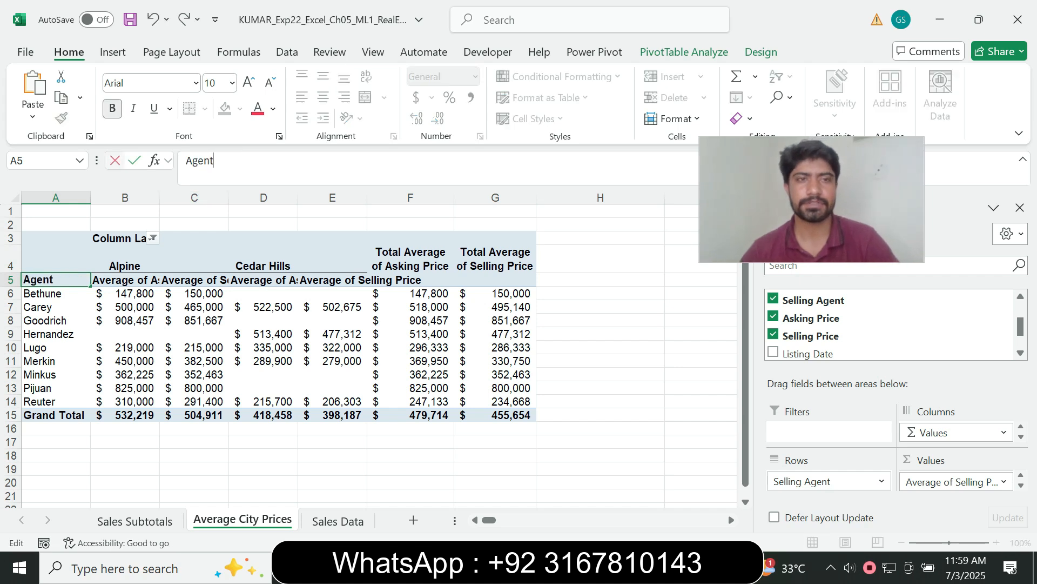
{"action": "key", "text": "Return"}
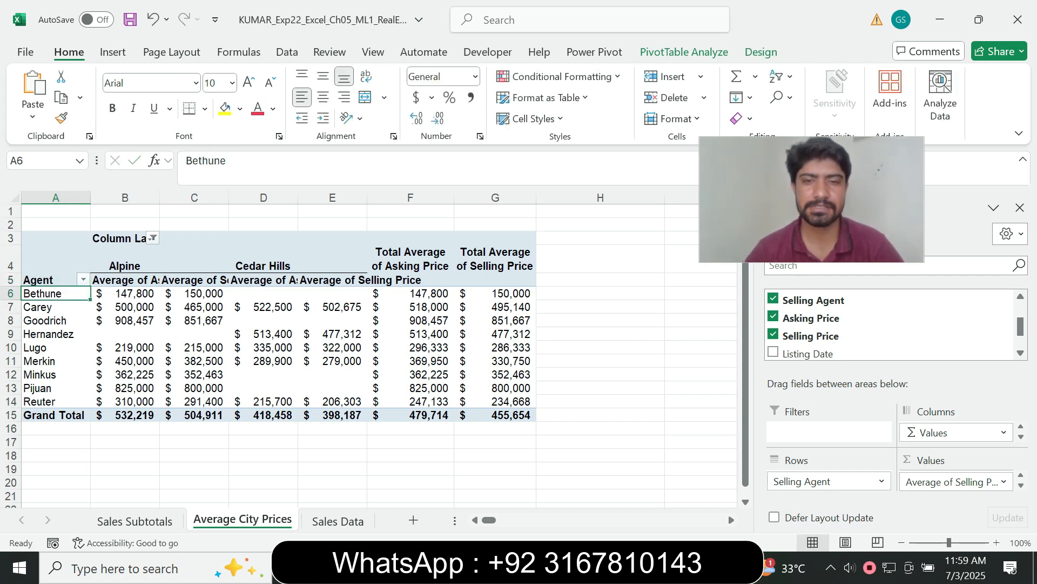
- Look up the row 4 height in the Word instructions and set row 4's height to 40 in the Average City Prices sheet
{"action": "key", "text": "alt+Tab"}
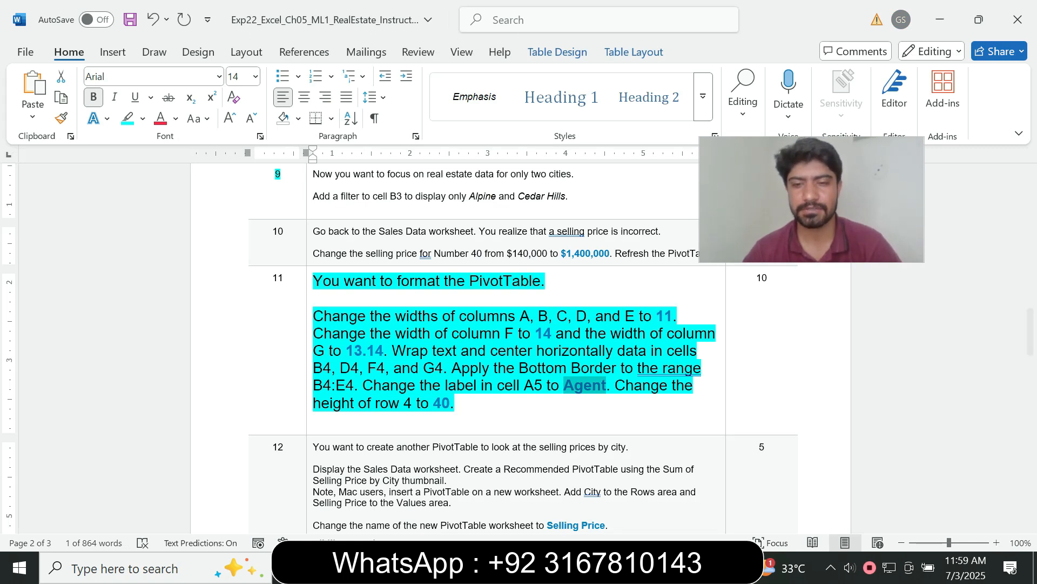
{"action": "left_click", "coordinate": [659, 568]}
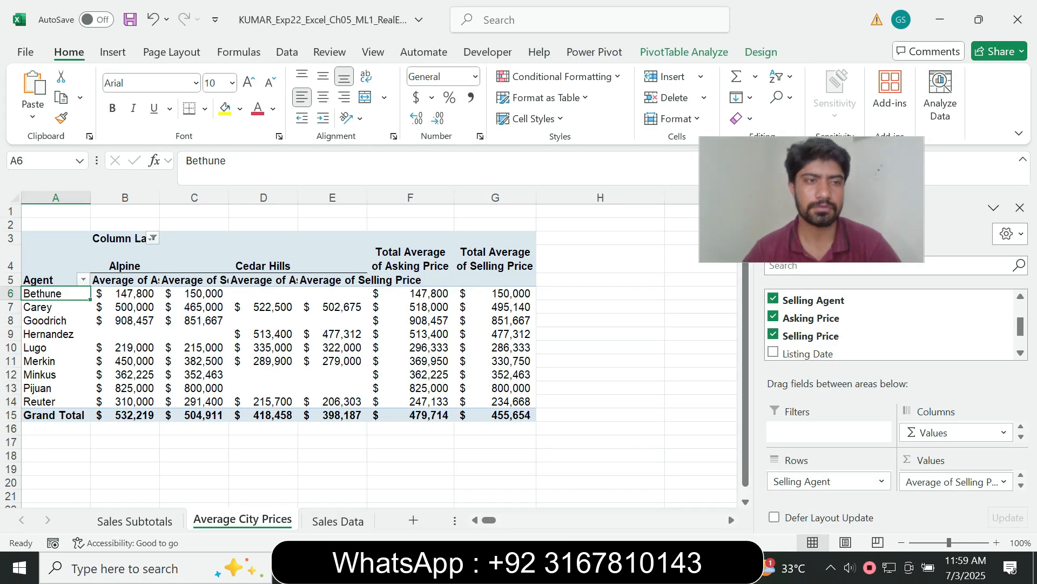
{"action": "left_click", "coordinate": [11, 261]}
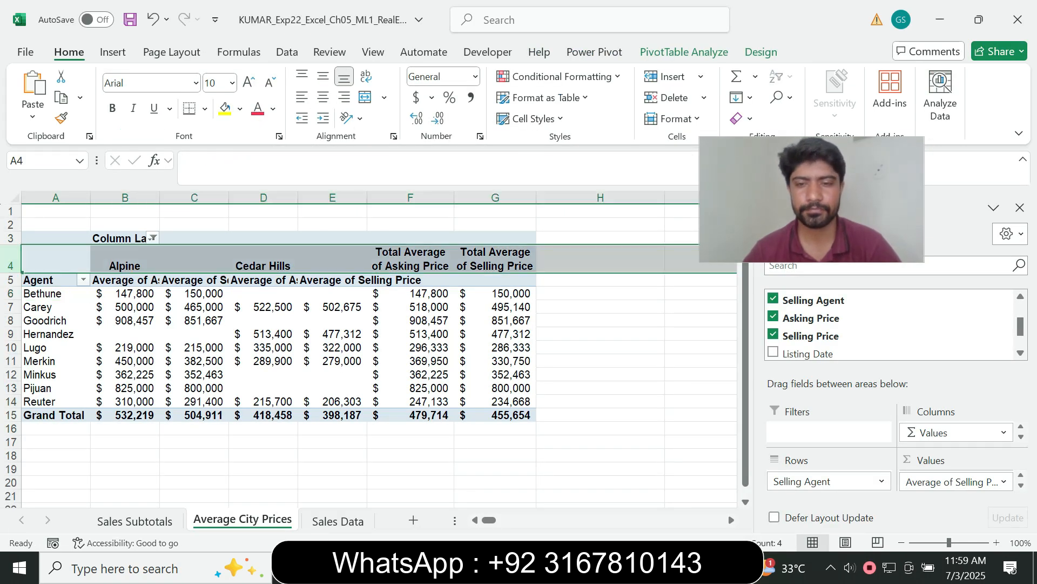
{"action": "key", "text": "alt+Tab"}
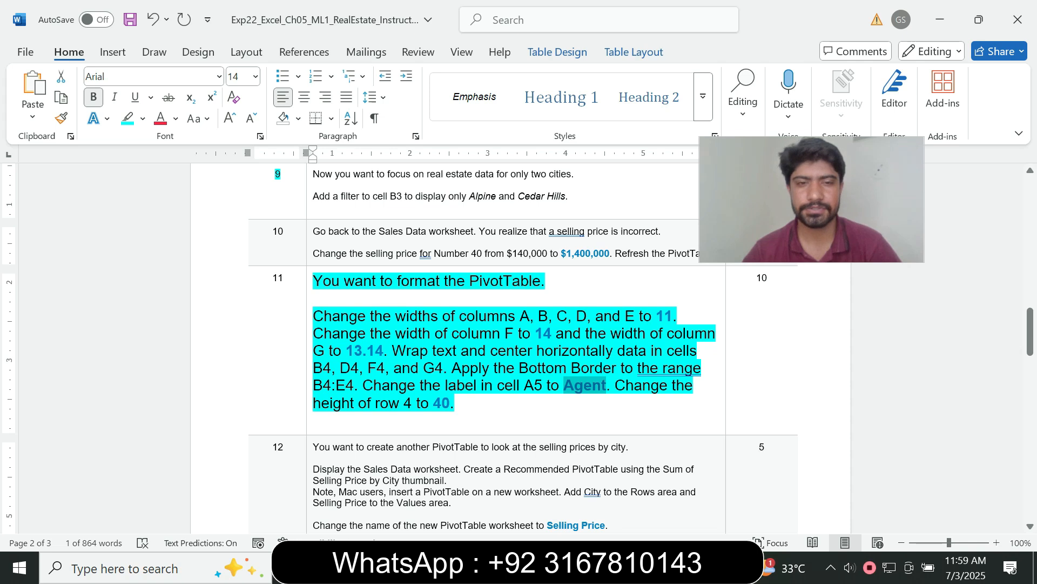
{"action": "key", "text": "alt+Tab"}
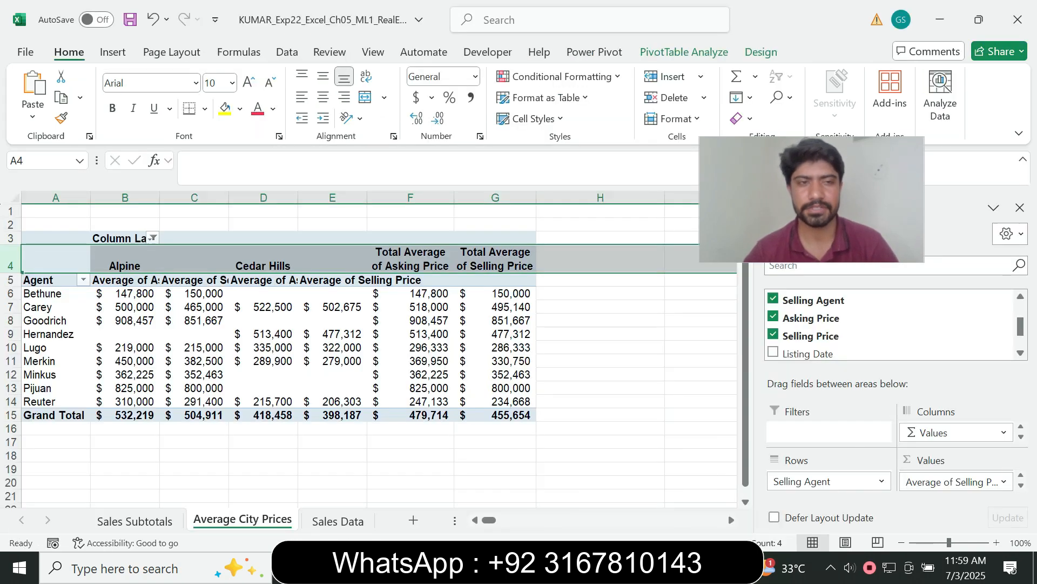
{"action": "right_click", "coordinate": [11, 261]}
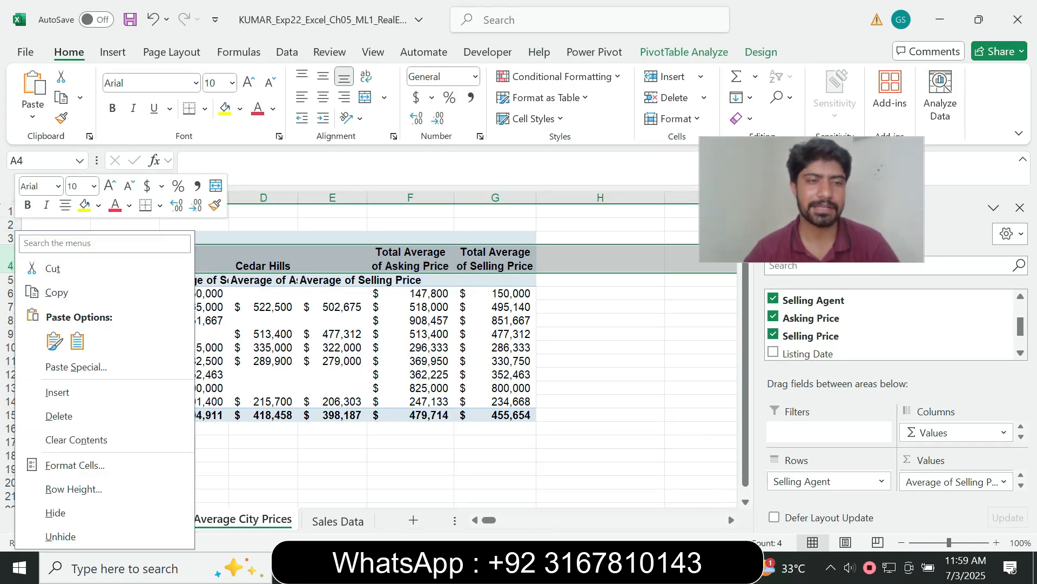
{"action": "left_click", "coordinate": [71, 489]}
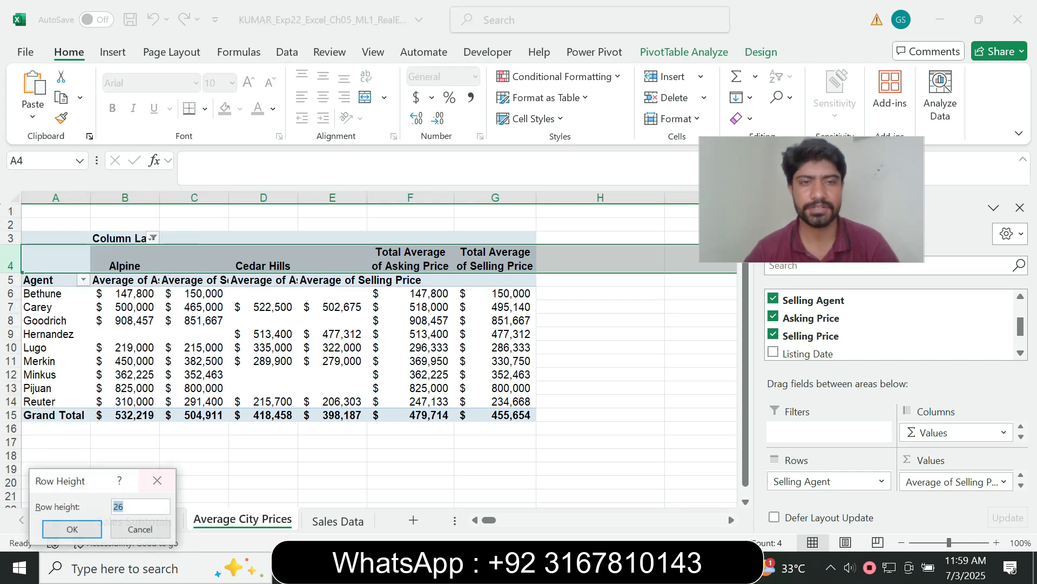
{"action": "key", "text": "alt+Tab"}
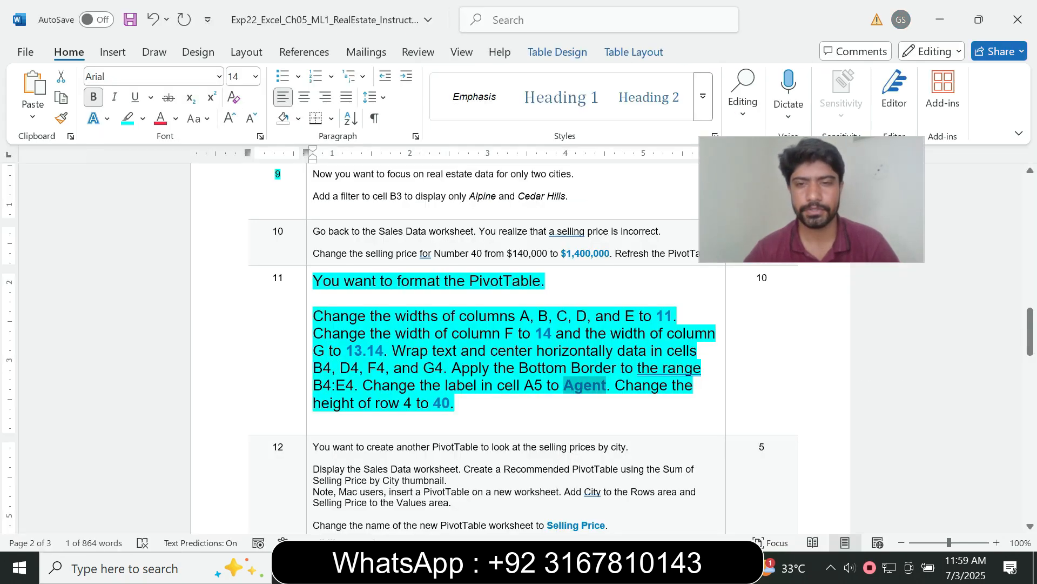
{"action": "key", "text": "alt+Tab"}
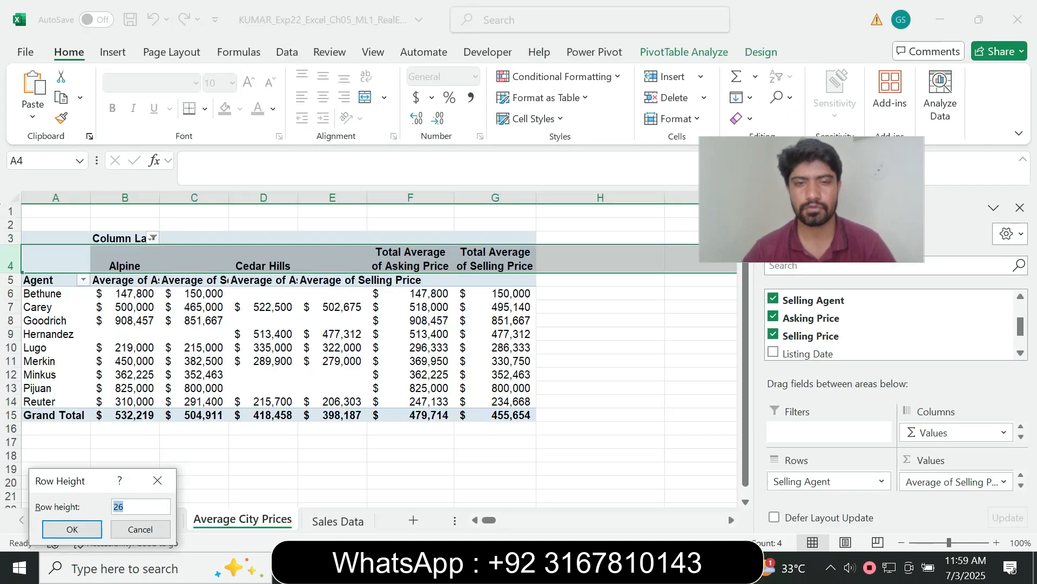
{"action": "type", "text": "40"}
{"action": "left_click", "coordinate": [72, 529]}
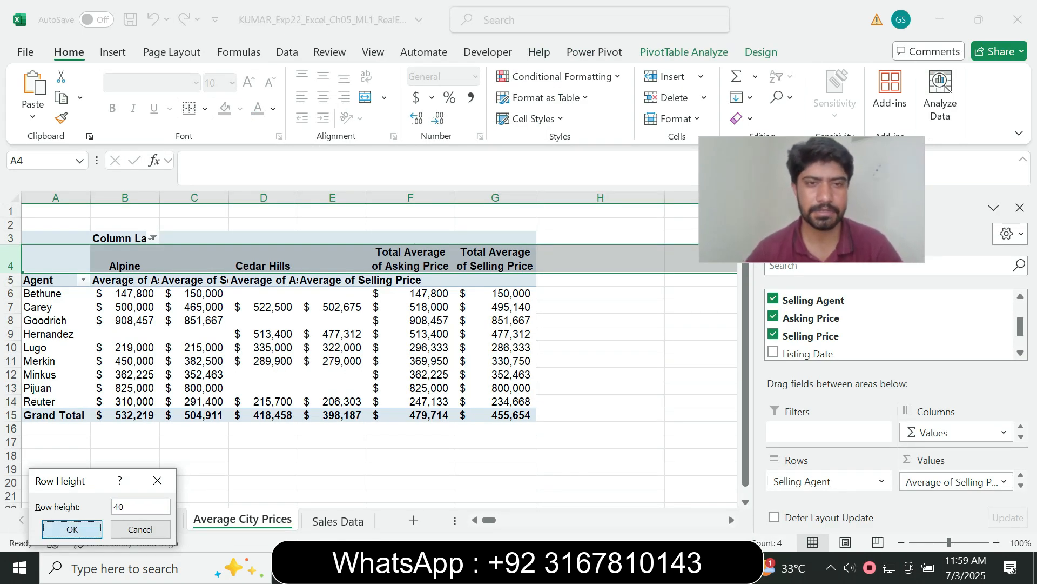
{"action": "left_click", "coordinate": [411, 443]}
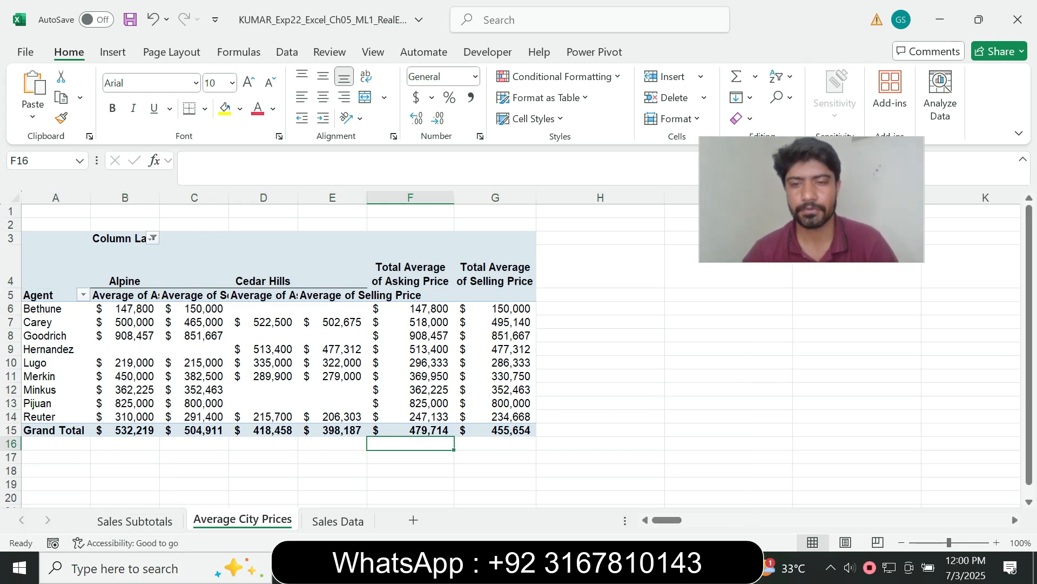
- Switch to Word, set the step 11 instruction text to font size 9 and remove its highlighting
{"action": "key", "text": "alt+Tab"}
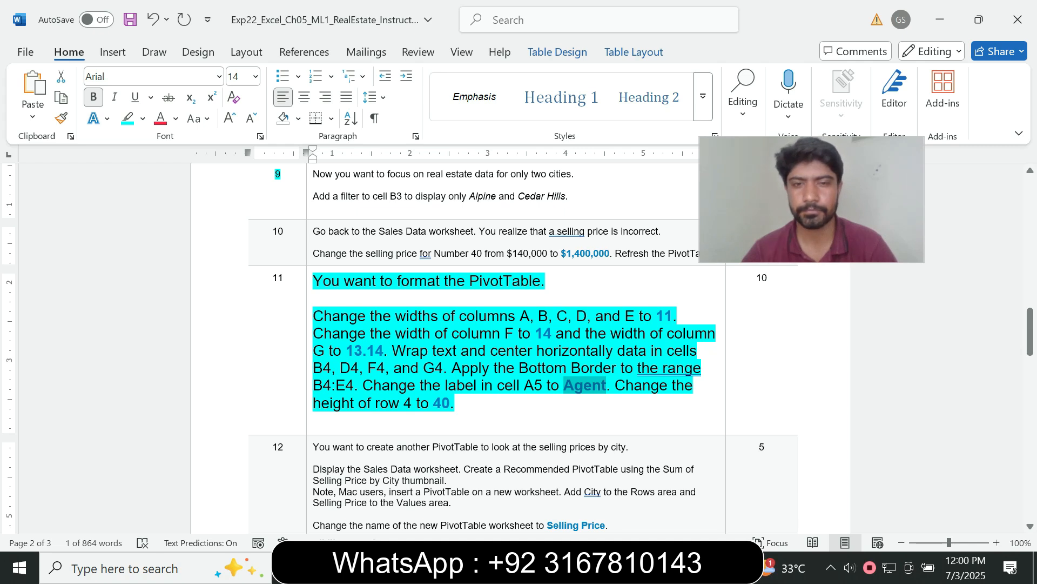
{"action": "left_click", "coordinate": [459, 421]}
{"action": "left_click_drag", "start_coordinate": [455, 404], "coordinate": [313, 280]}
{"action": "left_click", "coordinate": [411, 232]}
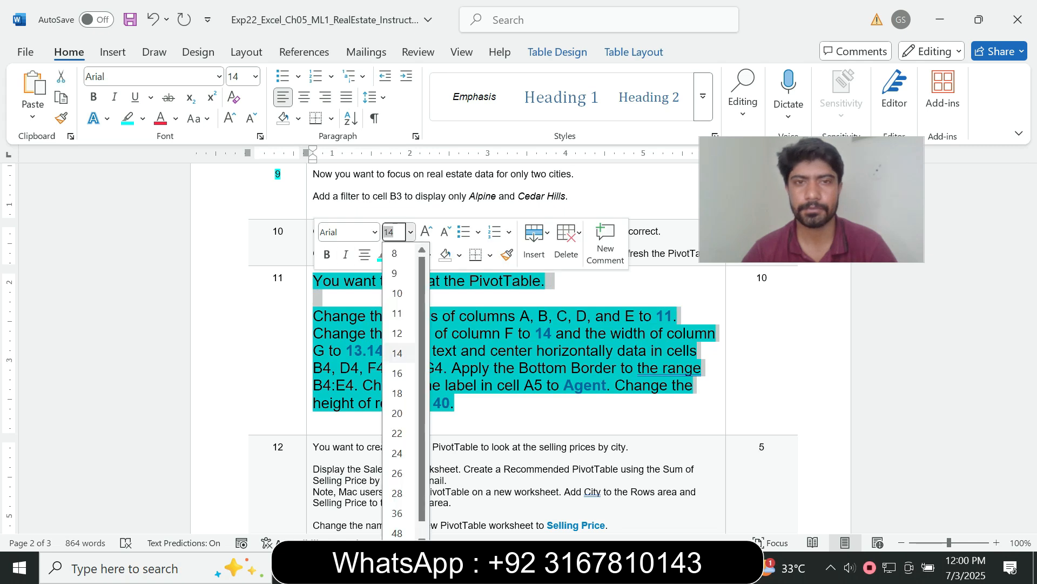
{"action": "left_click", "coordinate": [394, 273]}
{"action": "left_click", "coordinate": [398, 255]}
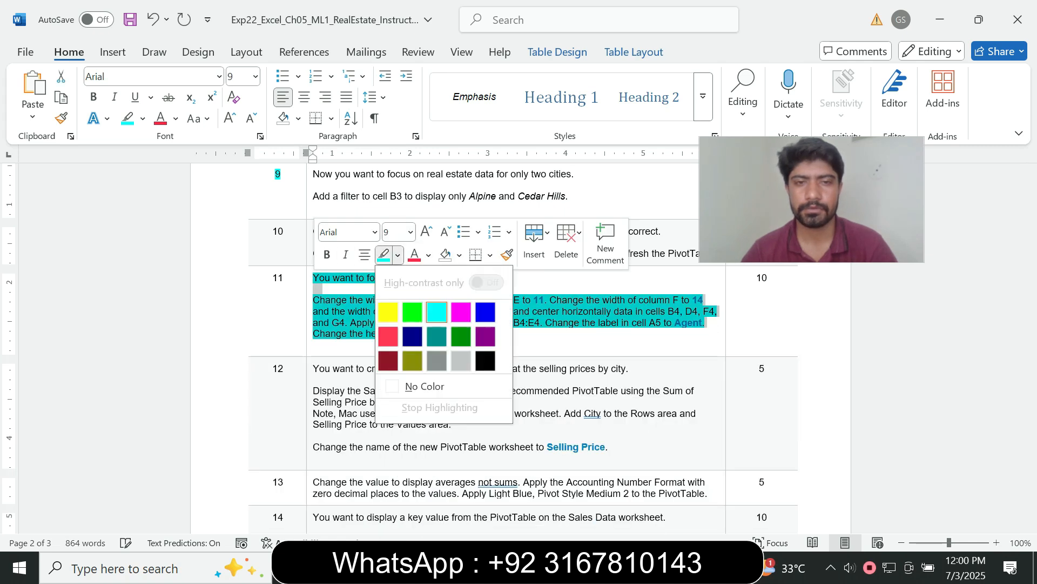
{"action": "left_click", "coordinate": [424, 387]}
- Highlight the instruction text of steps 12 through 17 in turquoise in the Word table
{"action": "left_click_drag", "start_coordinate": [314, 368], "coordinate": [490, 335]}
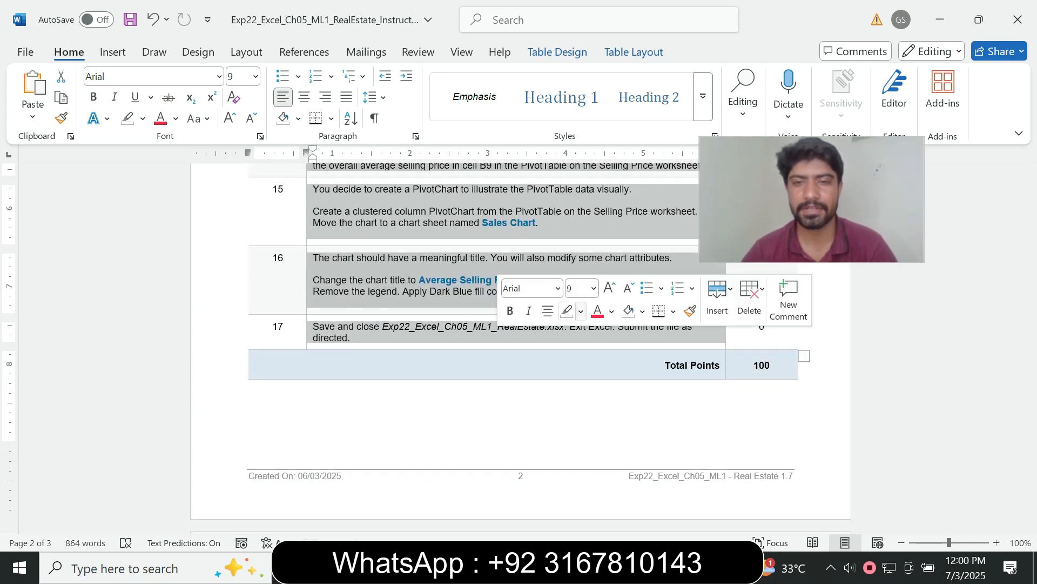
{"action": "left_click", "coordinate": [580, 311]}
{"action": "left_click", "coordinate": [620, 378]}
{"action": "left_click_drag", "start_coordinate": [1030, 483], "coordinate": [1030, 438]}
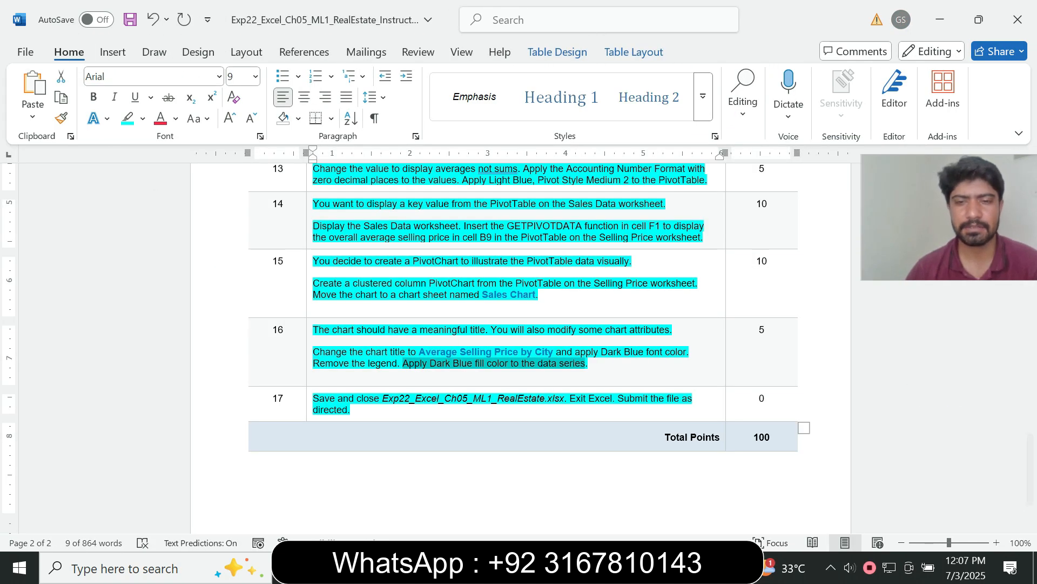
- Switch to Excel and review the Sales Subtotals, Average City Prices, Sales Chart, Selling Price and Sales Data sheets
{"action": "key", "text": "alt+Tab"}
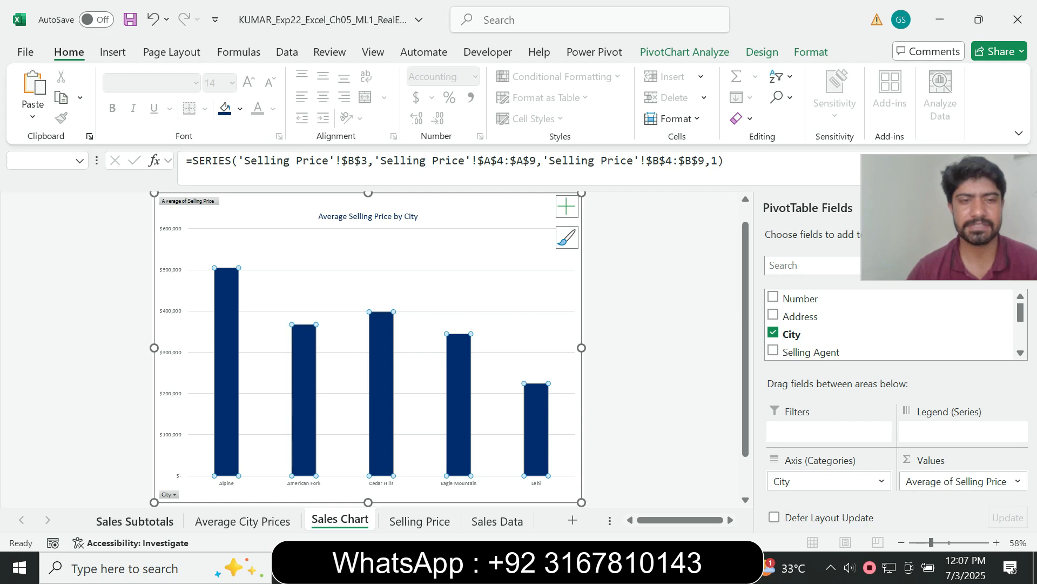
{"action": "left_click", "coordinate": [134, 520]}
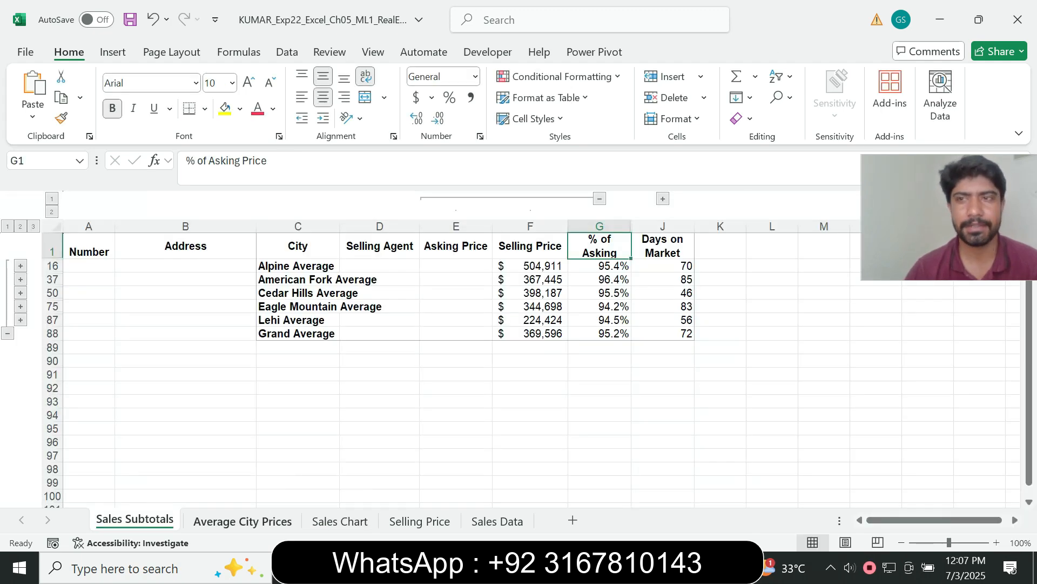
{"action": "left_click_drag", "start_coordinate": [949, 217], "coordinate": [792, 239]}
{"action": "left_click", "coordinate": [243, 521]}
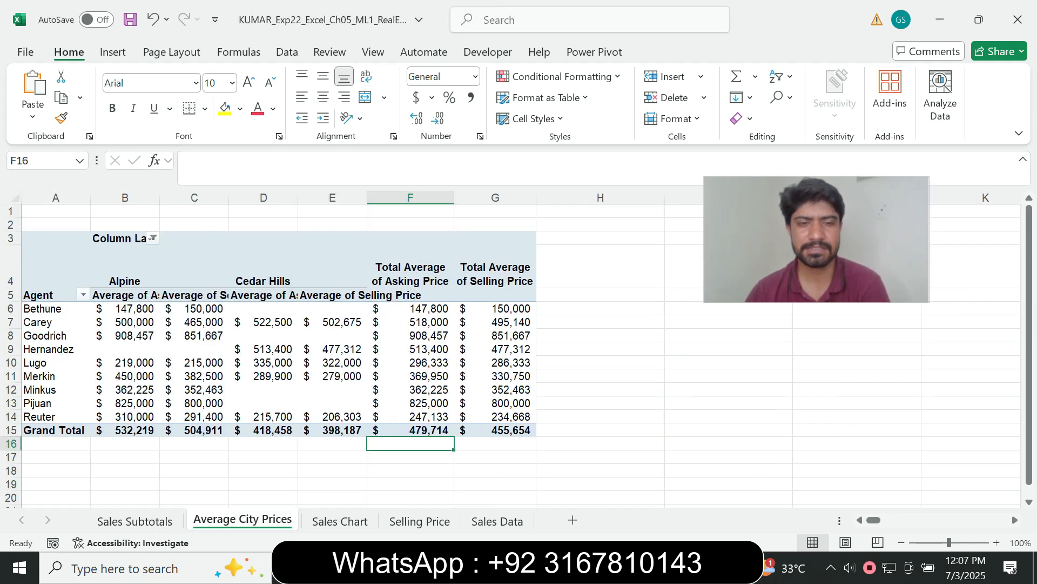
{"action": "left_click", "coordinate": [340, 520]}
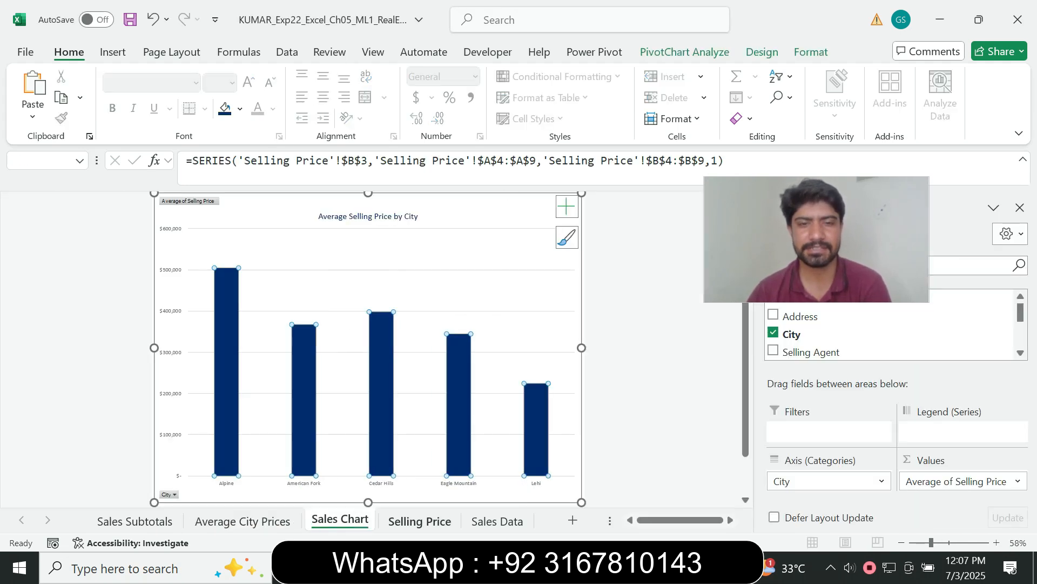
{"action": "left_click", "coordinate": [420, 520]}
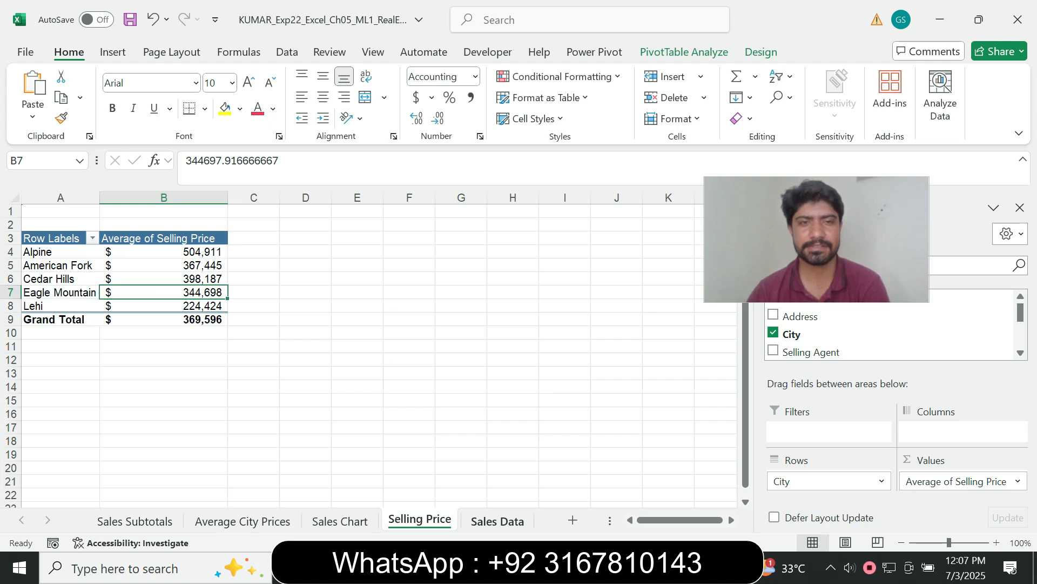
{"action": "left_click", "coordinate": [497, 520]}
{"action": "left_click", "coordinate": [420, 520]}
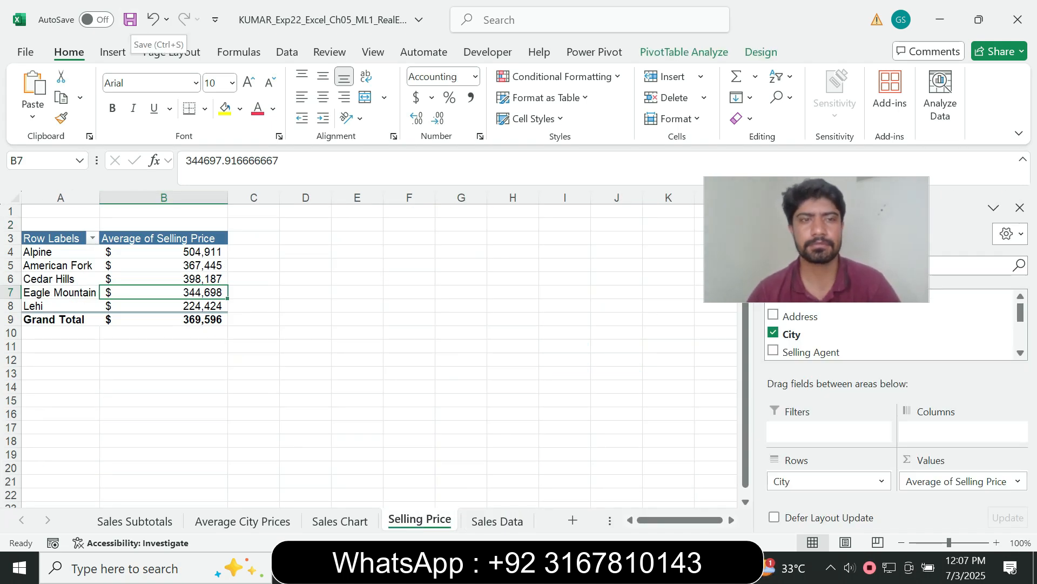
- Save the workbook, and save a copy under the same file name in the student's folder on the Desktop
{"action": "left_click", "coordinate": [305, 345]}
{"action": "key", "text": "ctrl+s"}
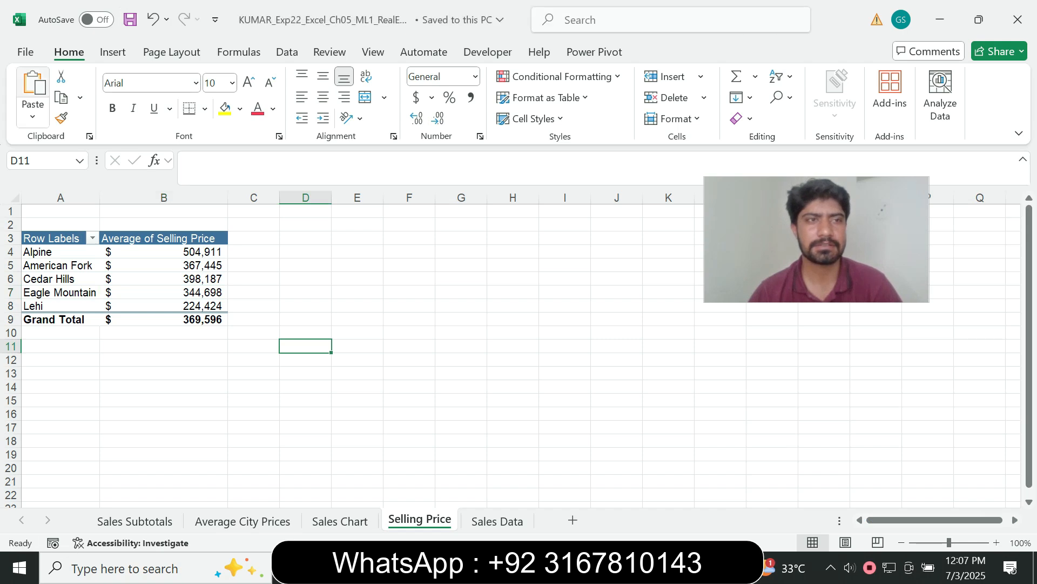
{"action": "left_click", "coordinate": [25, 51]}
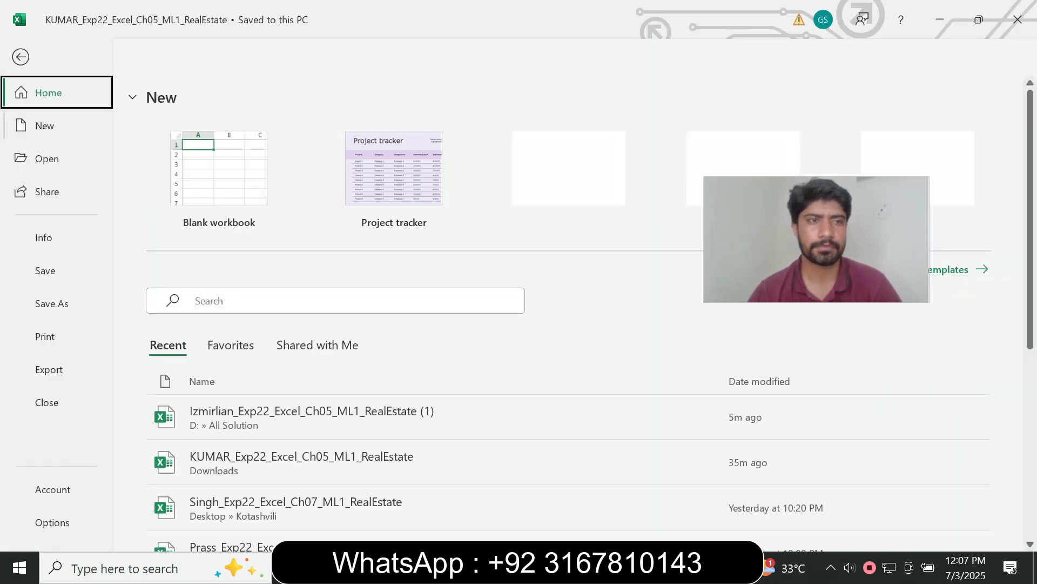
{"action": "left_click", "coordinate": [51, 303]}
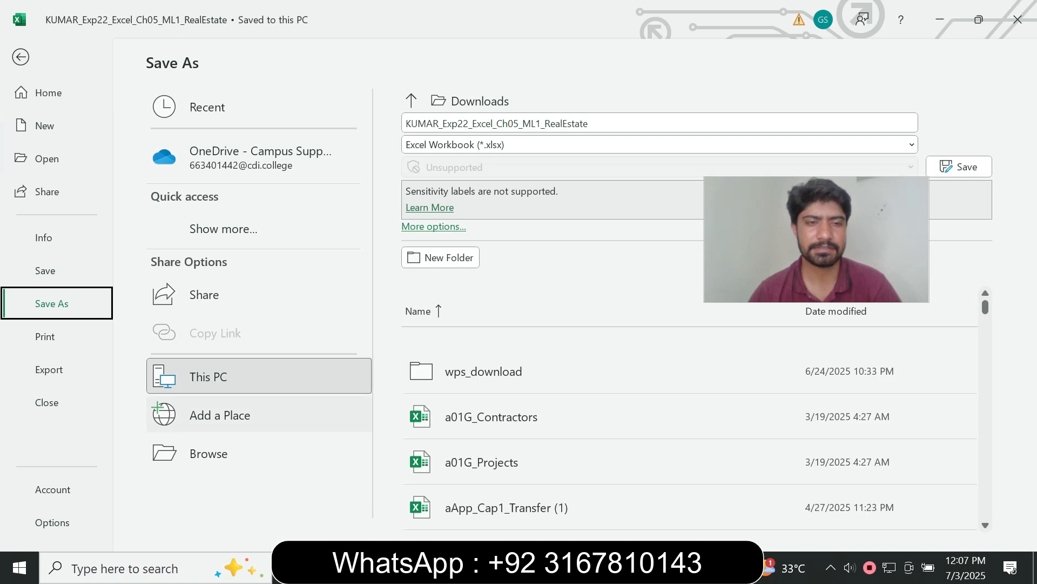
{"action": "left_click", "coordinate": [216, 453]}
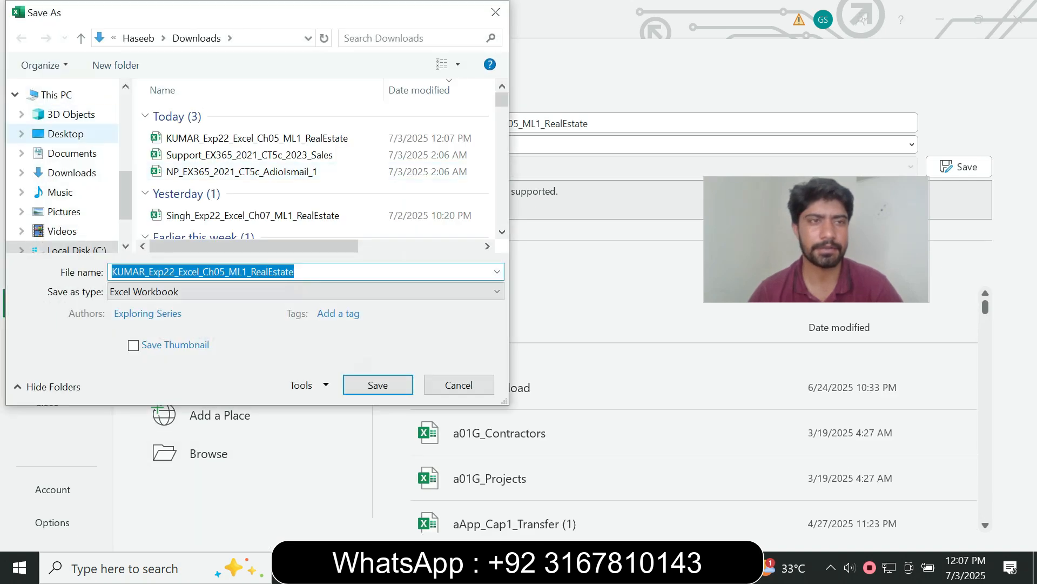
{"action": "left_click", "coordinate": [65, 134]}
{"action": "double_click", "coordinate": [186, 114]}
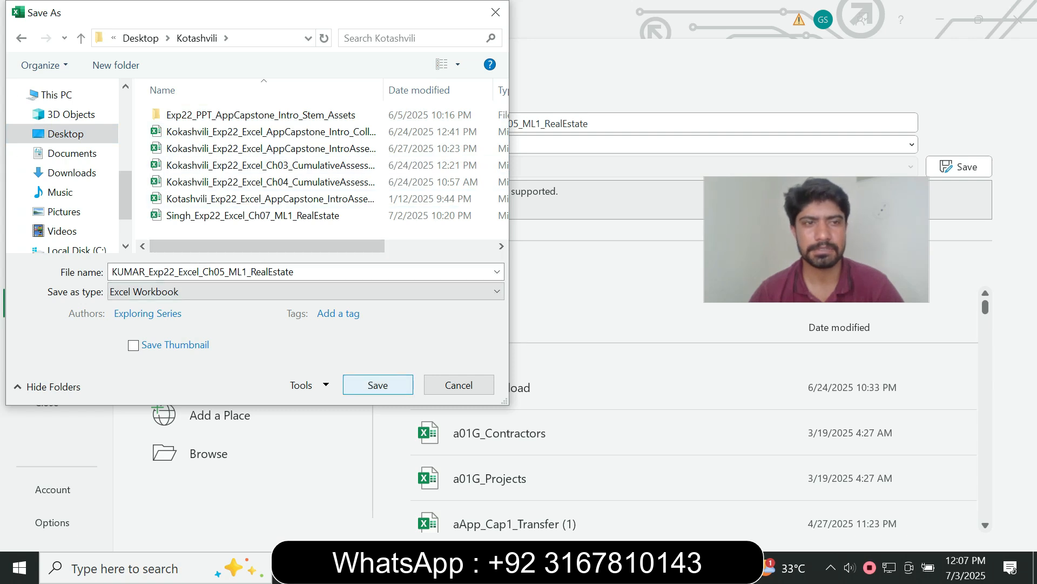
{"action": "left_click", "coordinate": [378, 385]}
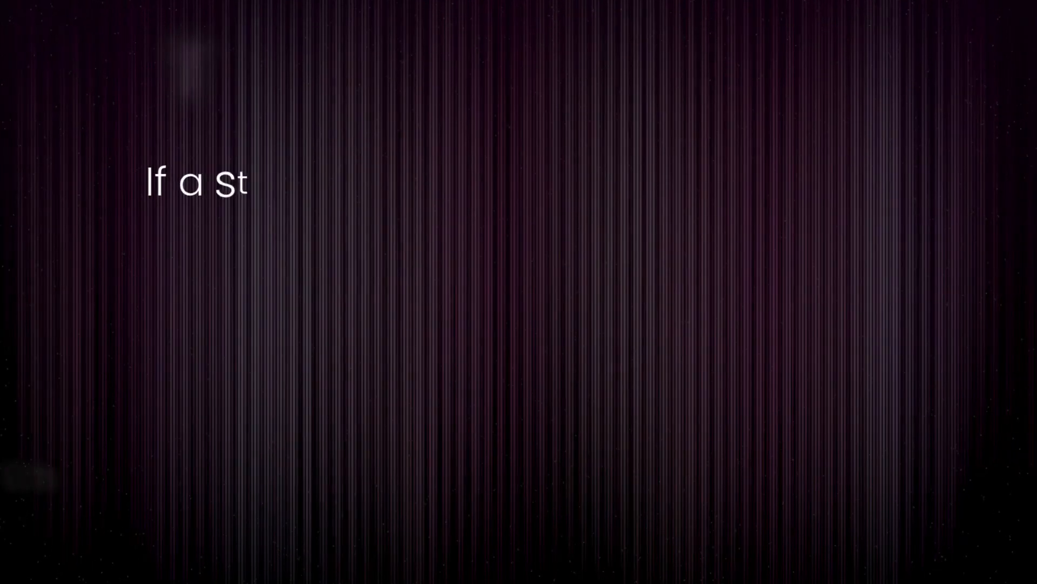